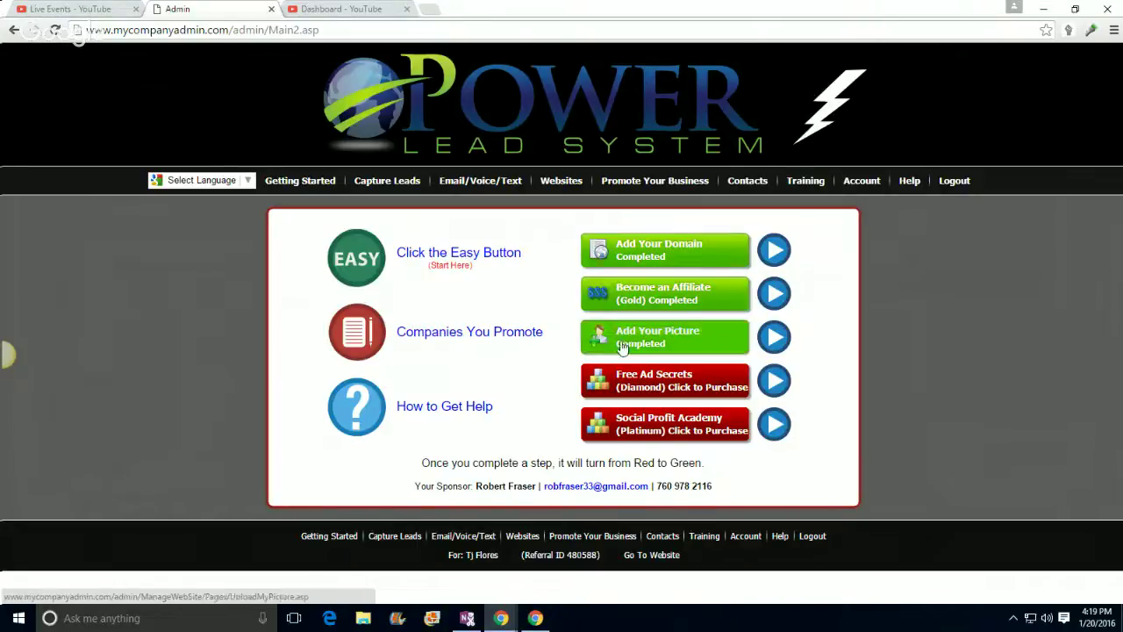
Step: Open Companies You Promote and browse the five listed companies and their corporate URLs
{"action": "left_click", "coordinate": [448, 340]}
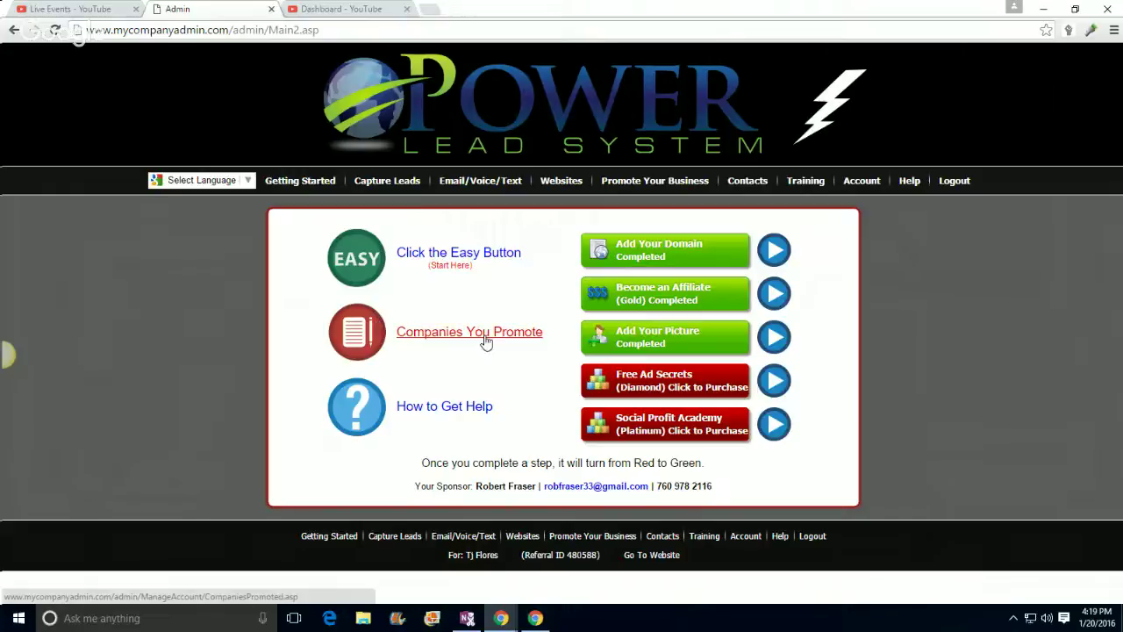
{"action": "scroll", "coordinate": [613, 342], "scroll_direction": "down", "scroll_amount": 1}
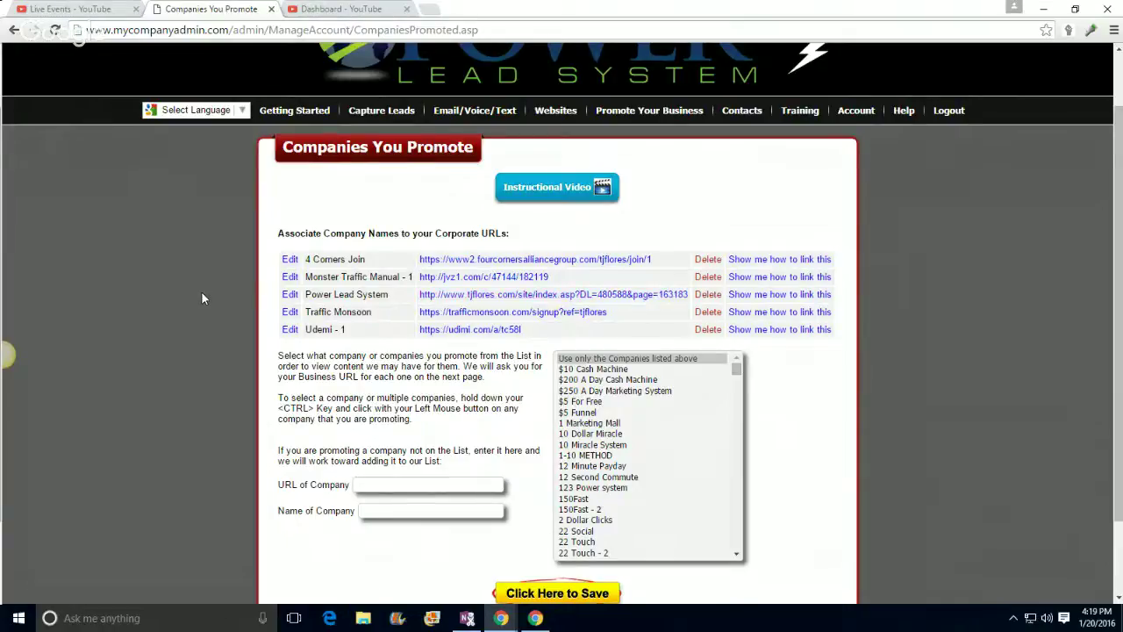
{"action": "scroll", "coordinate": [202, 298], "scroll_direction": "down", "scroll_amount": 2}
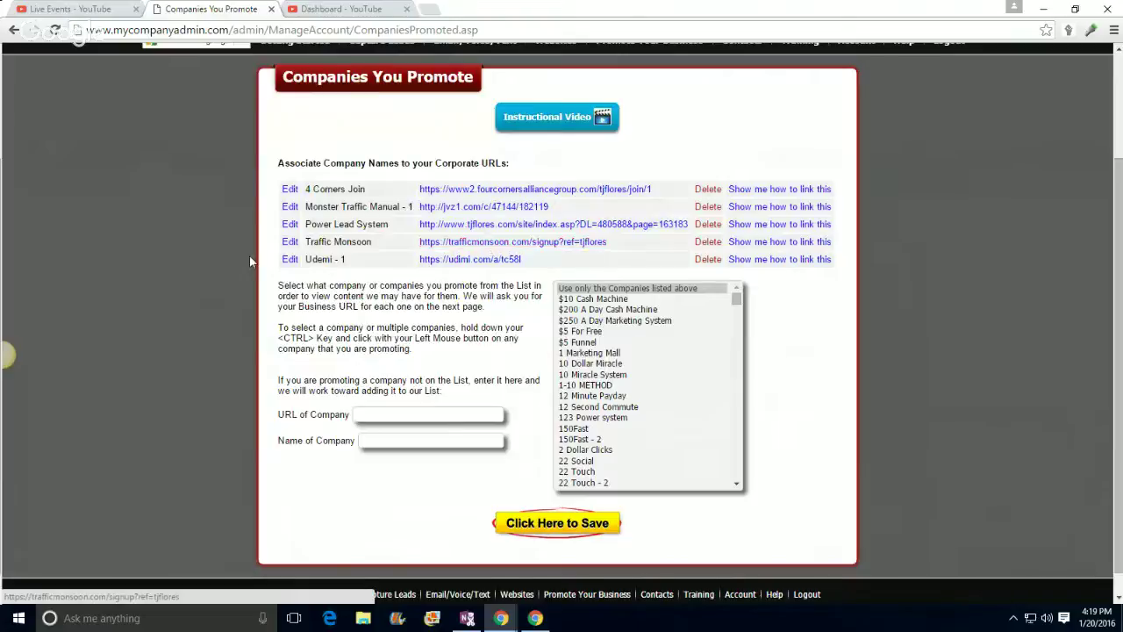
{"action": "scroll", "coordinate": [190, 258], "scroll_direction": "down", "scroll_amount": 1}
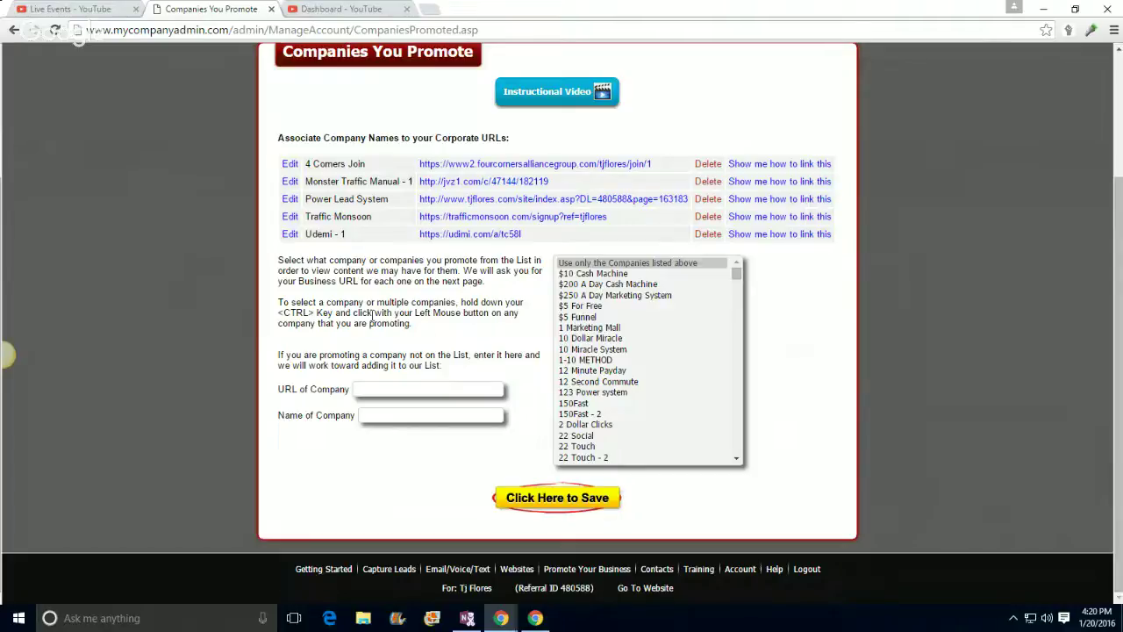
{"action": "left_click_drag", "start_coordinate": [735, 274], "coordinate": [699, 364]}
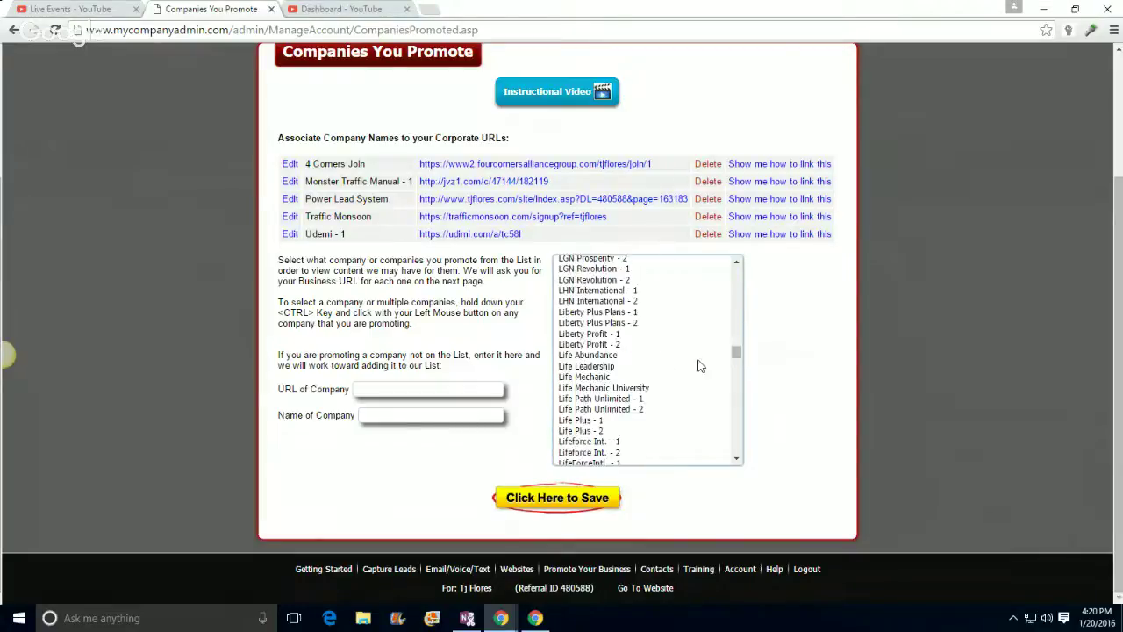
{"action": "scroll", "coordinate": [667, 379], "scroll_direction": "down", "scroll_amount": 2}
{"action": "scroll", "coordinate": [709, 411], "scroll_direction": "up", "scroll_amount": 7}
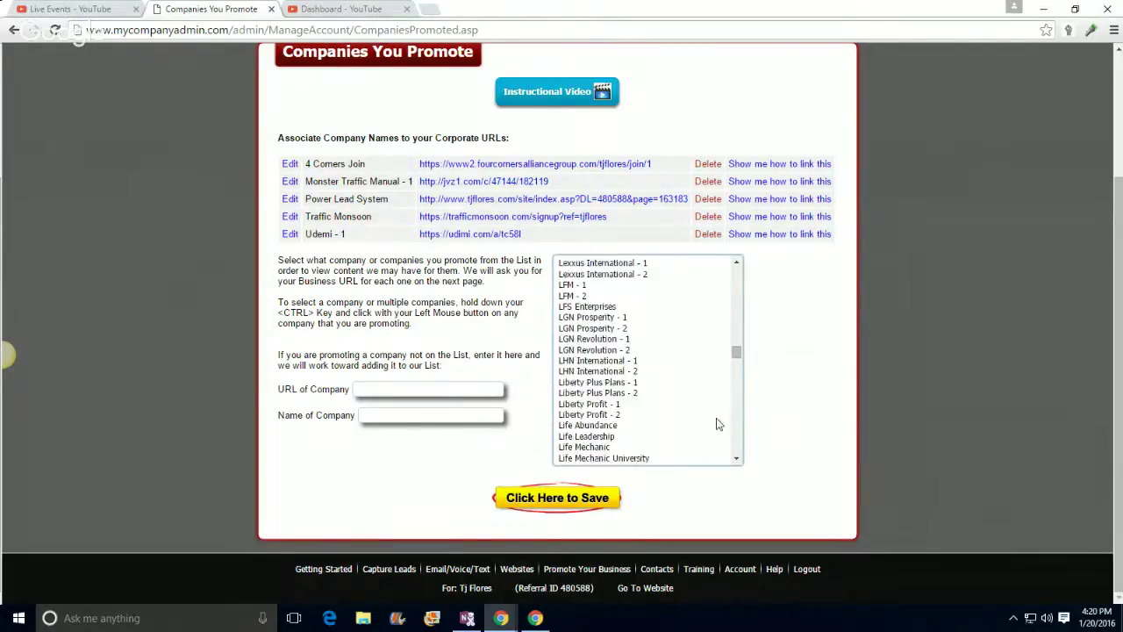
{"action": "mouse_move", "coordinate": [739, 355]}
{"action": "left_mouse_down"}
{"action": "mouse_move", "coordinate": [727, 300]}
{"action": "mouse_move", "coordinate": [724, 344]}
{"action": "left_mouse_up"}
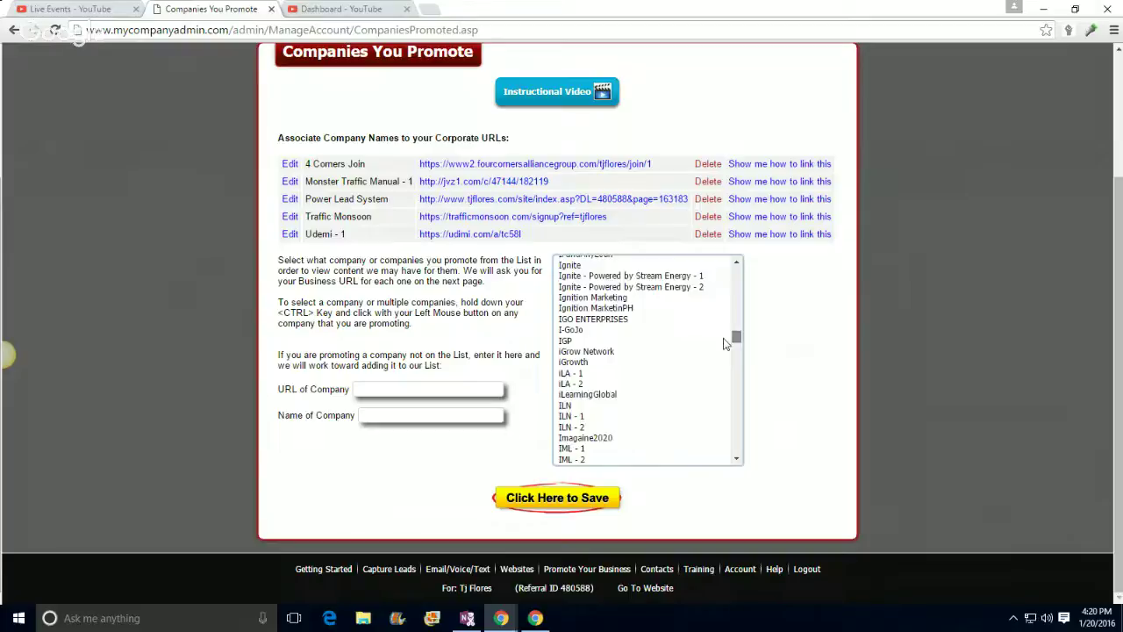
Step: Copy the 4 Corners Join page's web address from its link, then close that page
{"action": "left_click", "coordinate": [586, 164]}
{"action": "left_click", "coordinate": [239, 31]}
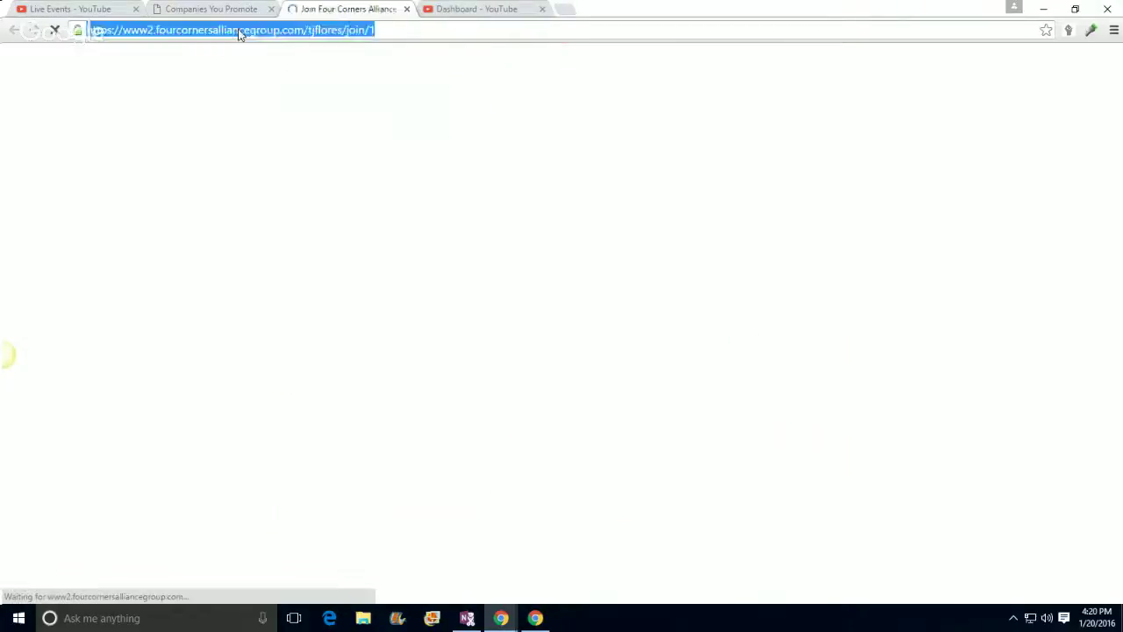
{"action": "right_click", "coordinate": [241, 32]}
{"action": "left_click", "coordinate": [267, 82]}
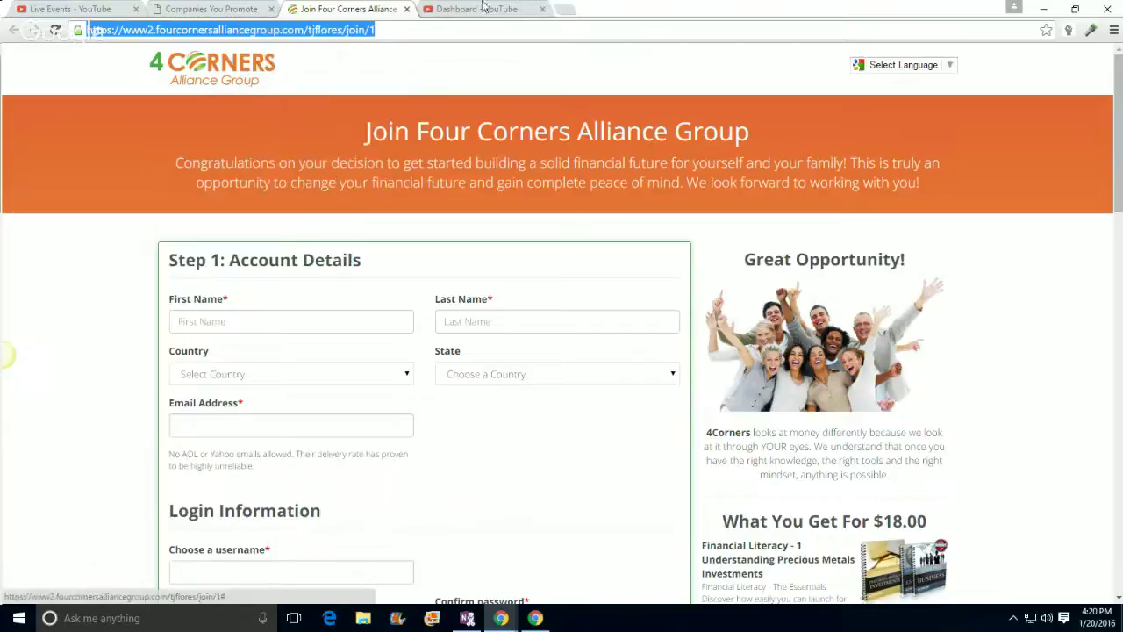
{"action": "left_click", "coordinate": [406, 9]}
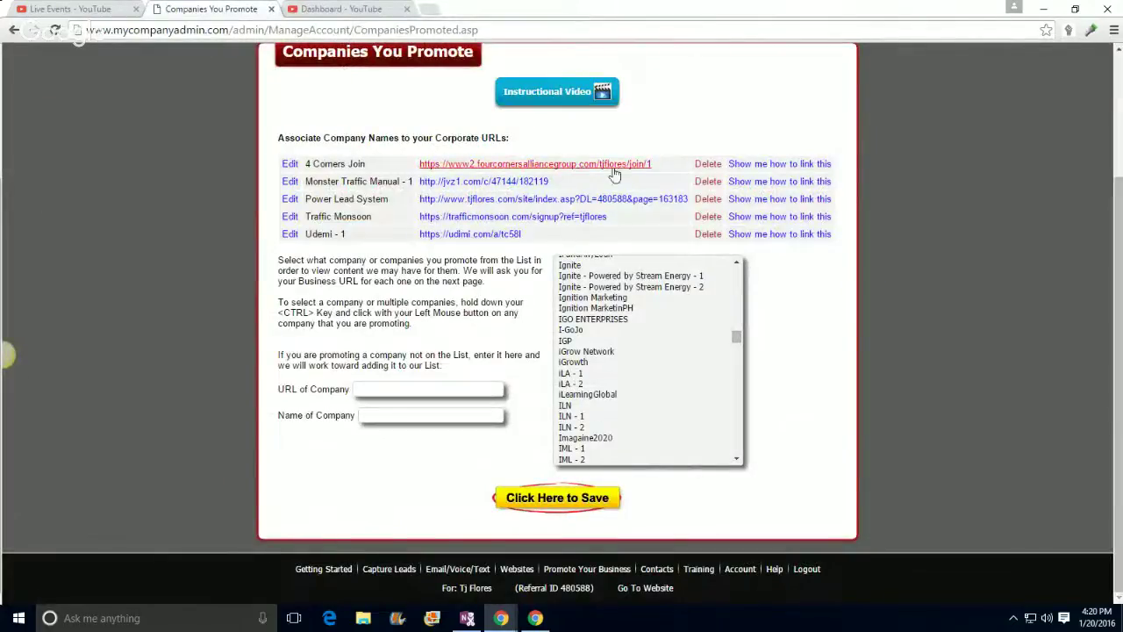
Step: Delete the 4 Corners Join entry and resubmit 4 Corners Join from the company list
{"action": "left_click", "coordinate": [705, 170]}
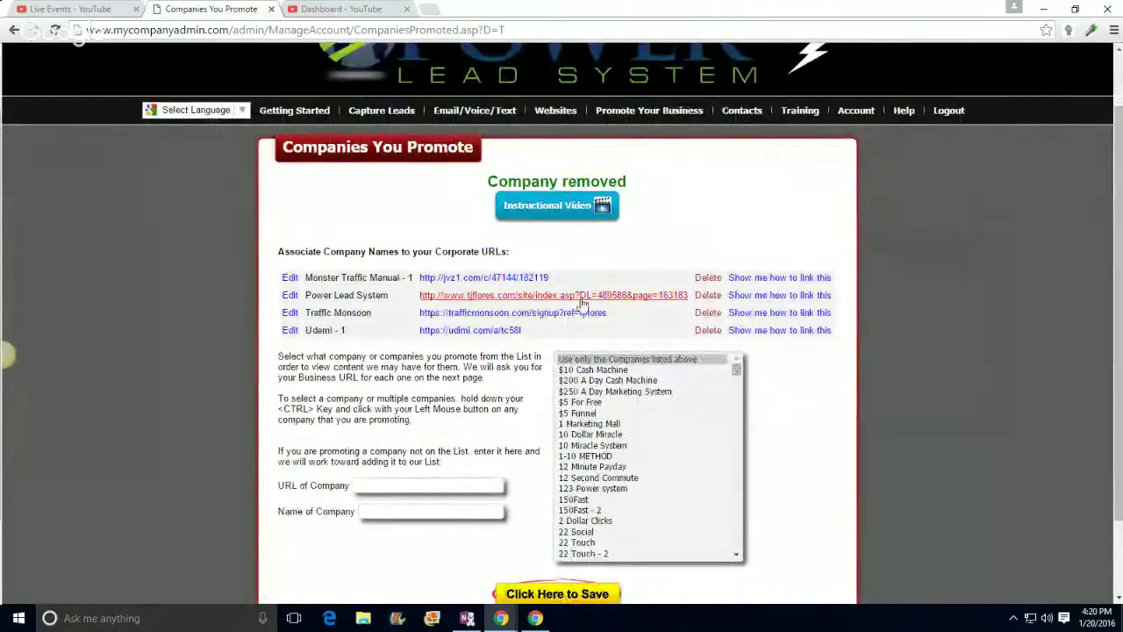
{"action": "scroll", "coordinate": [686, 450], "scroll_direction": "down", "scroll_amount": 10}
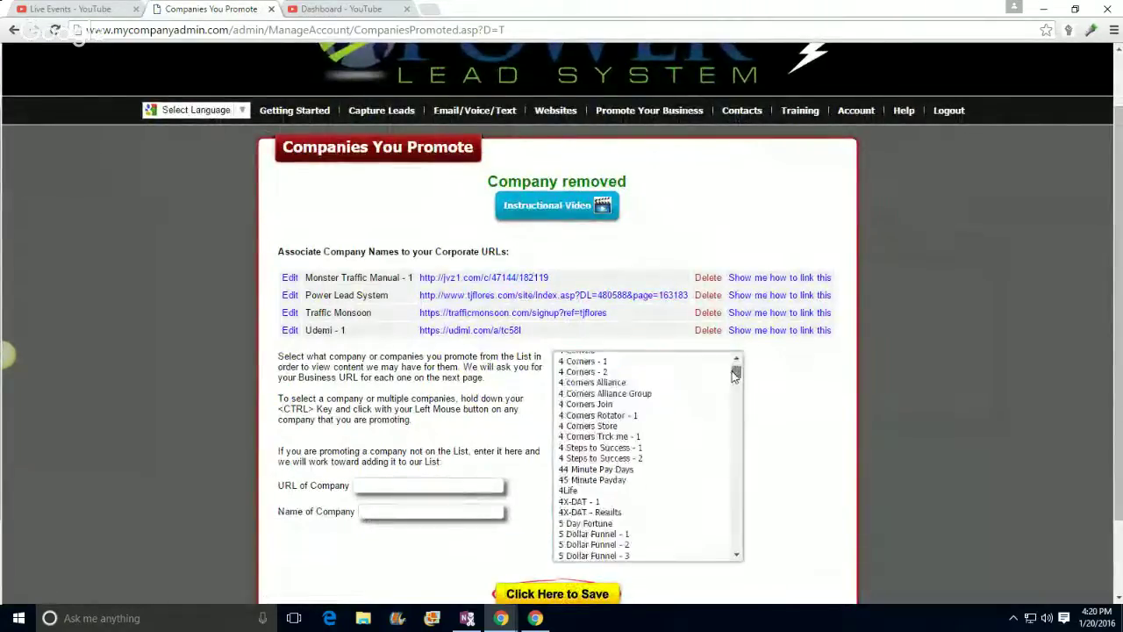
{"action": "scroll", "coordinate": [686, 450], "scroll_direction": "up", "scroll_amount": 2}
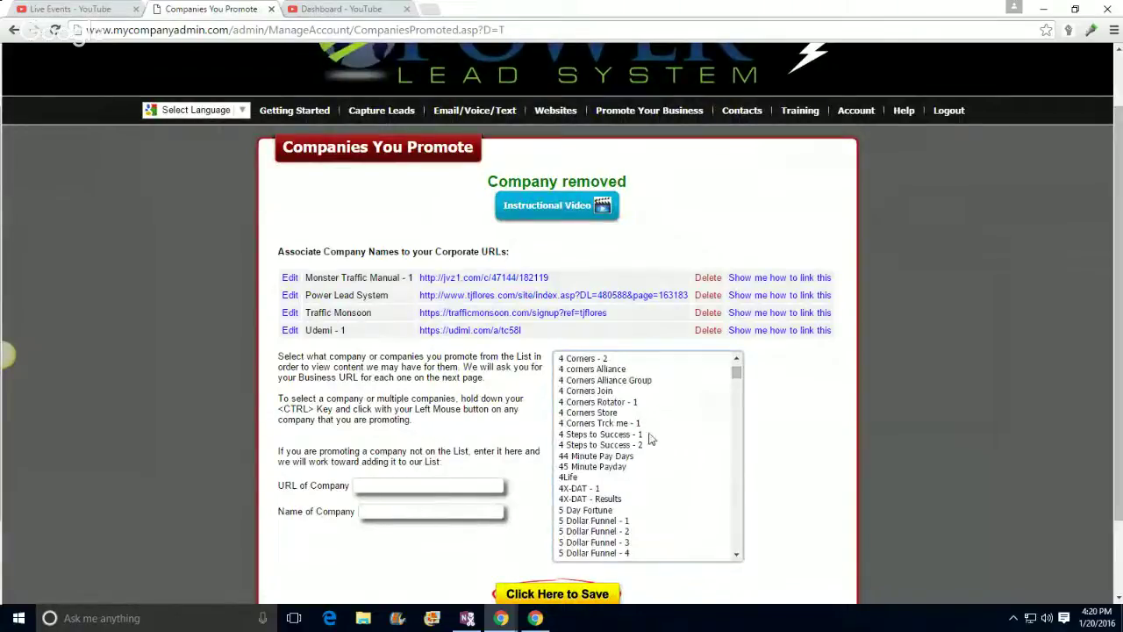
{"action": "left_click", "coordinate": [595, 392]}
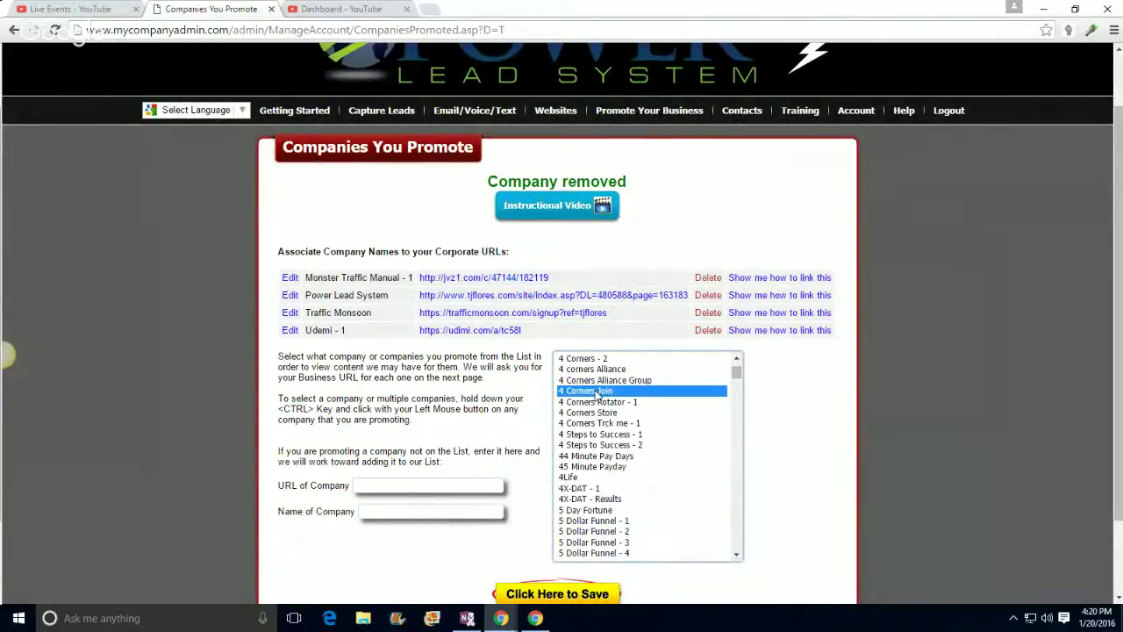
{"action": "scroll", "coordinate": [438, 474], "scroll_direction": "down", "scroll_amount": 1}
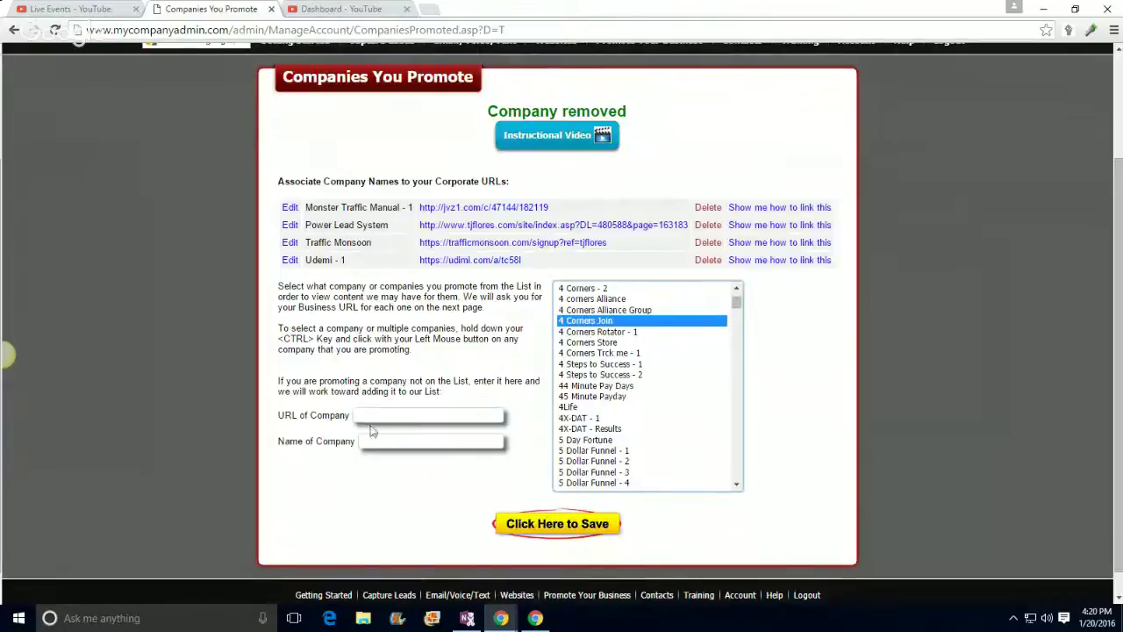
{"action": "left_click", "coordinate": [527, 535]}
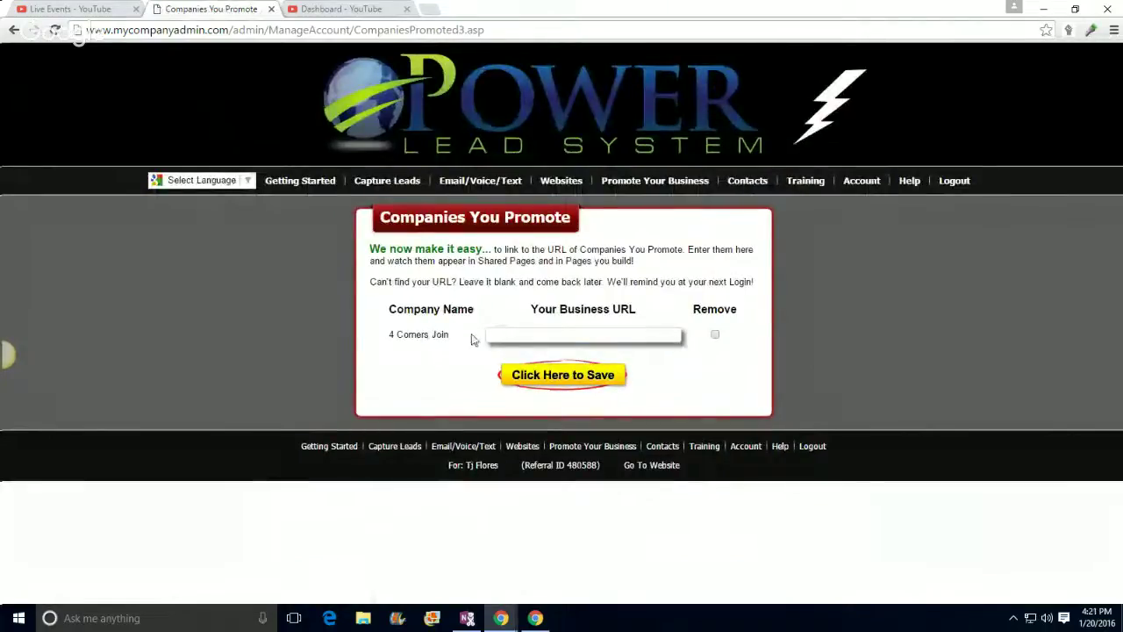
Step: Paste the copied join address into the Your Business URL field
{"action": "left_click", "coordinate": [488, 334]}
{"action": "right_click", "coordinate": [492, 334]}
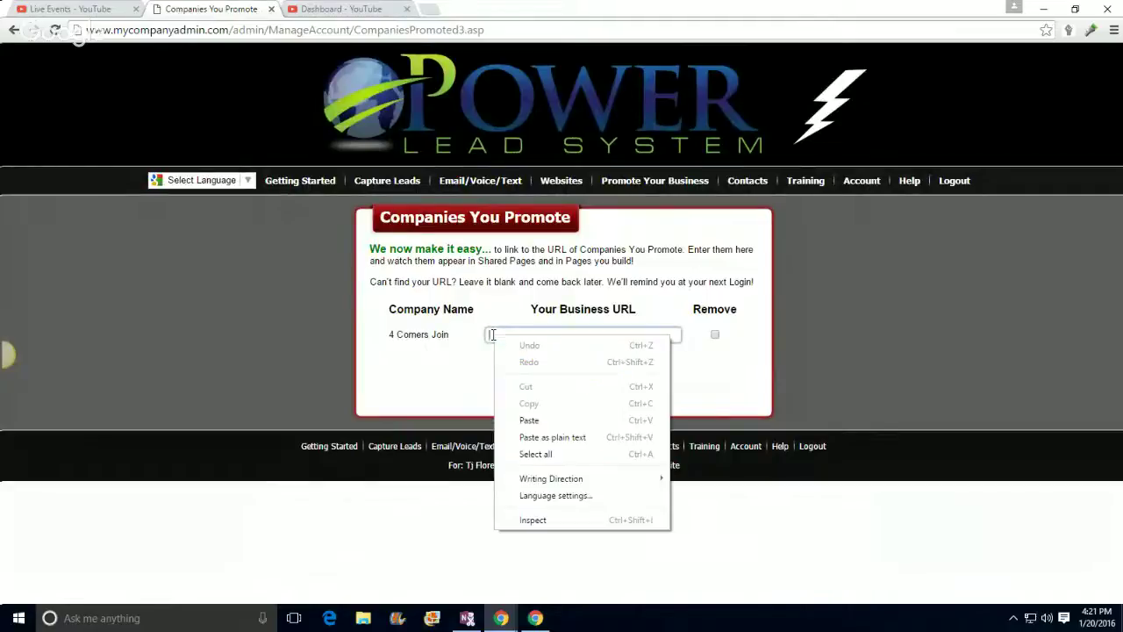
{"action": "left_click", "coordinate": [529, 419]}
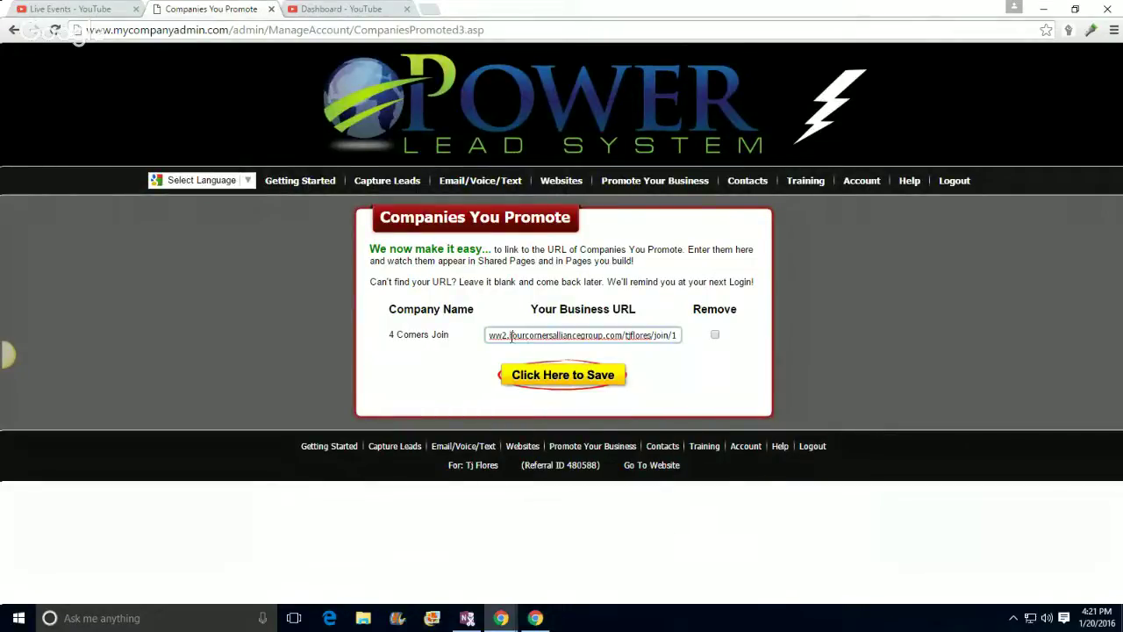
{"action": "key", "text": "Left"}
{"action": "key", "text": "Left"}
{"action": "key", "text": "Left"}
{"action": "key", "text": "Left"}
{"action": "key", "text": "Left"}
{"action": "key", "text": "Left"}
{"action": "key", "text": "Left"}
{"action": "key", "text": "Left"}
{"action": "key", "text": "Left"}
{"action": "key", "text": "Left"}
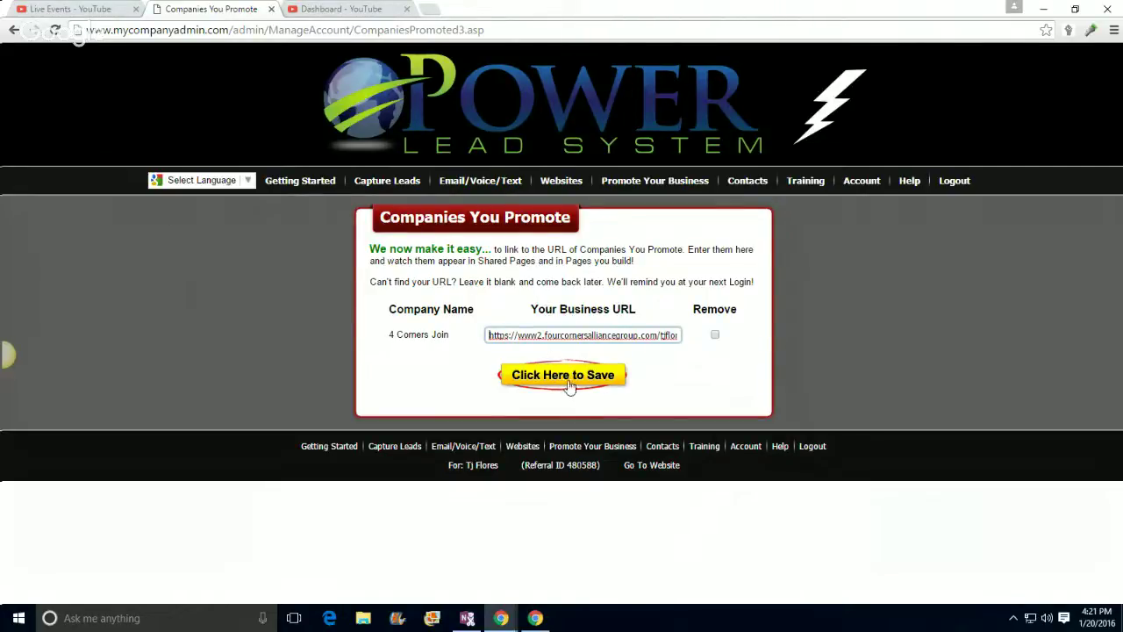
Step: Reselect 4 Corners Join, paste the join address again and save it
{"action": "left_click", "coordinate": [13, 32]}
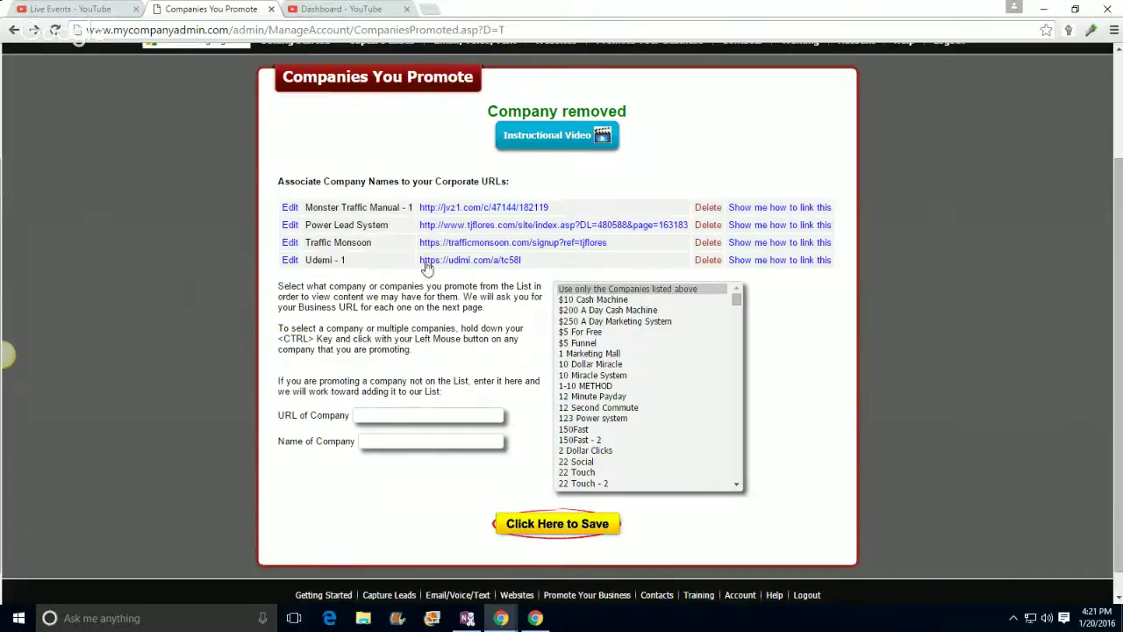
{"action": "scroll", "coordinate": [600, 307], "scroll_direction": "down", "scroll_amount": 15}
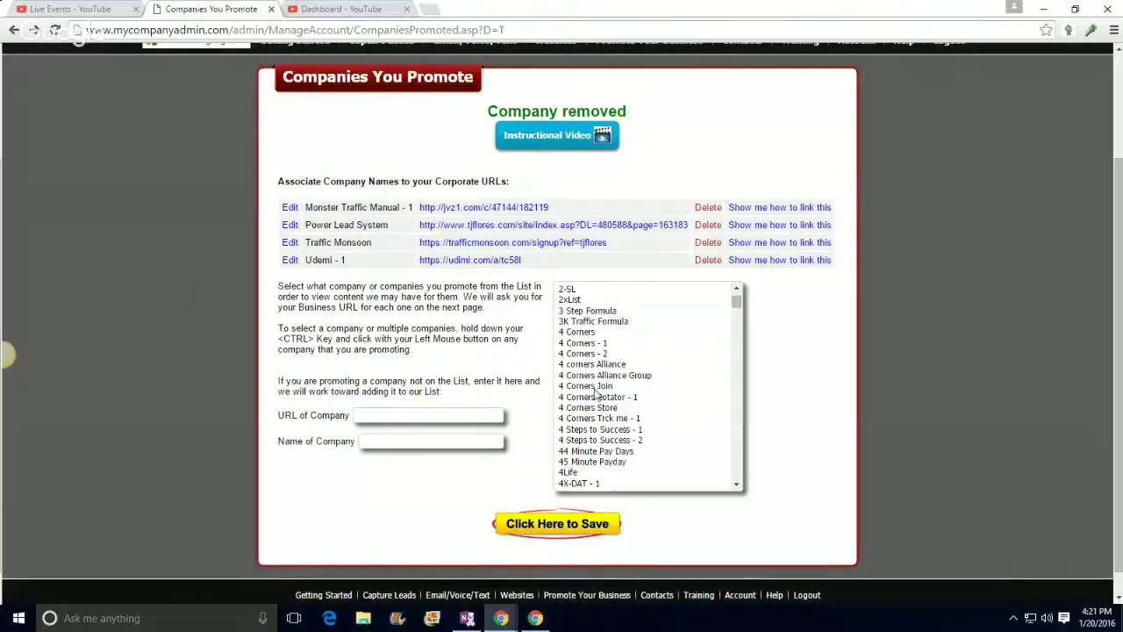
{"action": "left_click", "coordinate": [585, 387]}
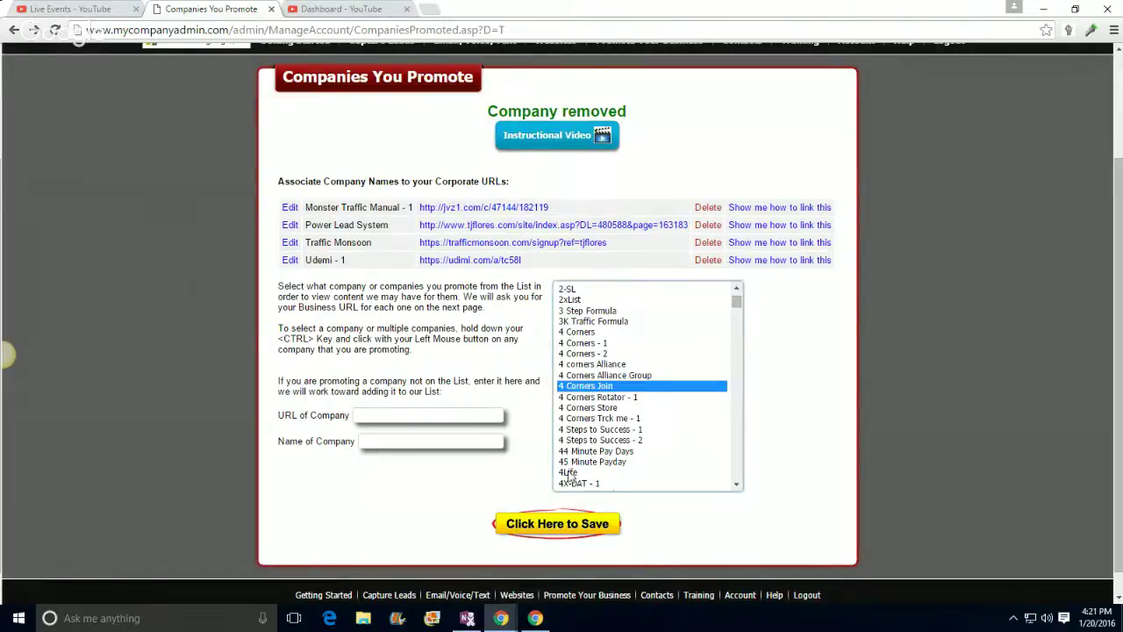
{"action": "left_click", "coordinate": [544, 526]}
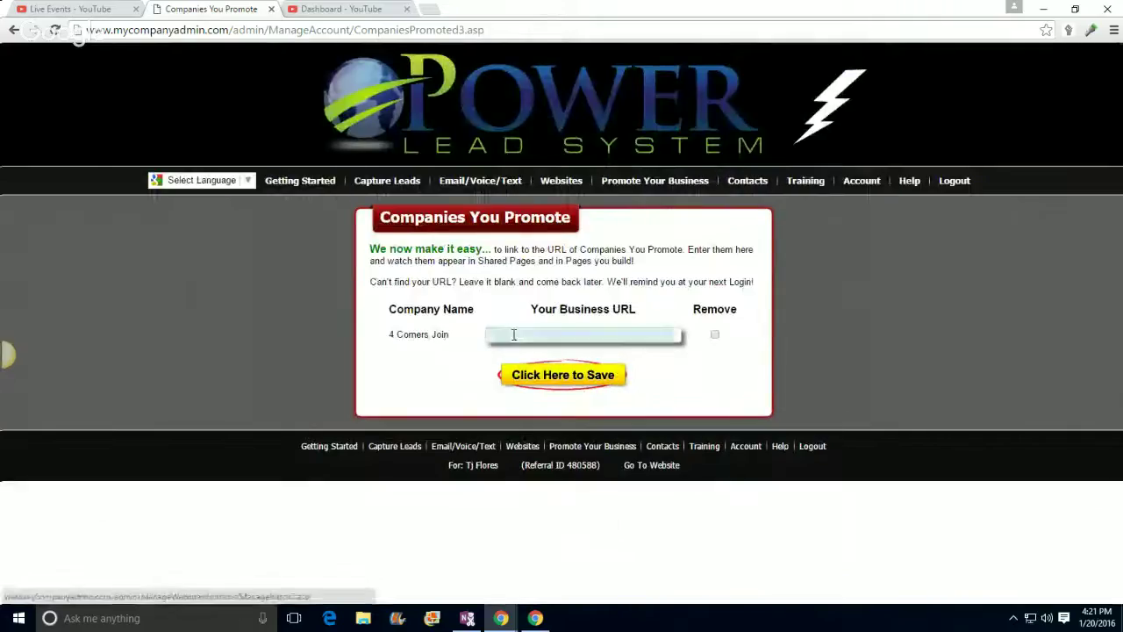
{"action": "left_click", "coordinate": [496, 334]}
{"action": "right_click", "coordinate": [509, 337]}
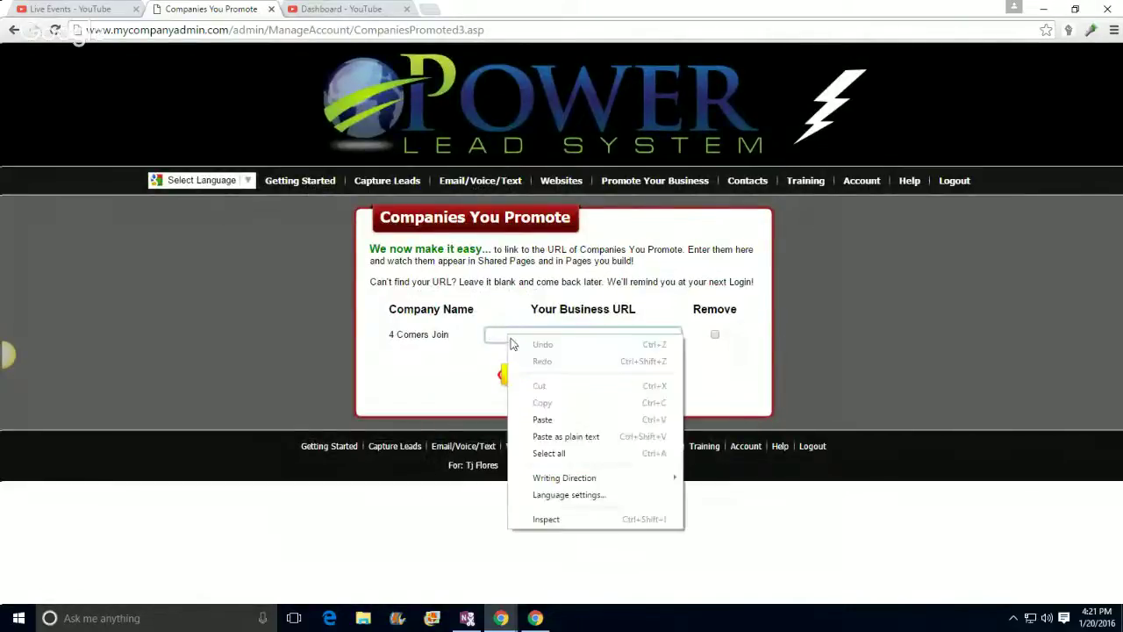
{"action": "left_click", "coordinate": [542, 419]}
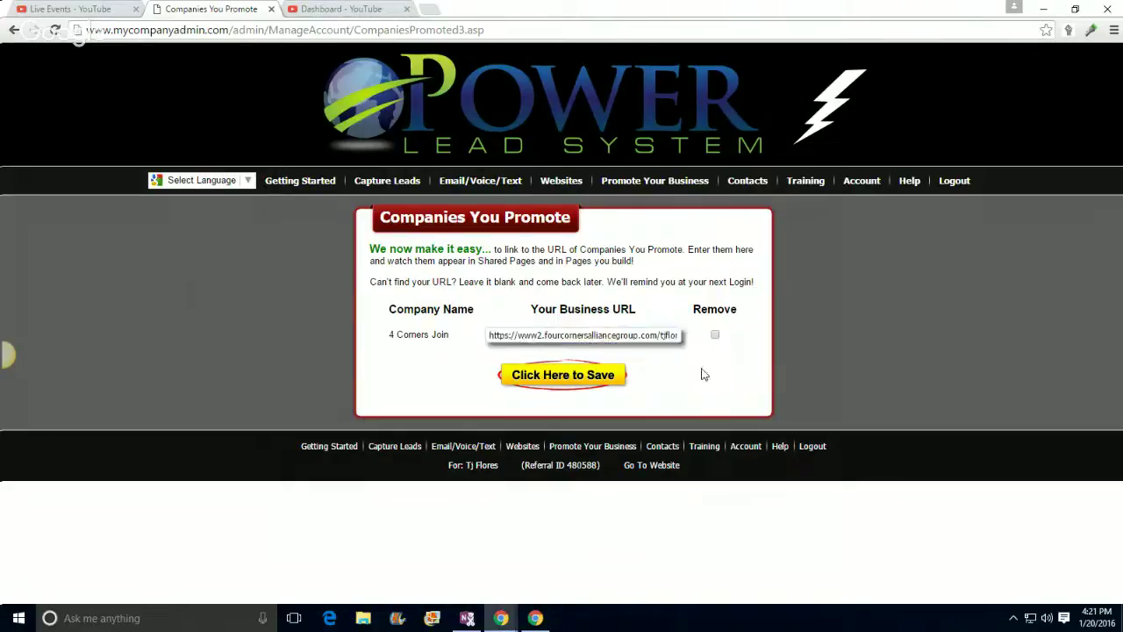
{"action": "left_click", "coordinate": [589, 375]}
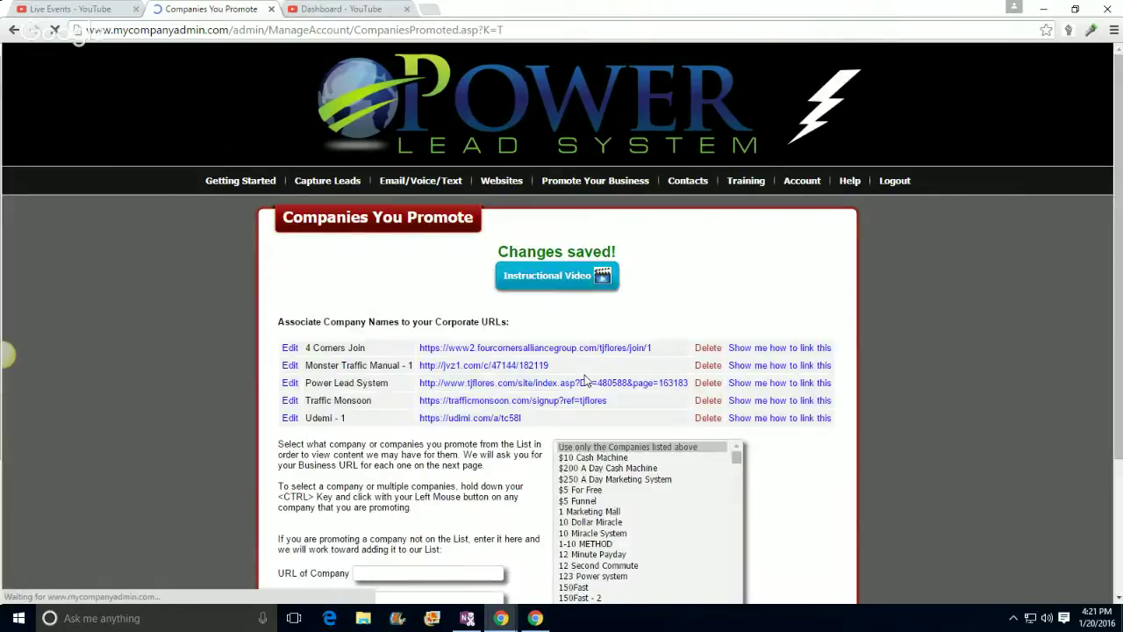
Step: Test the saved 4 Corners Join link by scrolling its join page, then close it
{"action": "left_click", "coordinate": [489, 350]}
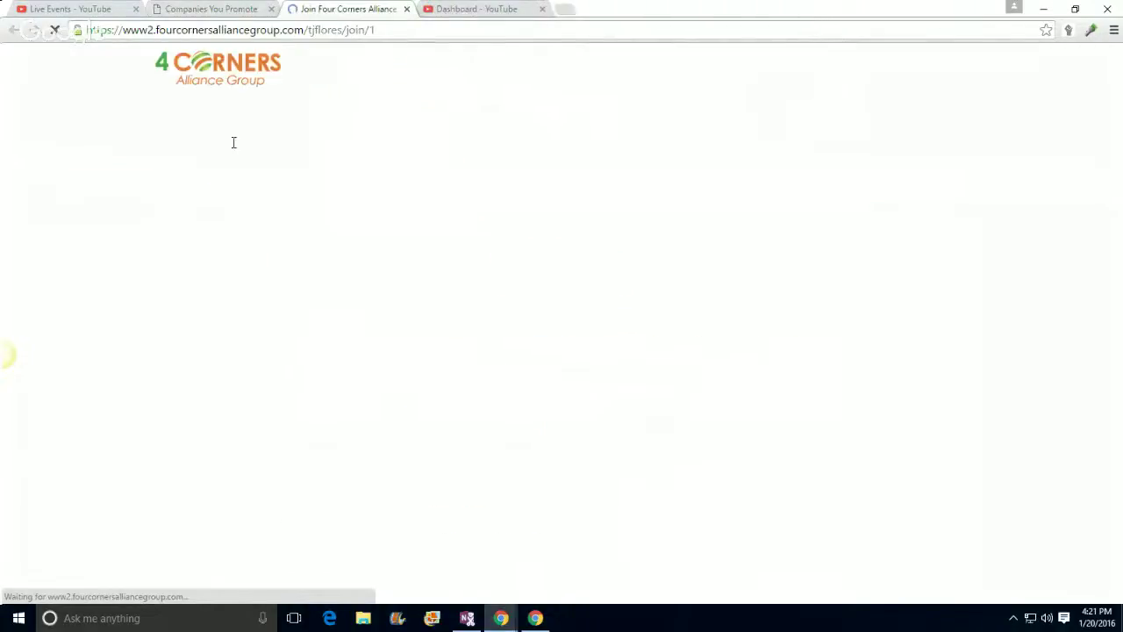
{"action": "scroll", "coordinate": [474, 377], "scroll_direction": "down", "scroll_amount": 6}
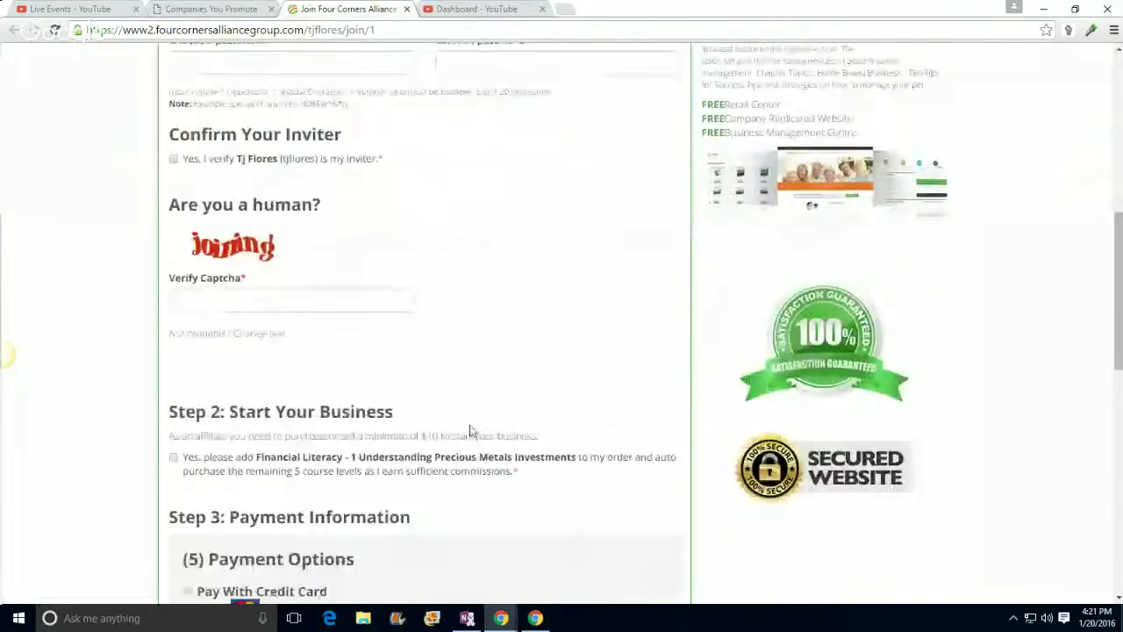
{"action": "scroll", "coordinate": [389, 397], "scroll_direction": "down", "scroll_amount": 5}
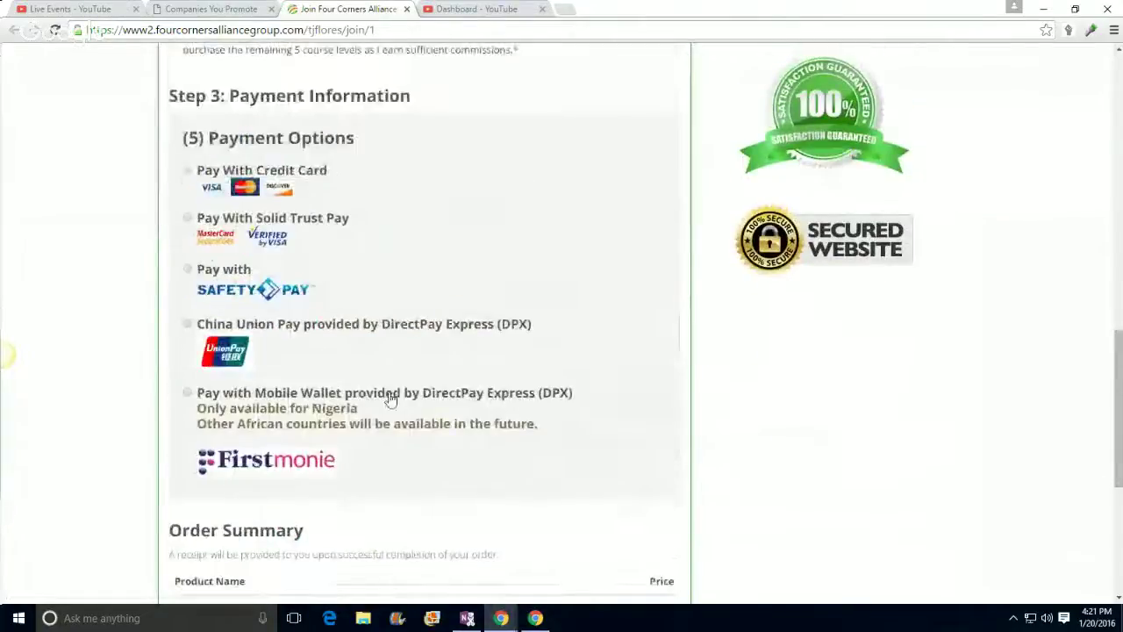
{"action": "scroll", "coordinate": [321, 354], "scroll_direction": "up", "scroll_amount": 10}
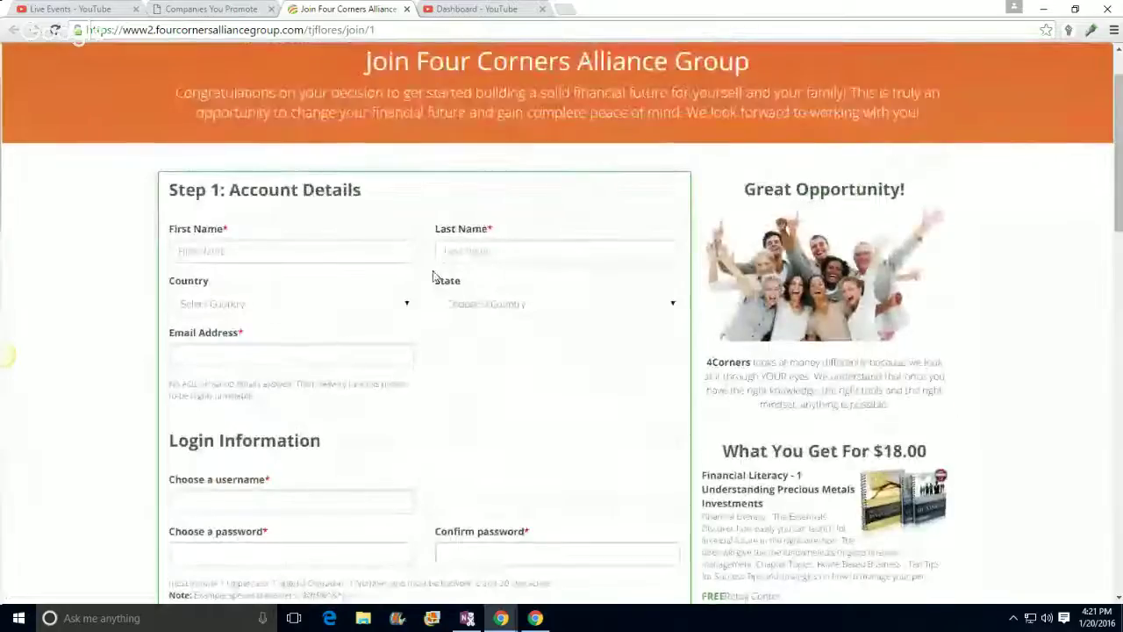
{"action": "scroll", "coordinate": [432, 277], "scroll_direction": "down", "scroll_amount": 6}
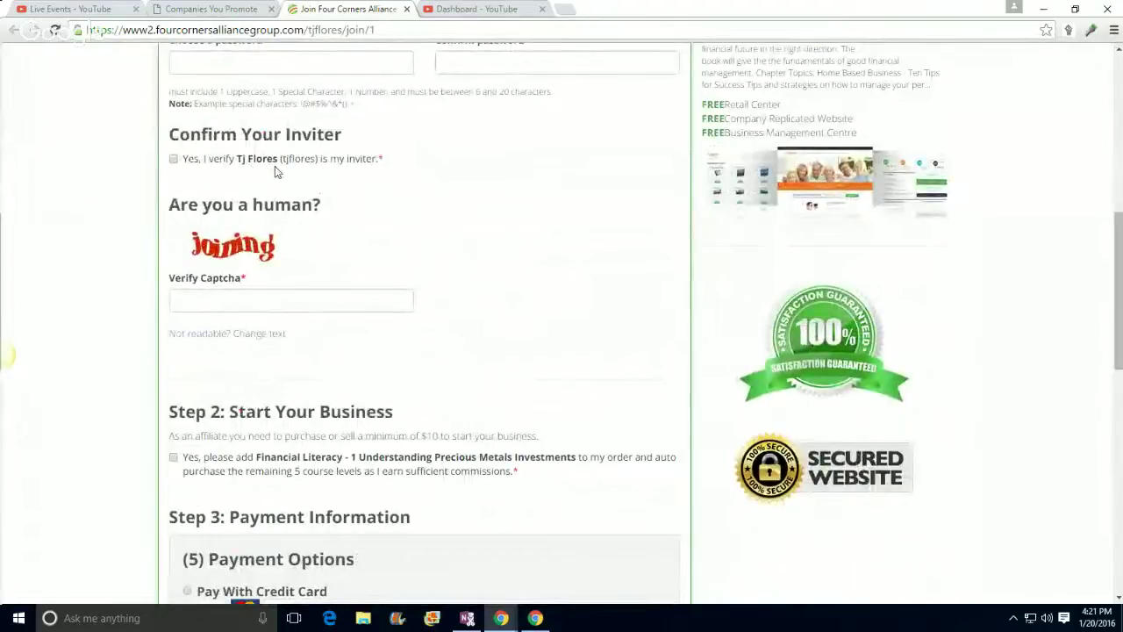
{"action": "scroll", "coordinate": [616, 319], "scroll_direction": "up", "scroll_amount": 6}
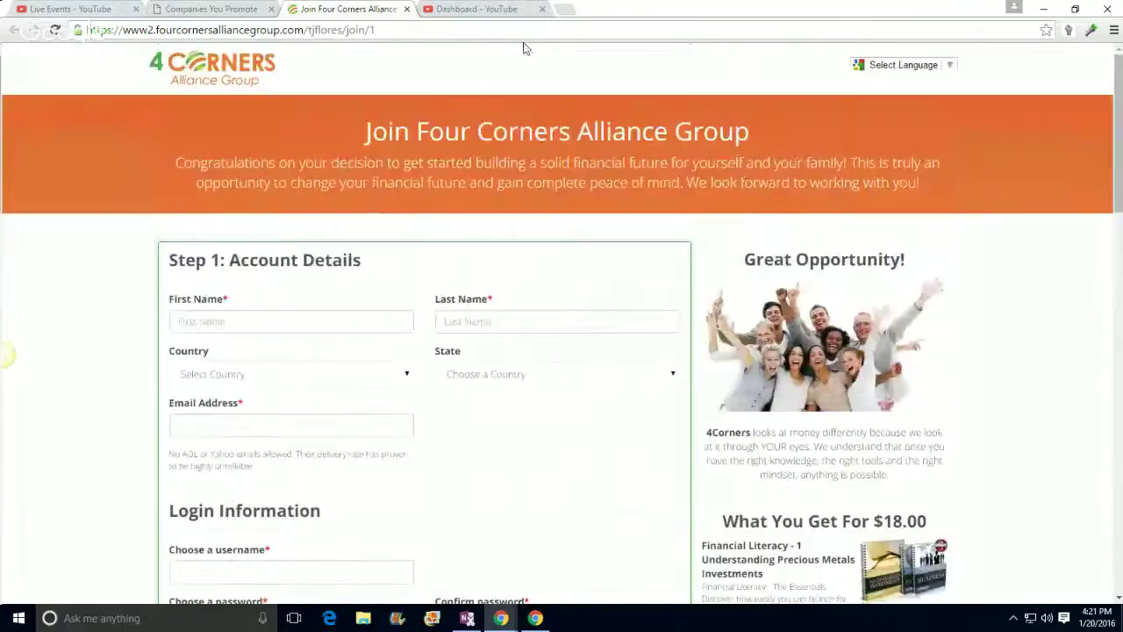
{"action": "left_click", "coordinate": [406, 9]}
{"action": "scroll", "coordinate": [672, 426], "scroll_direction": "down", "scroll_amount": 8}
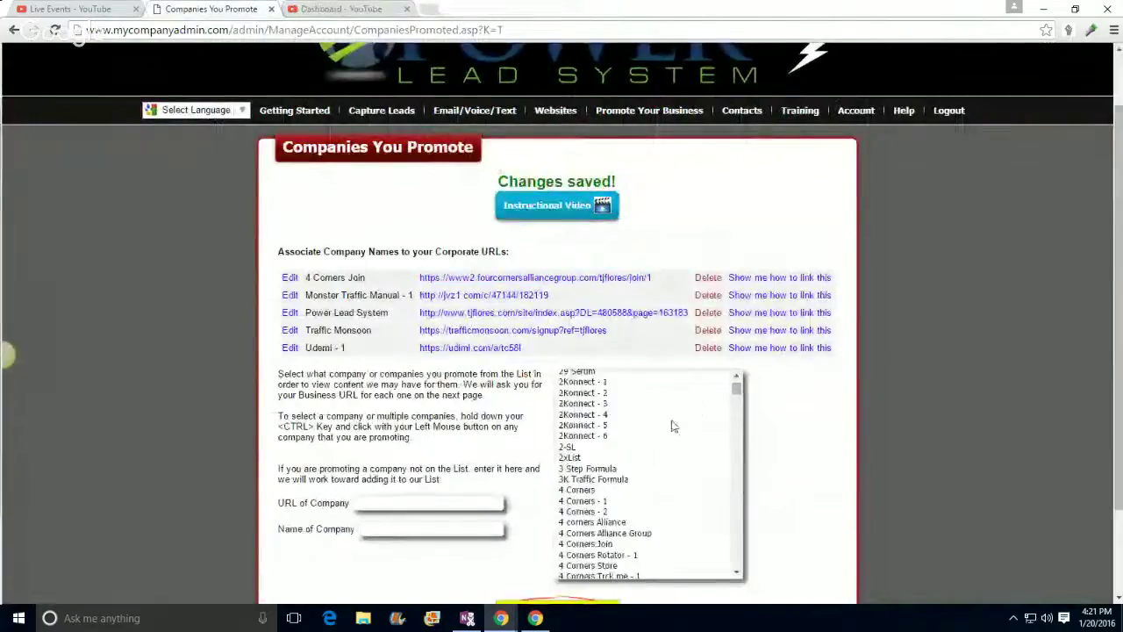
{"action": "scroll", "coordinate": [904, 395], "scroll_direction": "down", "scroll_amount": 2}
{"action": "scroll", "coordinate": [693, 365], "scroll_direction": "down", "scroll_amount": 10}
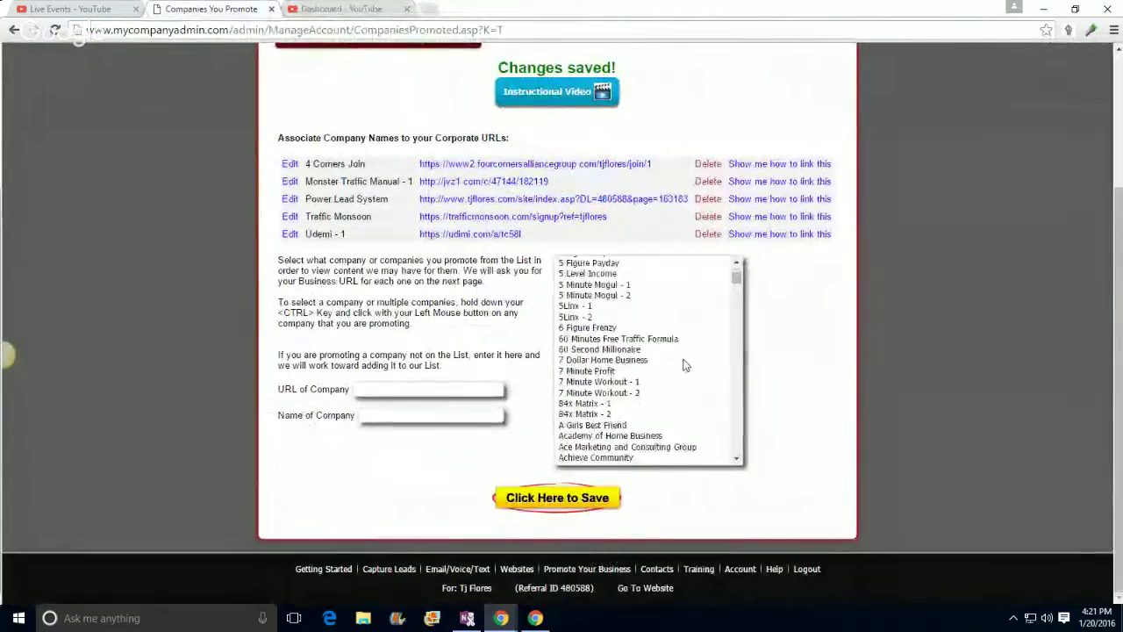
{"action": "scroll", "coordinate": [684, 363], "scroll_direction": "down", "scroll_amount": 15}
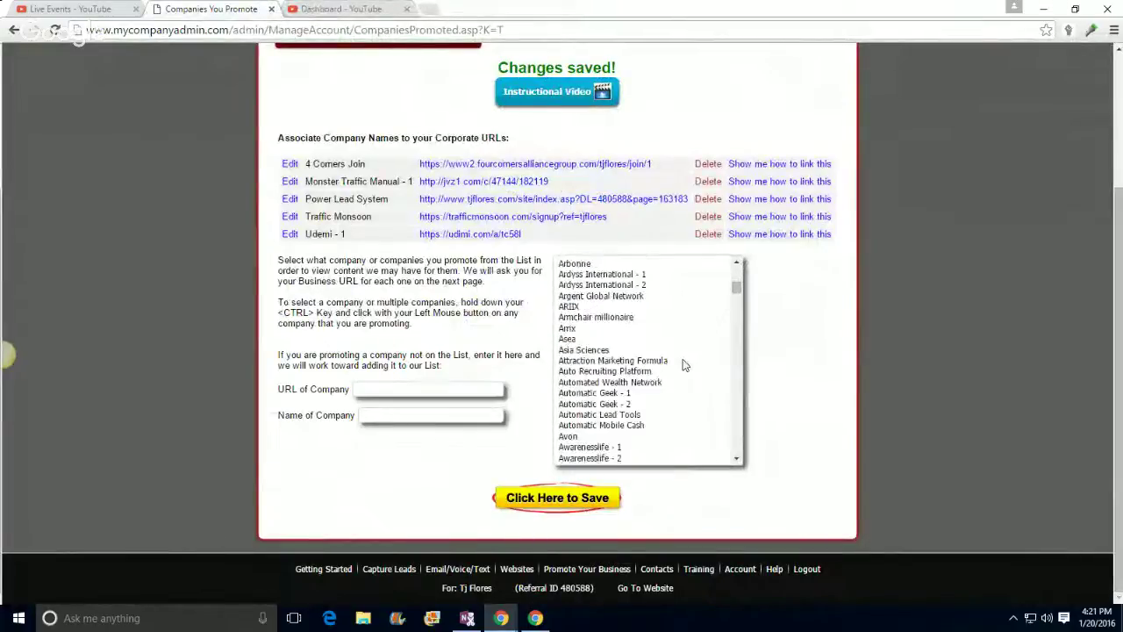
{"action": "scroll", "coordinate": [682, 365], "scroll_direction": "down", "scroll_amount": 15}
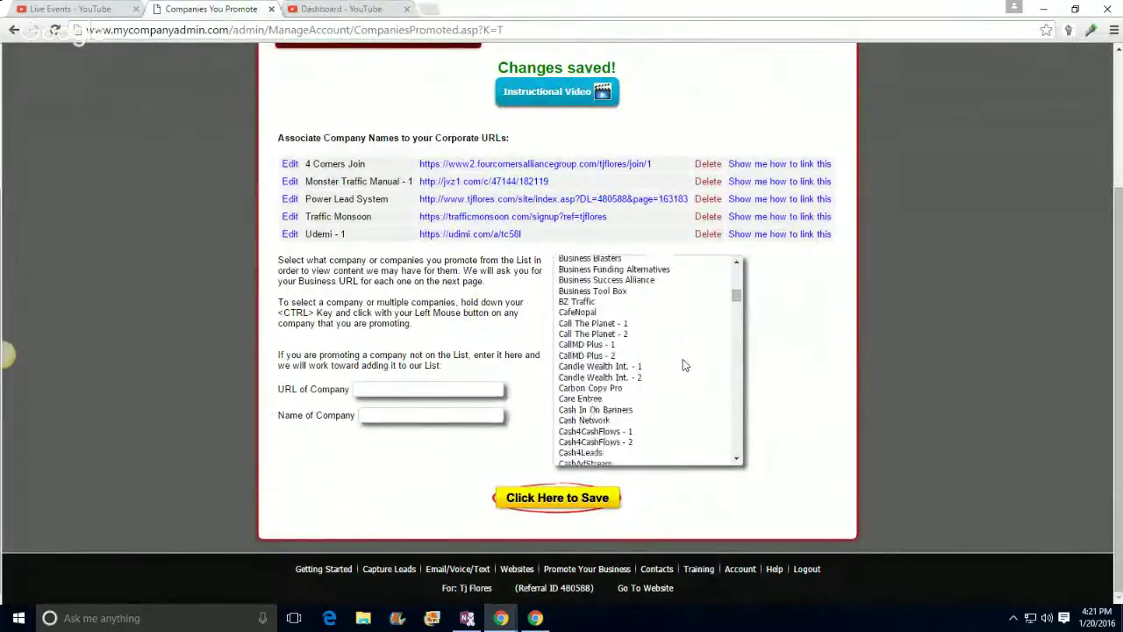
{"action": "scroll", "coordinate": [682, 374], "scroll_direction": "down", "scroll_amount": 15}
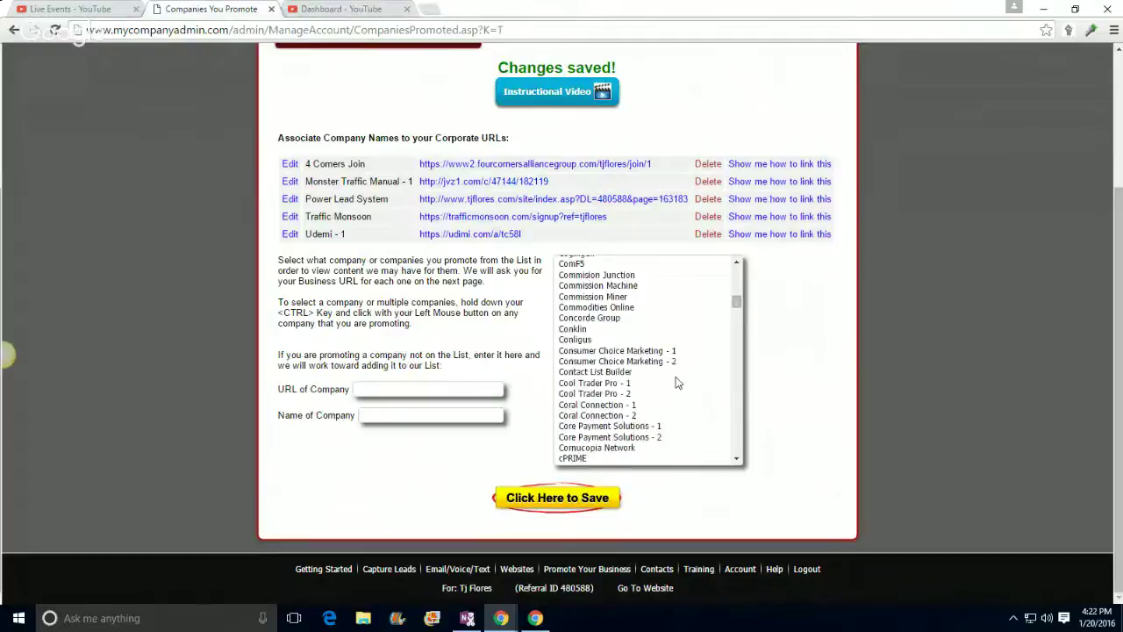
{"action": "scroll", "coordinate": [676, 382], "scroll_direction": "down", "scroll_amount": 15}
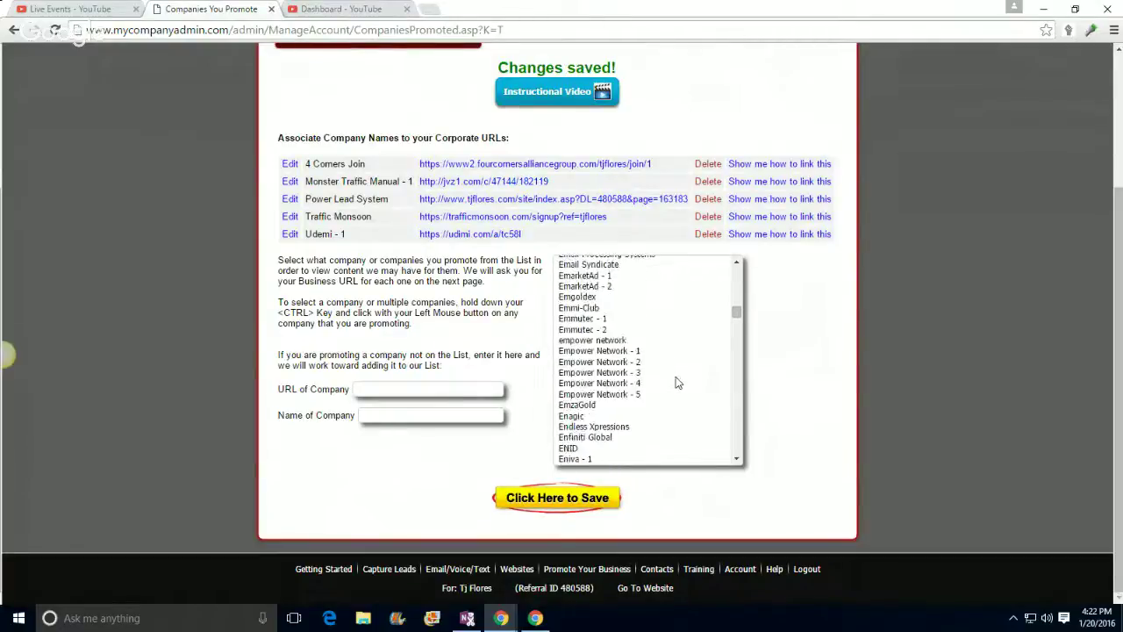
{"action": "scroll", "coordinate": [676, 382], "scroll_direction": "down", "scroll_amount": 10}
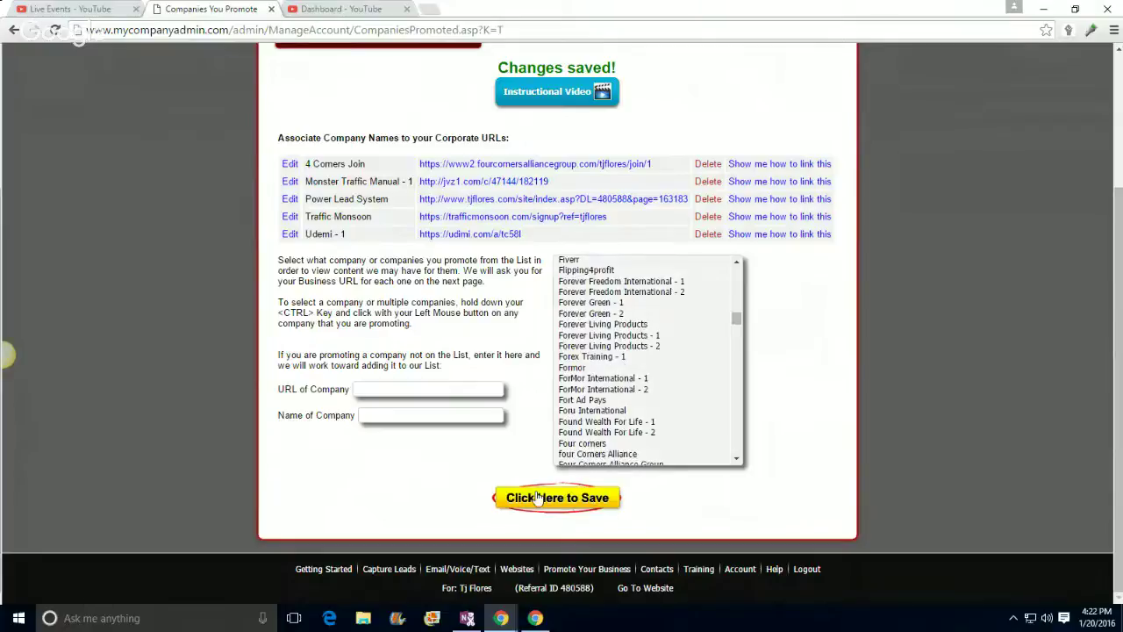
{"action": "scroll", "coordinate": [667, 367], "scroll_direction": "down", "scroll_amount": 10}
{"action": "scroll", "coordinate": [669, 369], "scroll_direction": "up", "scroll_amount": 15}
{"action": "scroll", "coordinate": [668, 368], "scroll_direction": "up", "scroll_amount": 8}
{"action": "scroll", "coordinate": [965, 358], "scroll_direction": "up", "scroll_amount": 3}
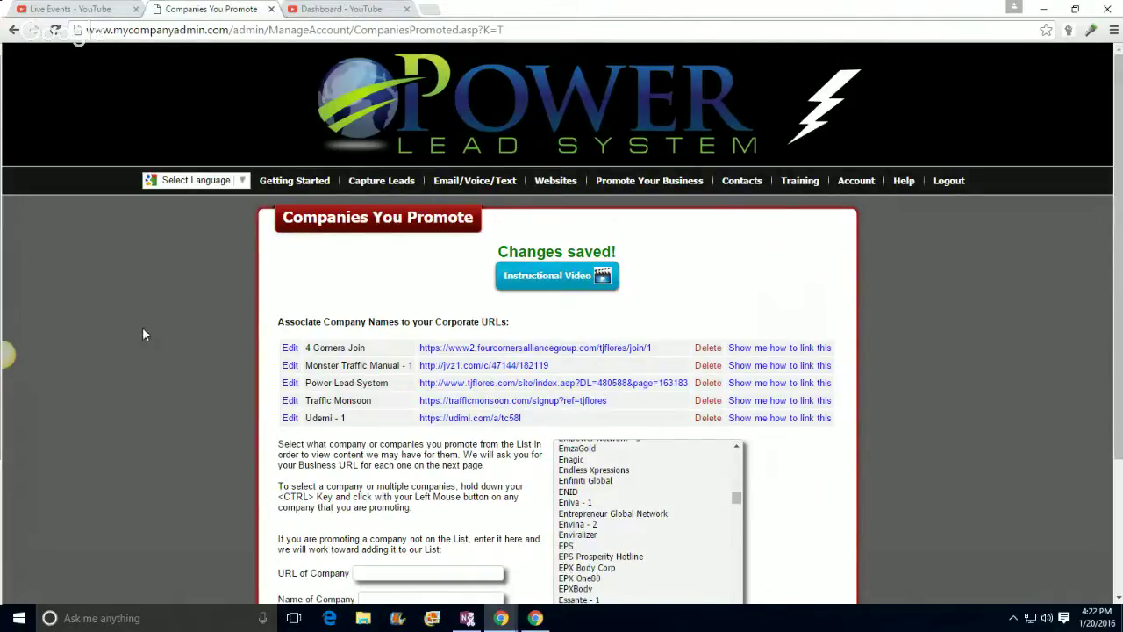
{"action": "mouse_move", "coordinate": [555, 182]}
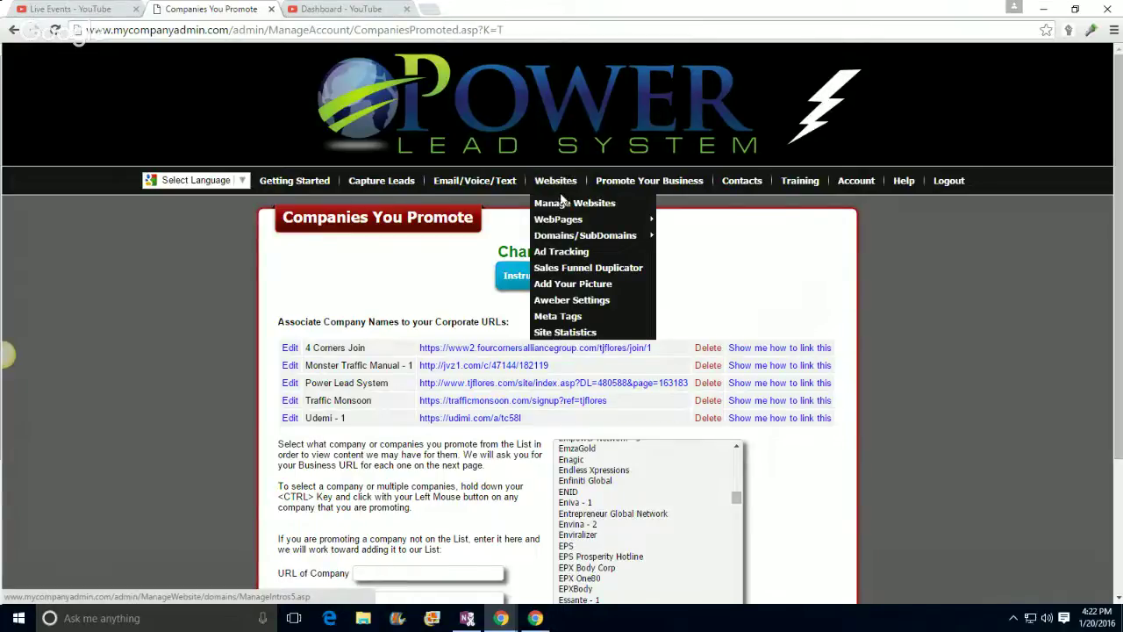
Step: Go to Websites > WebPages > Copy WebPages to list the copyable sales funnel pages
{"action": "mouse_move", "coordinate": [549, 221]}
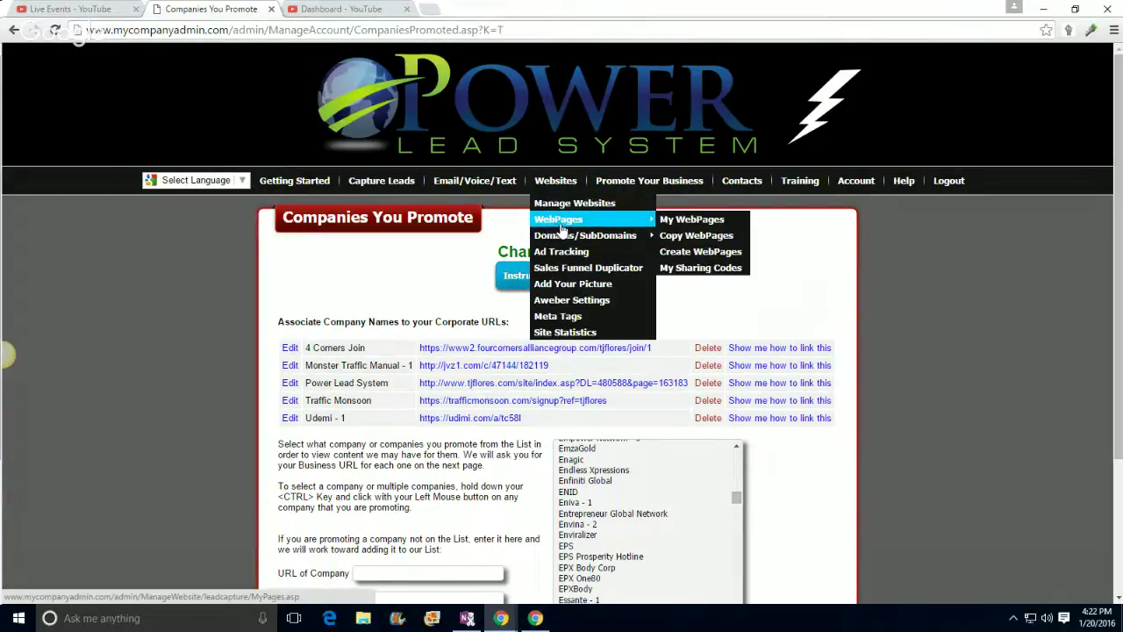
{"action": "left_click", "coordinate": [696, 236]}
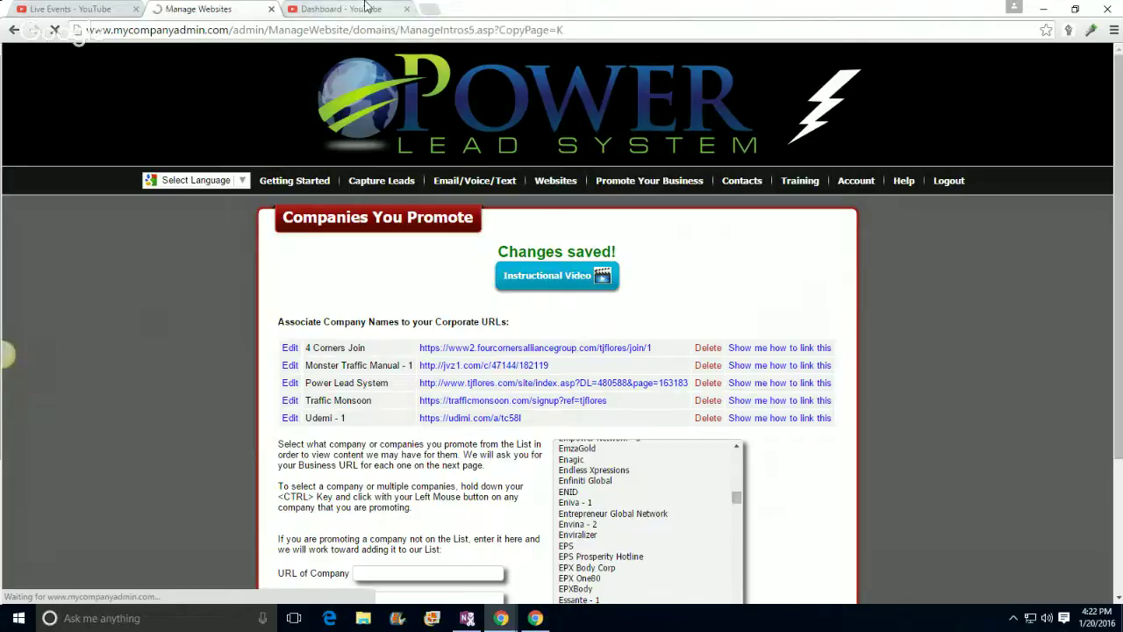
{"action": "scroll", "coordinate": [214, 417], "scroll_direction": "down", "scroll_amount": 1}
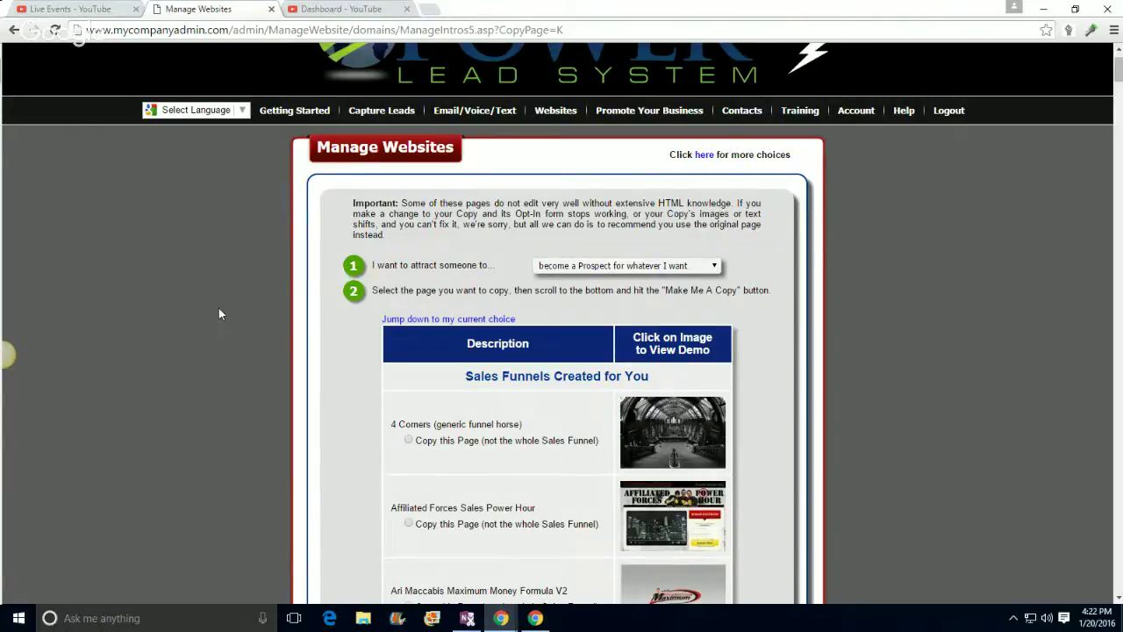
Step: Scroll through the copy list past PLS Lead Capture #01–#10 to the Any Company pages
{"action": "scroll", "coordinate": [219, 308], "scroll_direction": "down", "scroll_amount": 4}
{"action": "scroll", "coordinate": [219, 315], "scroll_direction": "down", "scroll_amount": 15}
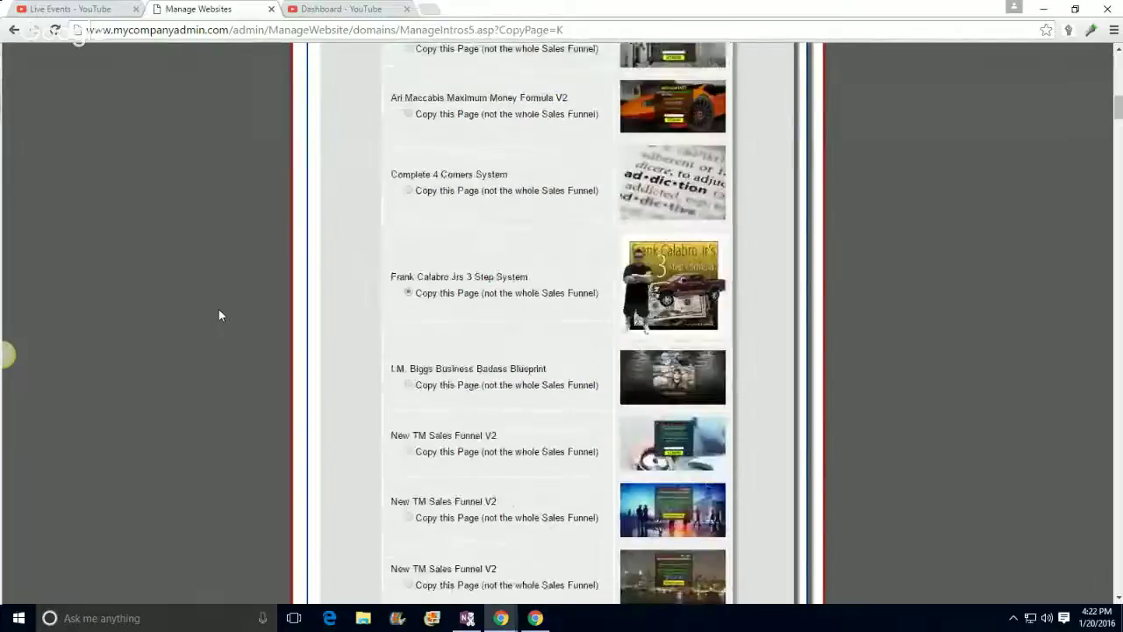
{"action": "scroll", "coordinate": [220, 315], "scroll_direction": "down", "scroll_amount": 15}
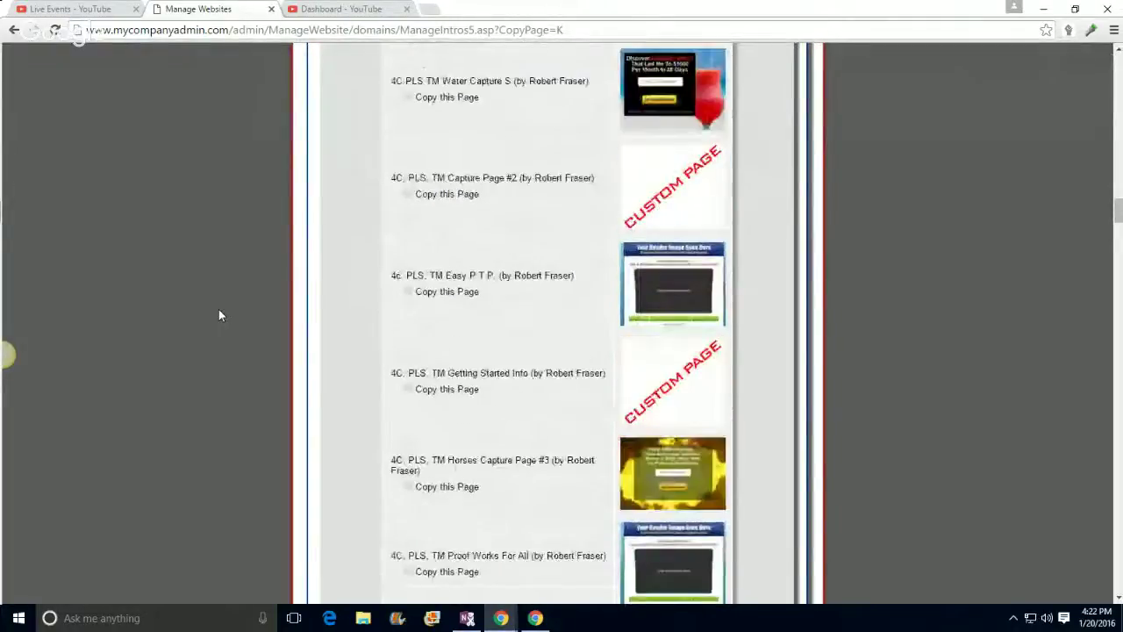
{"action": "scroll", "coordinate": [220, 315], "scroll_direction": "down", "scroll_amount": 15}
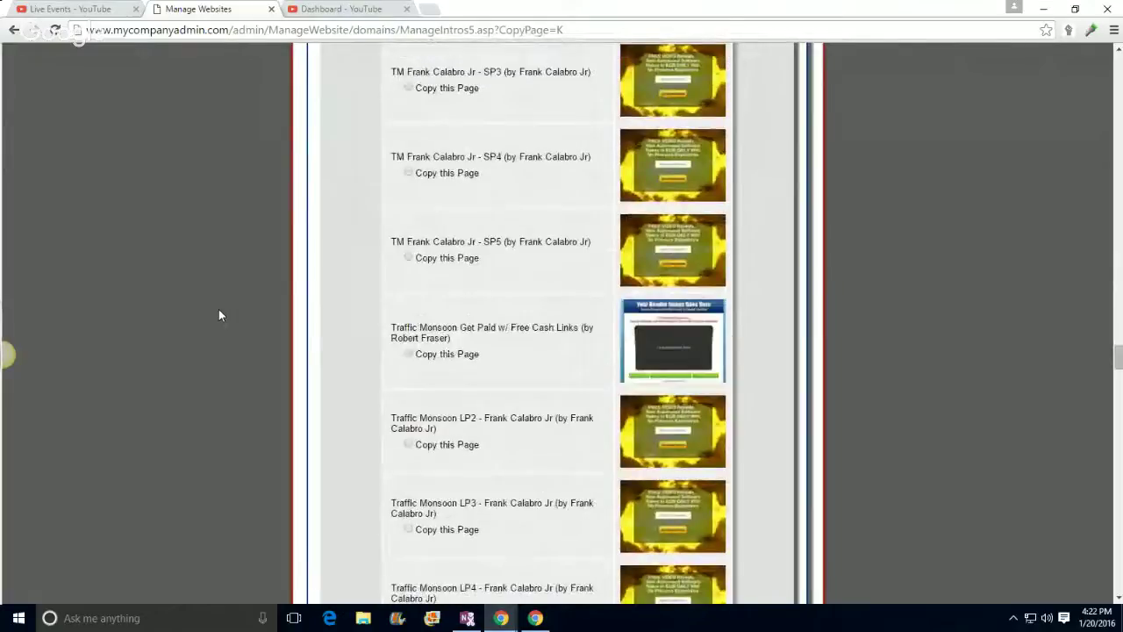
{"action": "scroll", "coordinate": [212, 325], "scroll_direction": "up", "scroll_amount": 10}
{"action": "scroll", "coordinate": [206, 337], "scroll_direction": "down", "scroll_amount": 15}
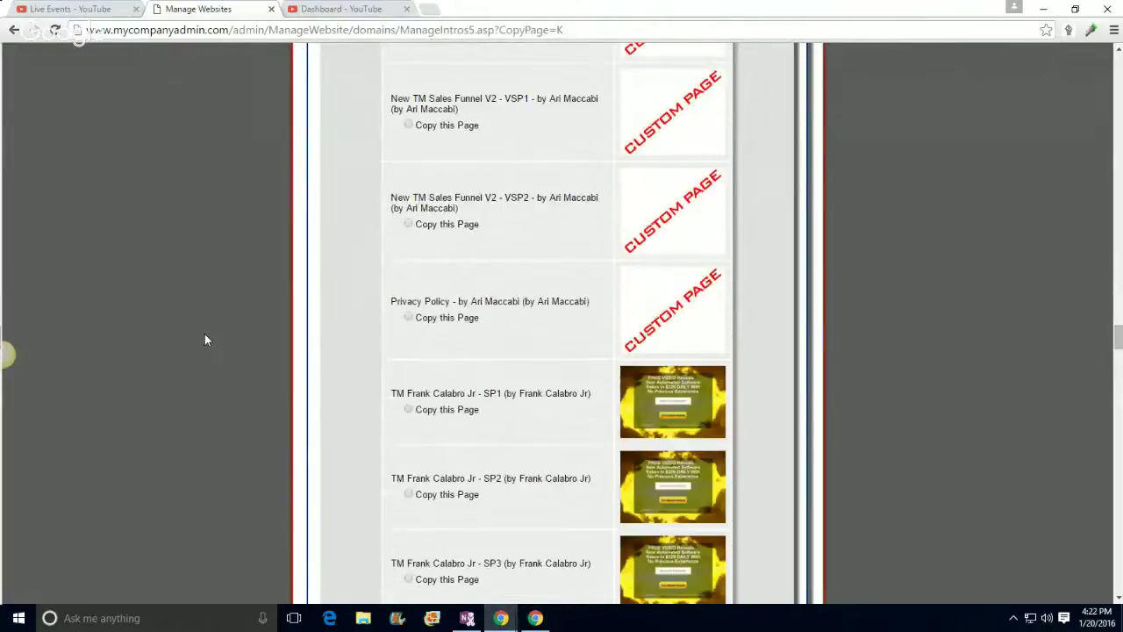
{"action": "scroll", "coordinate": [204, 341], "scroll_direction": "up", "scroll_amount": 2}
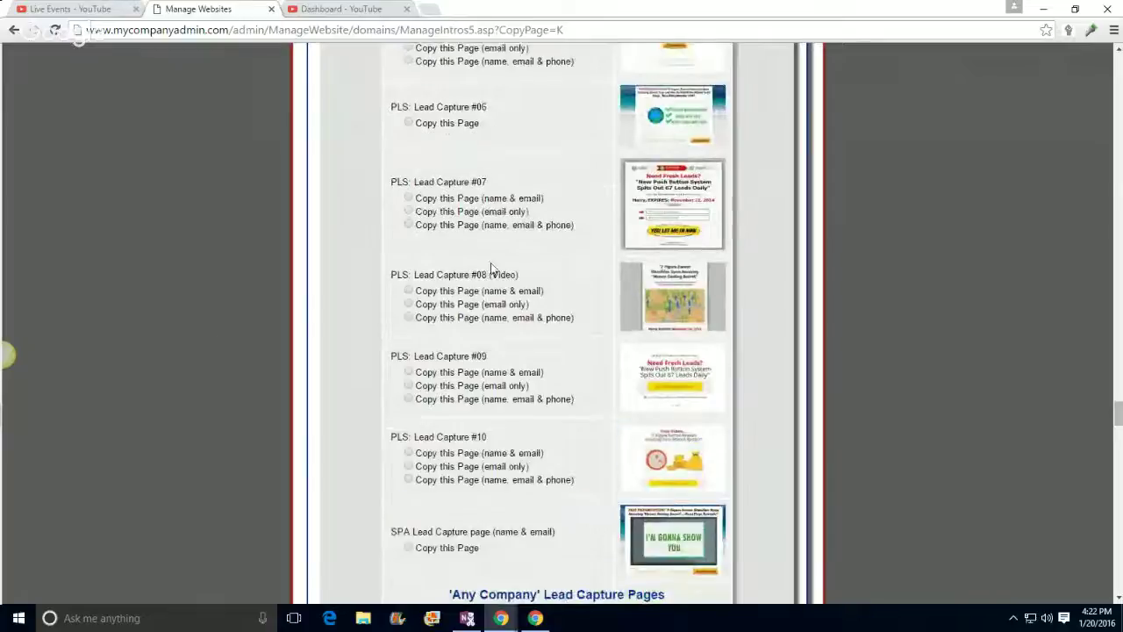
{"action": "scroll", "coordinate": [815, 201], "scroll_direction": "up", "scroll_amount": 3}
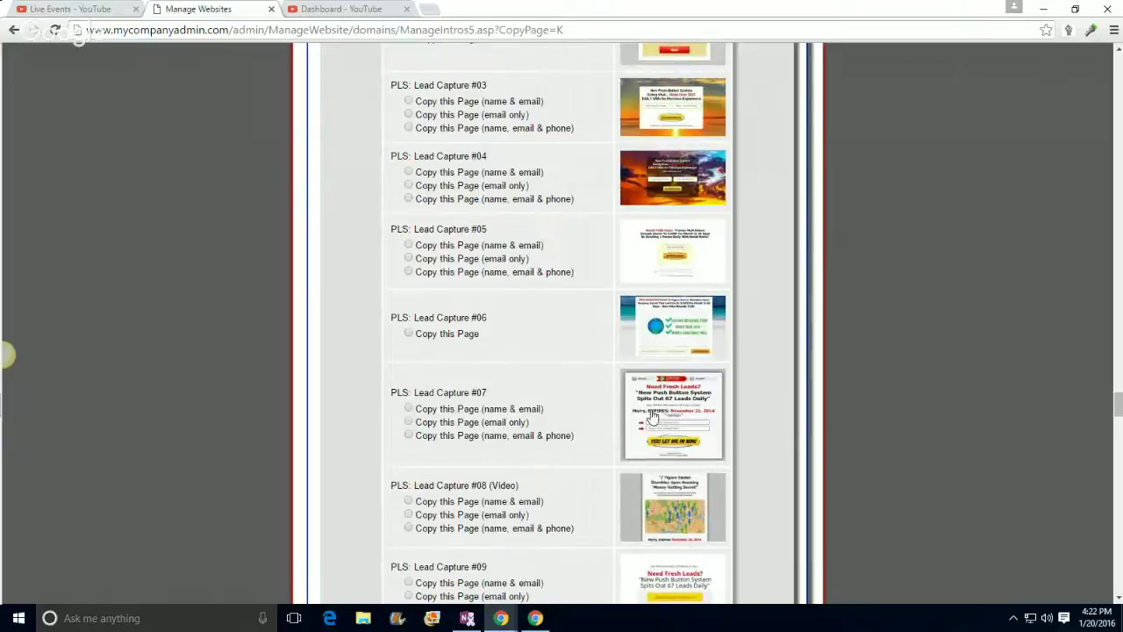
{"action": "scroll", "coordinate": [651, 417], "scroll_direction": "down", "scroll_amount": 4}
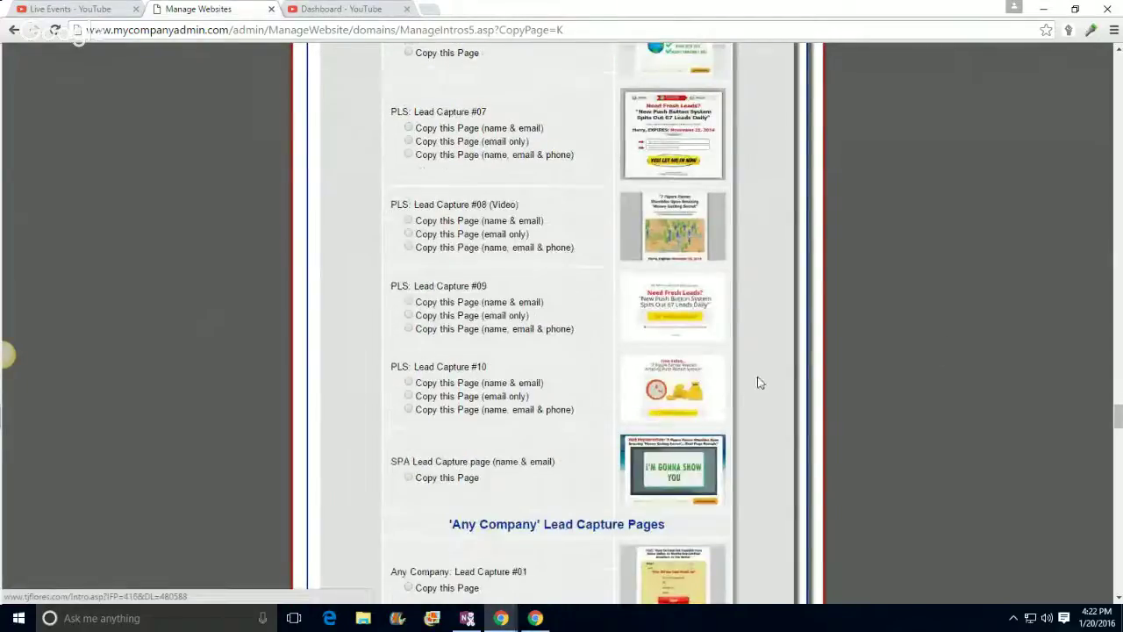
{"action": "scroll", "coordinate": [763, 383], "scroll_direction": "down", "scroll_amount": 1}
{"action": "scroll", "coordinate": [799, 389], "scroll_direction": "down", "scroll_amount": 1}
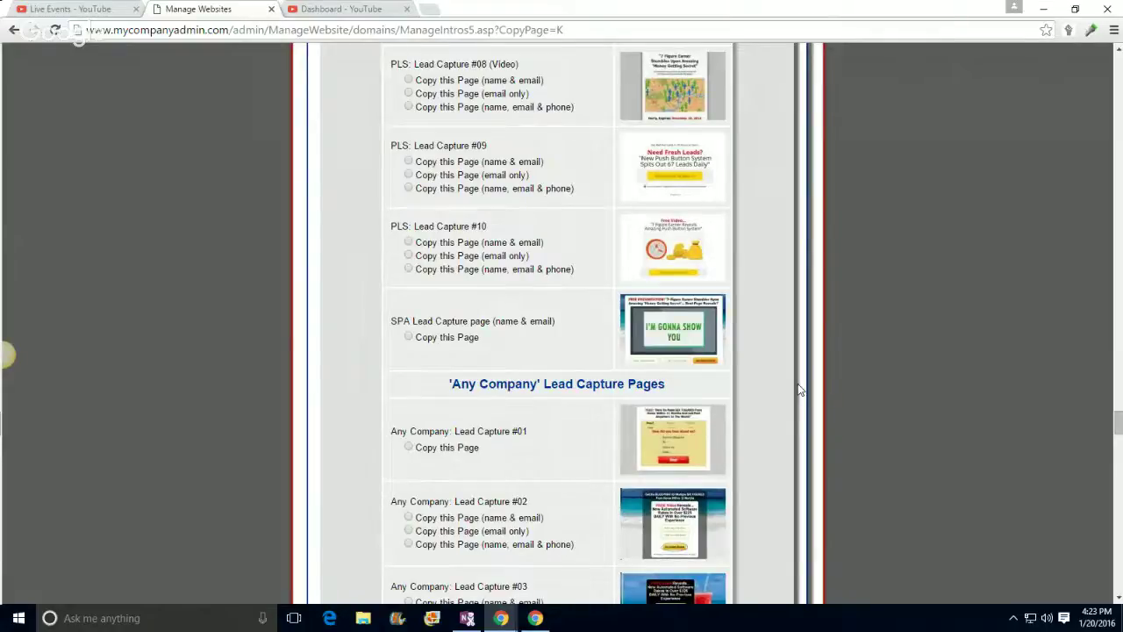
{"action": "scroll", "coordinate": [800, 389], "scroll_direction": "down", "scroll_amount": 1}
{"action": "scroll", "coordinate": [799, 388], "scroll_direction": "down", "scroll_amount": 1}
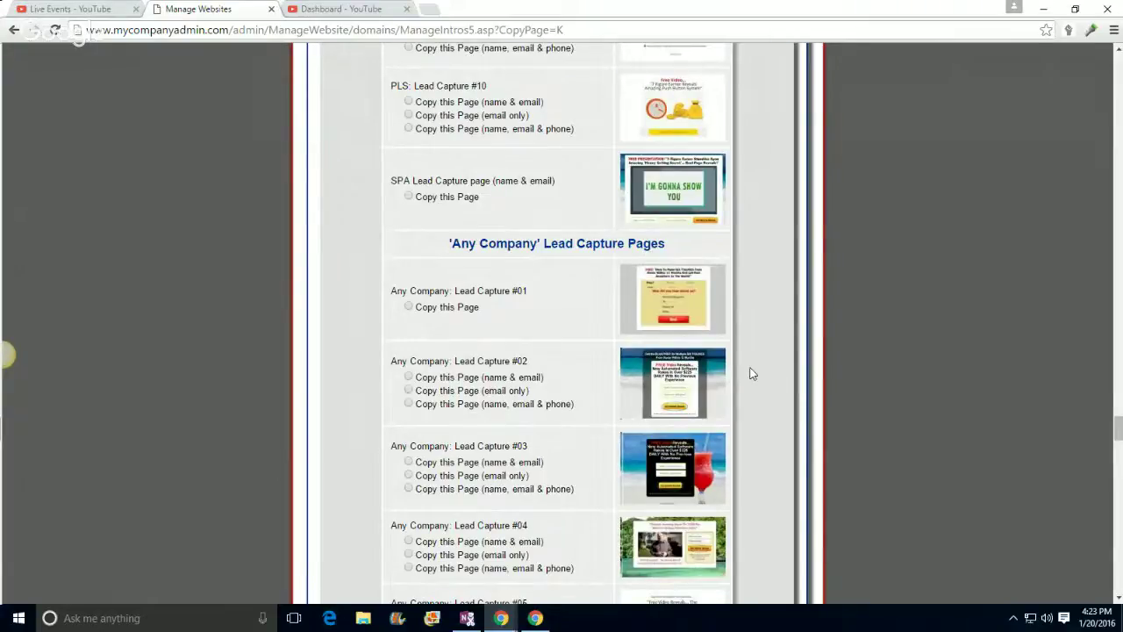
{"action": "scroll", "coordinate": [750, 374], "scroll_direction": "down", "scroll_amount": 1}
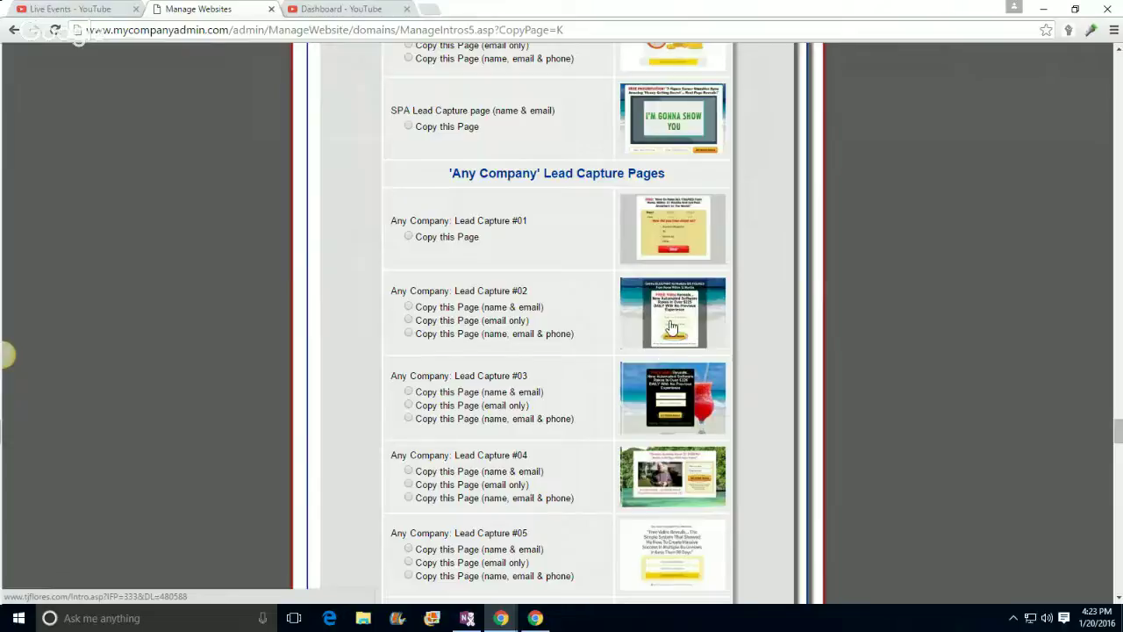
{"action": "scroll", "coordinate": [746, 275], "scroll_direction": "up", "scroll_amount": 4}
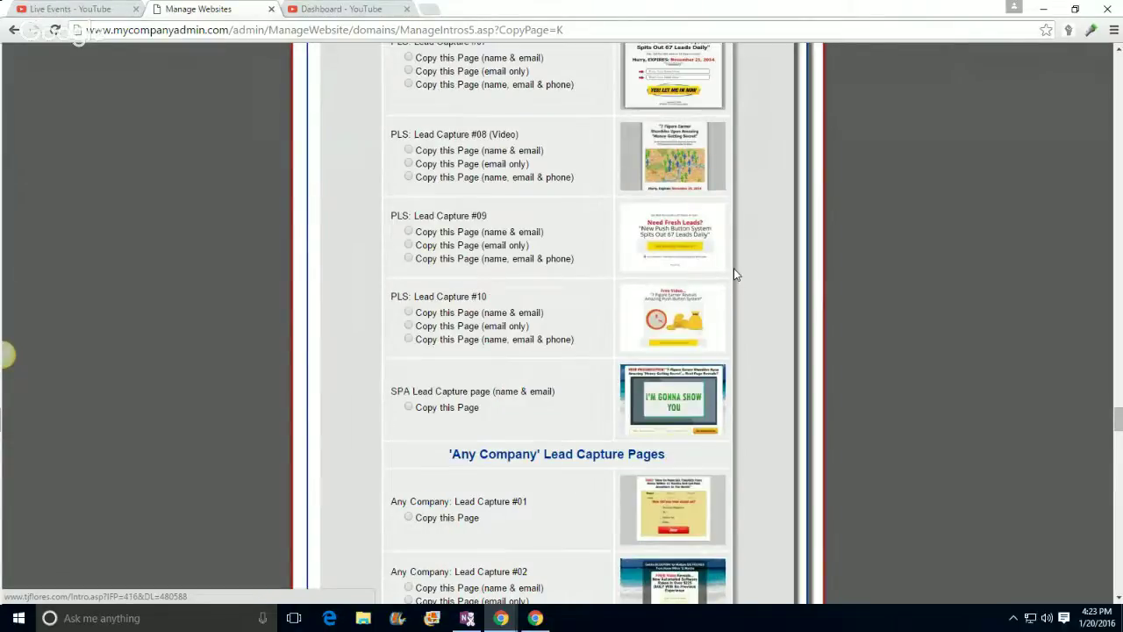
{"action": "scroll", "coordinate": [735, 274], "scroll_direction": "up", "scroll_amount": 3}
{"action": "scroll", "coordinate": [715, 232], "scroll_direction": "up", "scroll_amount": 3}
{"action": "scroll", "coordinate": [713, 237], "scroll_direction": "up", "scroll_amount": 3}
{"action": "scroll", "coordinate": [684, 252], "scroll_direction": "down", "scroll_amount": 3}
{"action": "scroll", "coordinate": [685, 253], "scroll_direction": "down", "scroll_amount": 2}
{"action": "scroll", "coordinate": [684, 252], "scroll_direction": "down", "scroll_amount": 1}
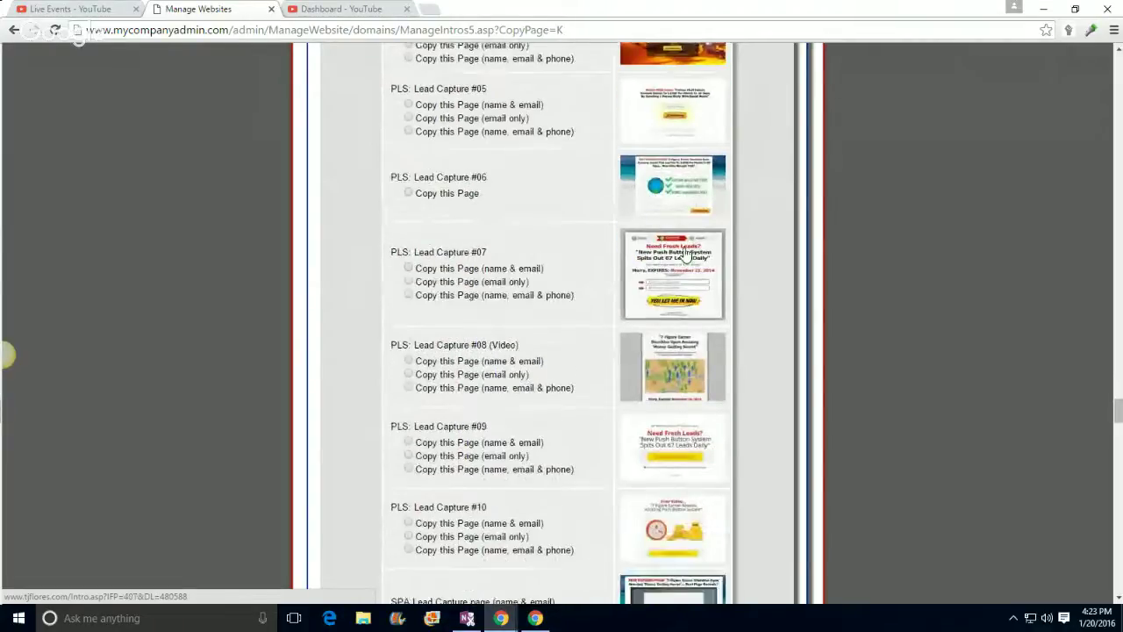
{"action": "scroll", "coordinate": [684, 255], "scroll_direction": "down", "scroll_amount": 2}
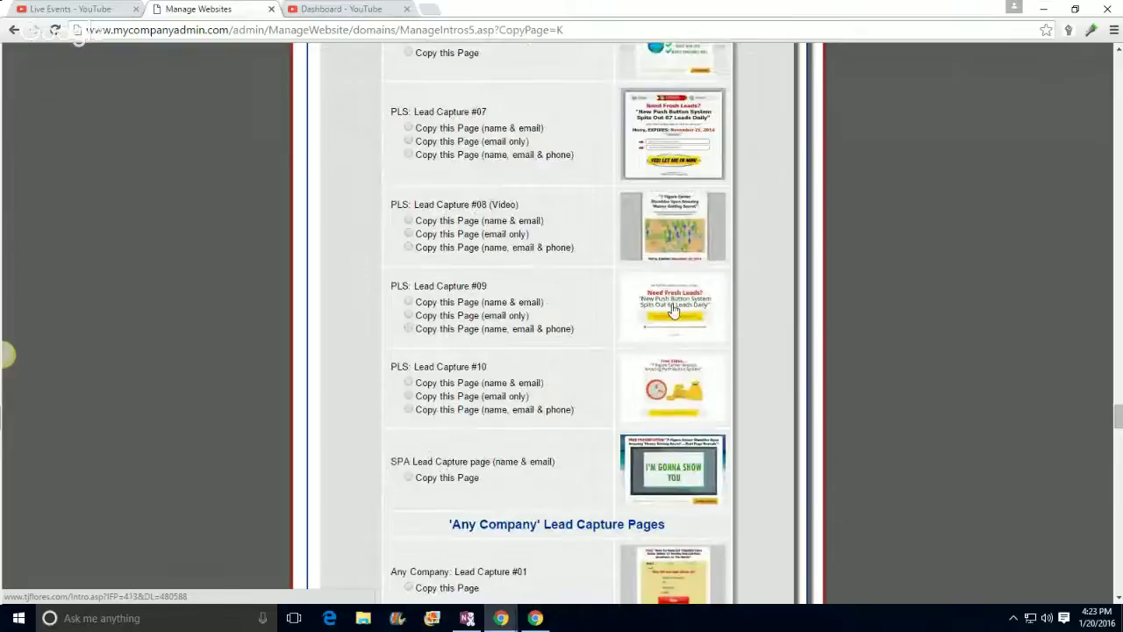
{"action": "scroll", "coordinate": [672, 308], "scroll_direction": "down", "scroll_amount": 5}
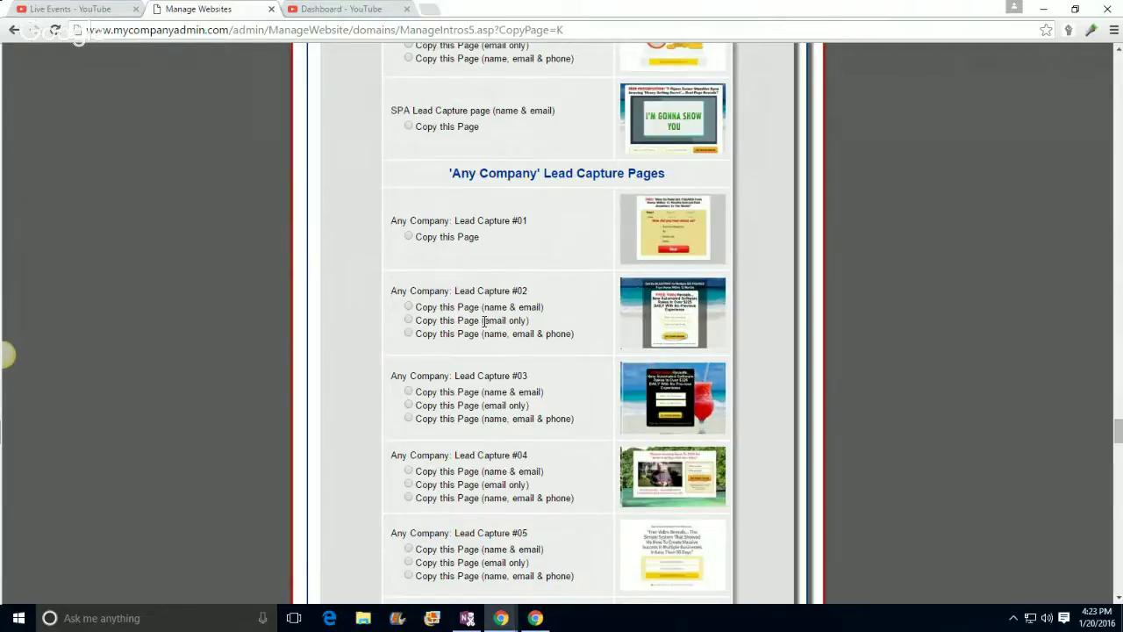
Step: Select the name, email & phone copy option for Any Company Lead Capture #02
{"action": "left_click_drag", "start_coordinate": [483, 323], "coordinate": [530, 323]}
{"action": "left_click", "coordinate": [562, 329]}
{"action": "left_click", "coordinate": [408, 333]}
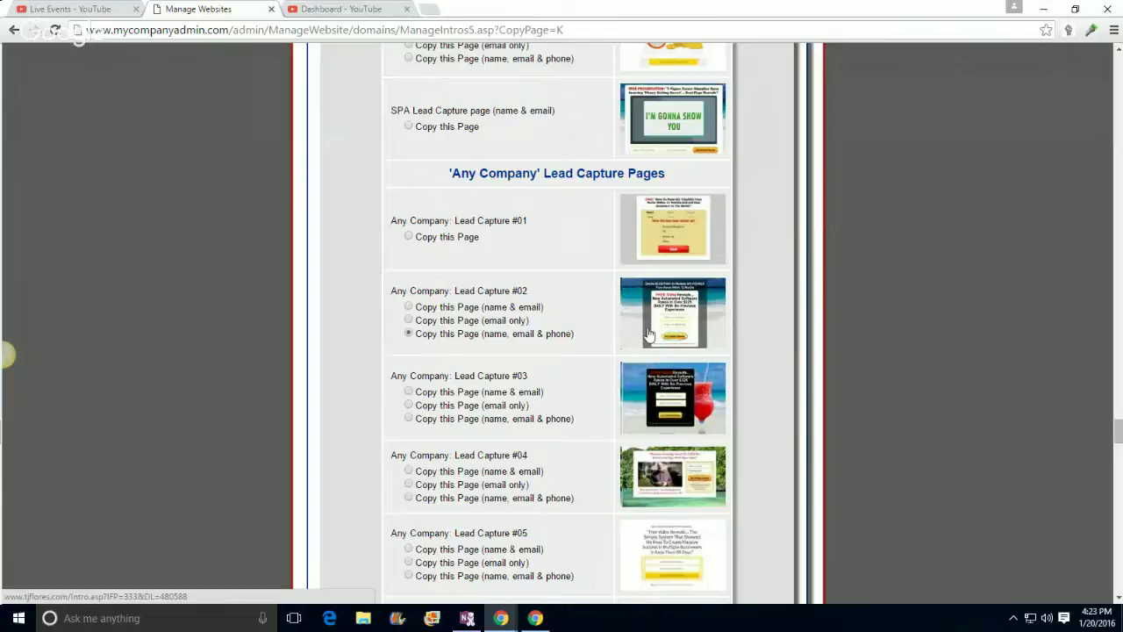
{"action": "left_click_drag", "start_coordinate": [482, 333], "coordinate": [576, 334]}
{"action": "left_click", "coordinate": [576, 333]}
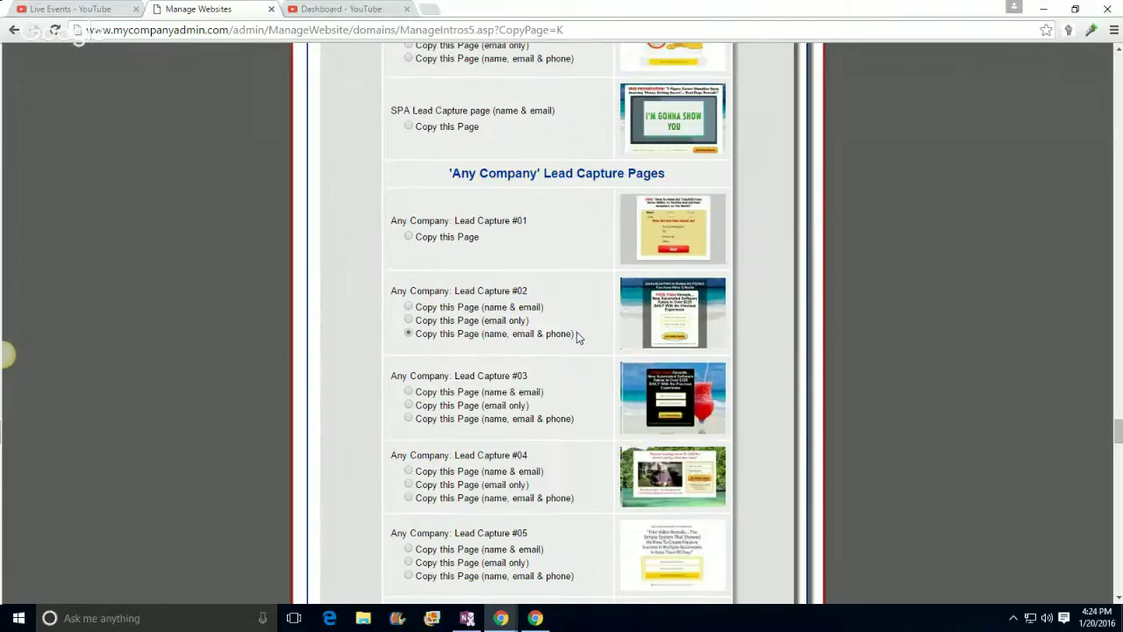
{"action": "left_click_drag", "start_coordinate": [483, 333], "coordinate": [547, 338]}
{"action": "left_click", "coordinate": [579, 332]}
{"action": "left_click", "coordinate": [589, 338]}
{"action": "left_click_drag", "start_coordinate": [572, 334], "coordinate": [545, 335]}
{"action": "left_click", "coordinate": [576, 328]}
Step: Switch to the name & email version of Lead Capture #02 and make the copy
{"action": "left_click", "coordinate": [408, 308]}
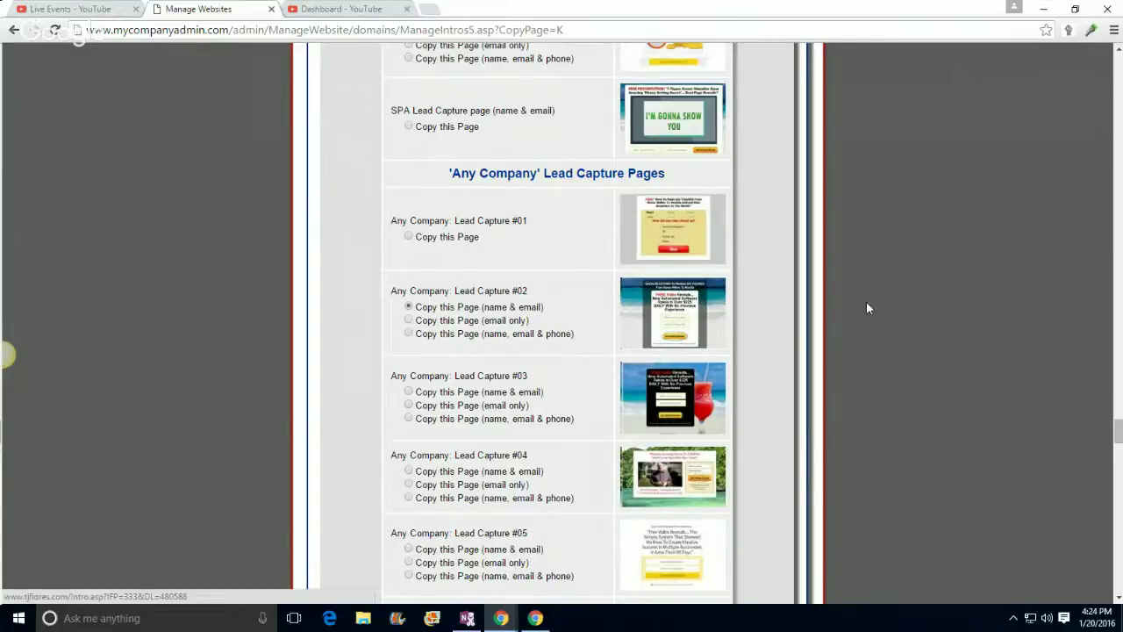
{"action": "scroll", "coordinate": [918, 321], "scroll_direction": "down", "scroll_amount": 10}
{"action": "scroll", "coordinate": [929, 355], "scroll_direction": "down", "scroll_amount": 10}
{"action": "scroll", "coordinate": [928, 357], "scroll_direction": "up", "scroll_amount": 10}
{"action": "scroll", "coordinate": [918, 367], "scroll_direction": "down", "scroll_amount": 15}
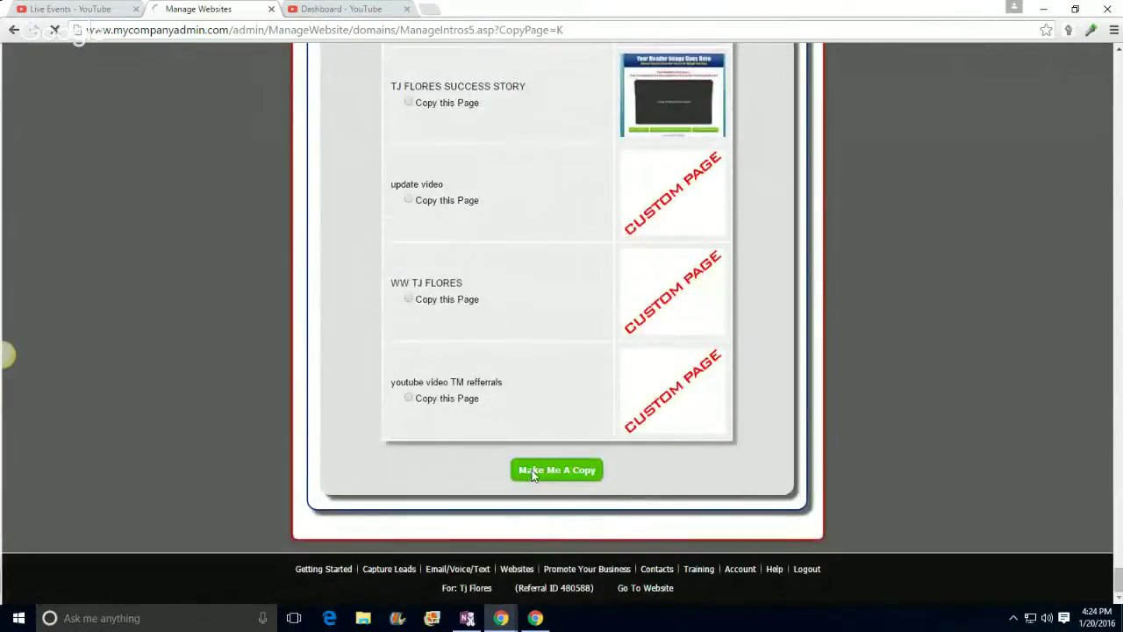
{"action": "left_click", "coordinate": [530, 469]}
Step: Replace the admin area page title with 'youtube example'
{"action": "scroll", "coordinate": [182, 254], "scroll_direction": "down", "scroll_amount": 1}
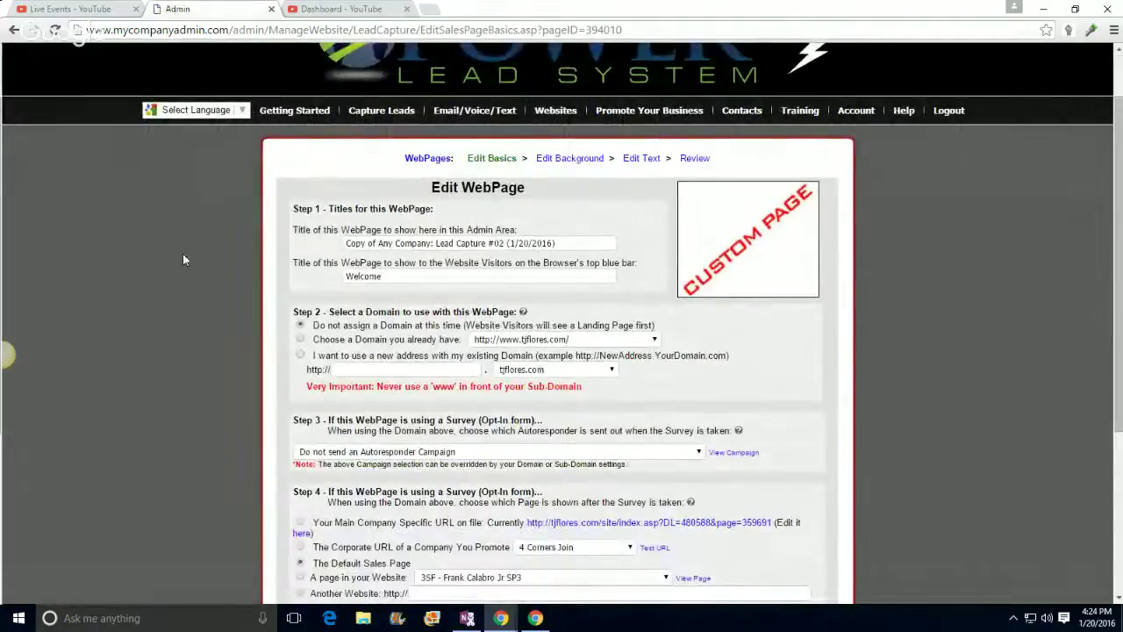
{"action": "left_click", "coordinate": [382, 243]}
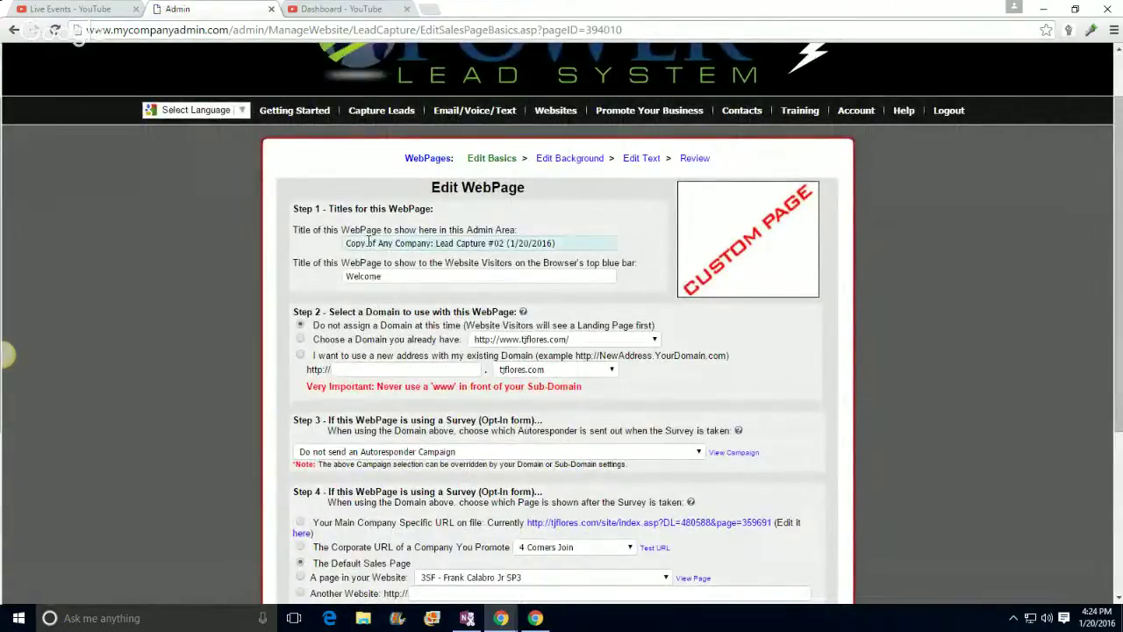
{"action": "double_click", "coordinate": [410, 243]}
{"action": "triple_click", "coordinate": [408, 243]}
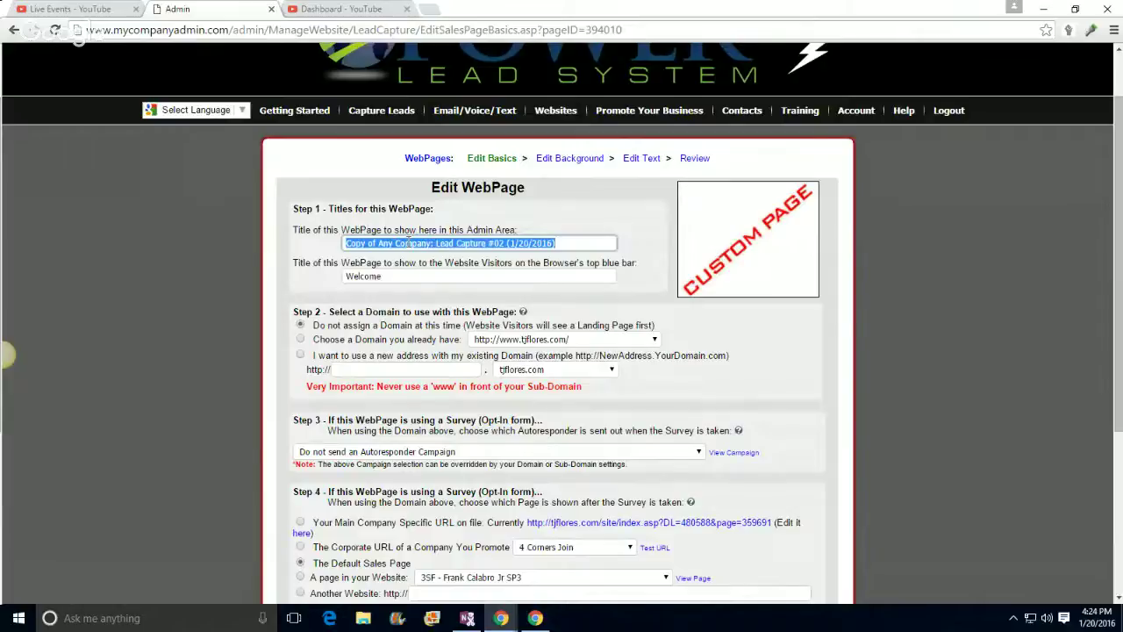
{"action": "key", "text": "BackSpace"}
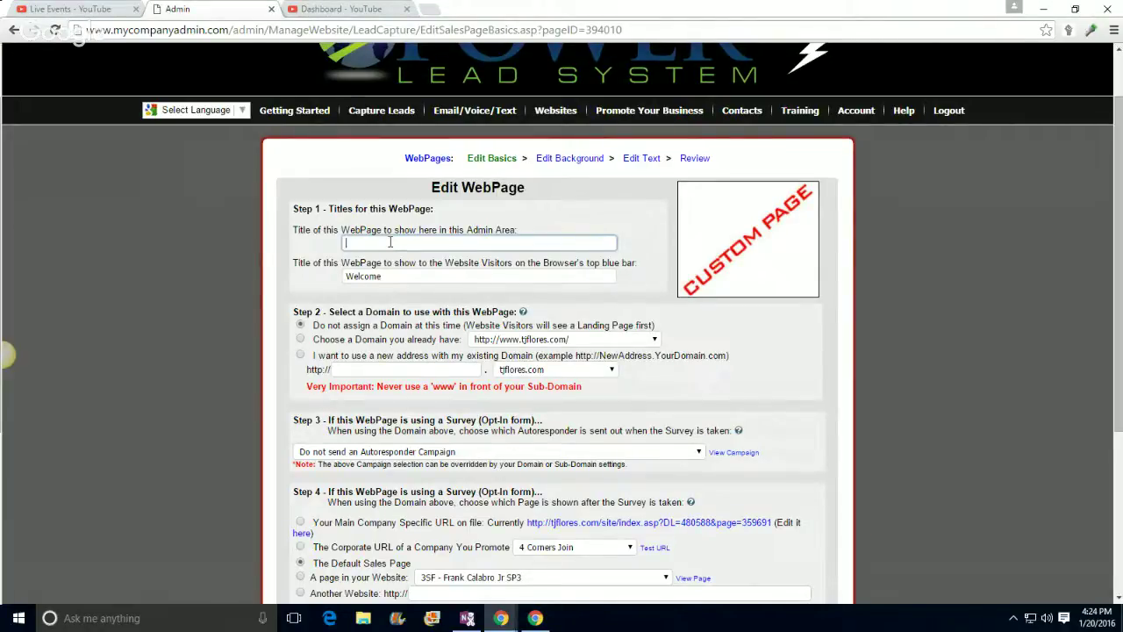
{"action": "type", "text": "youtube example"}
Step: Set the visitor page title to 'Welcome subscriber example', correcting the misspelling
{"action": "left_click", "coordinate": [400, 277]}
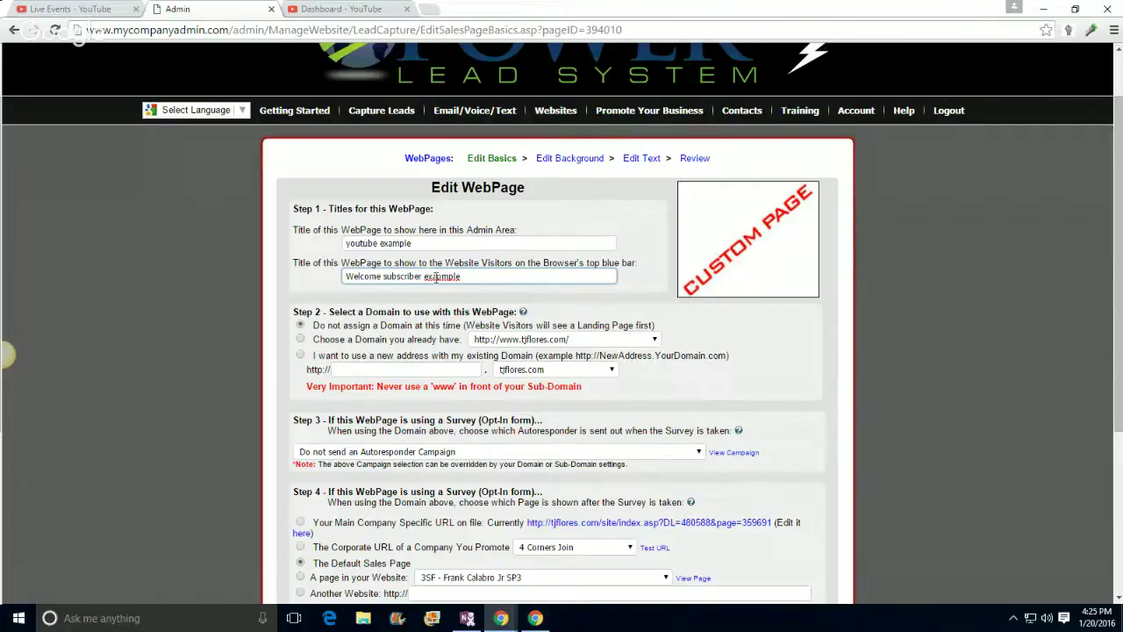
{"action": "right_click", "coordinate": [436, 278]}
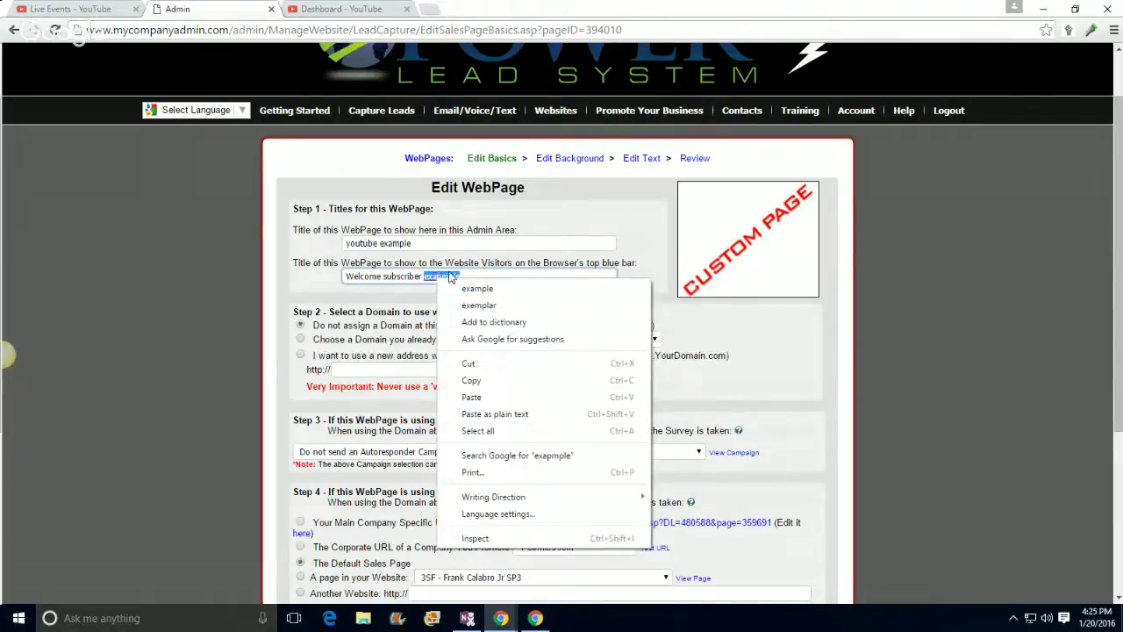
{"action": "left_click", "coordinate": [462, 287]}
{"action": "type", "text": "="}
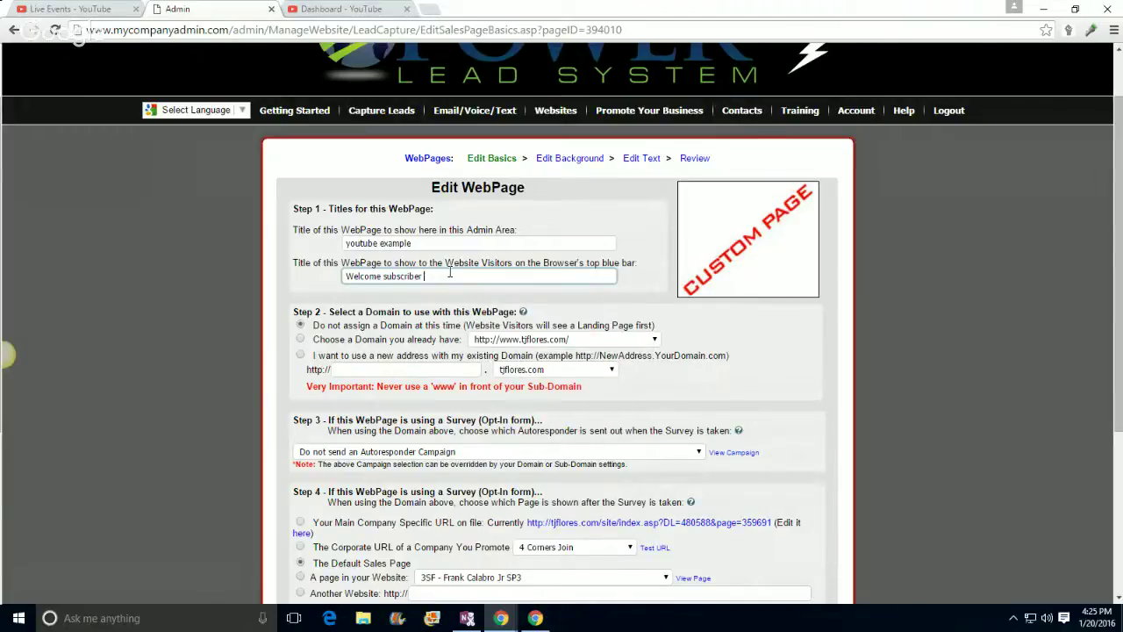
{"action": "type", "text": "xample"}
{"action": "left_click", "coordinate": [215, 278]}
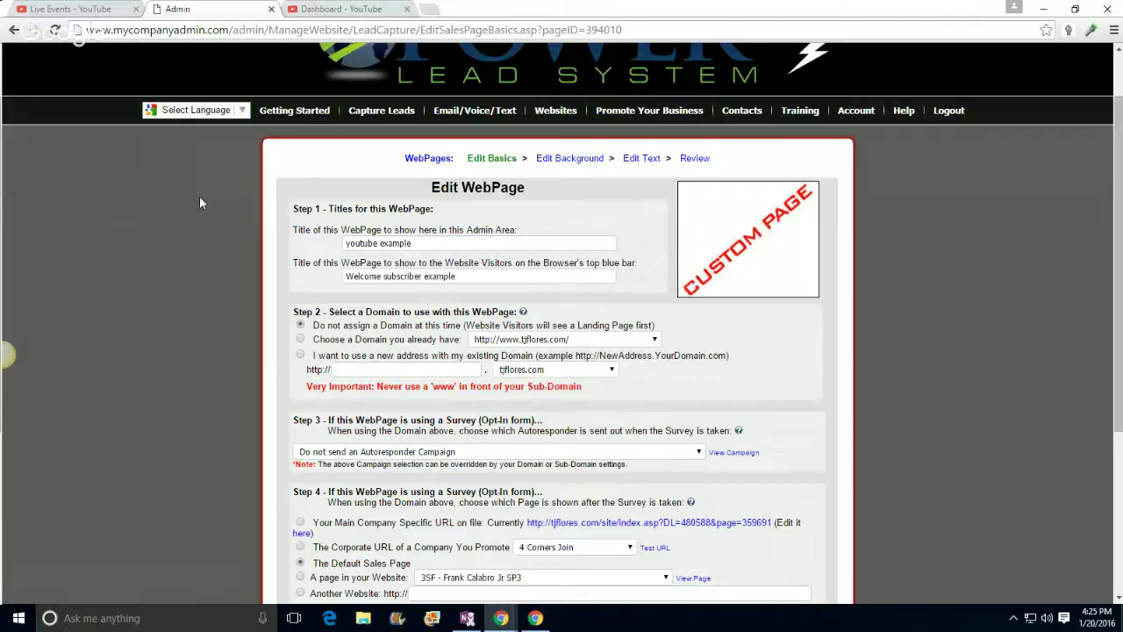
Step: Use a new address on the existing tjflores.com domain with sub-domain youtube-example
{"action": "scroll", "coordinate": [190, 229], "scroll_direction": "down", "scroll_amount": 1}
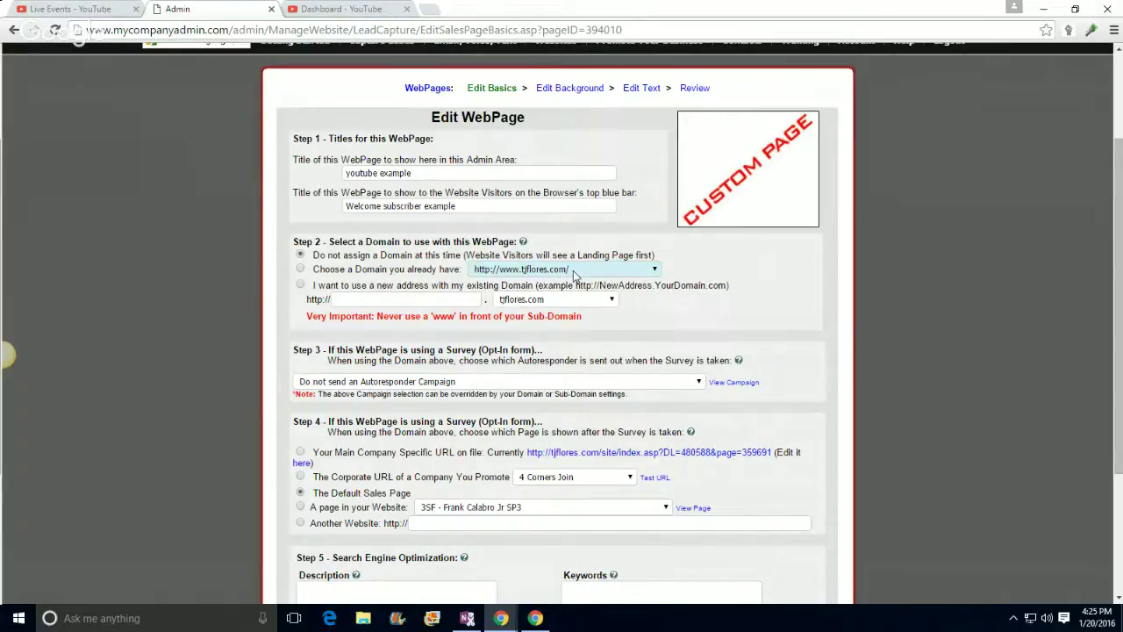
{"action": "scroll", "coordinate": [190, 201], "scroll_direction": "up", "scroll_amount": 2}
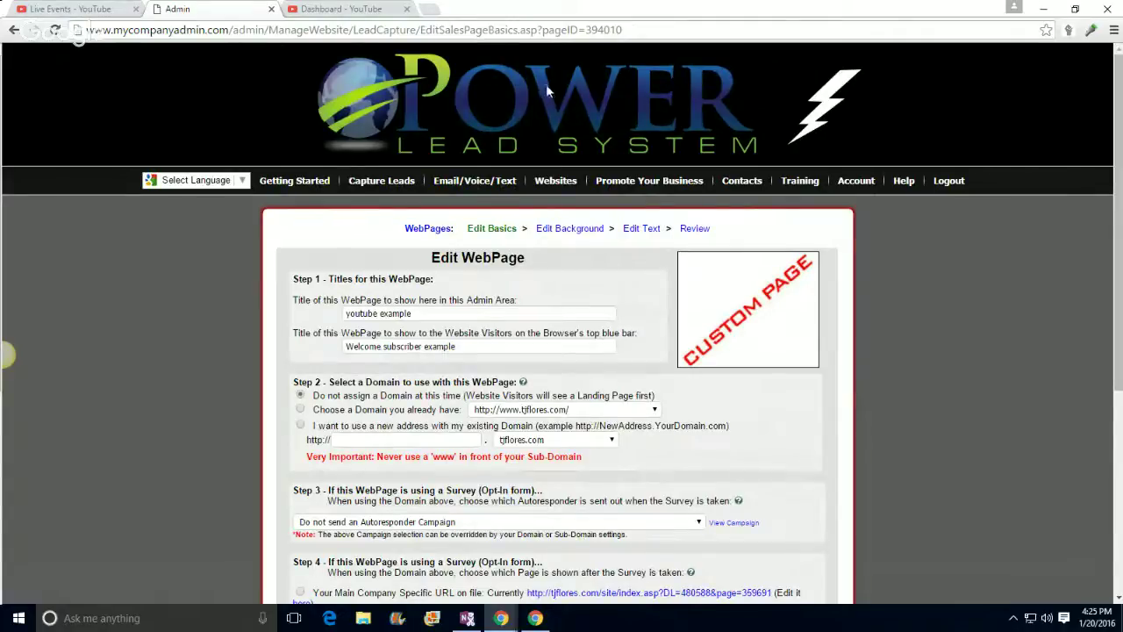
{"action": "scroll", "coordinate": [127, 361], "scroll_direction": "down", "scroll_amount": 2}
{"action": "left_click", "coordinate": [372, 299]}
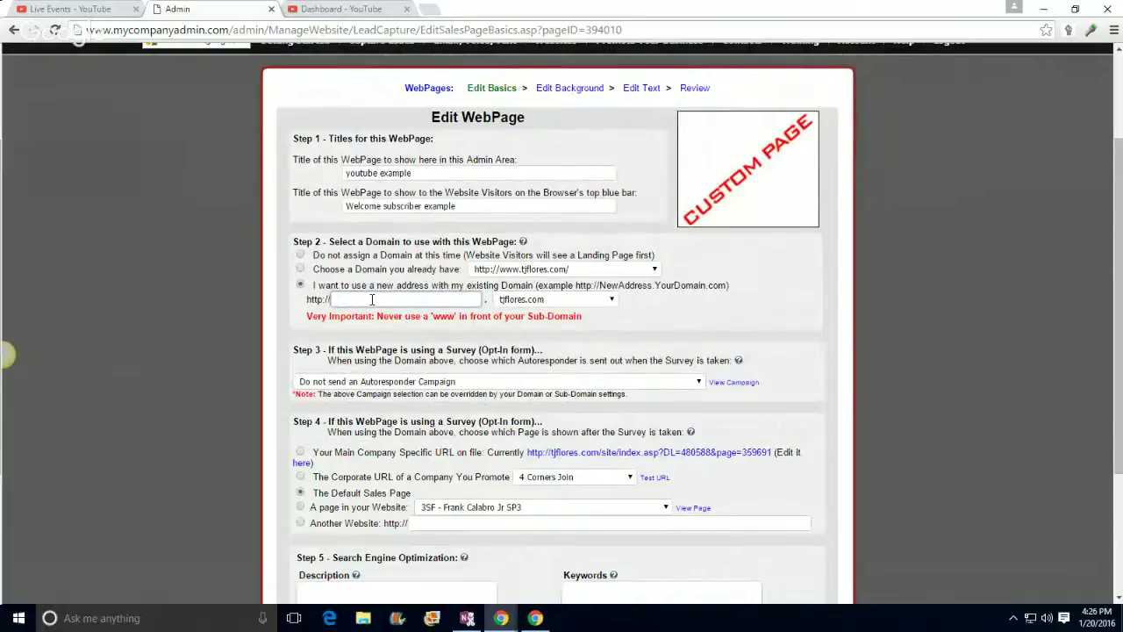
{"action": "type", "text": "tube-example"}
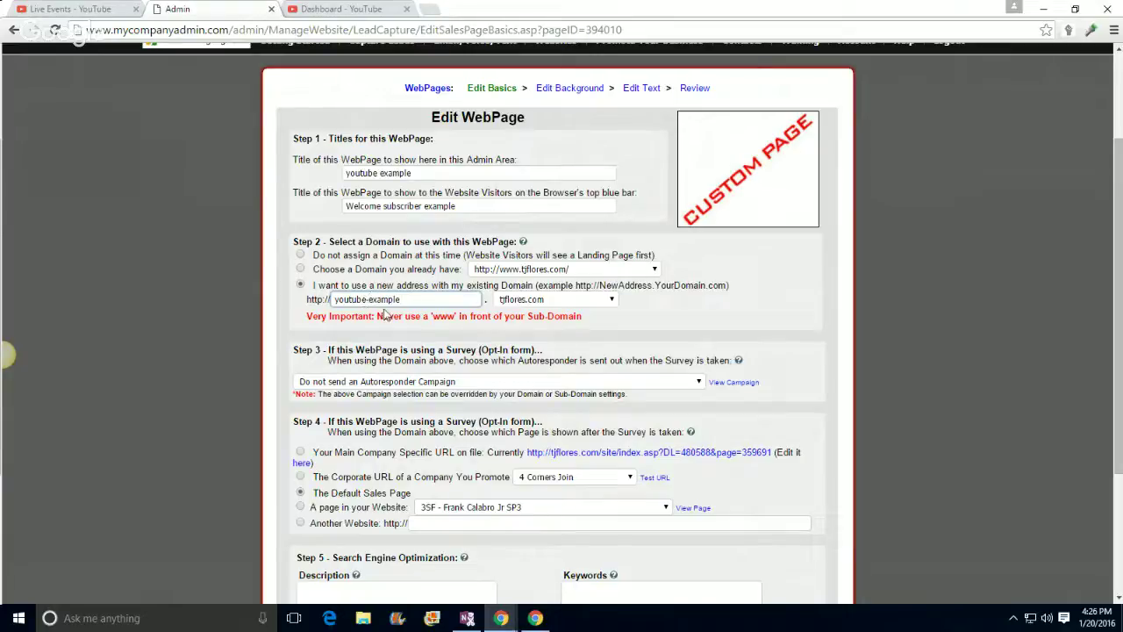
{"action": "left_click", "coordinate": [368, 302]}
{"action": "left_click", "coordinate": [199, 303]}
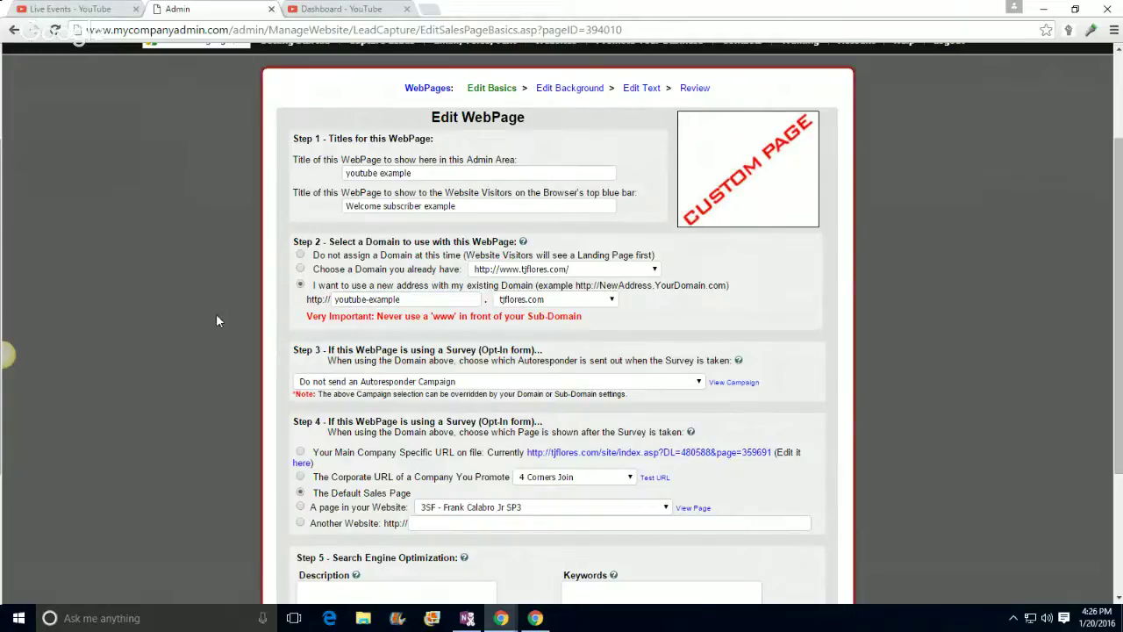
{"action": "scroll", "coordinate": [215, 313], "scroll_direction": "down", "scroll_amount": 2}
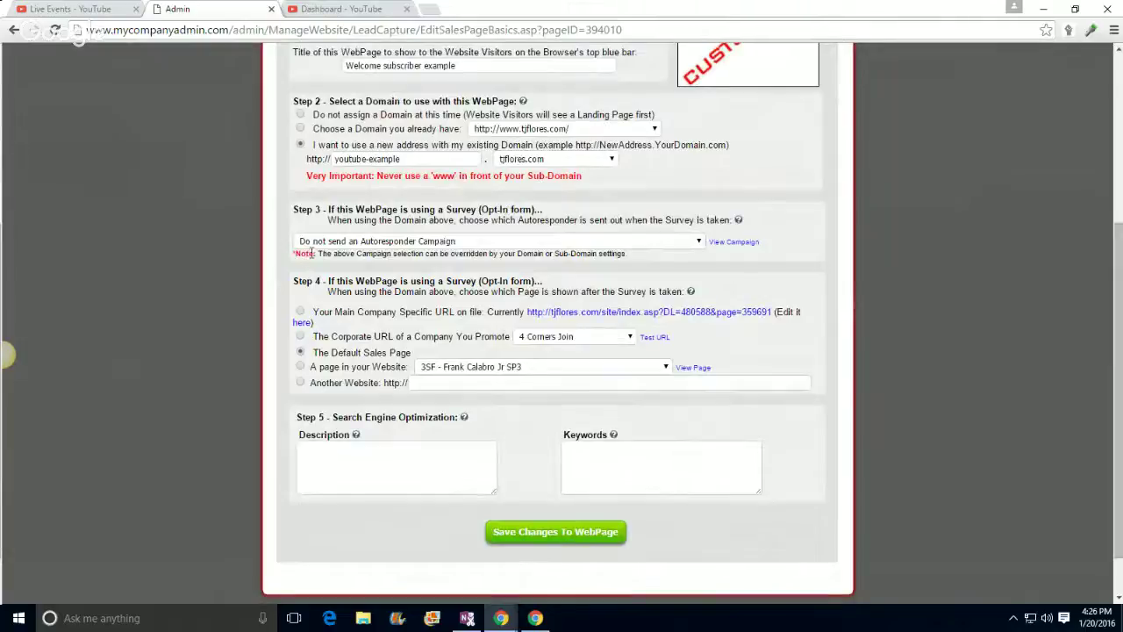
Step: Browse the autoresponder campaign choices without changing the selection
{"action": "left_click", "coordinate": [563, 245]}
{"action": "left_click", "coordinate": [564, 246]}
{"action": "left_click", "coordinate": [563, 246]}
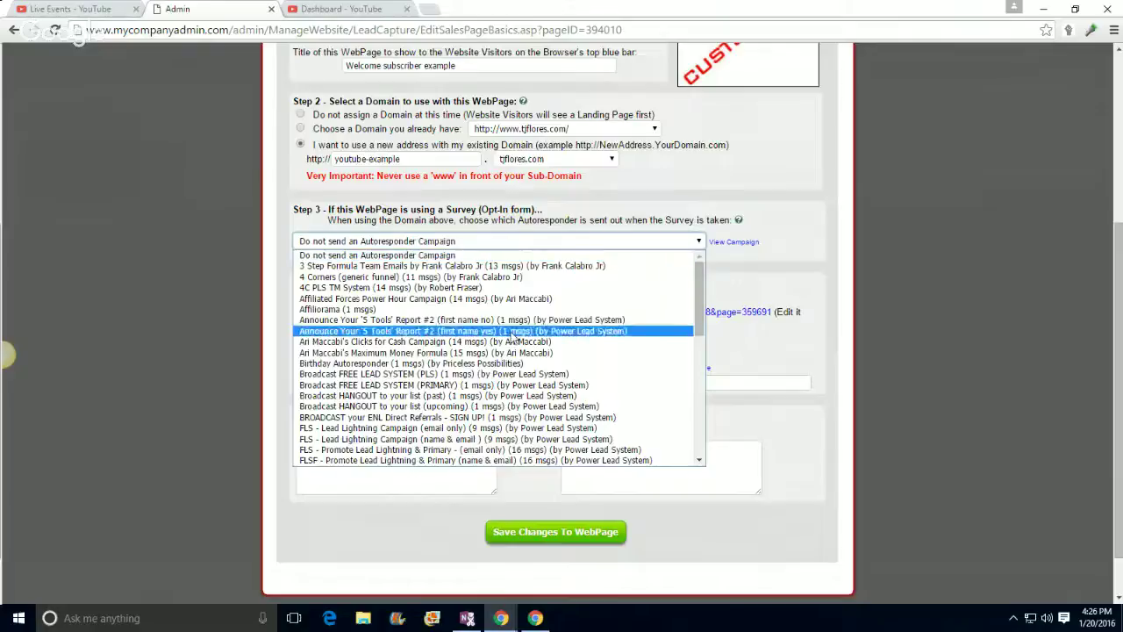
{"action": "left_click", "coordinate": [465, 243]}
{"action": "left_click", "coordinate": [464, 243]}
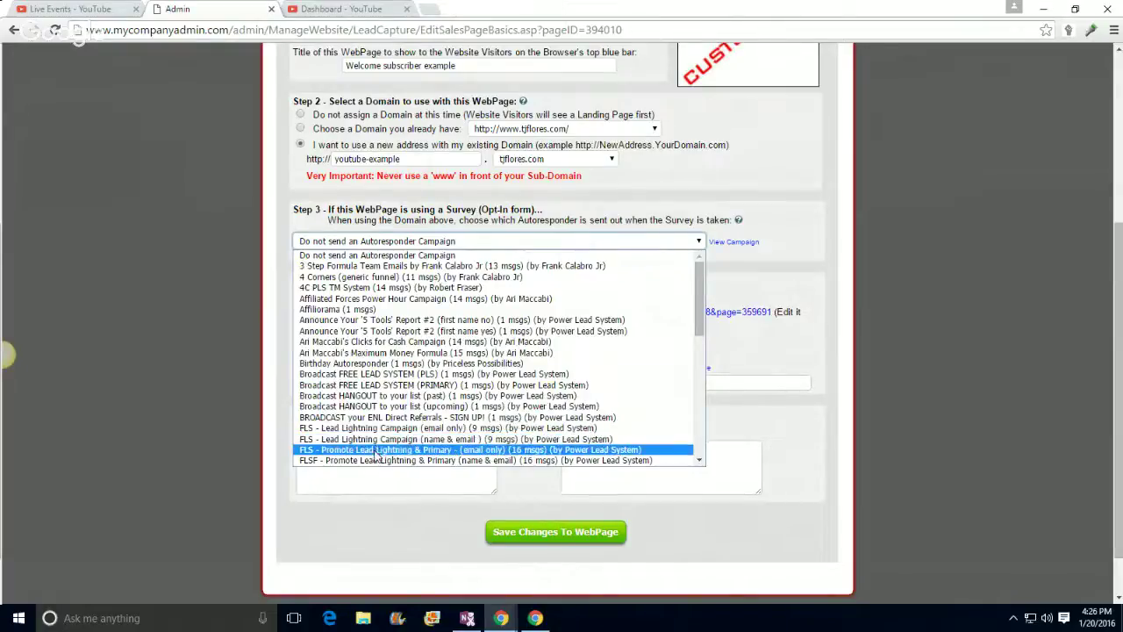
{"action": "scroll", "coordinate": [390, 412], "scroll_direction": "down", "scroll_amount": 10}
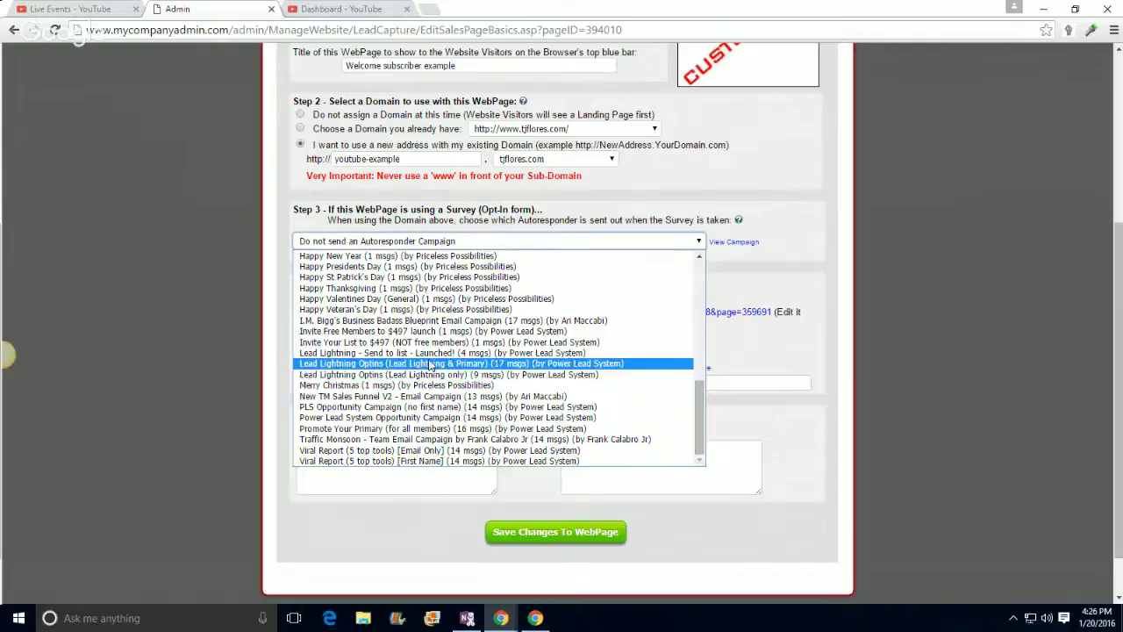
{"action": "scroll", "coordinate": [480, 445], "scroll_direction": "up", "scroll_amount": 12}
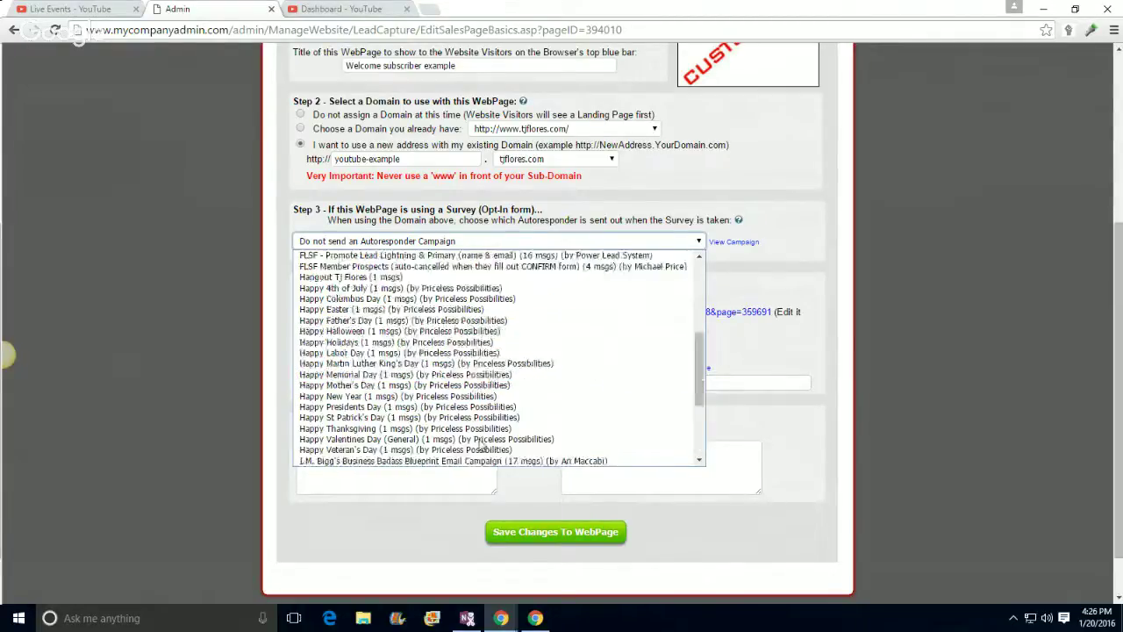
{"action": "left_click", "coordinate": [77, 323]}
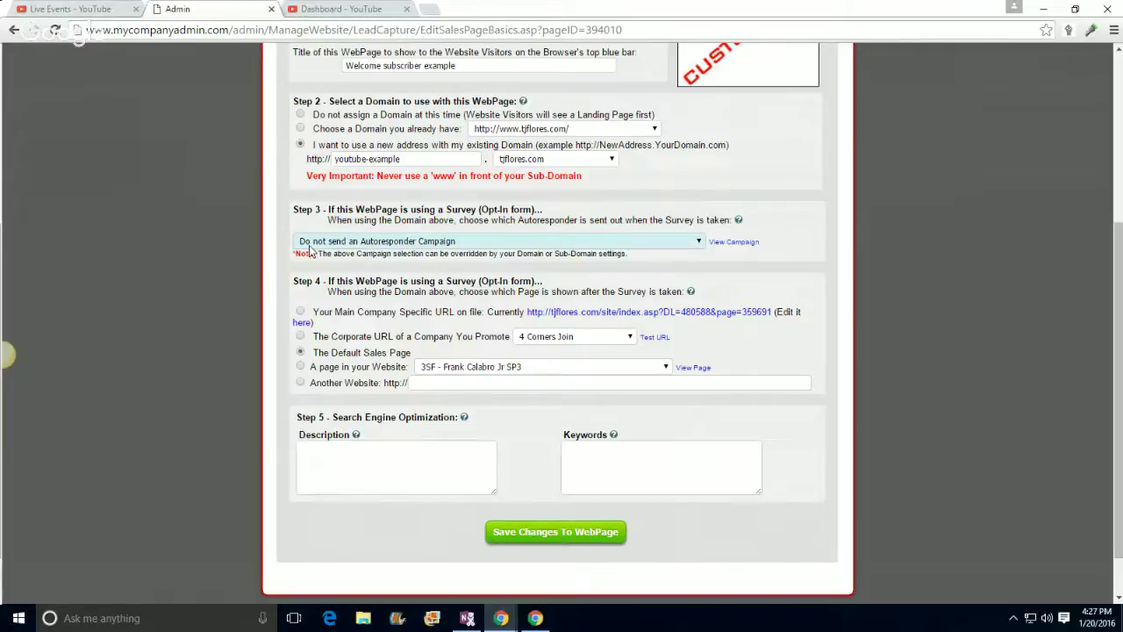
Step: Choose Affiliorama as the autoresponder campaign and review the rest of the form
{"action": "left_click", "coordinate": [415, 242]}
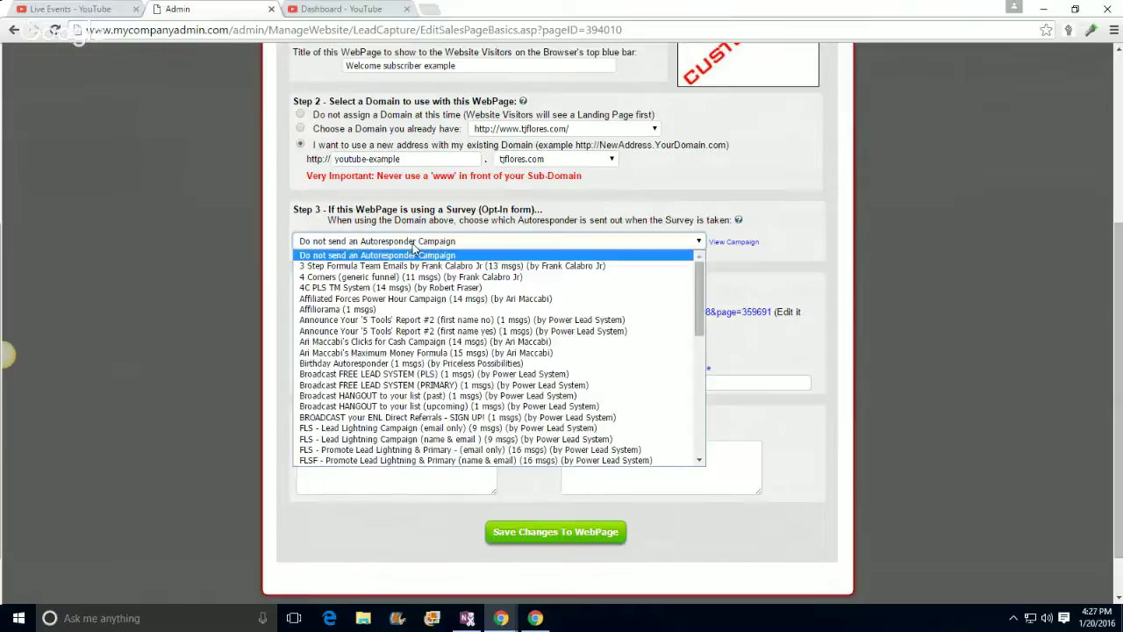
{"action": "left_click", "coordinate": [357, 311]}
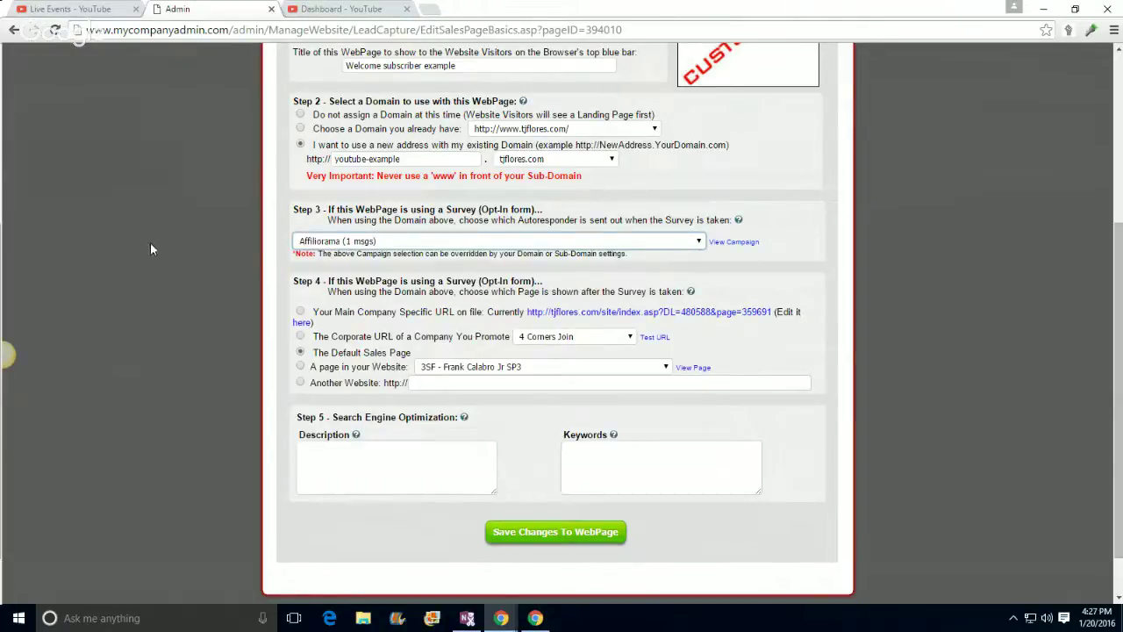
{"action": "left_click", "coordinate": [404, 264]}
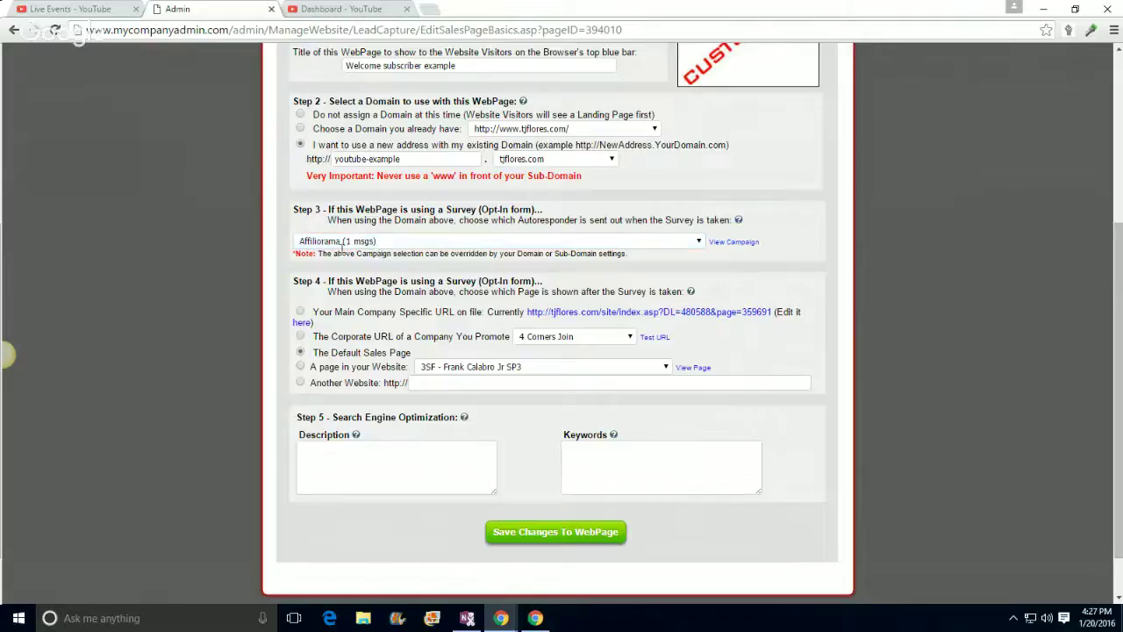
{"action": "scroll", "coordinate": [172, 292], "scroll_direction": "down", "scroll_amount": 2}
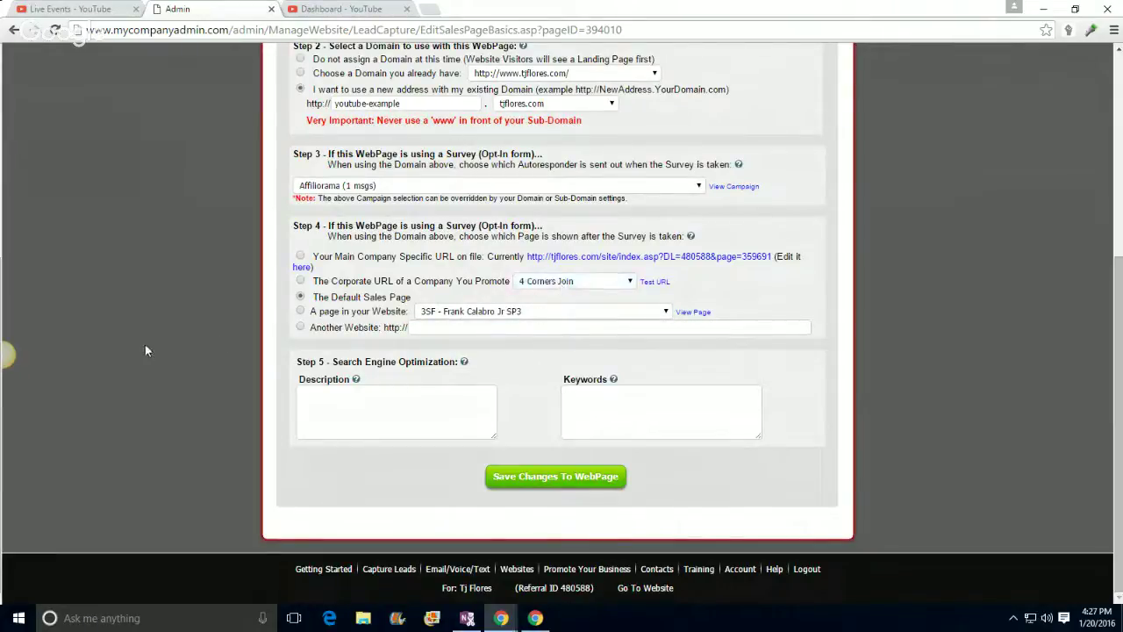
{"action": "scroll", "coordinate": [151, 330], "scroll_direction": "up", "scroll_amount": 1}
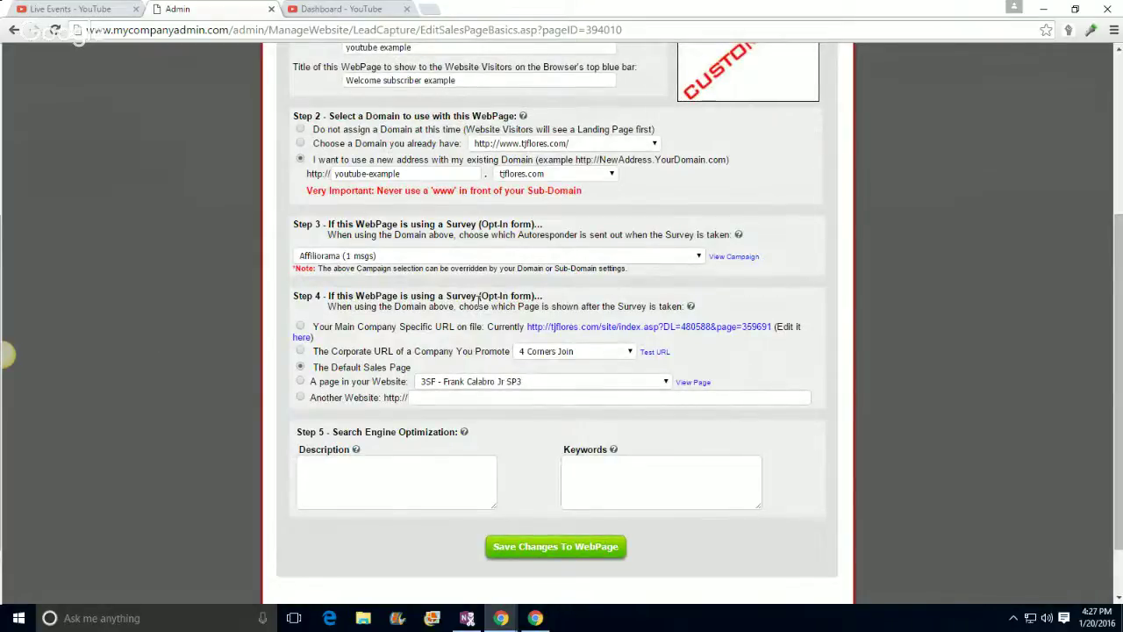
{"action": "scroll", "coordinate": [478, 298], "scroll_direction": "up", "scroll_amount": 1}
{"action": "scroll", "coordinate": [527, 271], "scroll_direction": "up", "scroll_amount": 3}
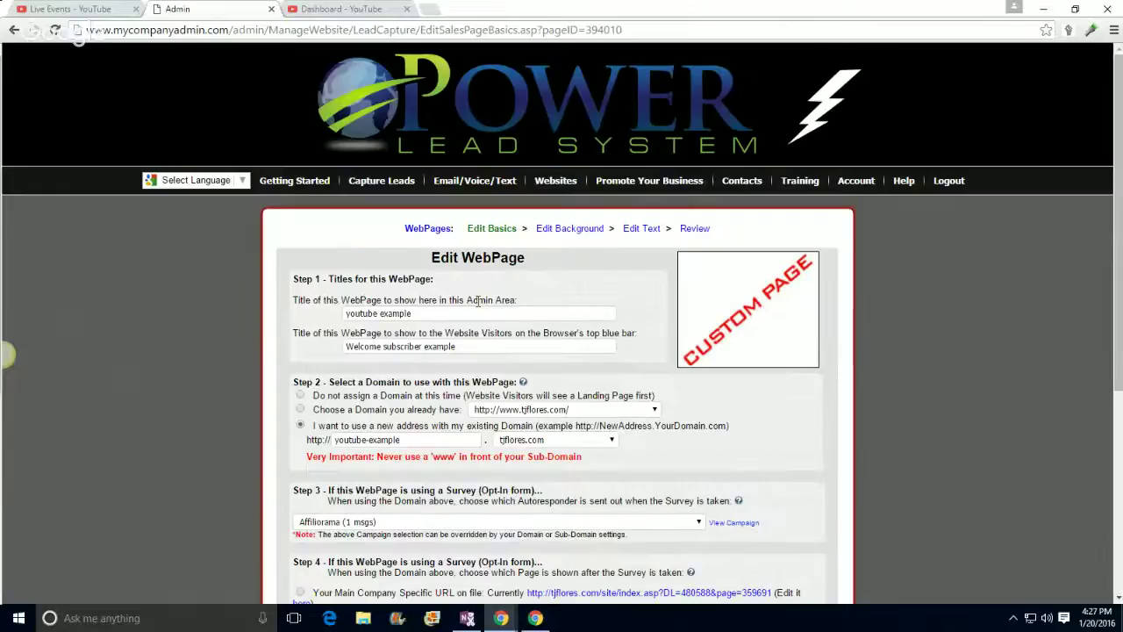
{"action": "scroll", "coordinate": [572, 243], "scroll_direction": "down", "scroll_amount": 5}
{"action": "scroll", "coordinate": [570, 193], "scroll_direction": "up", "scroll_amount": 2}
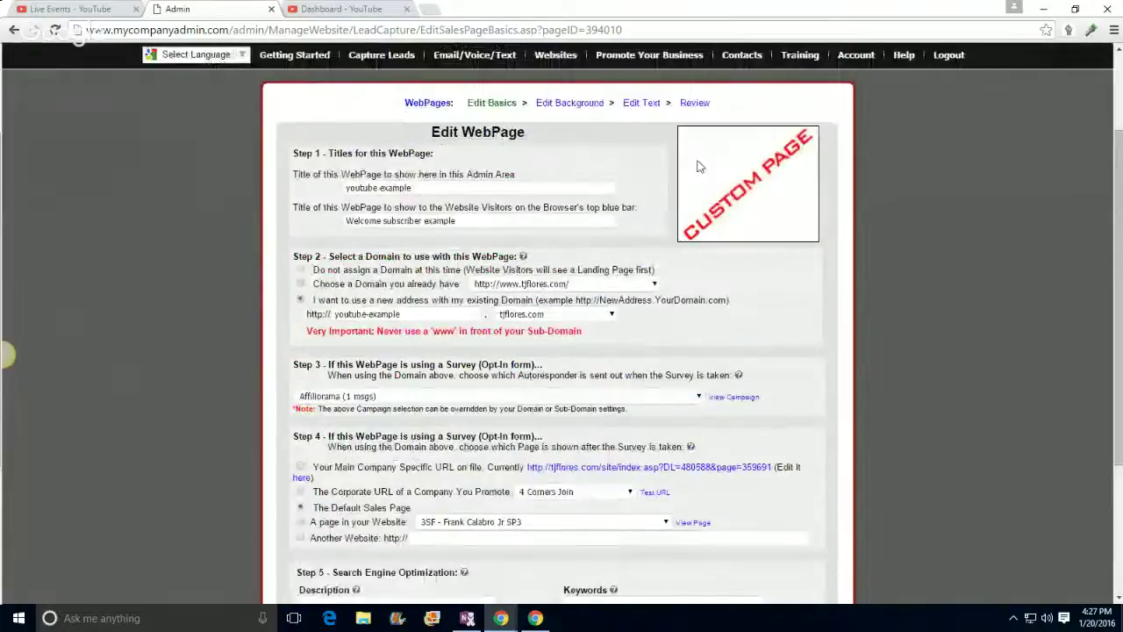
Step: Choose Power Lead System as the promoted company in the Step 4 Corporate URL dropdown
{"action": "scroll", "coordinate": [493, 379], "scroll_direction": "down", "scroll_amount": 2}
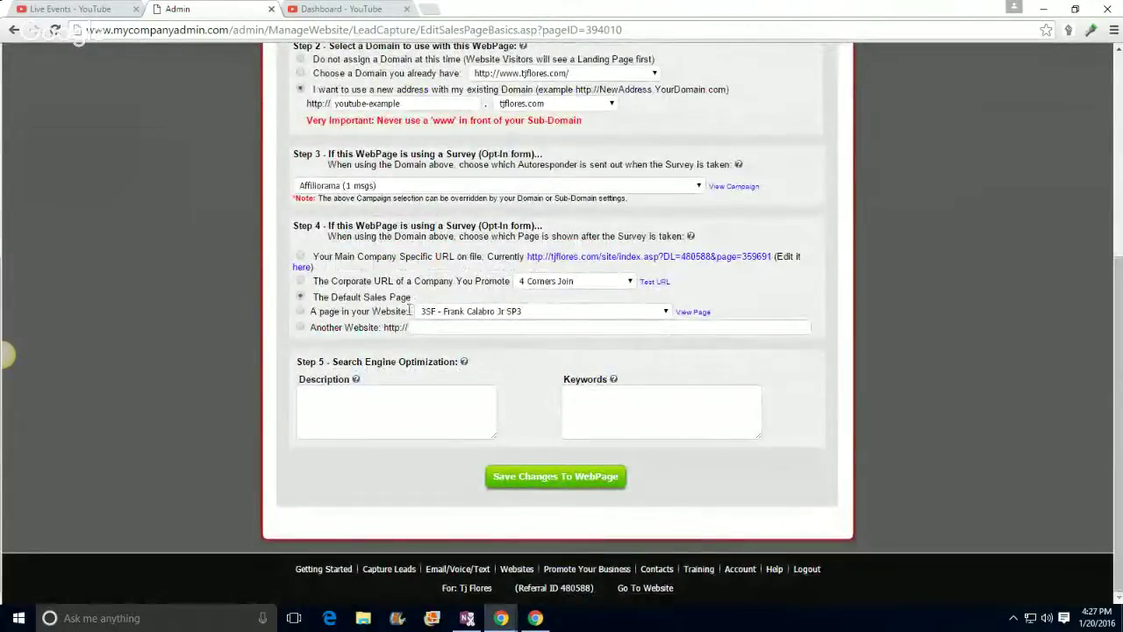
{"action": "left_click", "coordinate": [548, 285]}
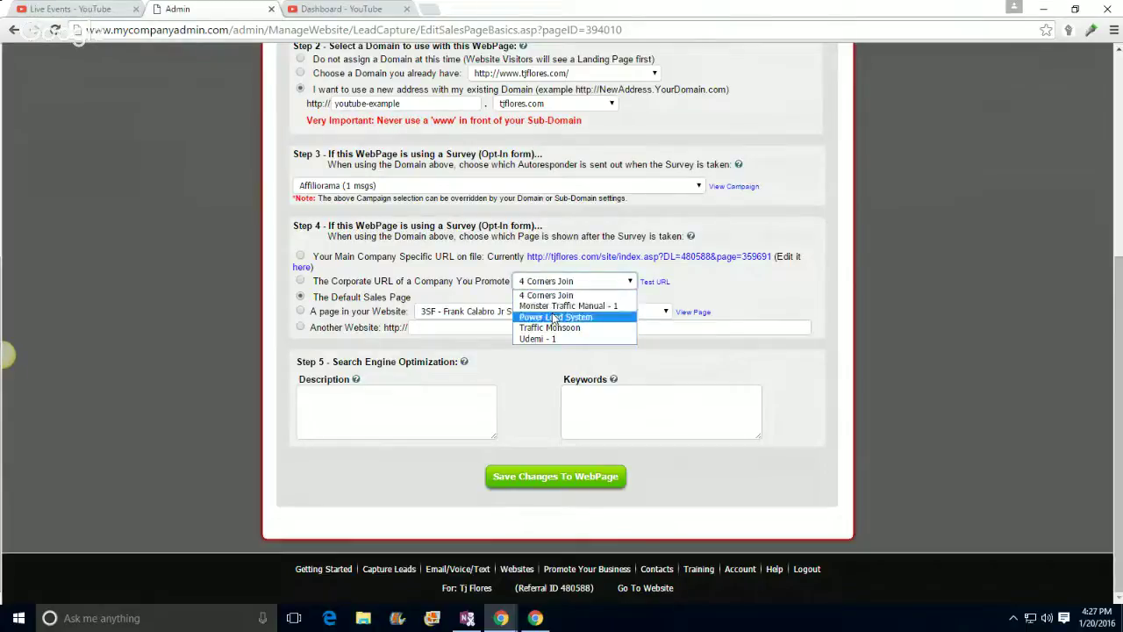
{"action": "left_click", "coordinate": [553, 316]}
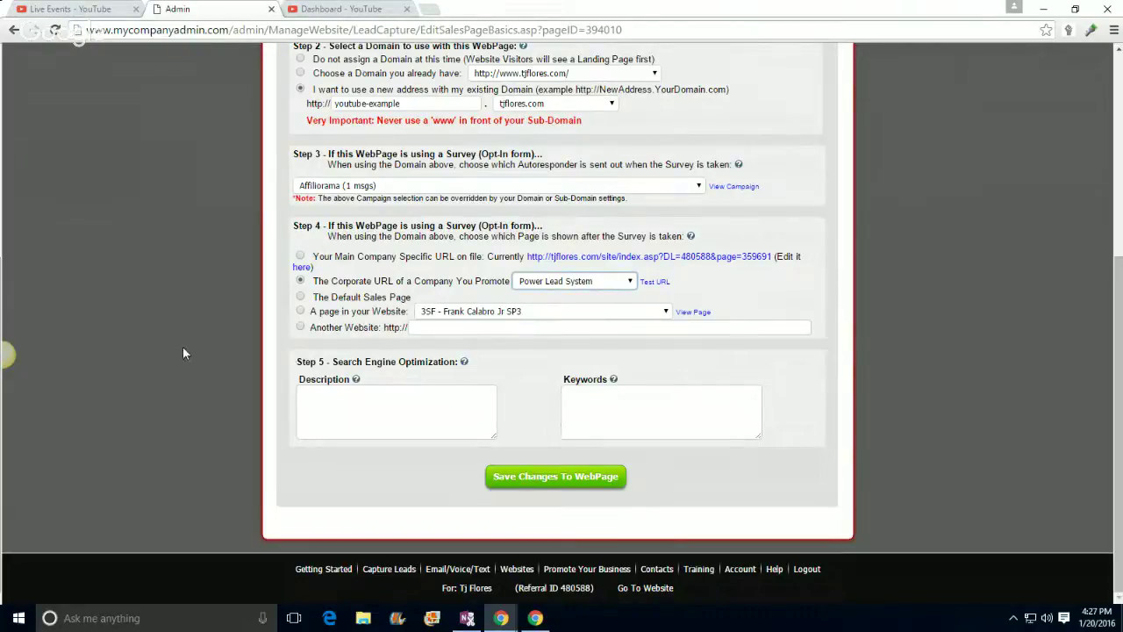
{"action": "left_click", "coordinate": [463, 327]}
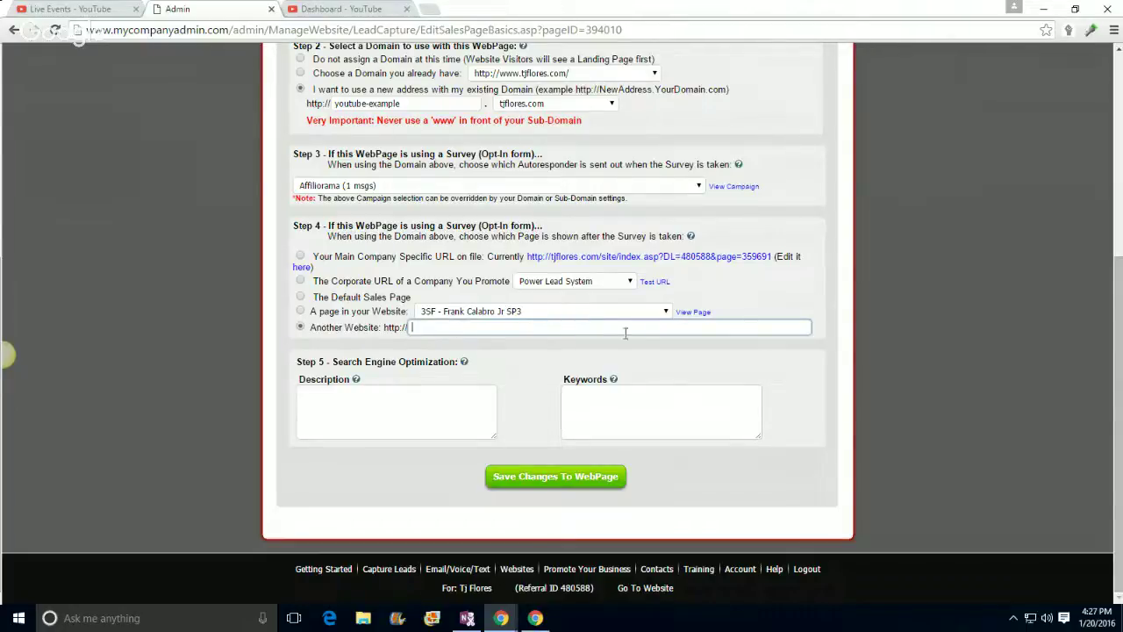
Step: Keep Affiliorama as the autoresponder and select the corporate URL redirect option
{"action": "scroll", "coordinate": [739, 237], "scroll_direction": "up", "scroll_amount": 3}
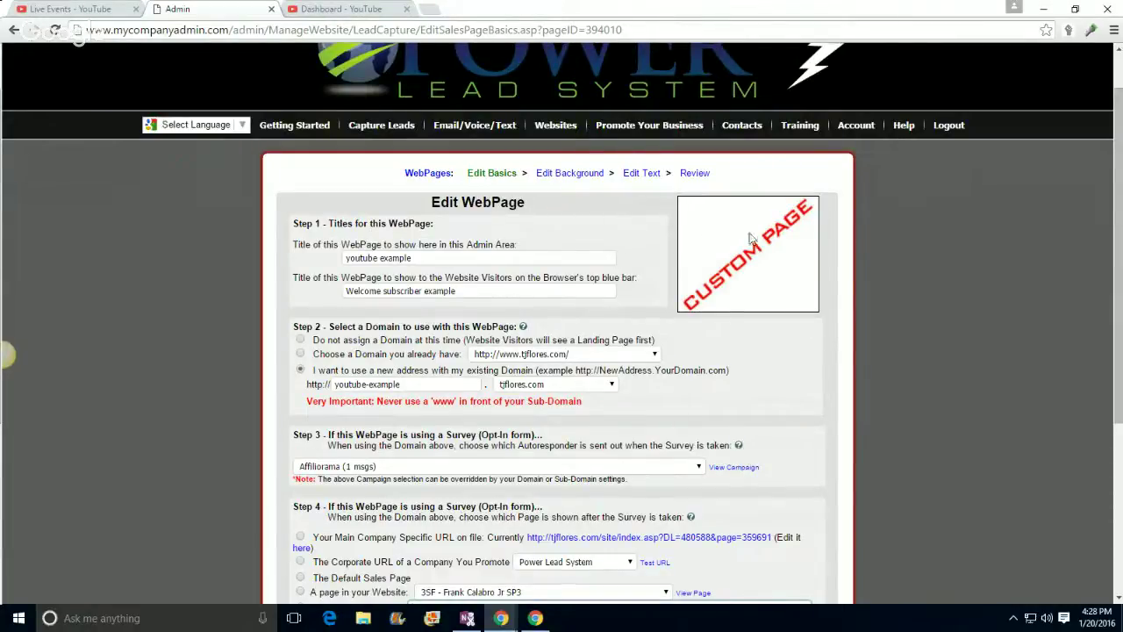
{"action": "scroll", "coordinate": [741, 251], "scroll_direction": "down", "scroll_amount": 1}
{"action": "scroll", "coordinate": [668, 298], "scroll_direction": "down", "scroll_amount": 3}
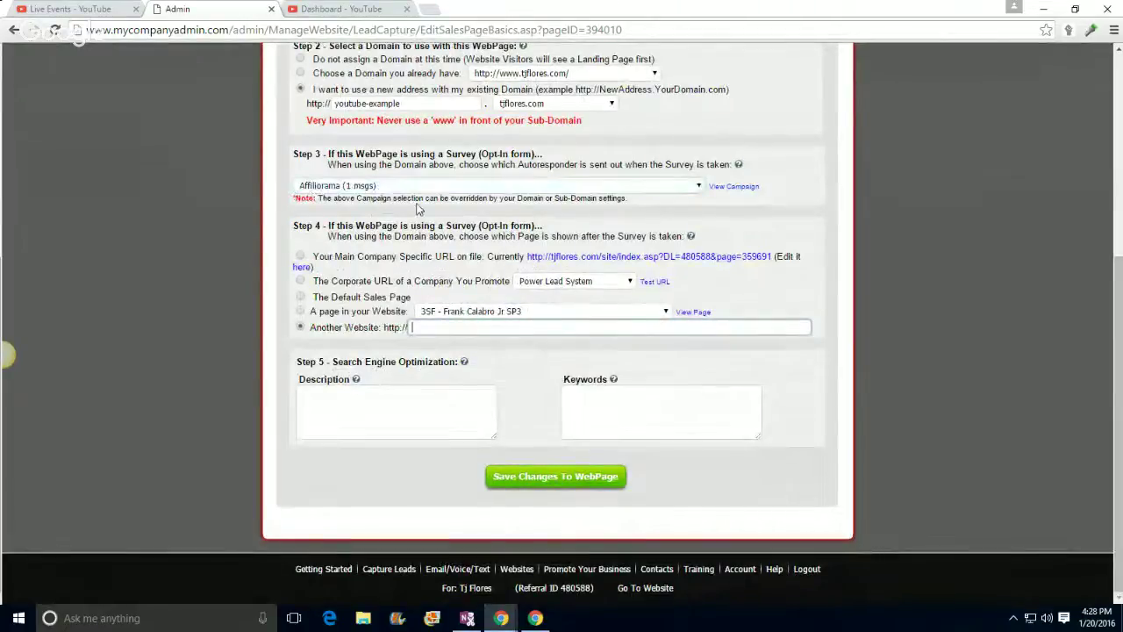
{"action": "left_click", "coordinate": [429, 189]}
{"action": "left_click", "coordinate": [392, 200]}
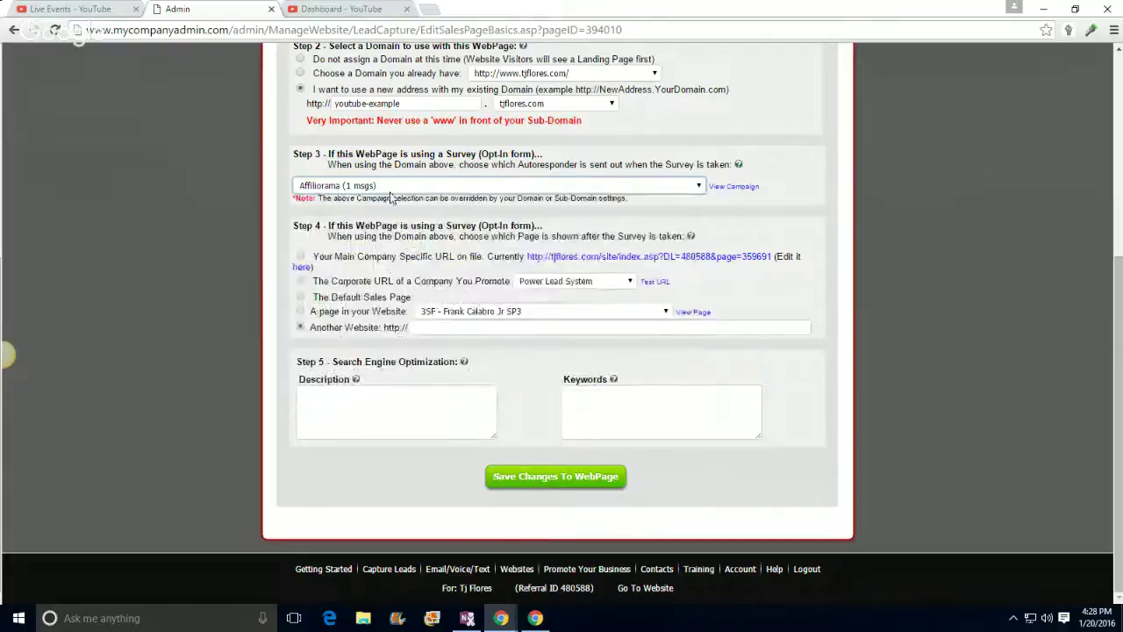
{"action": "left_click", "coordinate": [326, 188]}
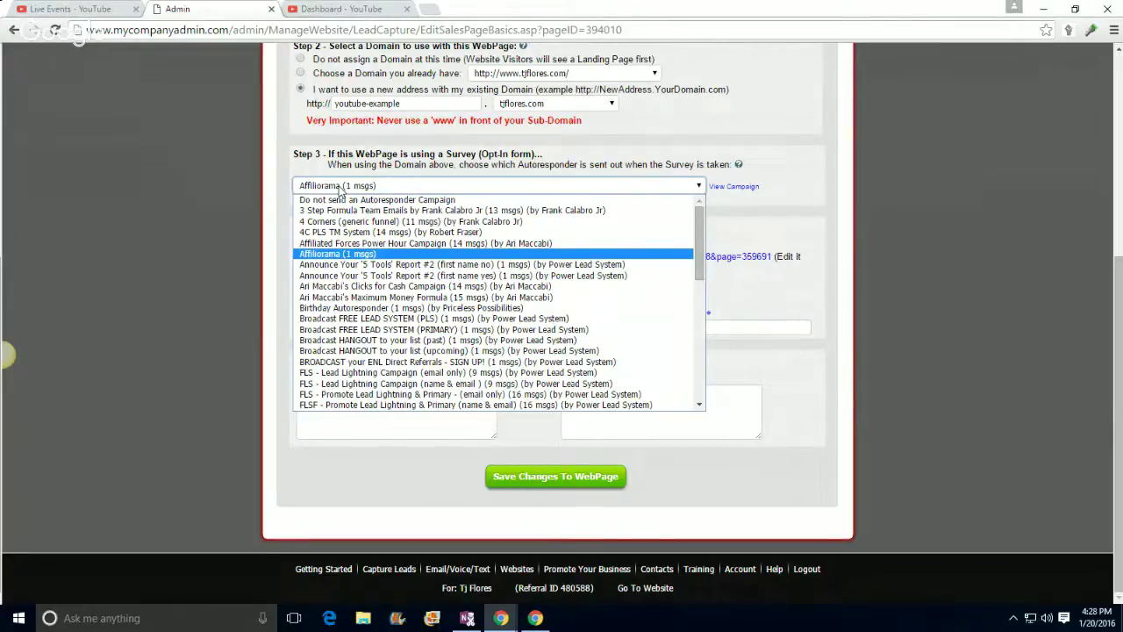
{"action": "left_click", "coordinate": [339, 189]}
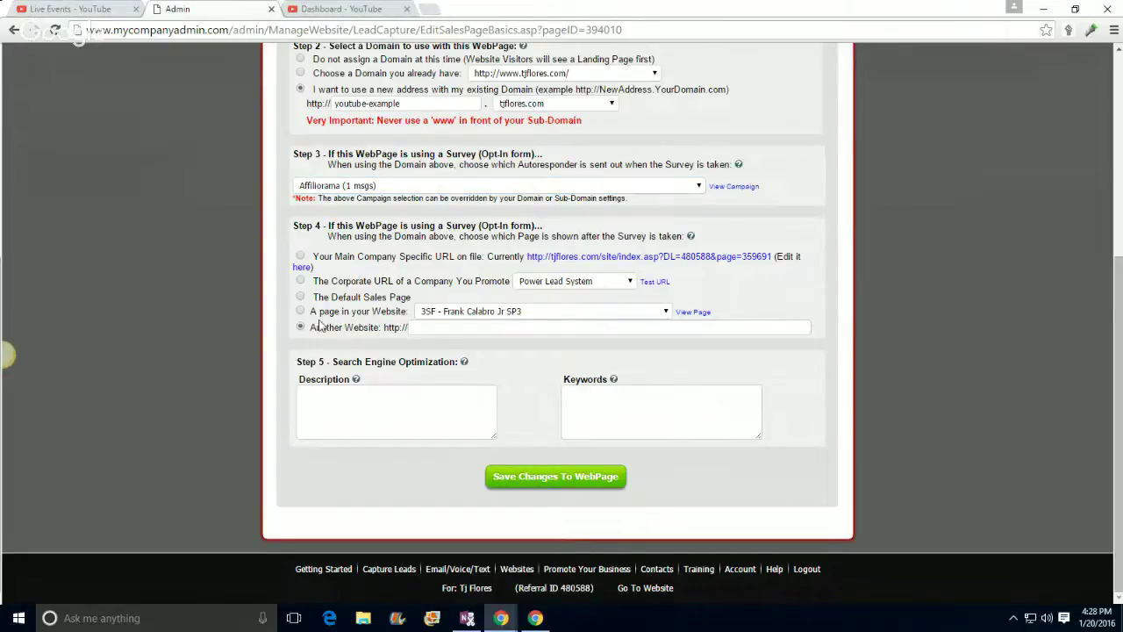
{"action": "left_click", "coordinate": [300, 281]}
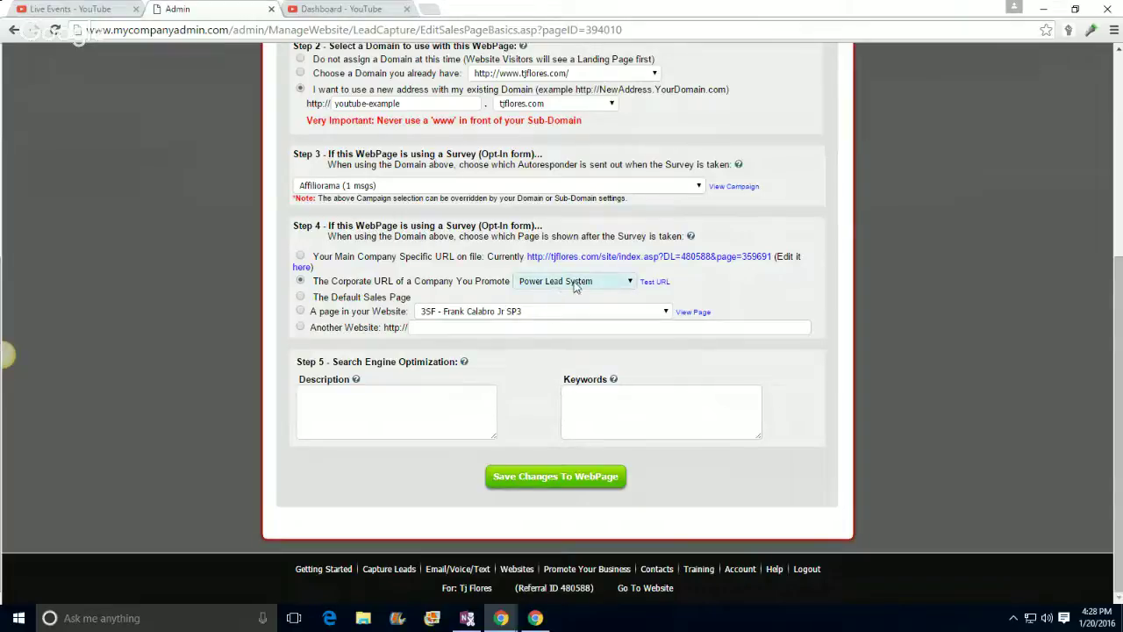
Step: Preview the Power Lead System corporate page, then close the preview
{"action": "left_click", "coordinate": [657, 286]}
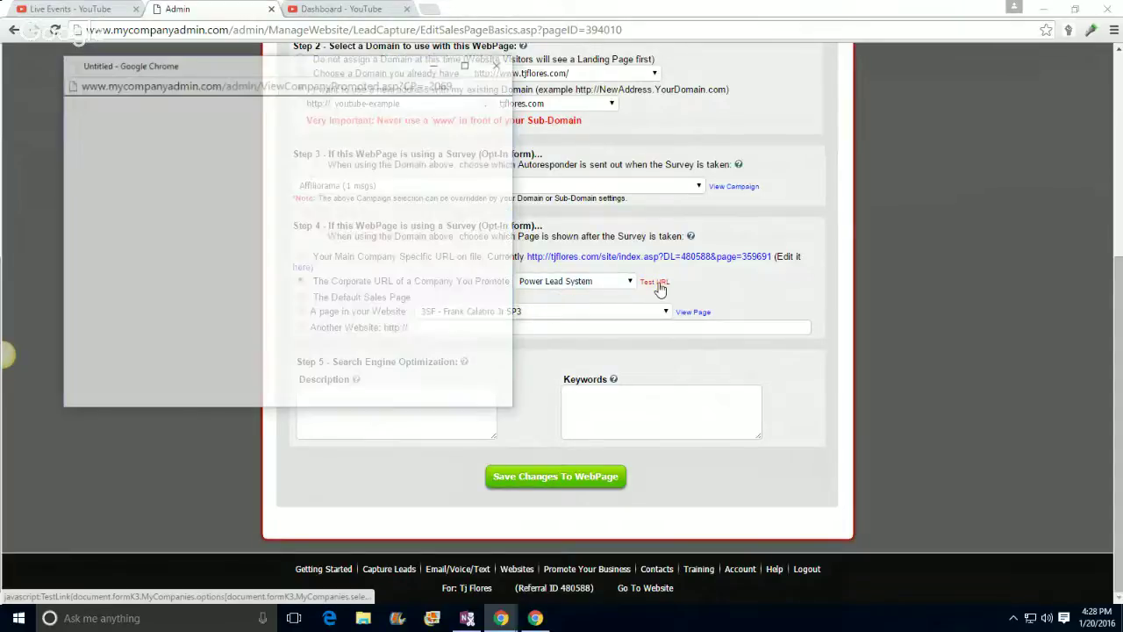
{"action": "scroll", "coordinate": [328, 277], "scroll_direction": "down", "scroll_amount": 2}
{"action": "scroll", "coordinate": [354, 270], "scroll_direction": "up", "scroll_amount": 2}
{"action": "scroll", "coordinate": [354, 270], "scroll_direction": "down", "scroll_amount": 2}
{"action": "scroll", "coordinate": [354, 270], "scroll_direction": "up", "scroll_amount": 2}
{"action": "left_click", "coordinate": [500, 64]}
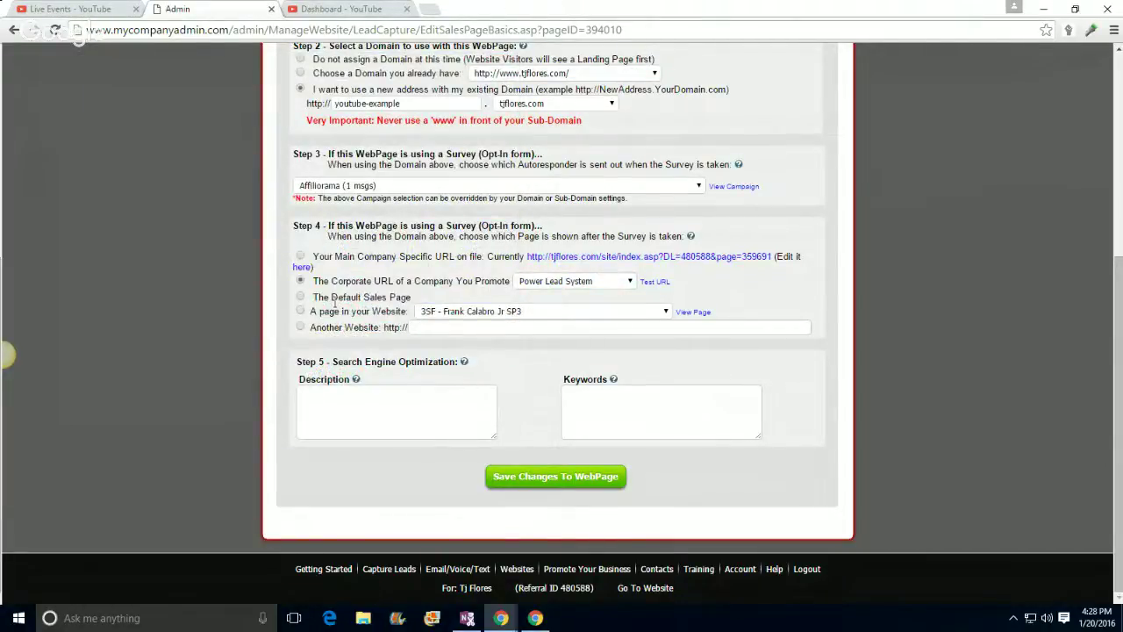
Step: Switch the promoted company to Udemi - 1 and preview its corporate page
{"action": "left_click", "coordinate": [547, 282]}
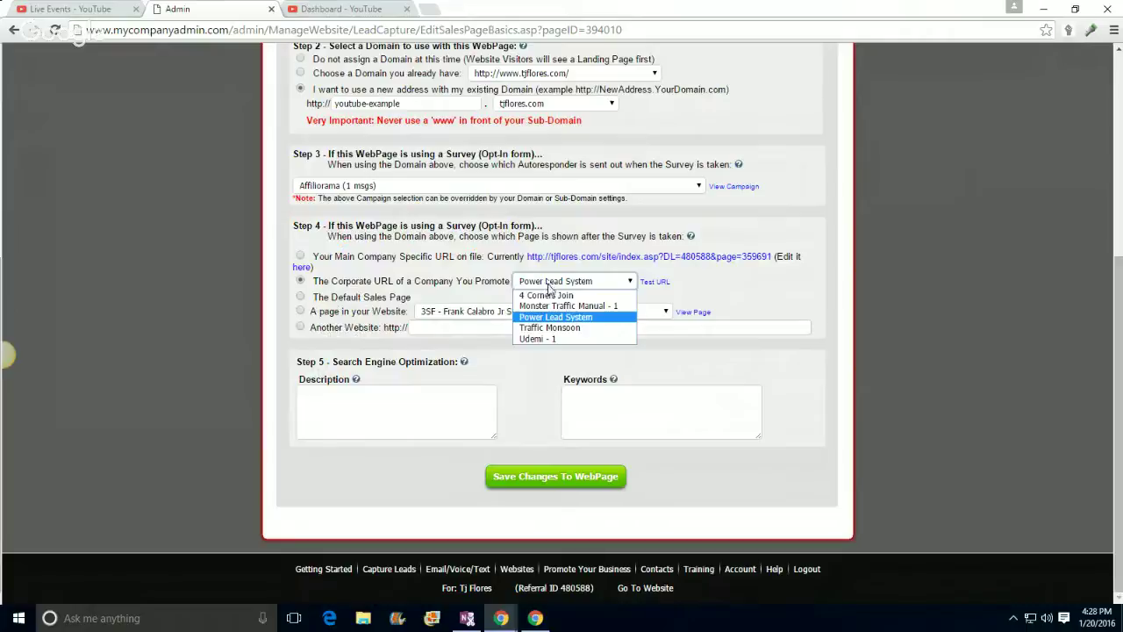
{"action": "left_click", "coordinate": [539, 339]}
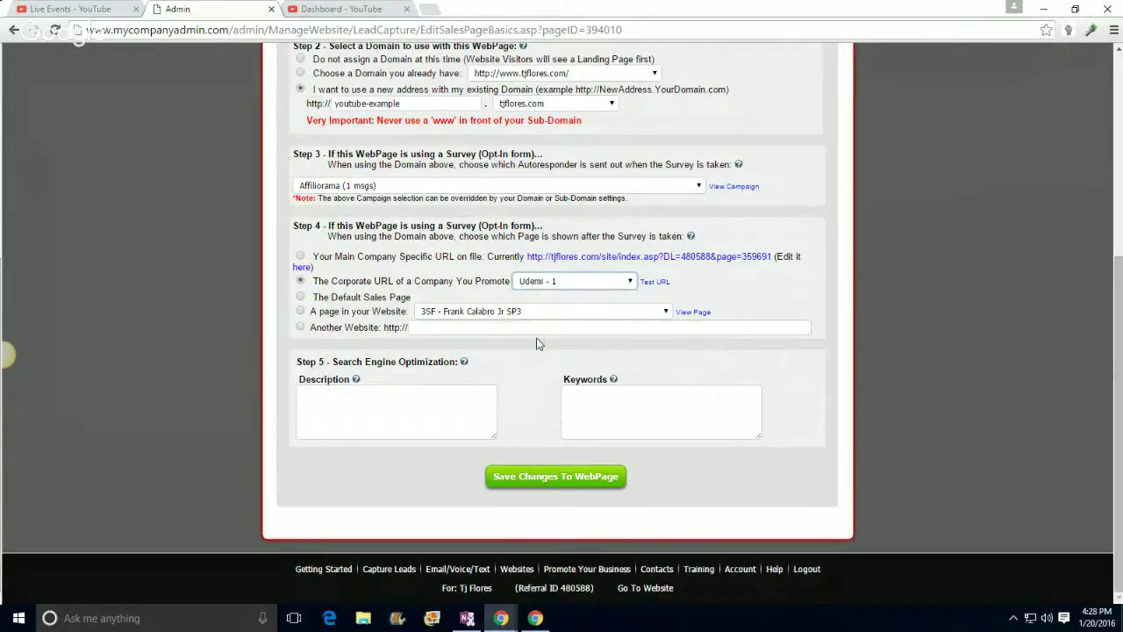
{"action": "left_click", "coordinate": [654, 282]}
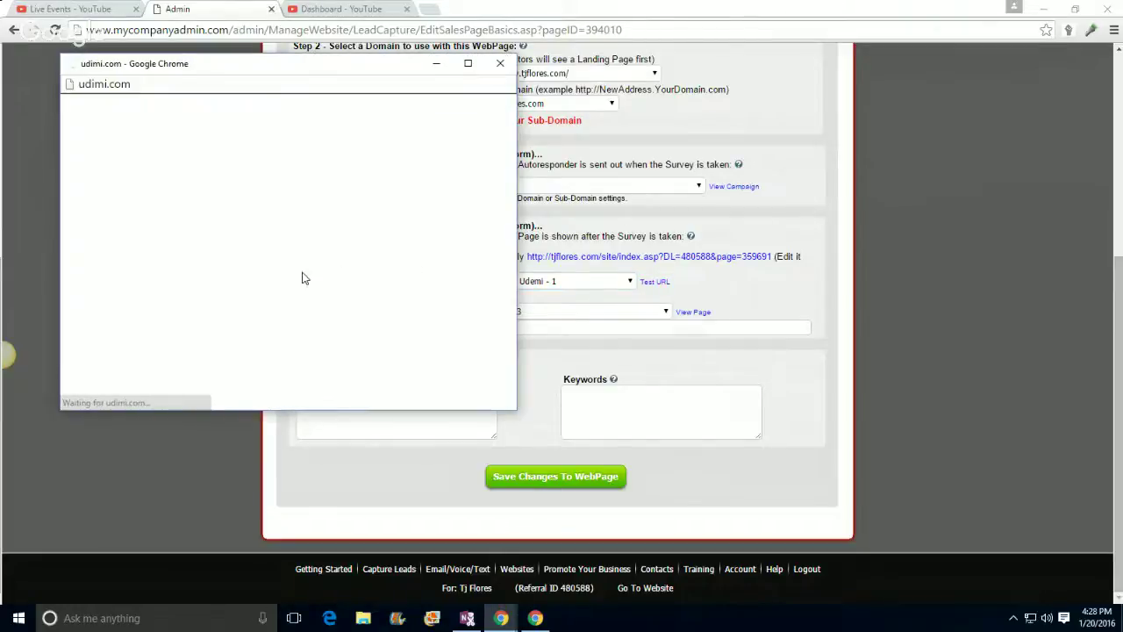
{"action": "scroll", "coordinate": [339, 212], "scroll_direction": "down", "scroll_amount": 3}
{"action": "scroll", "coordinate": [339, 214], "scroll_direction": "down", "scroll_amount": 2}
{"action": "scroll", "coordinate": [339, 214], "scroll_direction": "up", "scroll_amount": 3}
{"action": "scroll", "coordinate": [341, 217], "scroll_direction": "down", "scroll_amount": 2}
{"action": "scroll", "coordinate": [341, 218], "scroll_direction": "down", "scroll_amount": 5}
{"action": "scroll", "coordinate": [360, 192], "scroll_direction": "up", "scroll_amount": 2}
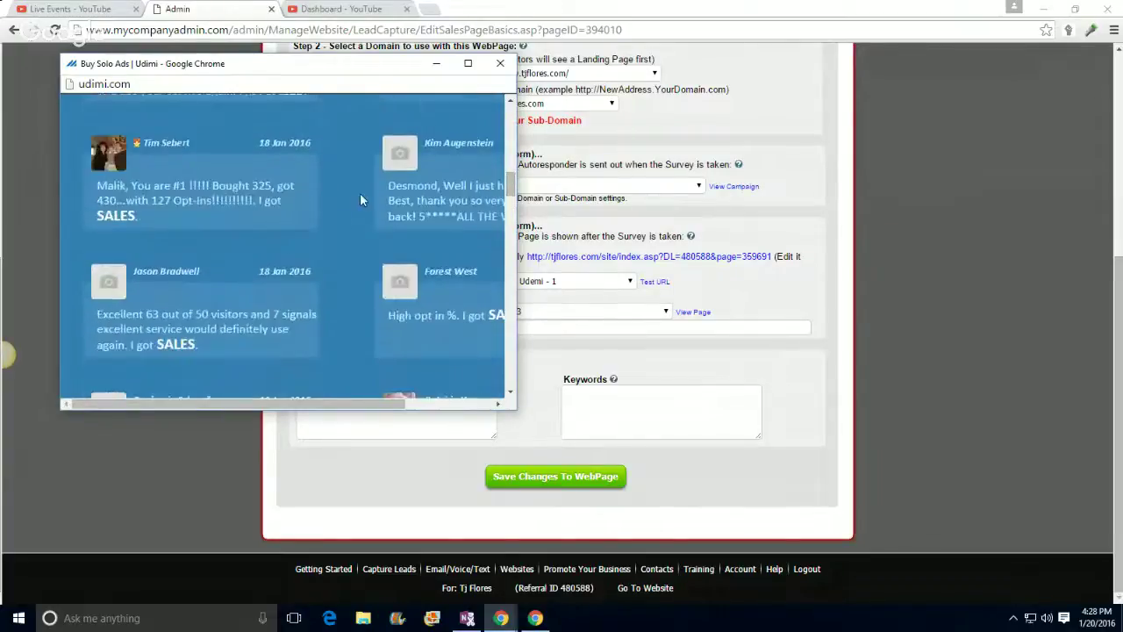
{"action": "left_click", "coordinate": [500, 63]}
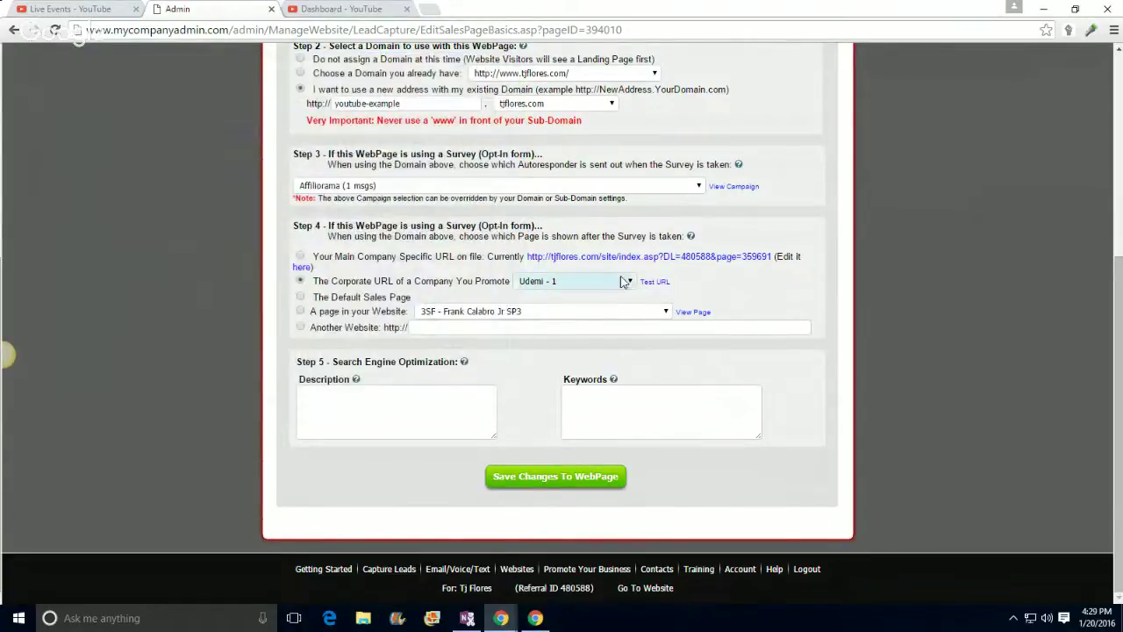
Step: Try Traffic Monsoon as the promoted company, previewing its corporate page and company URL page
{"action": "left_click", "coordinate": [609, 281]}
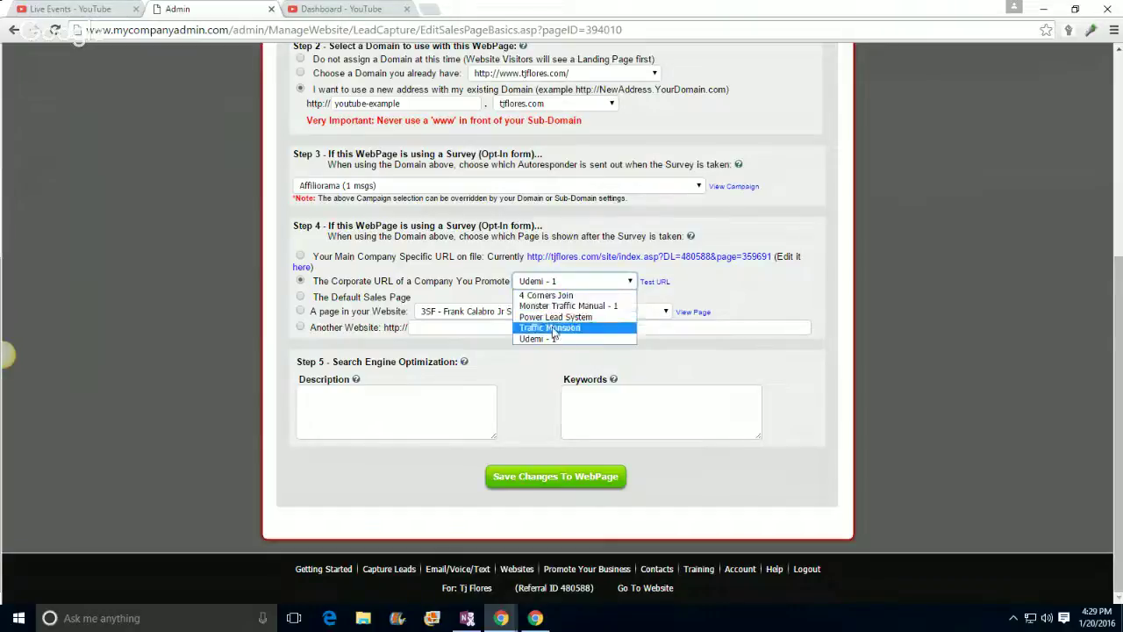
{"action": "left_click", "coordinate": [554, 328]}
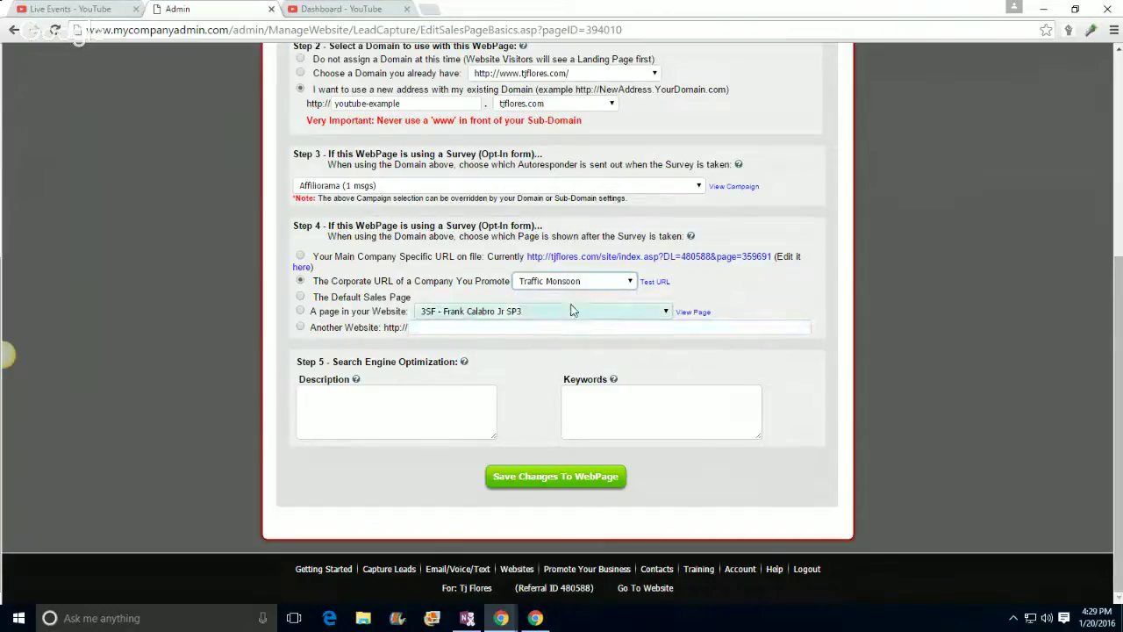
{"action": "left_click", "coordinate": [653, 282]}
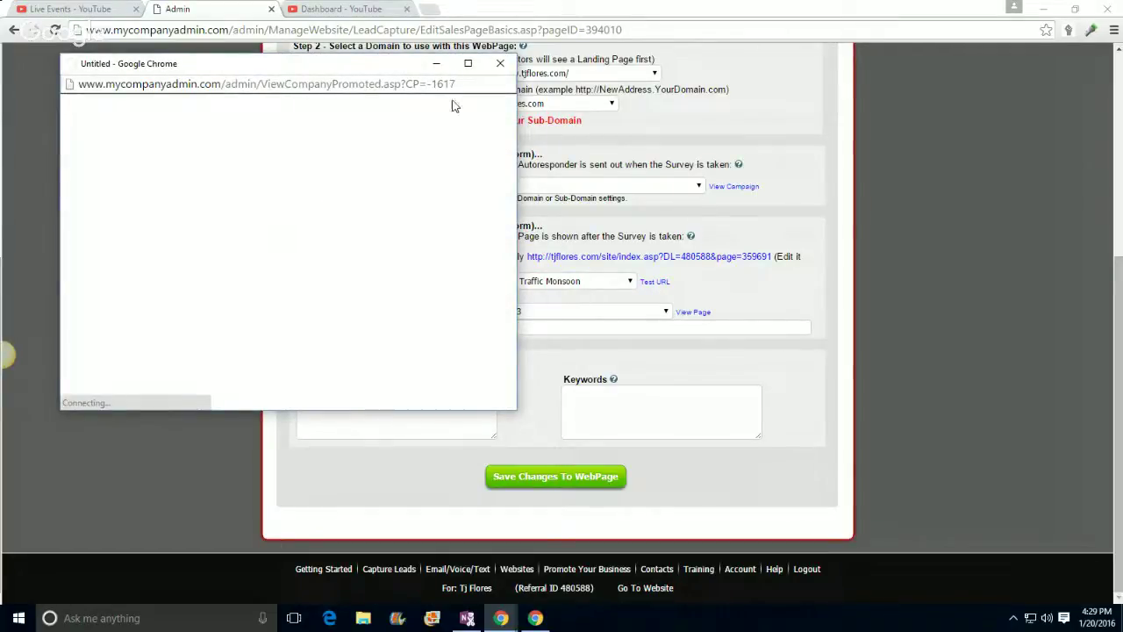
{"action": "left_click", "coordinate": [500, 63]}
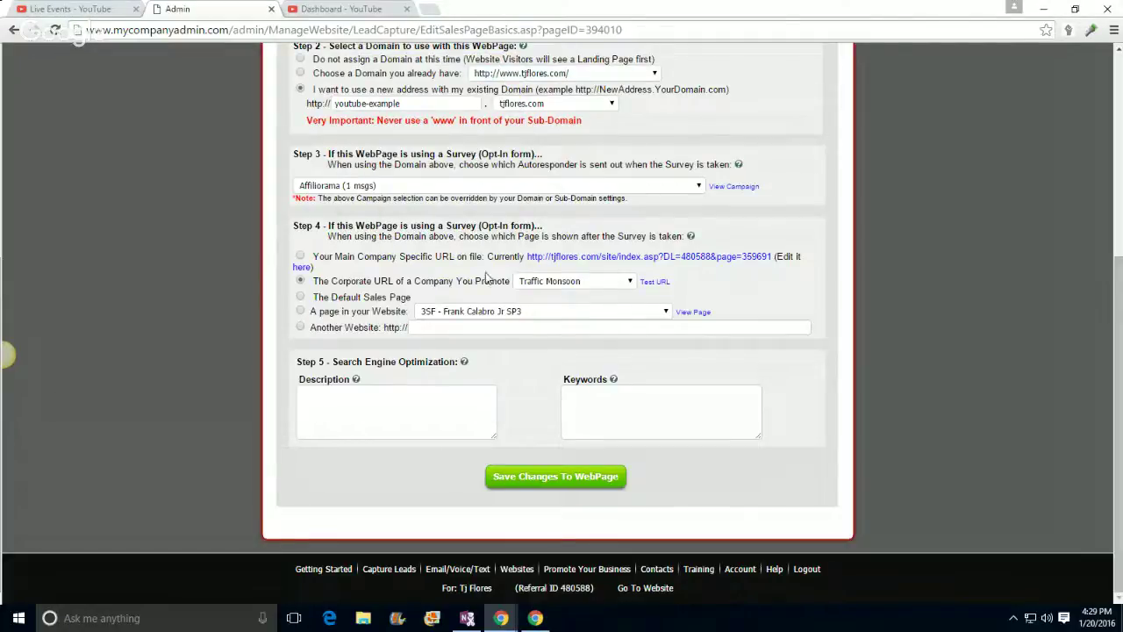
{"action": "left_click", "coordinate": [649, 282]}
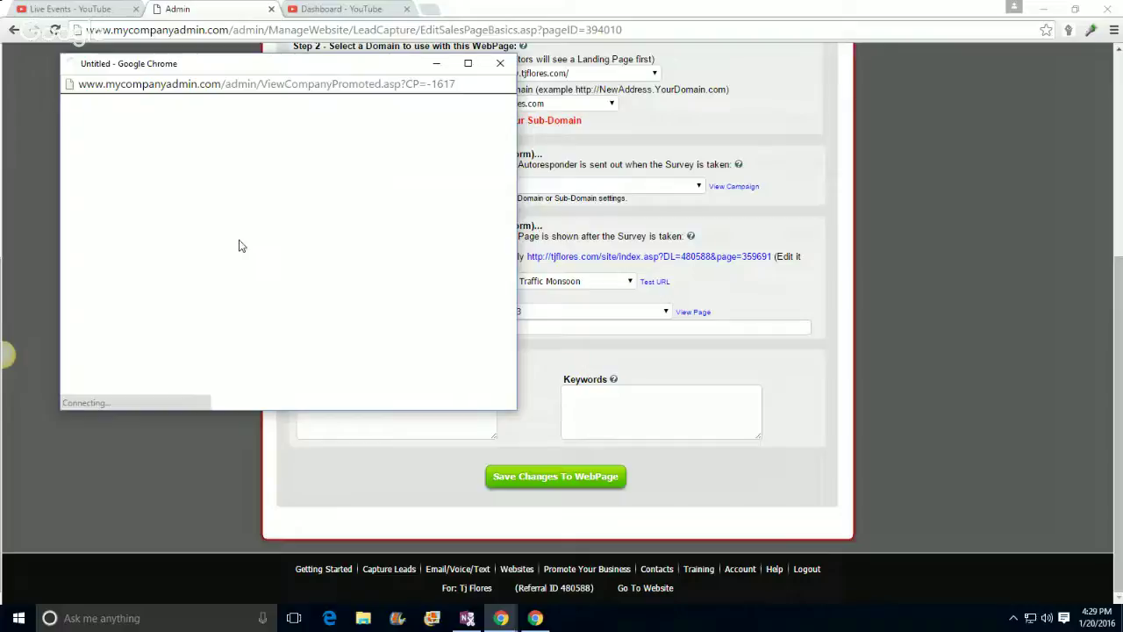
{"action": "left_click", "coordinate": [500, 65]}
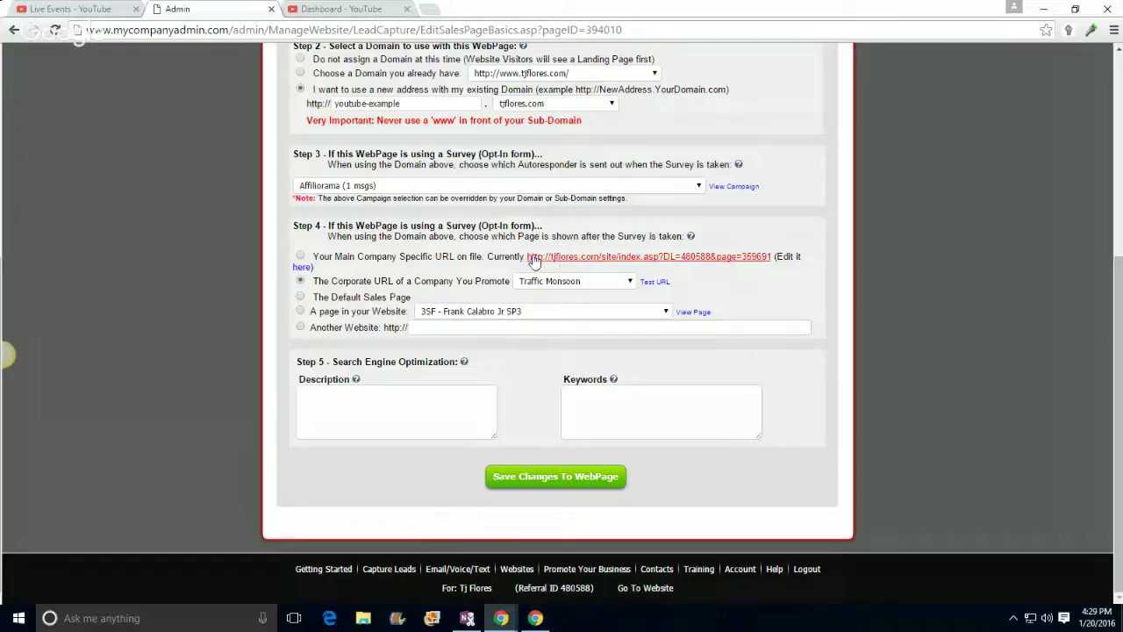
{"action": "left_click", "coordinate": [566, 257]}
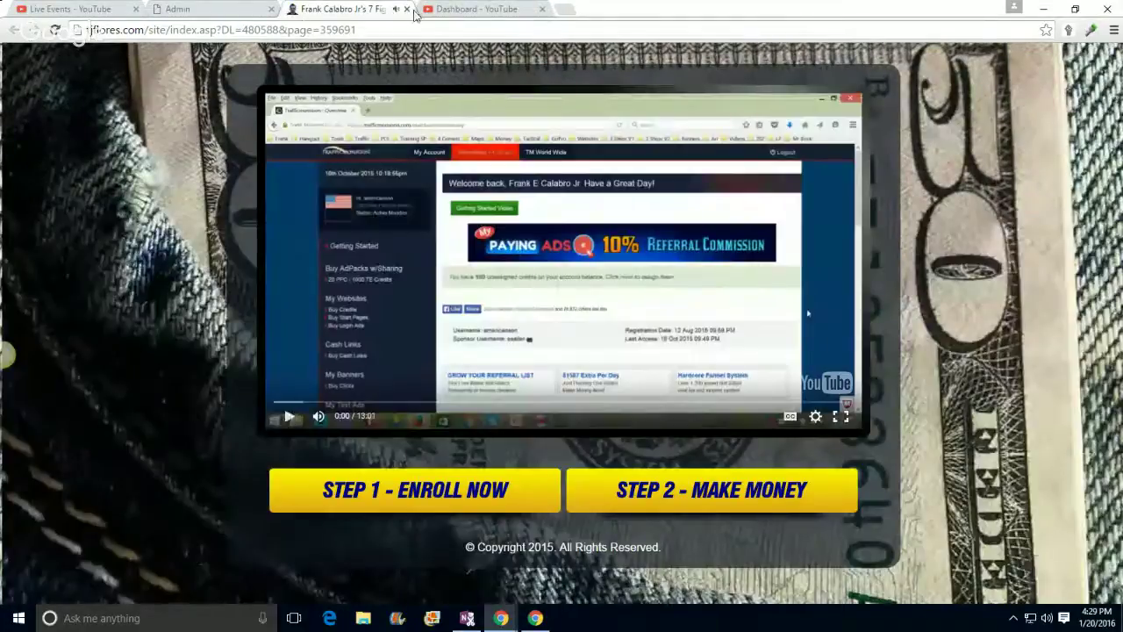
{"action": "left_click", "coordinate": [406, 8]}
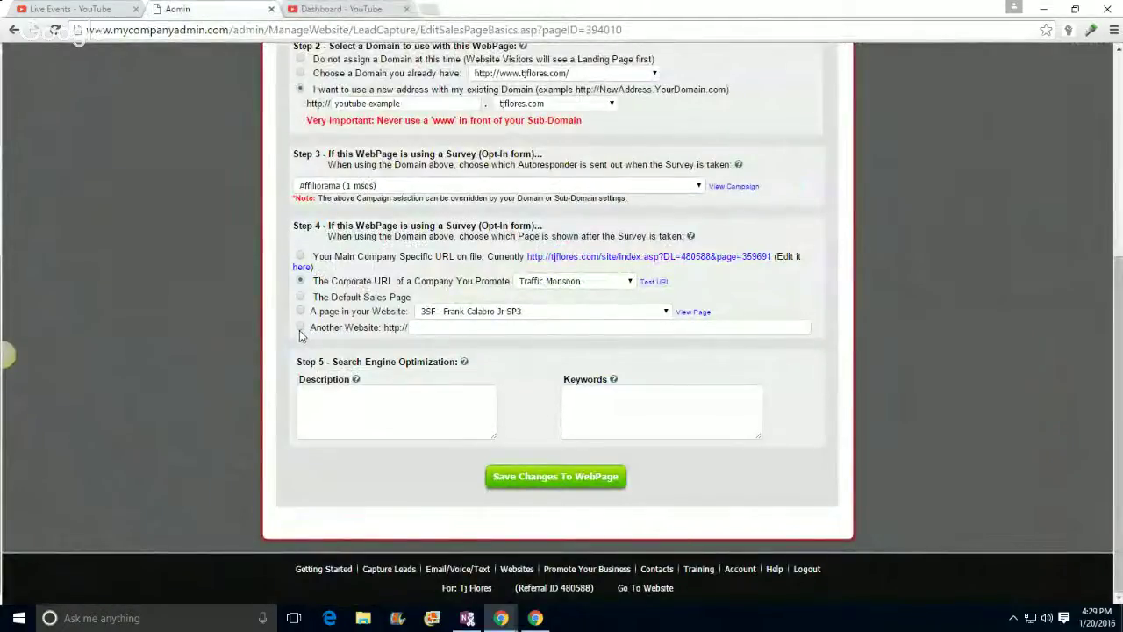
Step: Settle on 4 Corners Join as the promoted company and preview its join page
{"action": "left_click", "coordinate": [560, 282]}
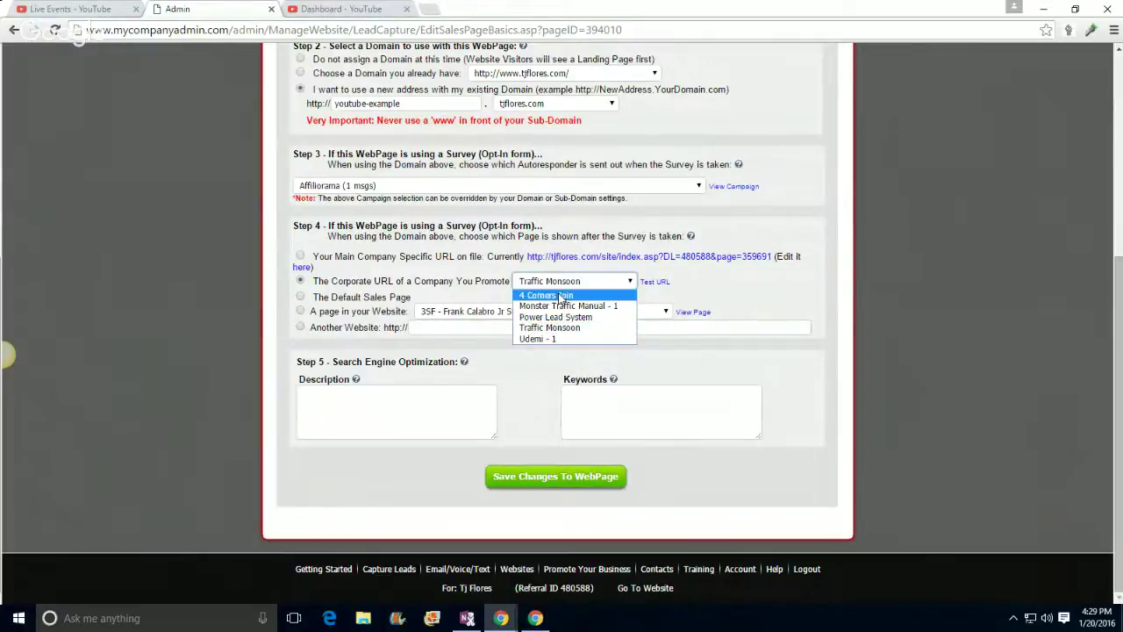
{"action": "left_click", "coordinate": [561, 296]}
{"action": "left_click", "coordinate": [660, 281]}
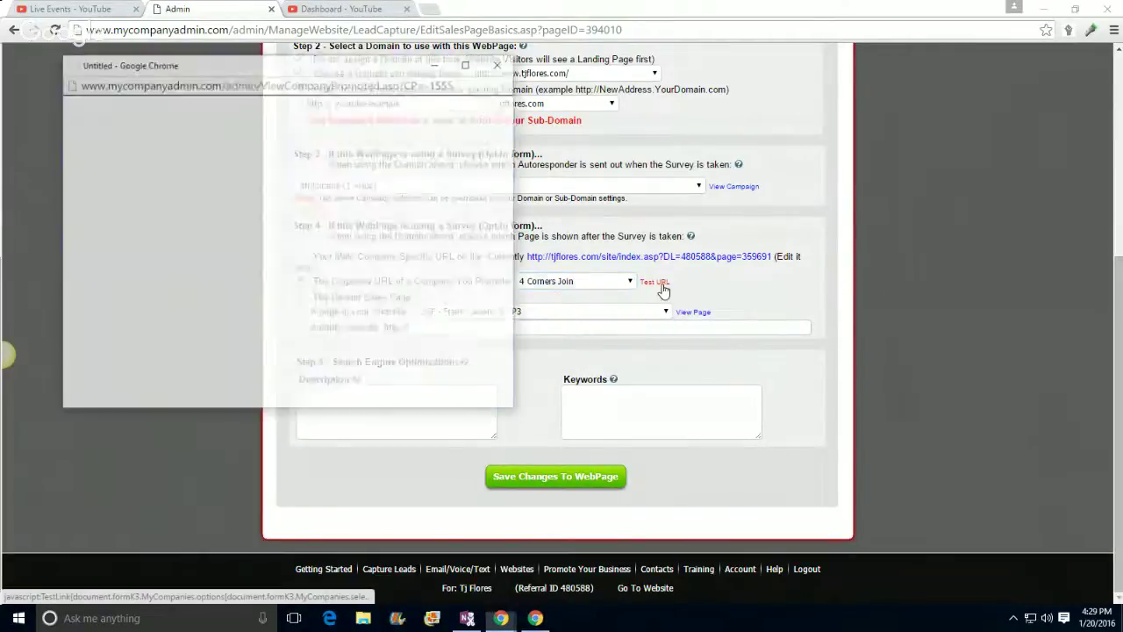
{"action": "scroll", "coordinate": [303, 271], "scroll_direction": "down", "scroll_amount": 5}
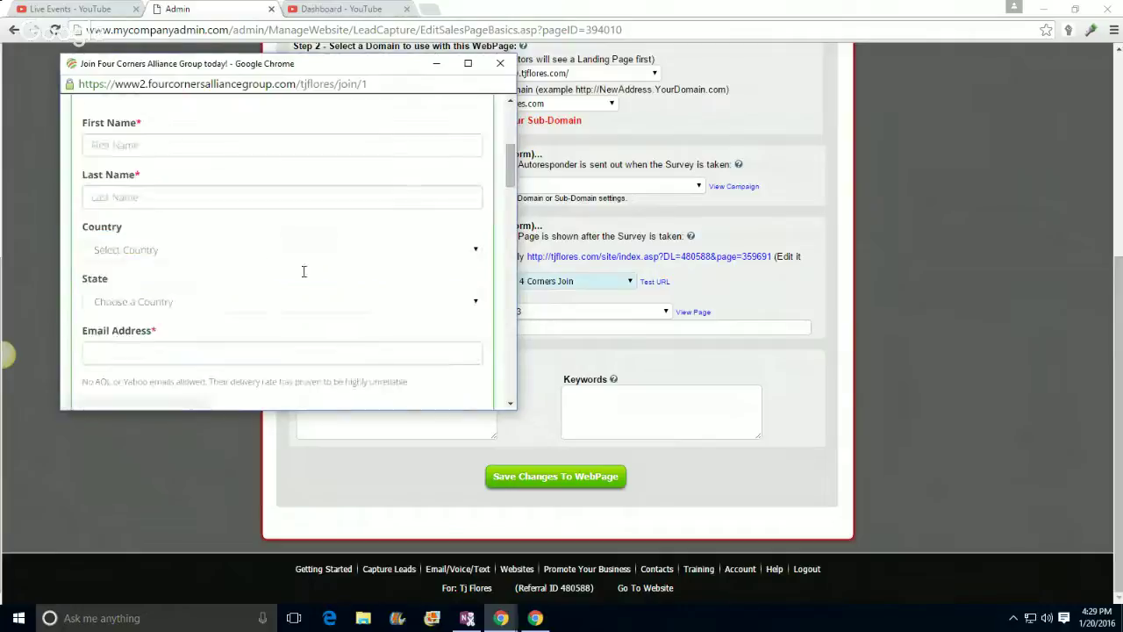
{"action": "scroll", "coordinate": [303, 271], "scroll_direction": "up", "scroll_amount": 3}
{"action": "left_click", "coordinate": [501, 63]}
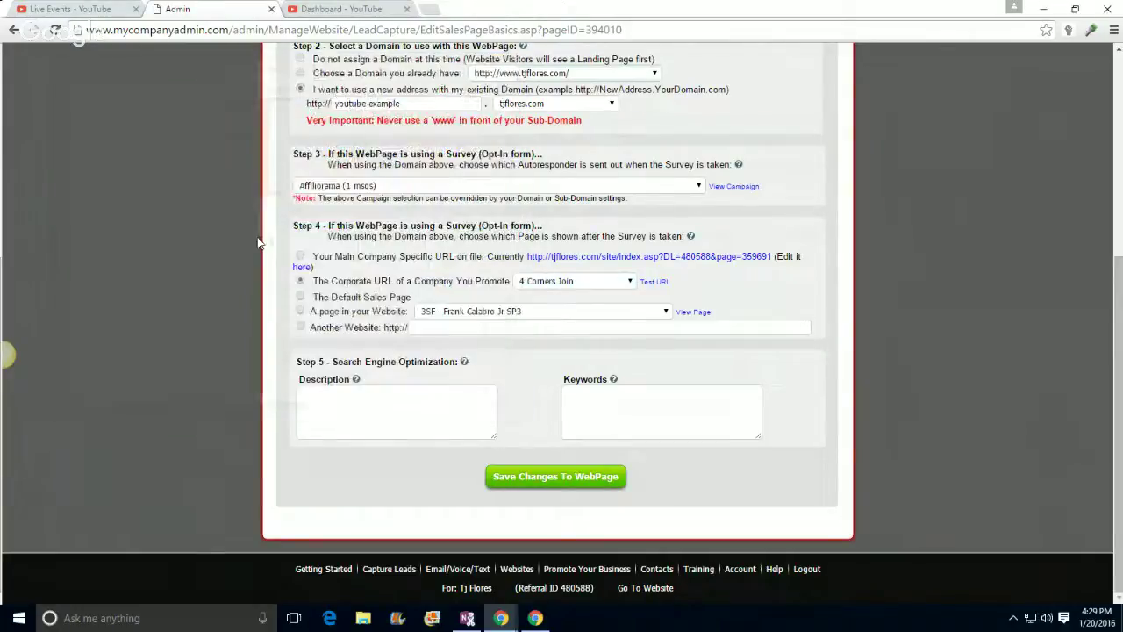
Step: Save the page, reopen Edit Basics to confirm youtube-example.tjflores.com, and click into Description
{"action": "left_click", "coordinate": [555, 476]}
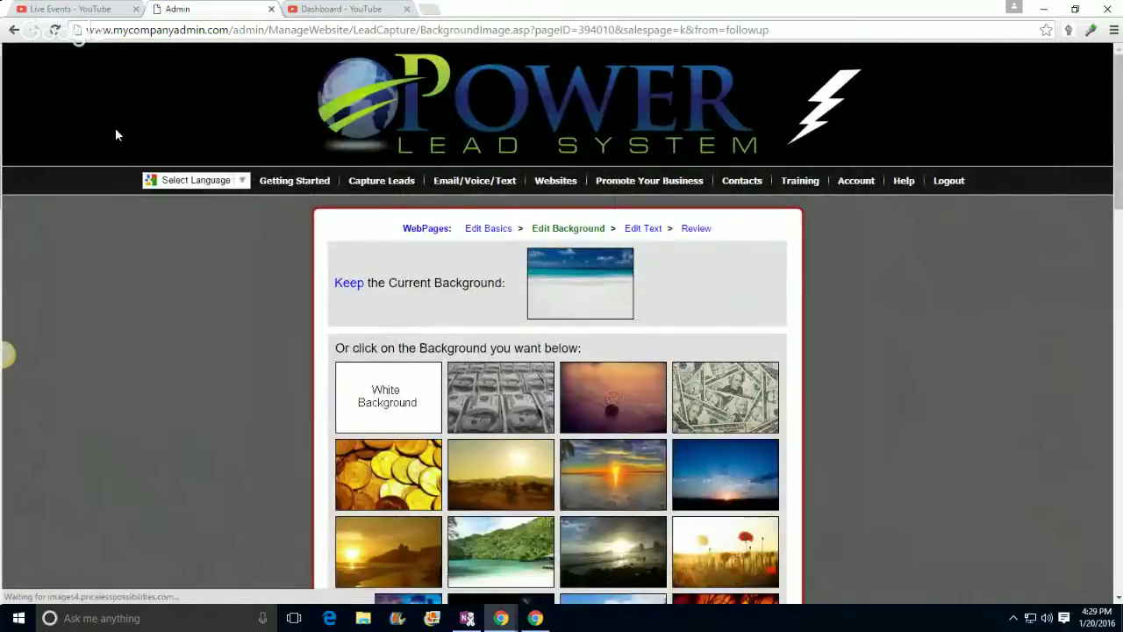
{"action": "left_click", "coordinate": [502, 229]}
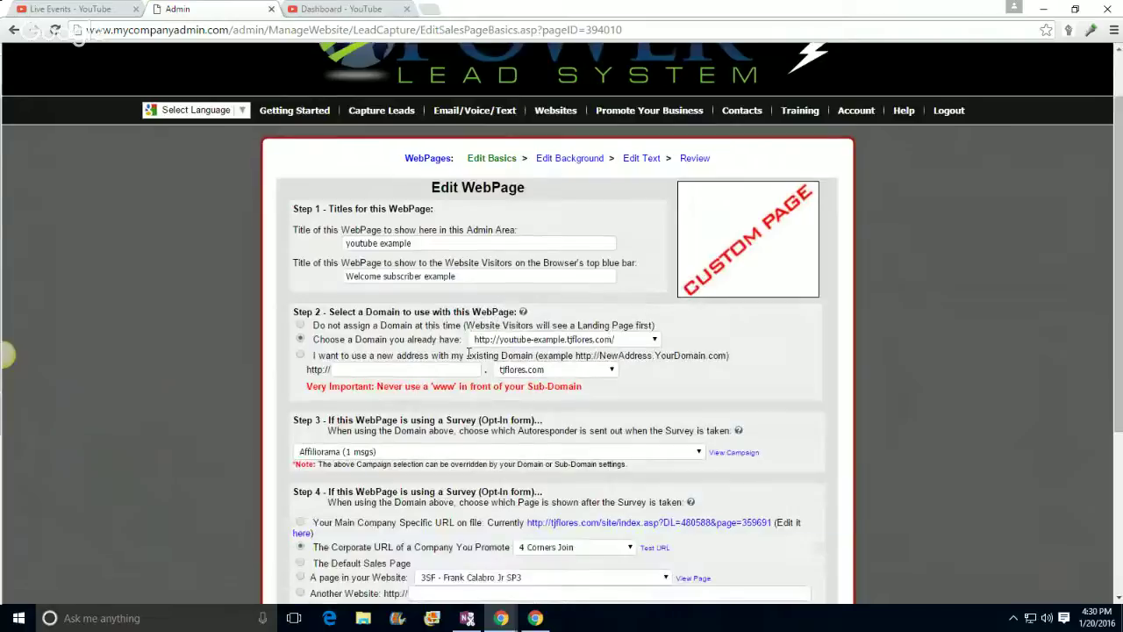
{"action": "scroll", "coordinate": [693, 357], "scroll_direction": "down", "scroll_amount": 3}
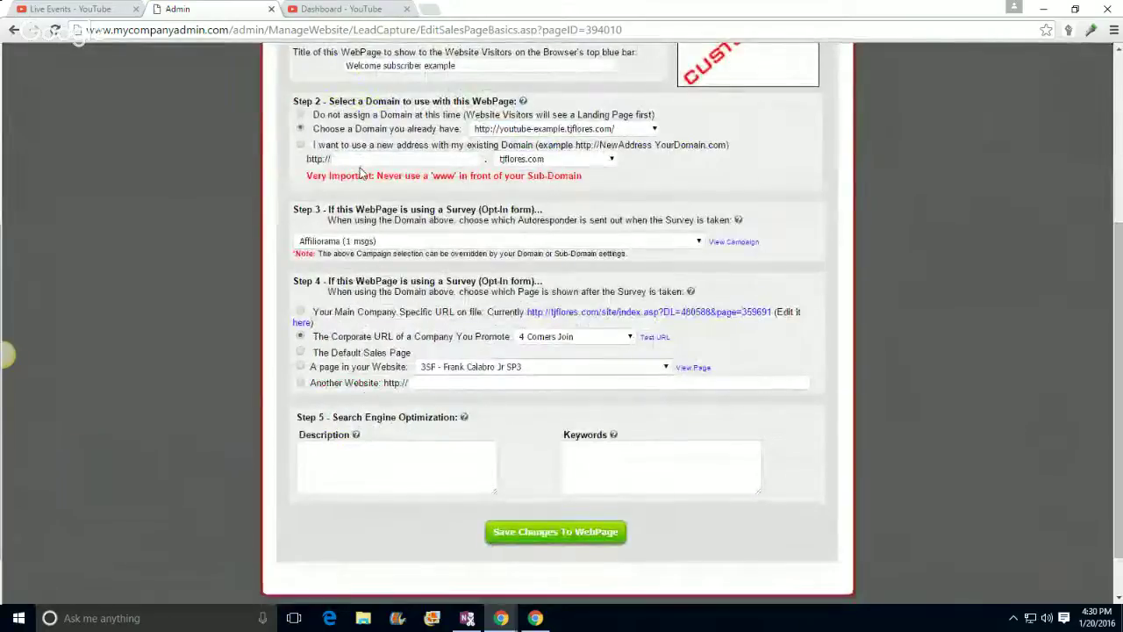
{"action": "scroll", "coordinate": [360, 185], "scroll_direction": "up", "scroll_amount": 2}
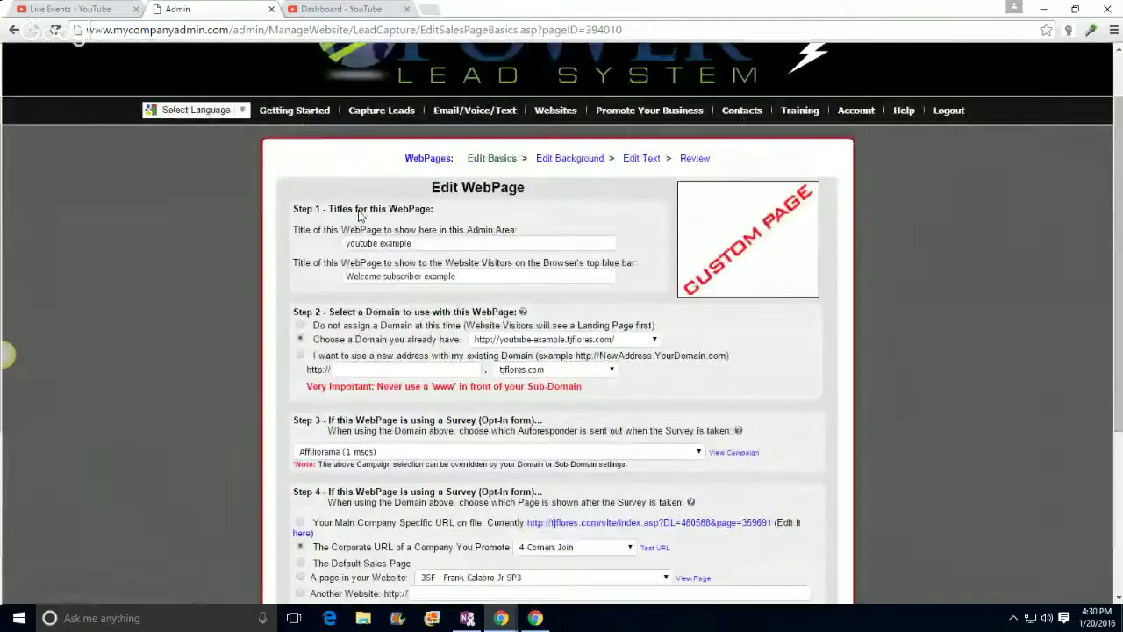
{"action": "scroll", "coordinate": [358, 209], "scroll_direction": "down", "scroll_amount": 1}
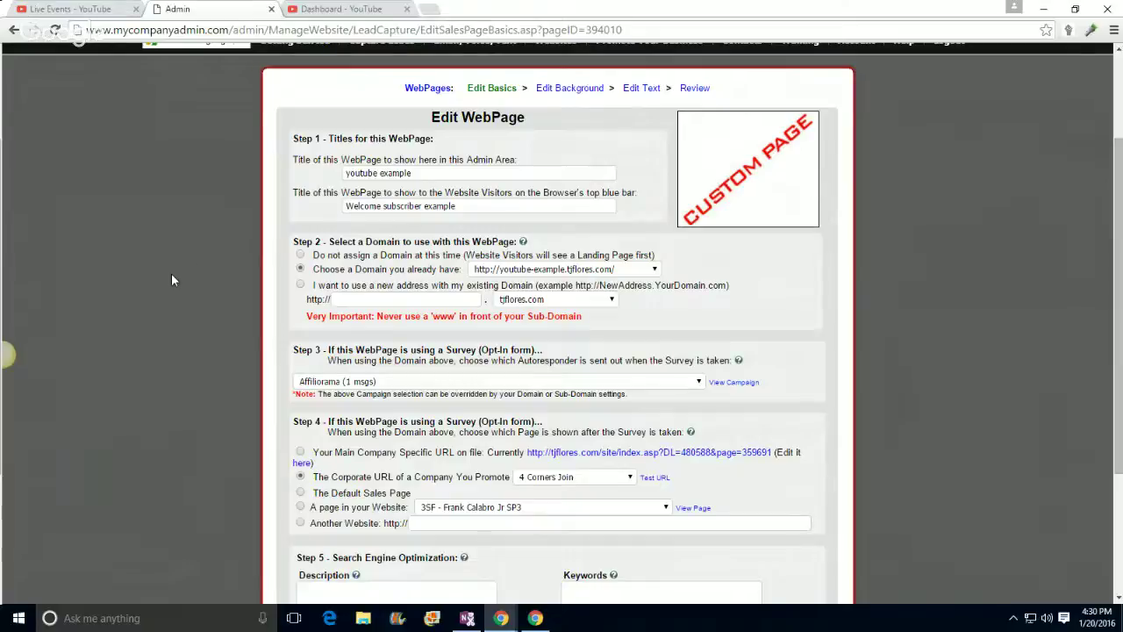
{"action": "scroll", "coordinate": [171, 273], "scroll_direction": "down", "scroll_amount": 2}
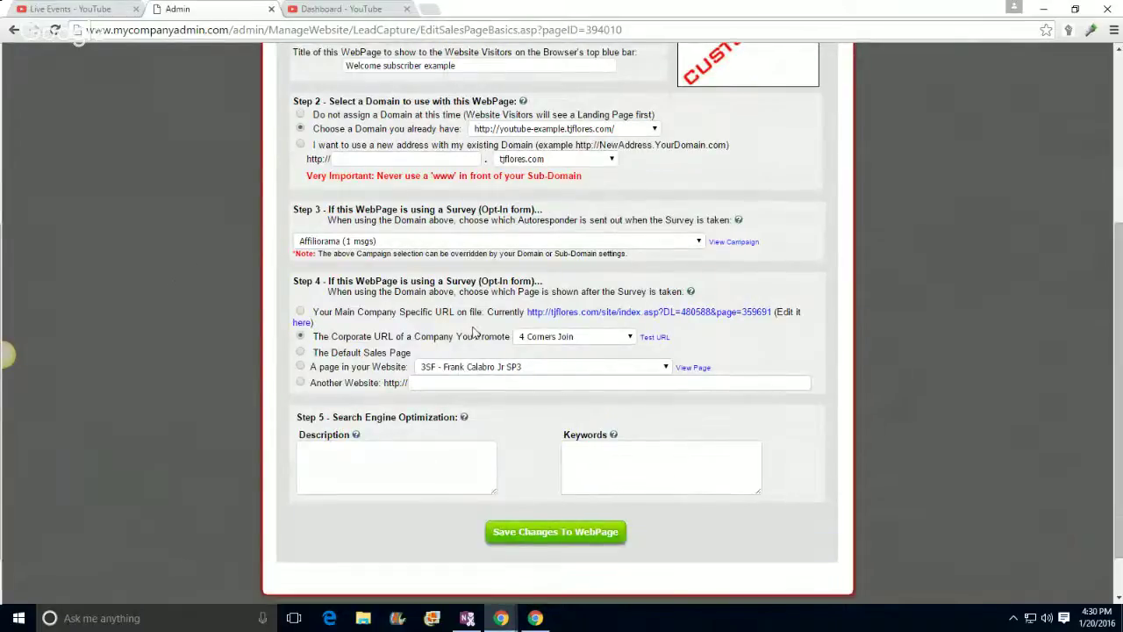
{"action": "scroll", "coordinate": [444, 351], "scroll_direction": "down", "scroll_amount": 1}
{"action": "left_click", "coordinate": [308, 400]}
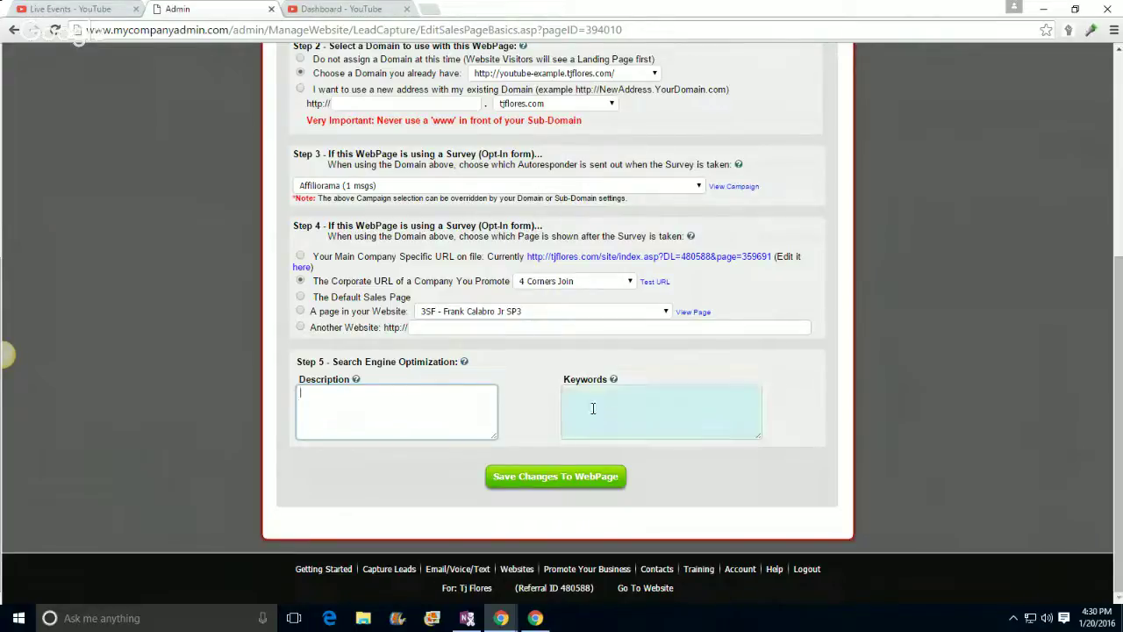
Step: Save the basics and browse the background picture thumbnails on the Edit Background page
{"action": "left_click", "coordinate": [554, 476]}
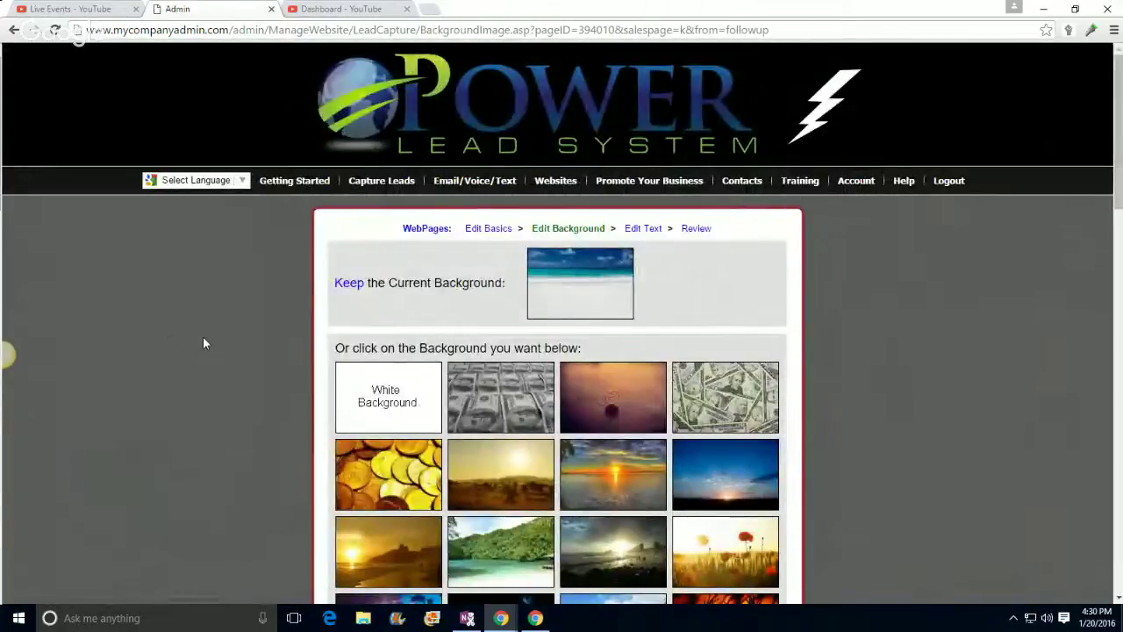
{"action": "scroll", "coordinate": [620, 474], "scroll_direction": "down", "scroll_amount": 1}
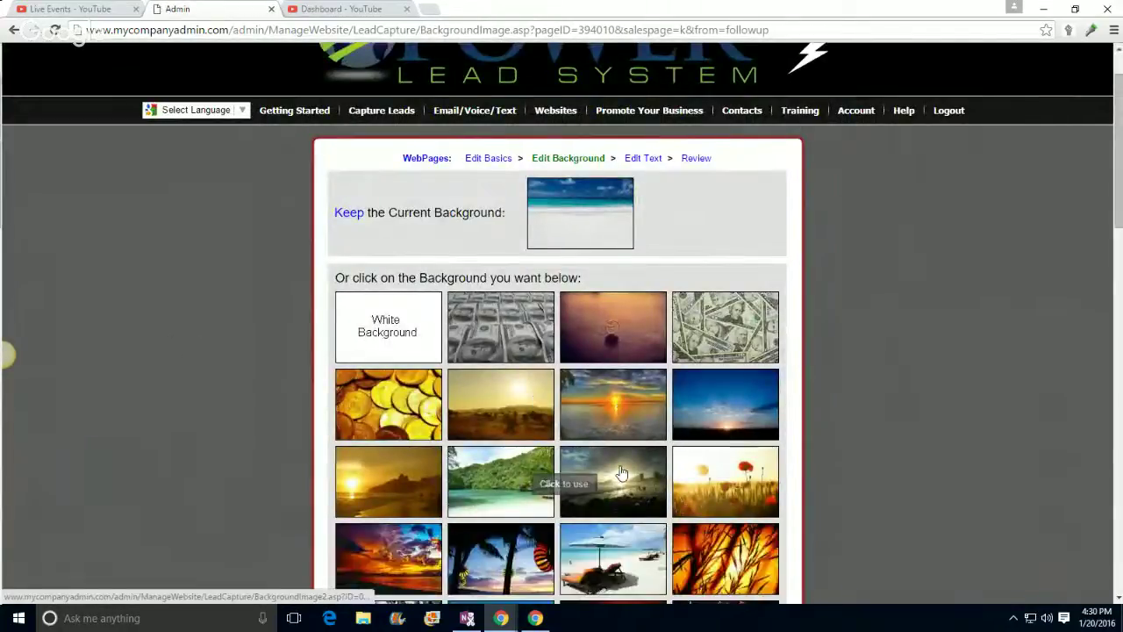
{"action": "scroll", "coordinate": [620, 474], "scroll_direction": "down", "scroll_amount": 1}
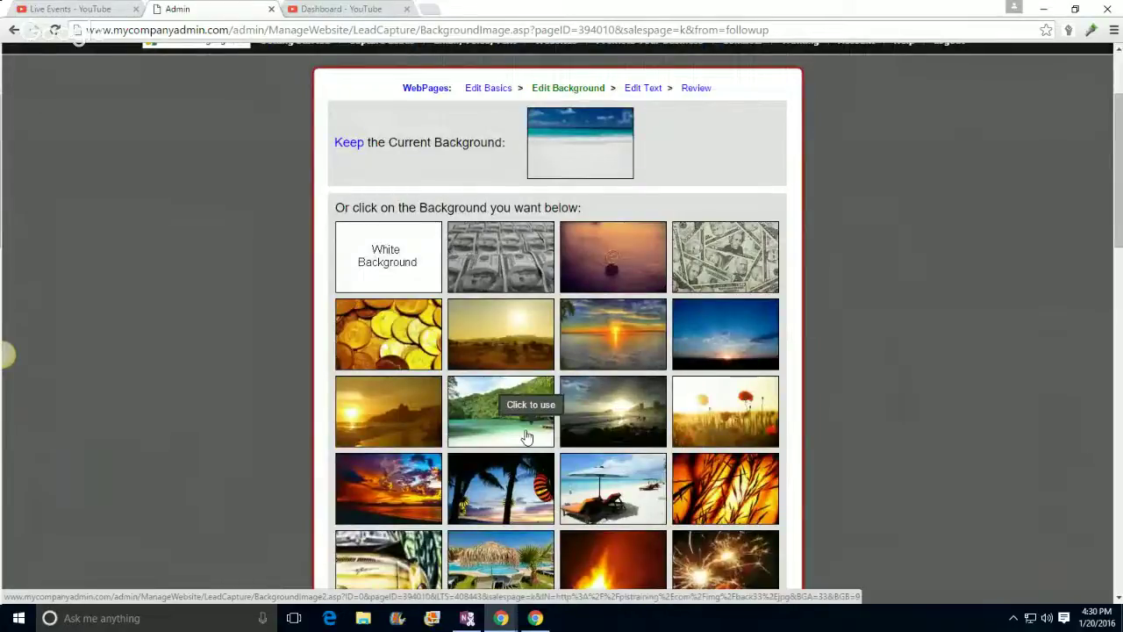
{"action": "scroll", "coordinate": [529, 437], "scroll_direction": "down", "scroll_amount": 1}
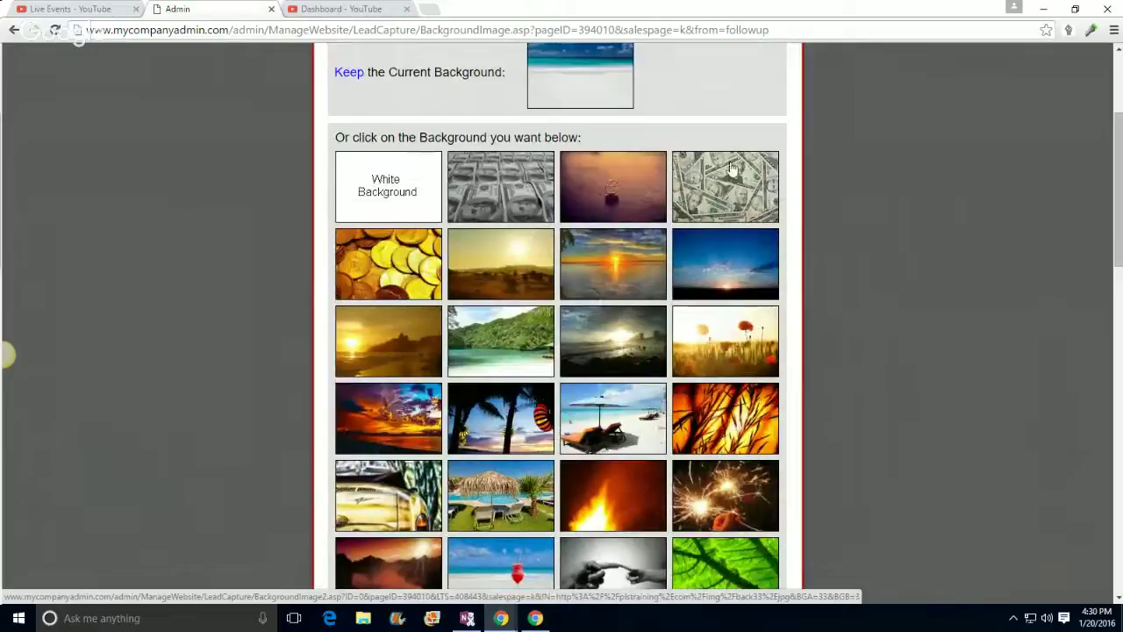
{"action": "scroll", "coordinate": [719, 187], "scroll_direction": "down", "scroll_amount": 3}
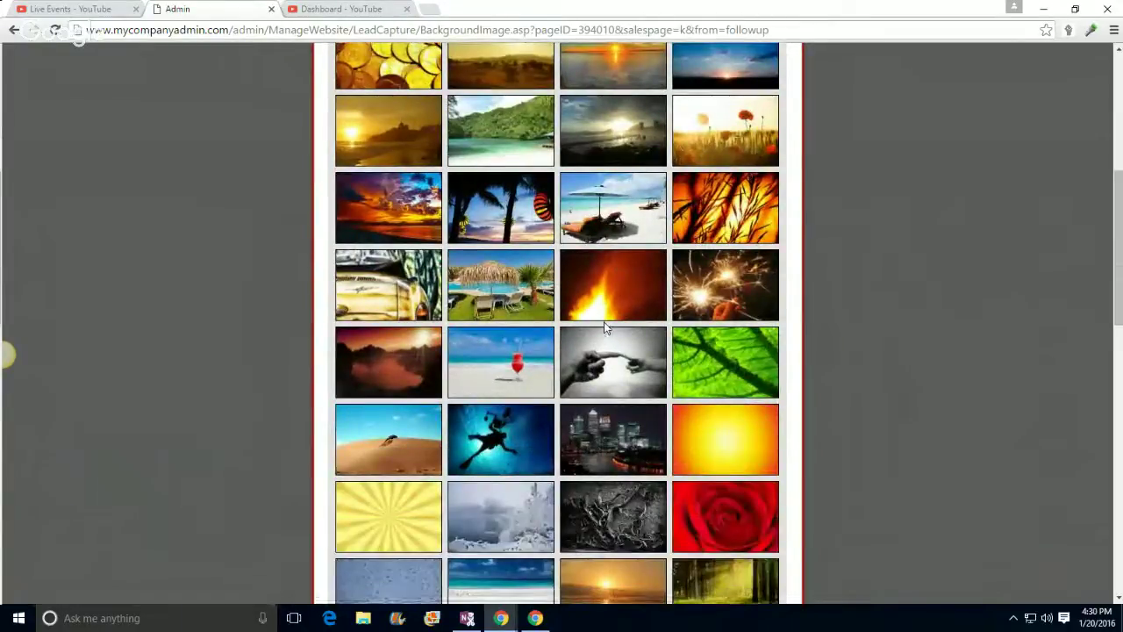
{"action": "scroll", "coordinate": [605, 327], "scroll_direction": "down", "scroll_amount": 5}
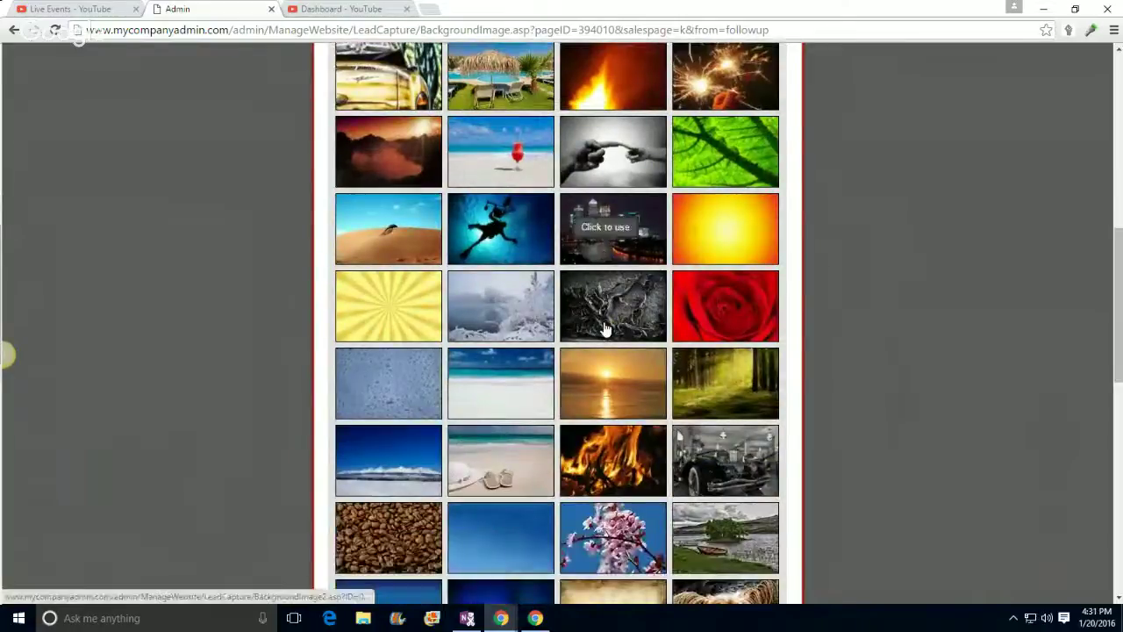
{"action": "scroll", "coordinate": [605, 327], "scroll_direction": "down", "scroll_amount": 8}
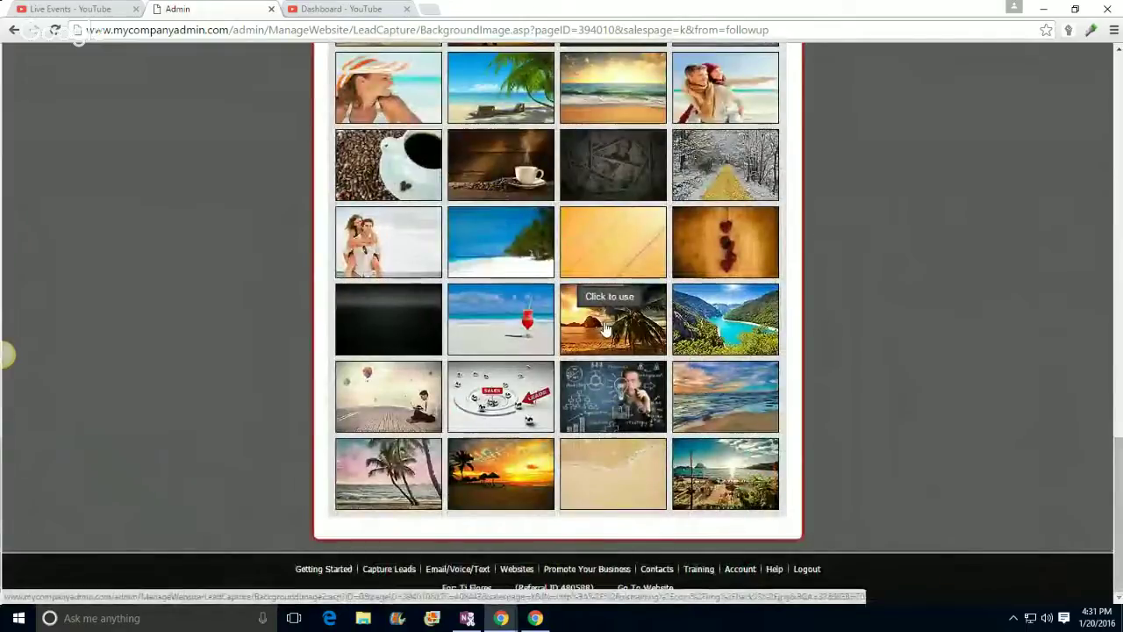
{"action": "scroll", "coordinate": [603, 328], "scroll_direction": "up", "scroll_amount": 10}
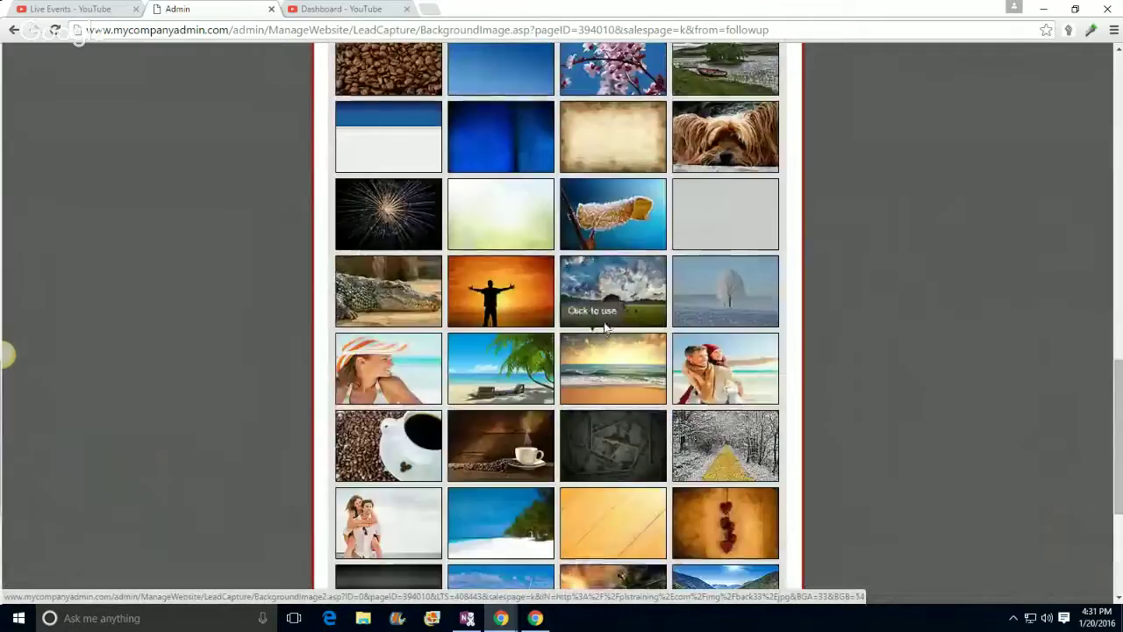
{"action": "scroll", "coordinate": [604, 327], "scroll_direction": "up", "scroll_amount": 2}
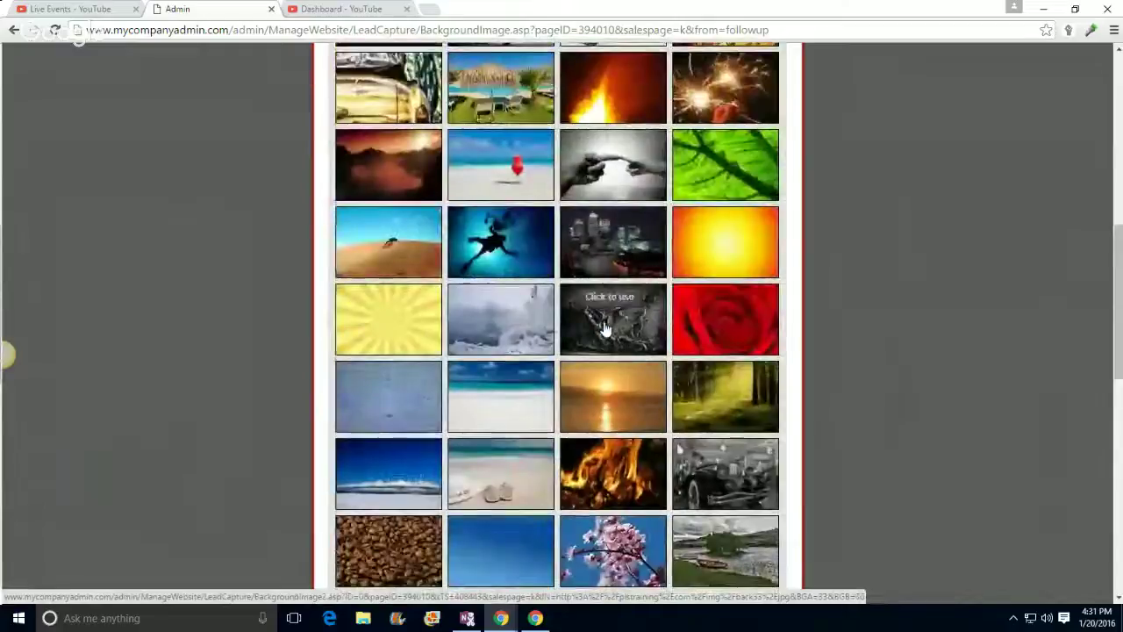
{"action": "scroll", "coordinate": [604, 328], "scroll_direction": "up", "scroll_amount": 2}
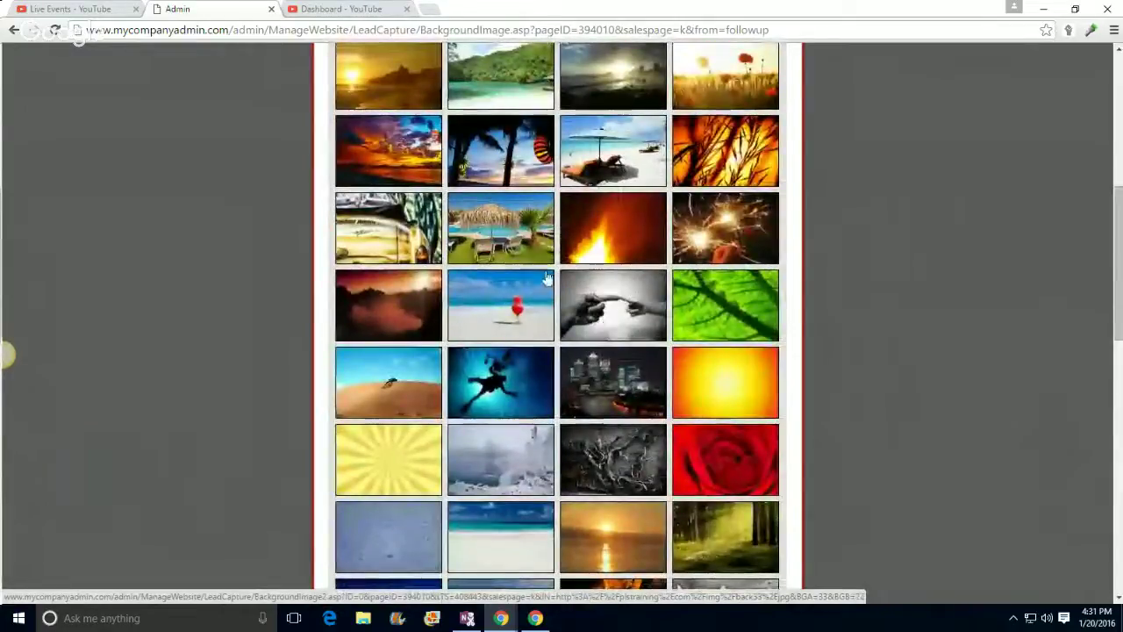
Step: Use the poolside thatched-umbrella picture as background, then maximize and restore the text editor
{"action": "left_click", "coordinate": [480, 245]}
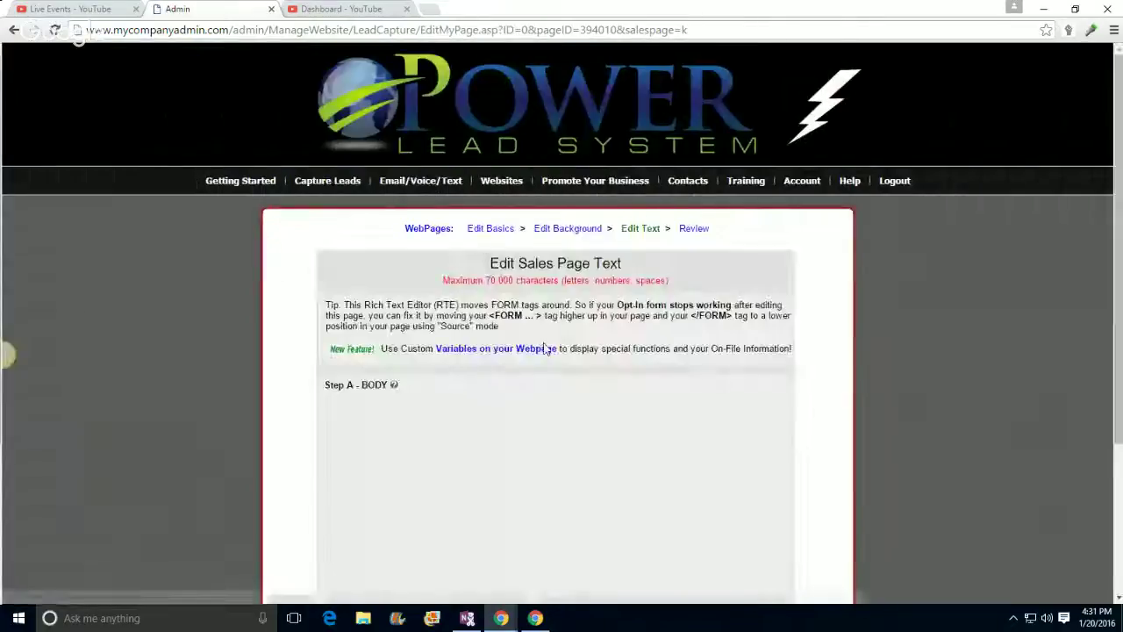
{"action": "scroll", "coordinate": [218, 369], "scroll_direction": "down", "scroll_amount": 2}
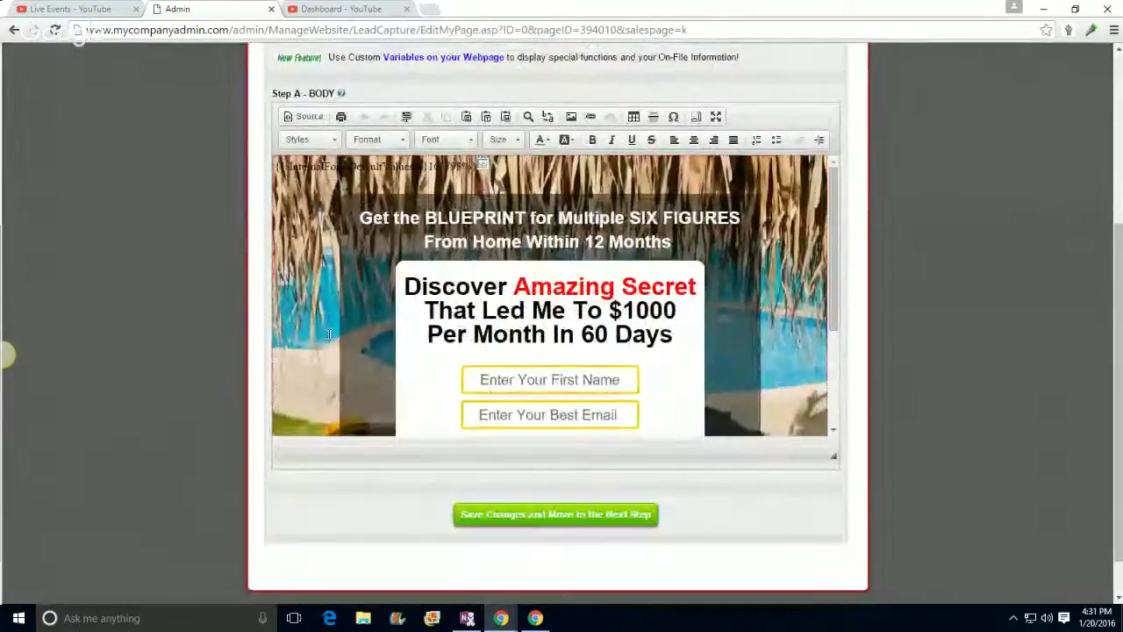
{"action": "scroll", "coordinate": [539, 290], "scroll_direction": "up", "scroll_amount": 2}
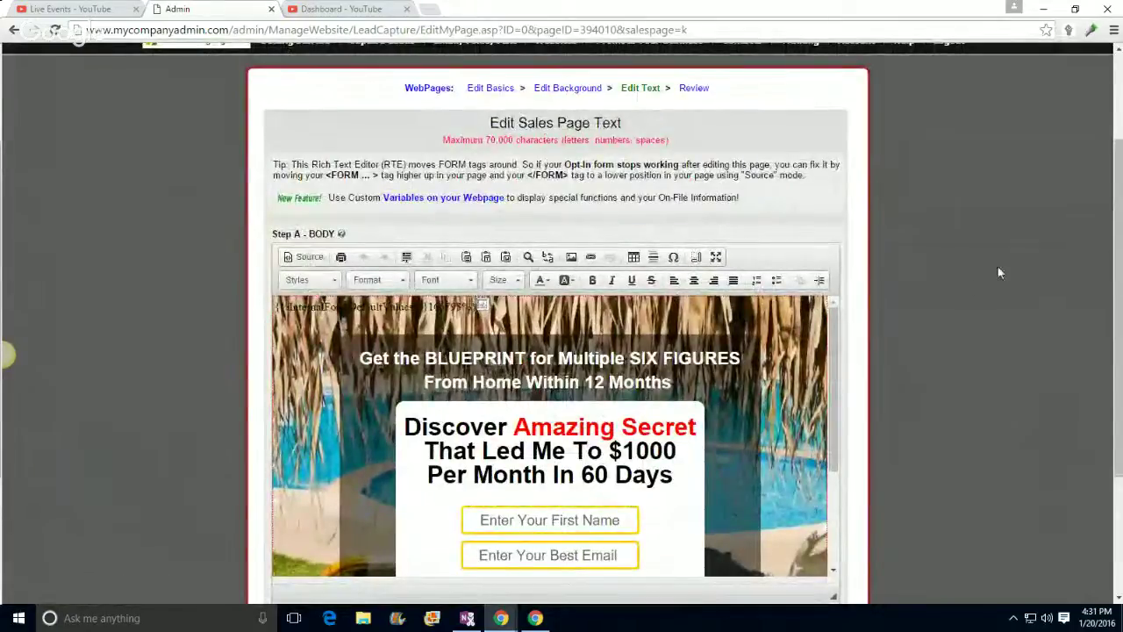
{"action": "left_click", "coordinate": [716, 257]}
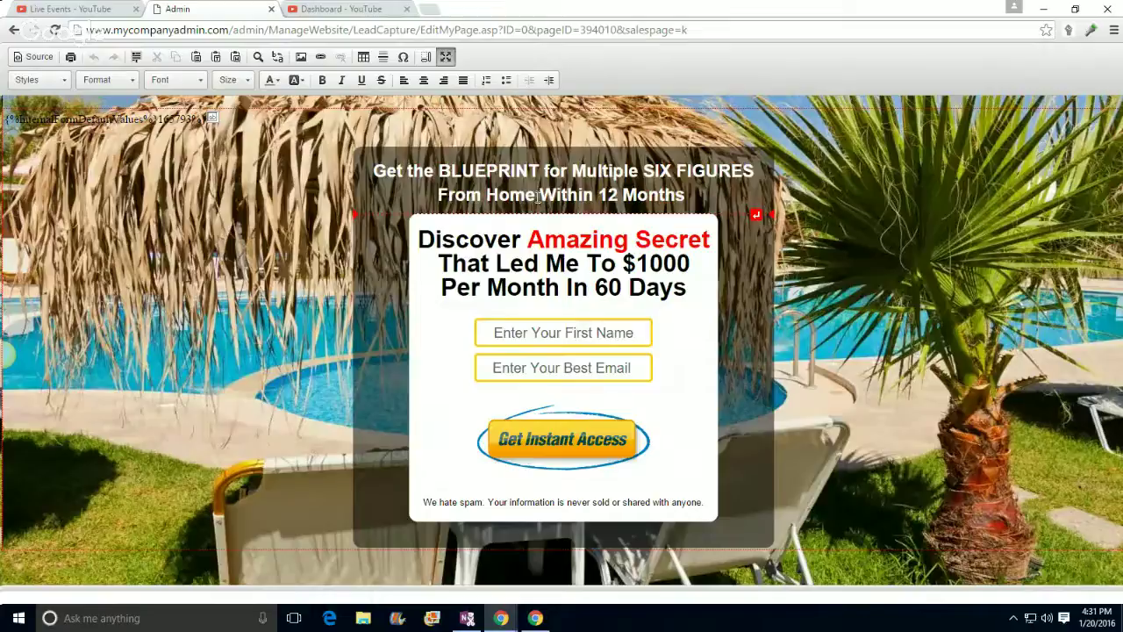
{"action": "left_click", "coordinate": [445, 59]}
{"action": "scroll", "coordinate": [443, 65], "scroll_direction": "up", "scroll_amount": 3}
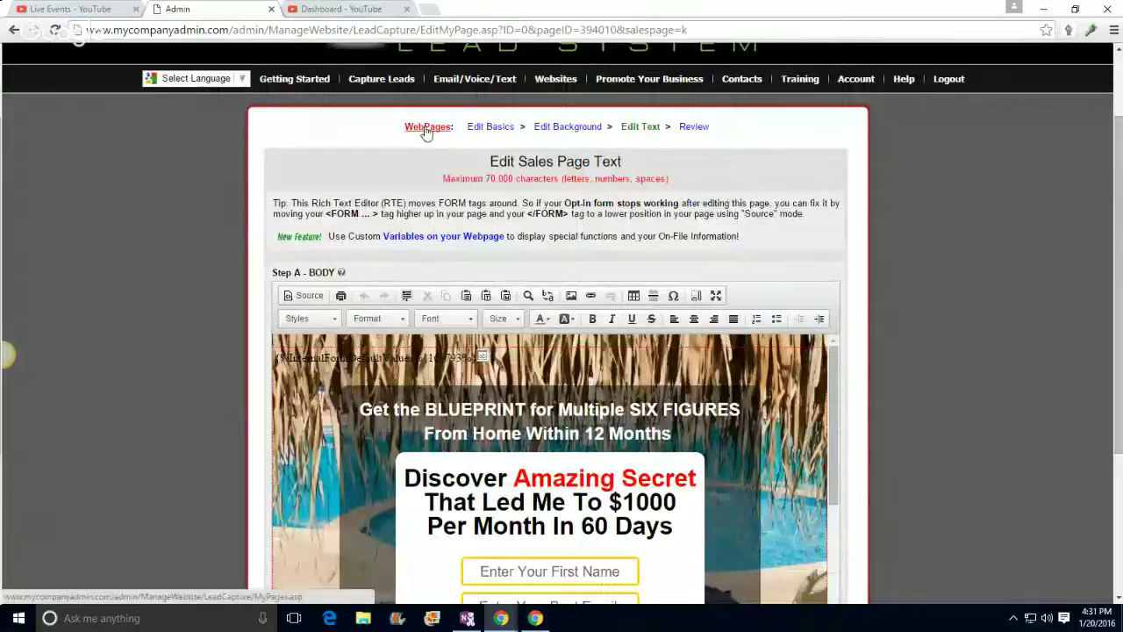
Step: Open the Edit Basics link in a new tab, then return to the page text editor tab
{"action": "right_click", "coordinate": [483, 132]}
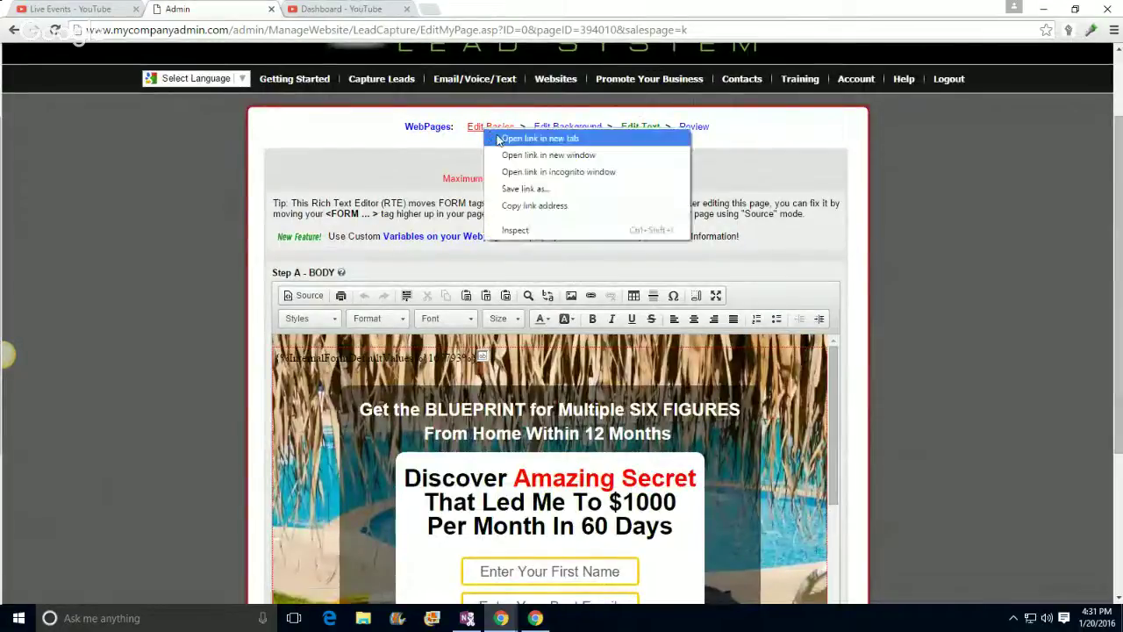
{"action": "left_click", "coordinate": [497, 138]}
{"action": "left_click", "coordinate": [357, 9]}
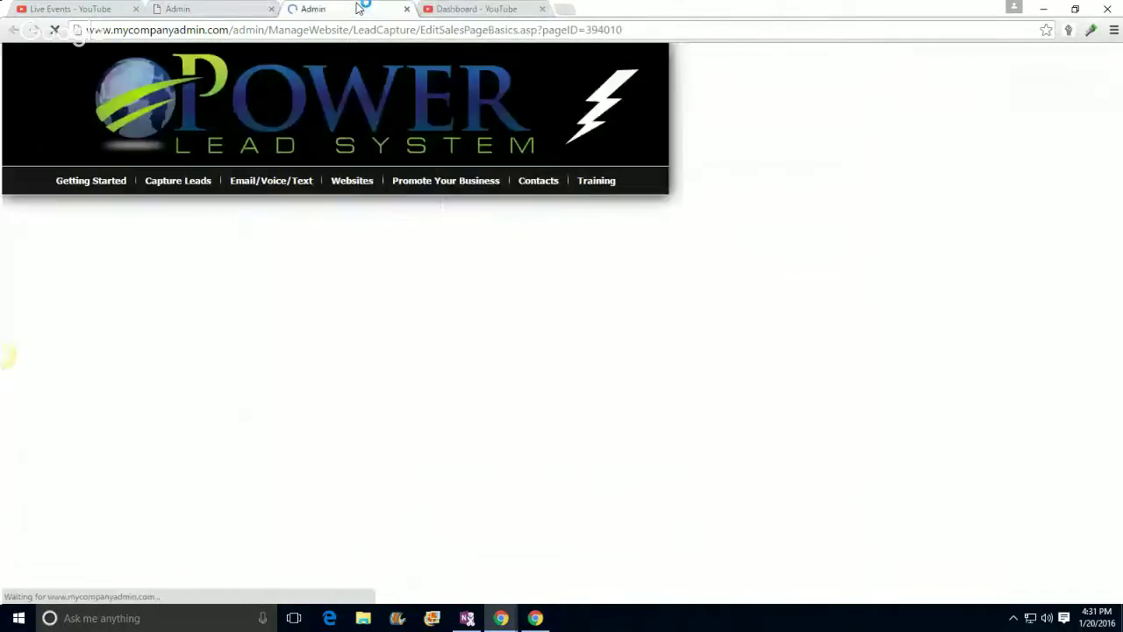
{"action": "scroll", "coordinate": [204, 302], "scroll_direction": "down", "scroll_amount": 3}
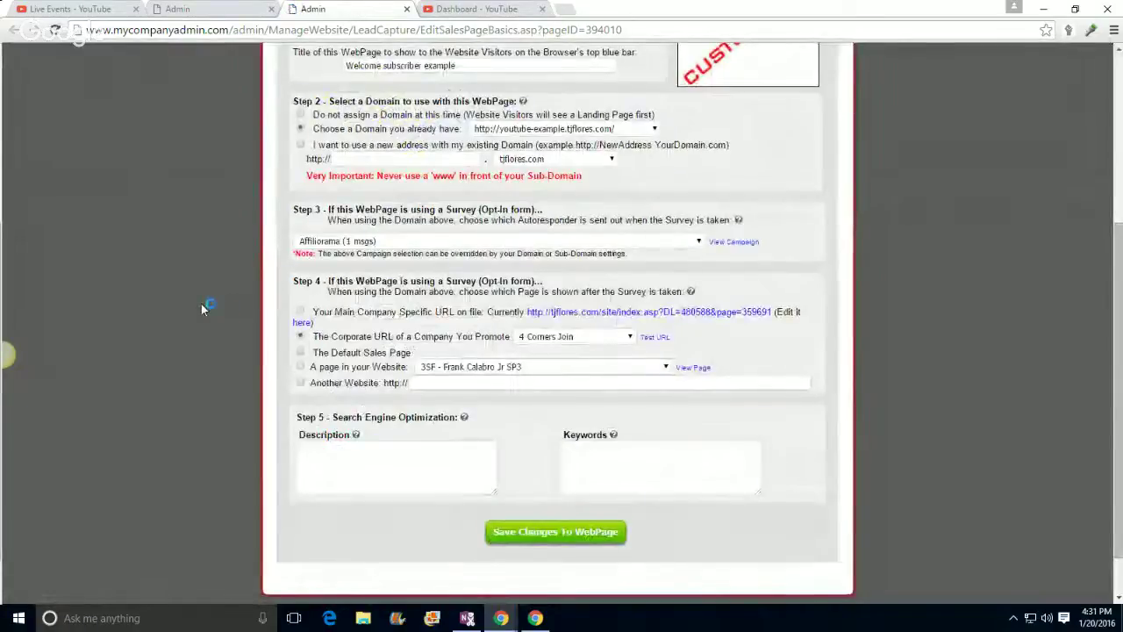
{"action": "left_click", "coordinate": [471, 8]}
{"action": "left_click", "coordinate": [311, 9]}
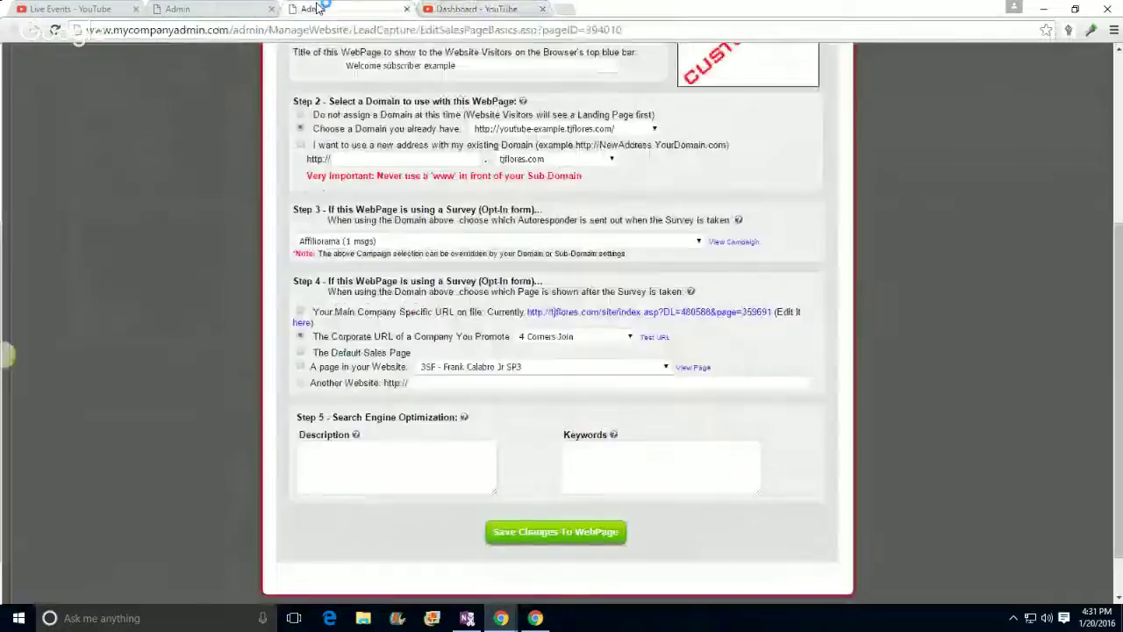
{"action": "scroll", "coordinate": [344, 242], "scroll_direction": "up", "scroll_amount": 3}
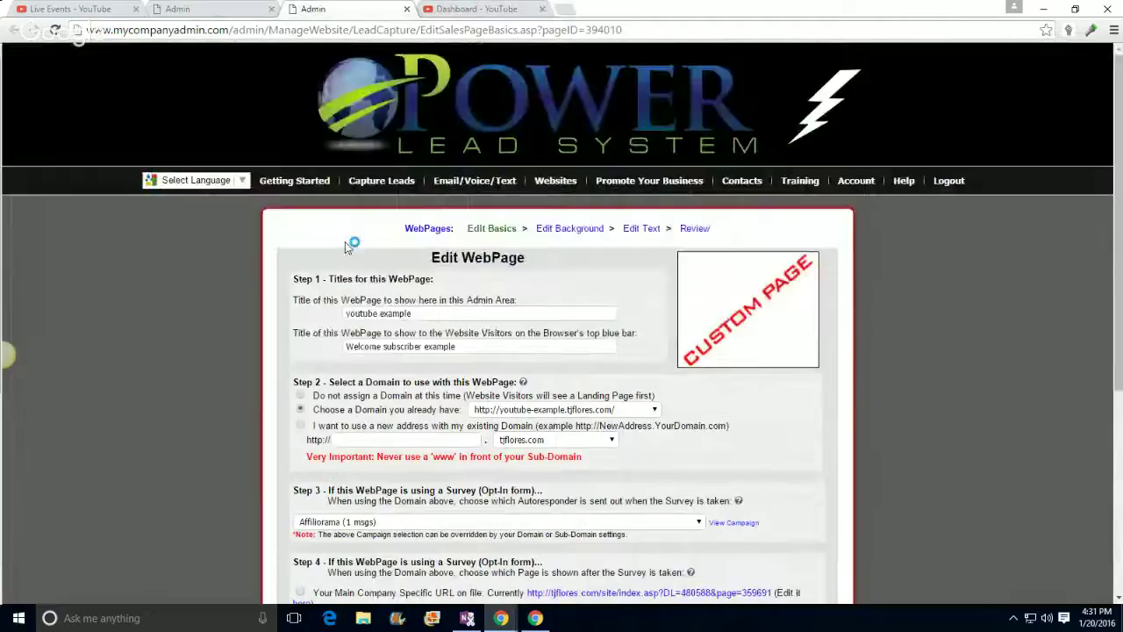
{"action": "left_click", "coordinate": [182, 10]}
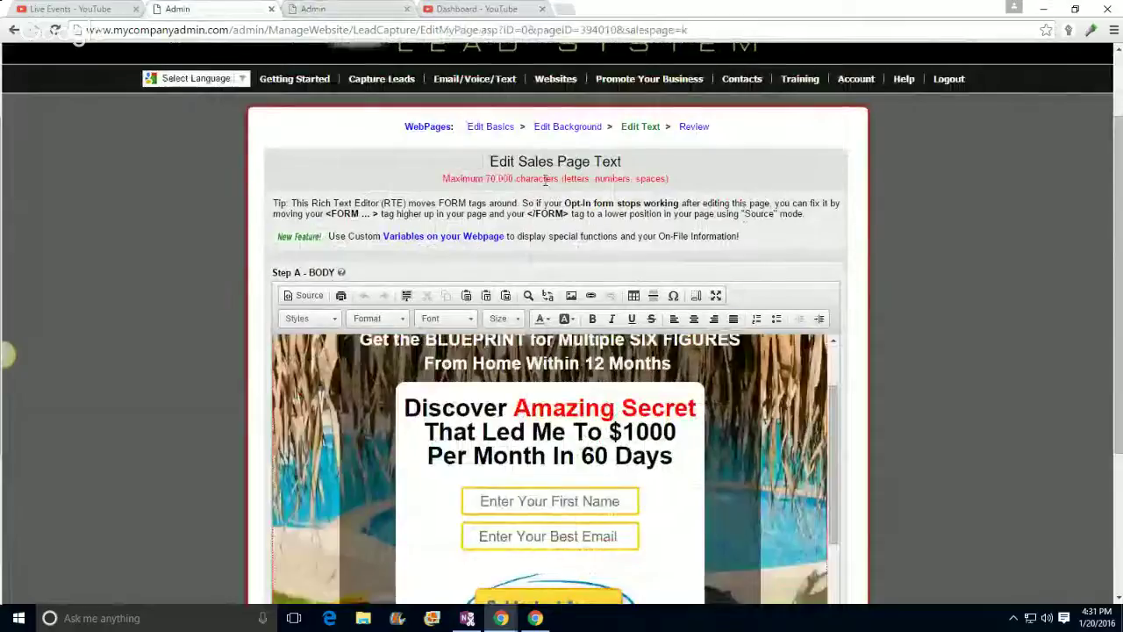
Step: In the maximized editor, replace the old headline wording with '$18 Business That Will Rank'
{"action": "scroll", "coordinate": [966, 257], "scroll_direction": "down", "scroll_amount": 1}
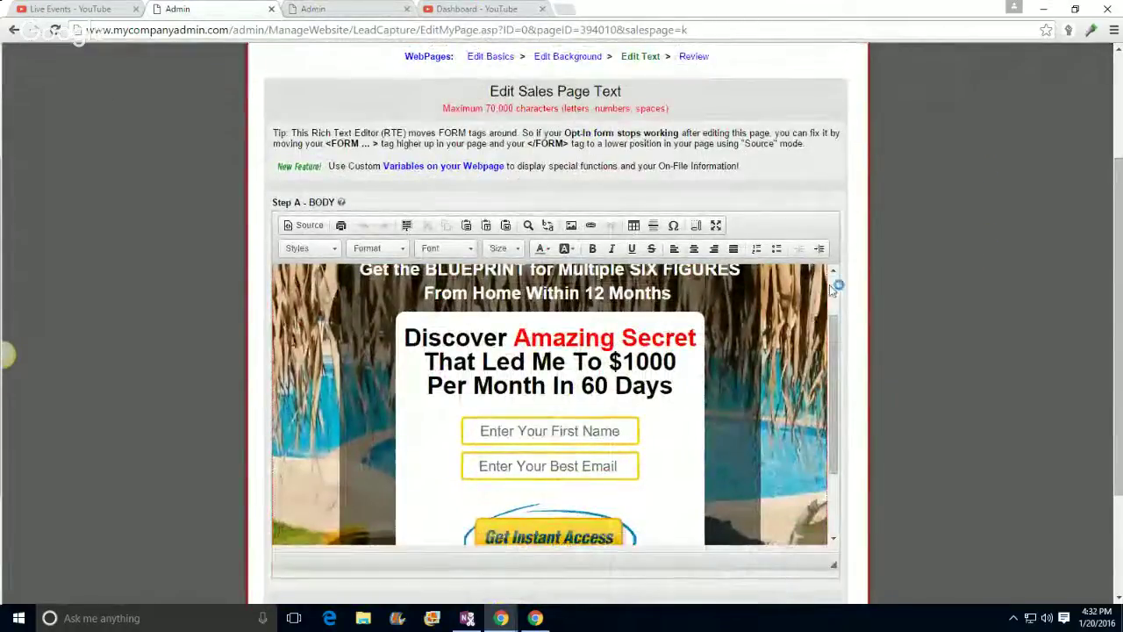
{"action": "left_click", "coordinate": [715, 226]}
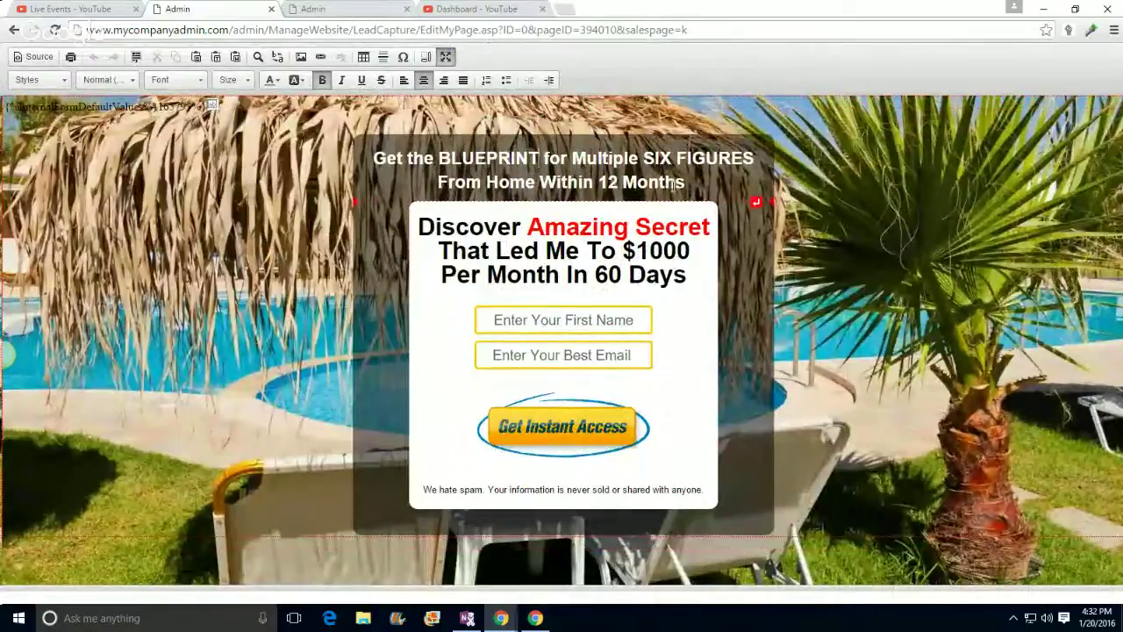
{"action": "left_click", "coordinate": [691, 181]}
{"action": "key", "text": "BackSpace"}
{"action": "key", "text": "BackSpace"}
{"action": "key", "text": "BackSpace"}
{"action": "key", "text": "BackSpace"}
{"action": "key", "text": "BackSpace"}
{"action": "key", "text": "BackSpace"}
{"action": "key", "text": "BackSpace"}
{"action": "key", "text": "BackSpace"}
{"action": "key", "text": "BackSpace"}
{"action": "key", "text": "BackSpace"}
{"action": "key", "text": "BackSpace"}
{"action": "key", "text": "BackSpace"}
{"action": "key", "text": "BackSpace"}
{"action": "key", "text": "BackSpace"}
{"action": "key", "text": "BackSpace"}
{"action": "key", "text": "BackSpace"}
{"action": "key", "text": "BackSpace"}
{"action": "key", "text": "BackSpace"}
{"action": "key", "text": "BackSpace"}
{"action": "key", "text": "BackSpace"}
{"action": "key", "text": "BackSpace"}
{"action": "key", "text": "BackSpace"}
{"action": "key", "text": "BackSpace"}
{"action": "key", "text": "BackSpace"}
{"action": "key", "text": "BackSpace"}
{"action": "key", "text": "BackSpace"}
{"action": "key", "text": "BackSpace"}
{"action": "key", "text": "BackSpace"}
{"action": "key", "text": "BackSpace"}
{"action": "key", "text": "BackSpace"}
{"action": "key", "text": "BackSpace"}
{"action": "key", "text": "BackSpace"}
{"action": "key", "text": "BackSpace"}
{"action": "key", "text": "BackSpace"}
{"action": "key", "text": "BackSpace"}
{"action": "key", "text": "BackSpace"}
{"action": "key", "text": "BackSpace"}
{"action": "key", "text": "BackSpace"}
{"action": "key", "text": "BackSpace"}
{"action": "key", "text": "BackSpace"}
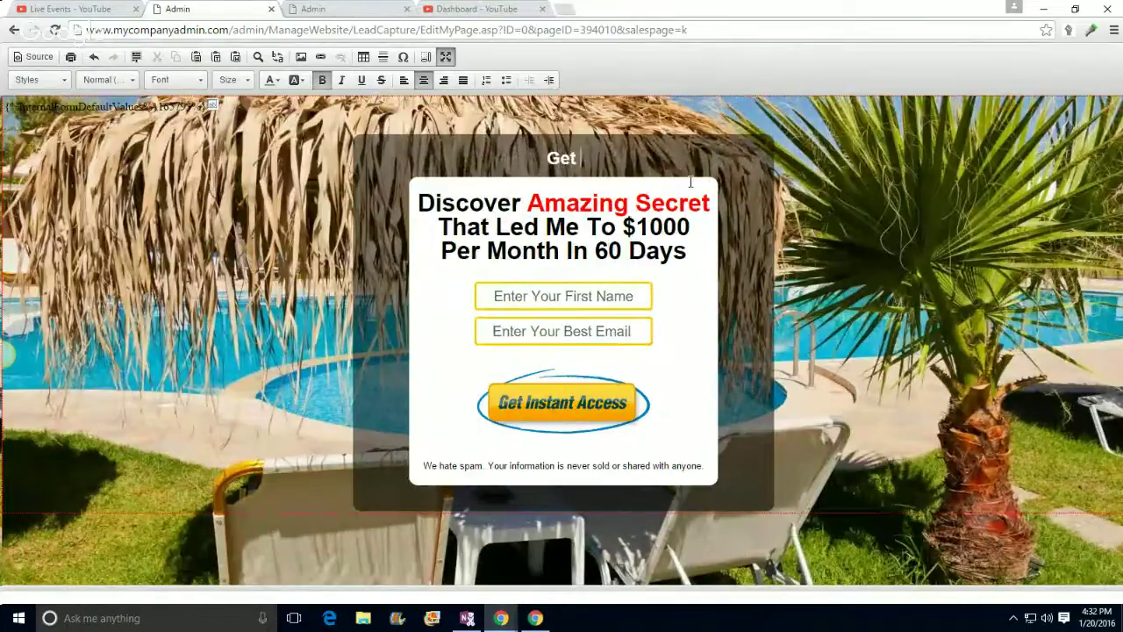
{"action": "type", "text": "my blue print"}
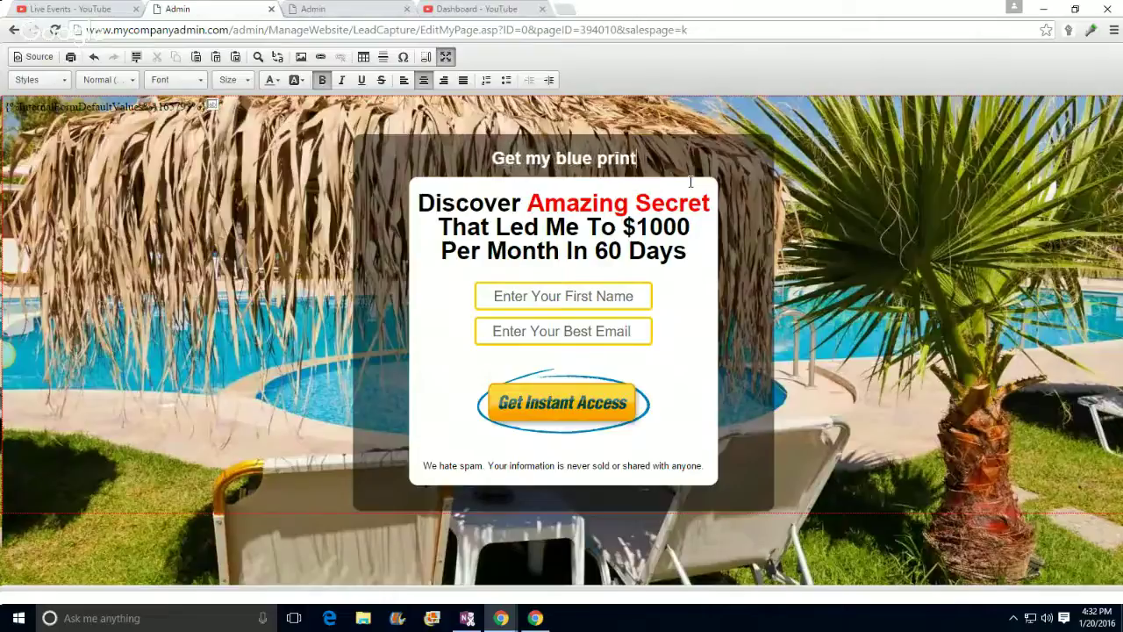
{"action": "key", "text": "BackSpace"}
{"action": "key", "text": "BackSpace"}
{"action": "key", "text": "BackSpace"}
{"action": "key", "text": "BackSpace"}
{"action": "key", "text": "BackSpace"}
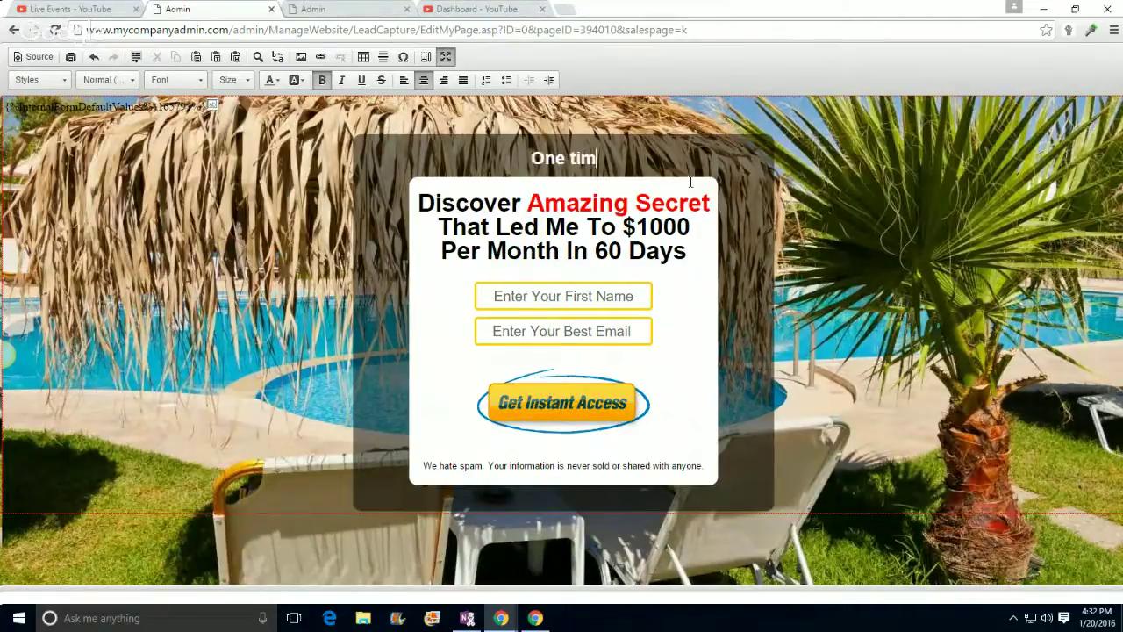
{"action": "type", "text": "$"}
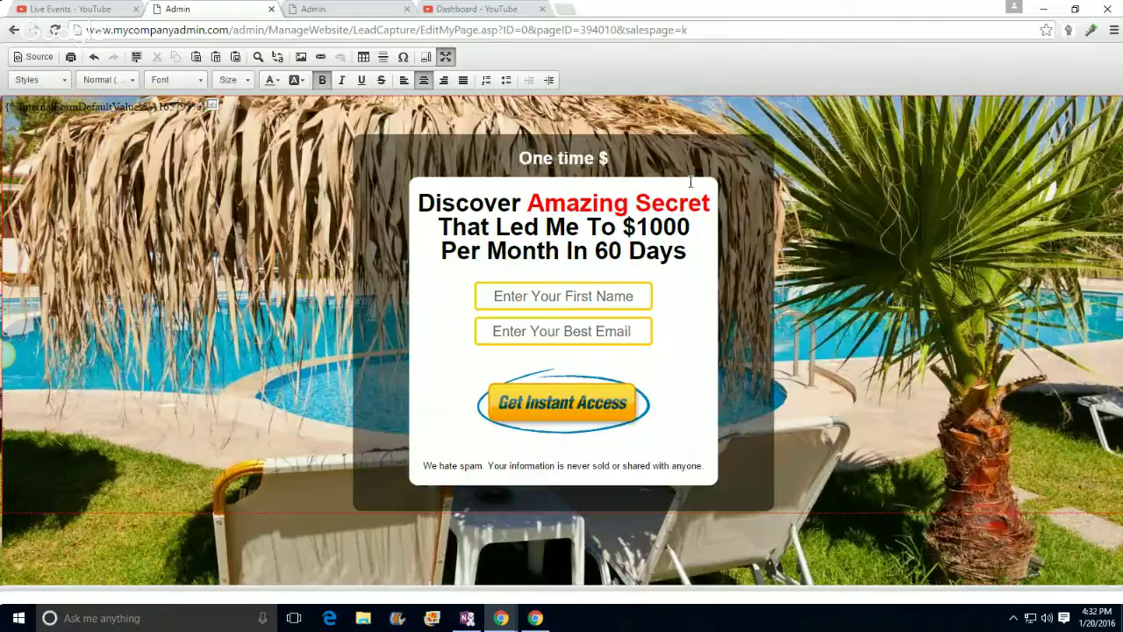
{"action": "type", "text": "18 Business"}
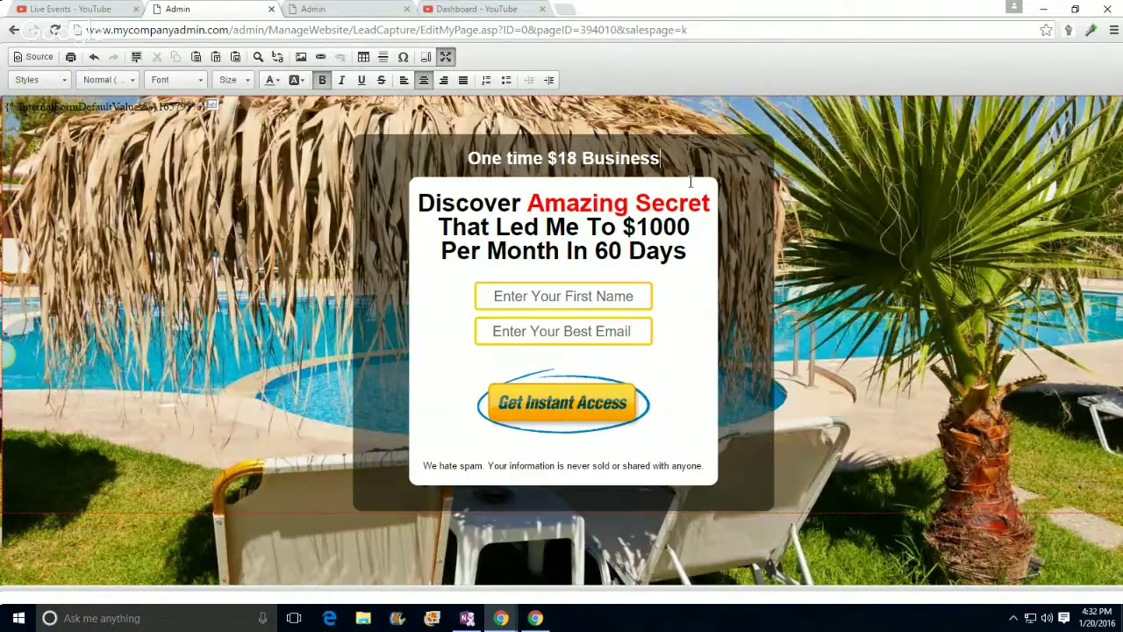
{"action": "type", "text": " than"}
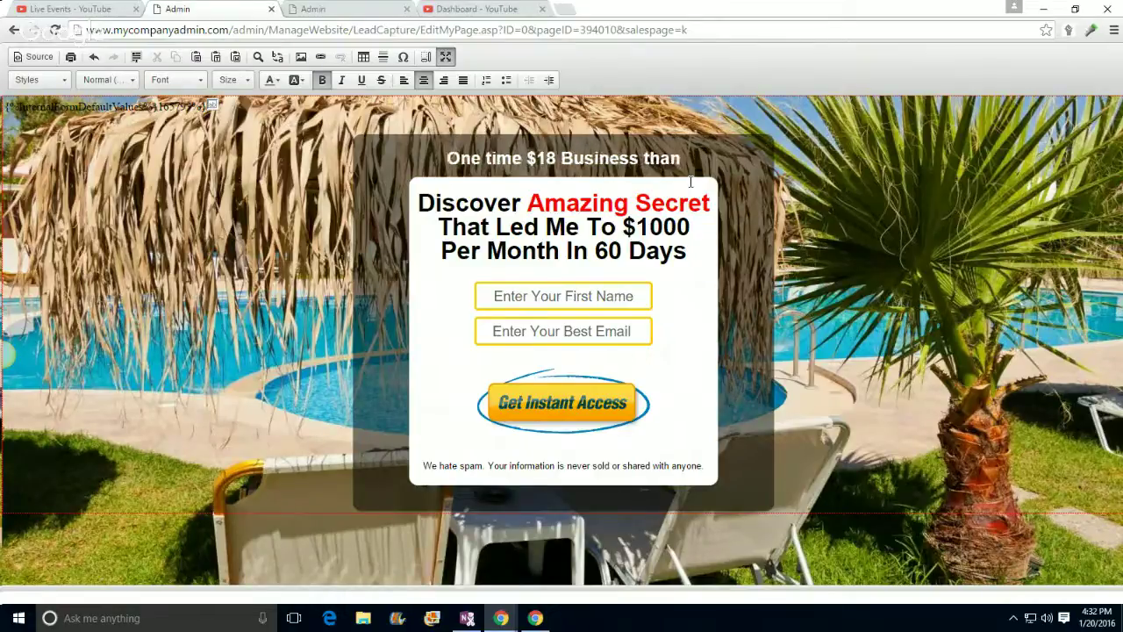
{"action": "key", "text": "BackSpace"}
{"action": "type", "text": "t"}
{"action": "key", "text": "BackSpace"}
{"action": "key", "text": "BackSpace"}
{"action": "key", "text": "BackSpace"}
{"action": "key", "text": "BackSpace"}
{"action": "key", "text": "BackSpace"}
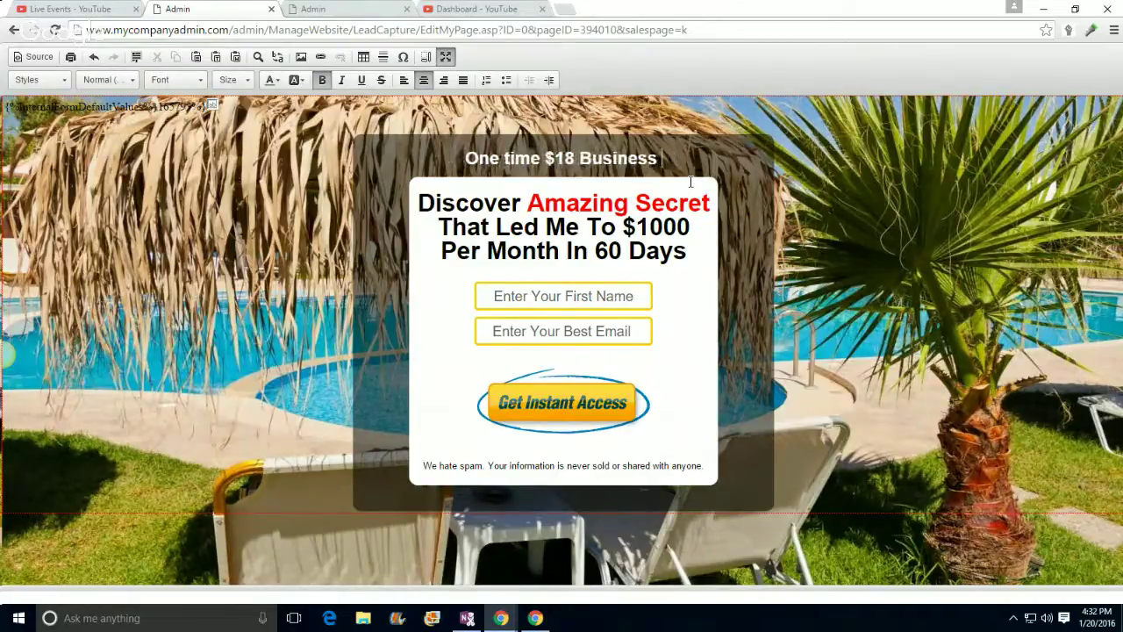
{"action": "type", "text": "Tha"}
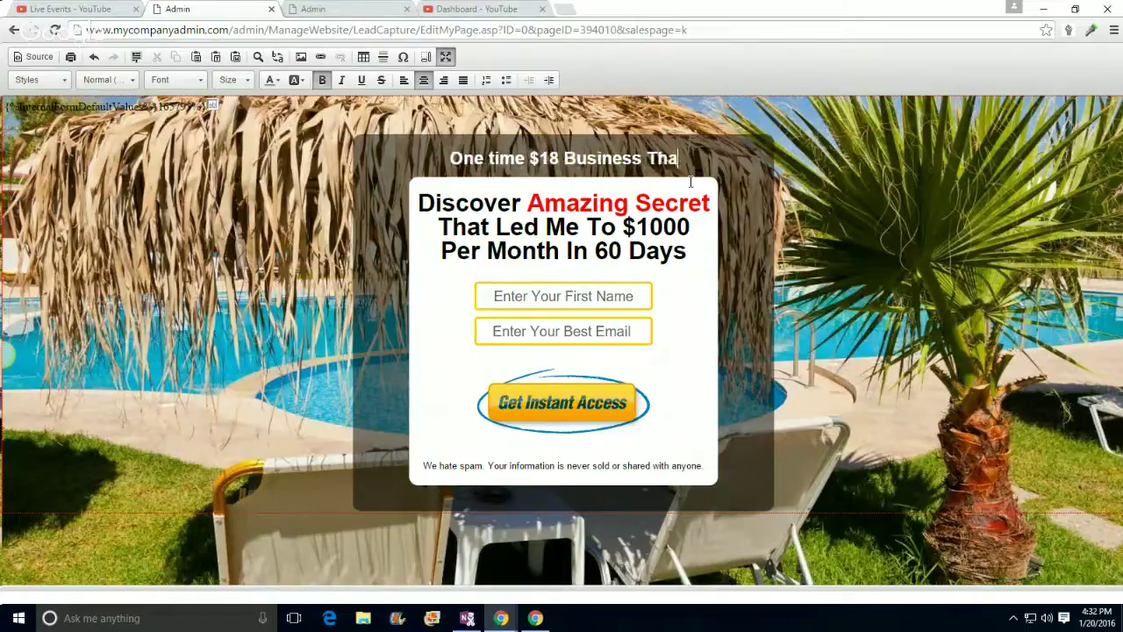
{"action": "type", "text": "t Will Rank"}
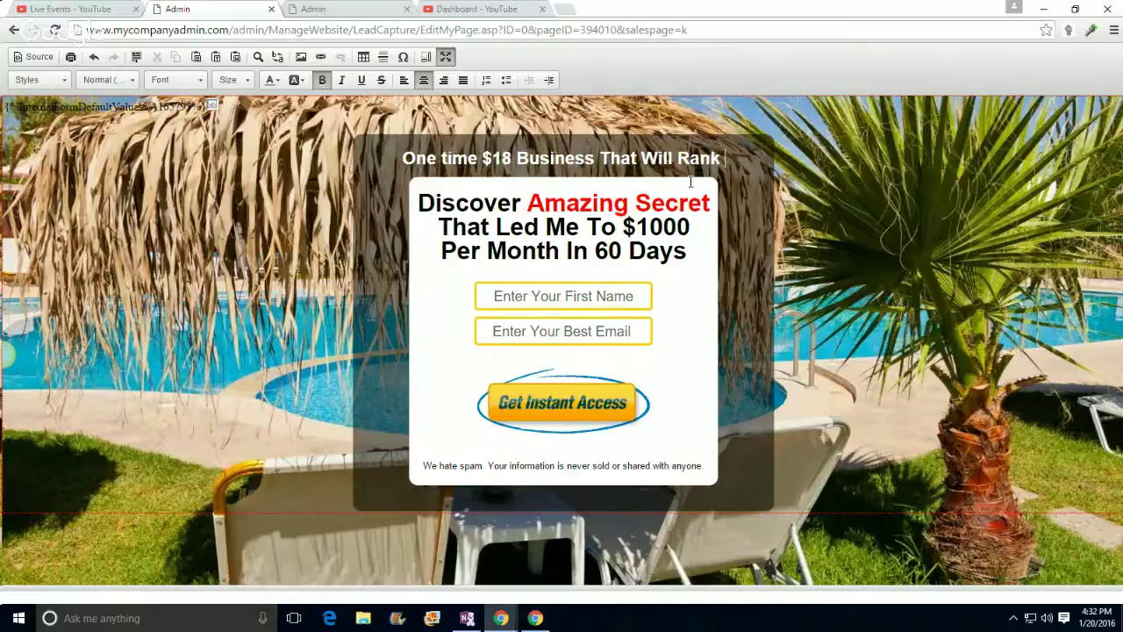
Step: Finish the headline with 'Tons OF Cash Over And Over Again!!!', fixing typos, and restore the editor
{"action": "type", "text": "Tons "}
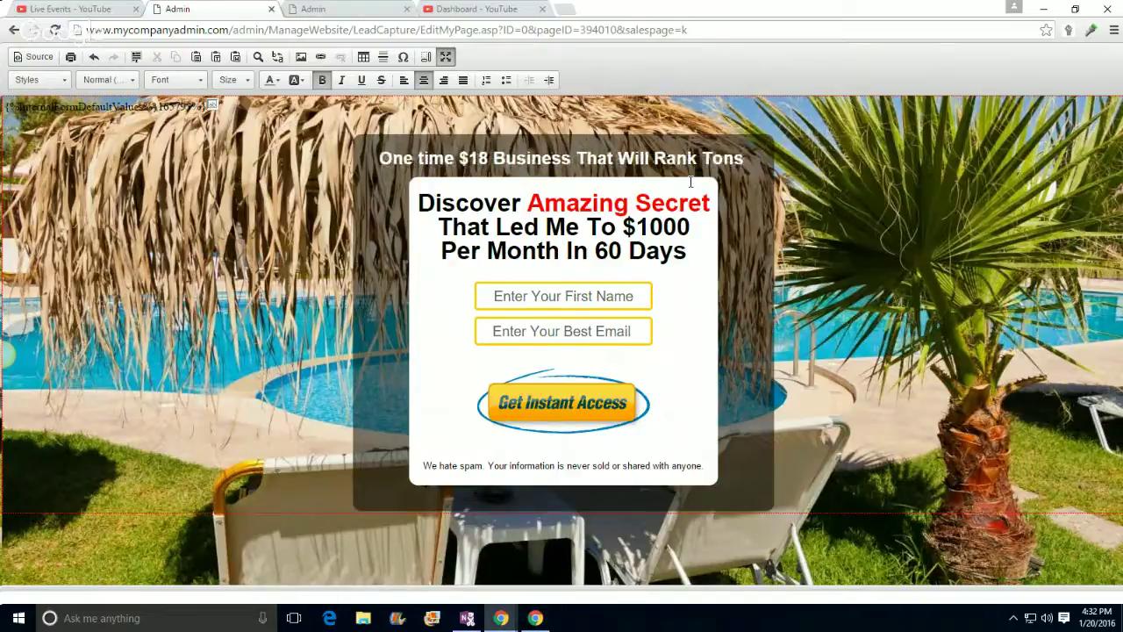
{"action": "type", "text": "OF Cash"}
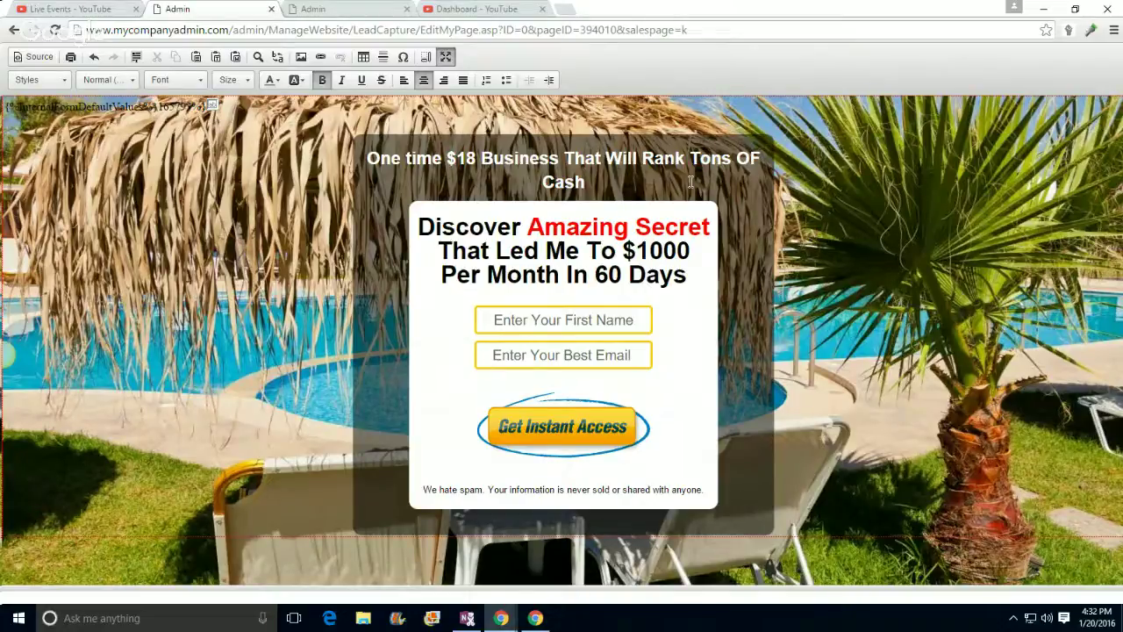
{"action": "type", "text": "Over ANd Over"}
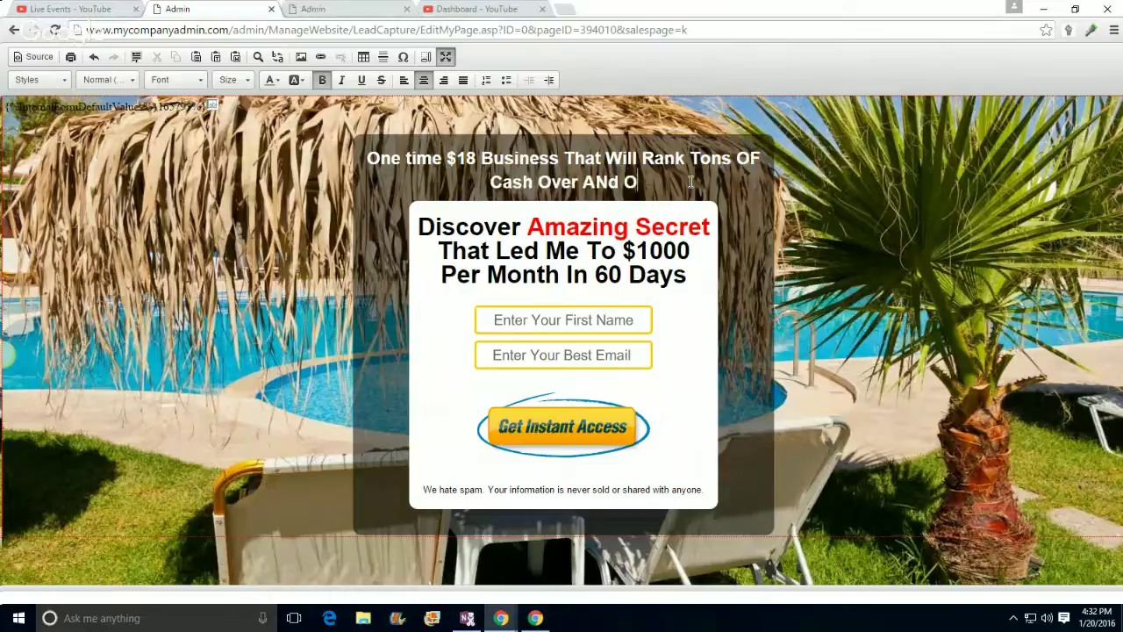
{"action": "type", "text": " Again"}
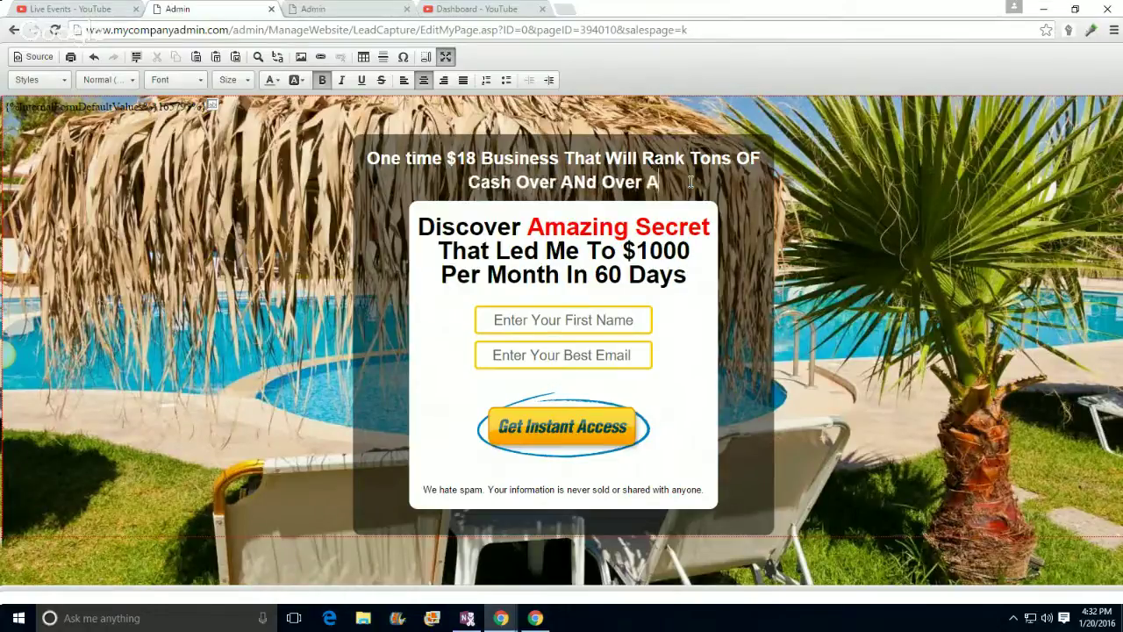
{"action": "left_click", "coordinate": [566, 175]}
{"action": "key", "text": "BackSpace"}
{"action": "type", "text": "n"}
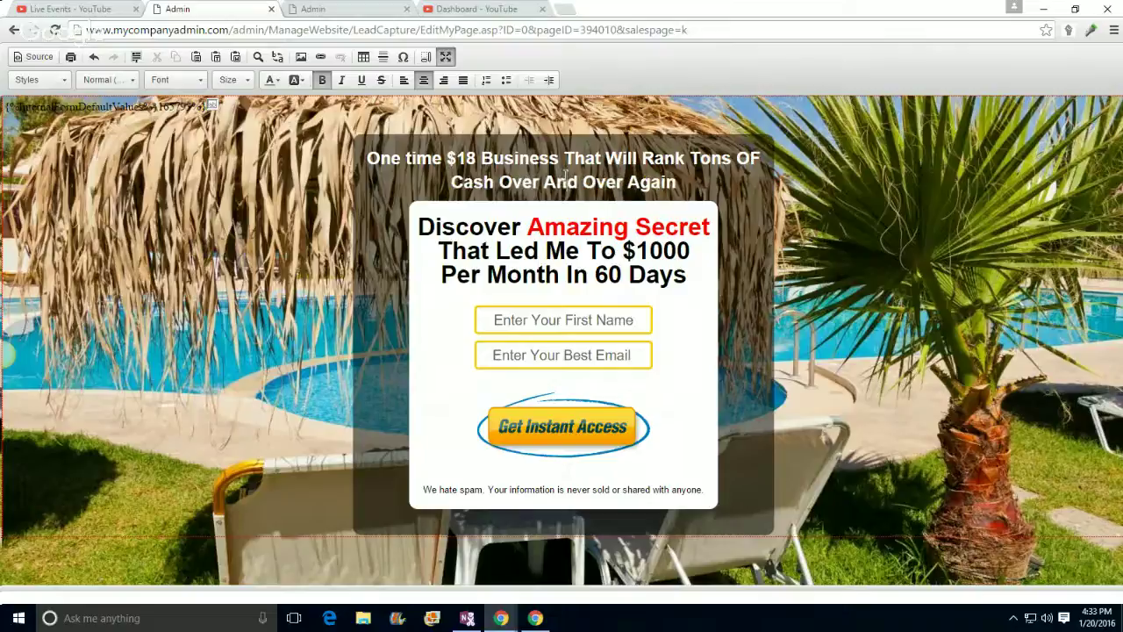
{"action": "left_click", "coordinate": [677, 181]}
{"action": "type", "text": "!!"}
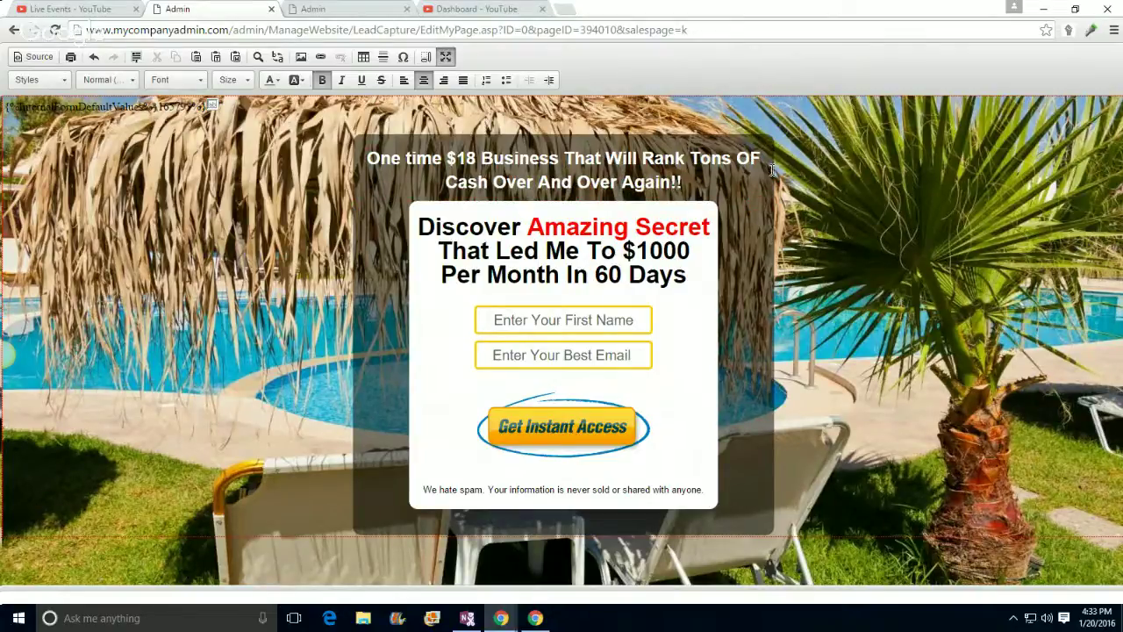
{"action": "type", "text": "!"}
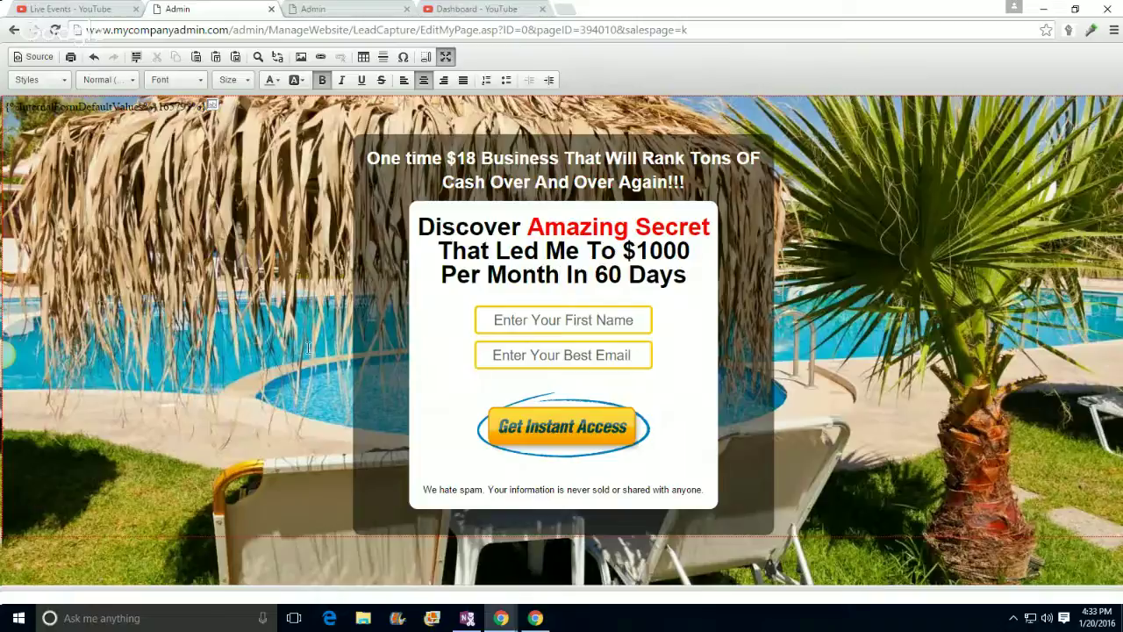
{"action": "left_click", "coordinate": [447, 56]}
Step: Save the page text and open the published capture page from the Review step
{"action": "scroll", "coordinate": [973, 368], "scroll_direction": "up", "scroll_amount": 2}
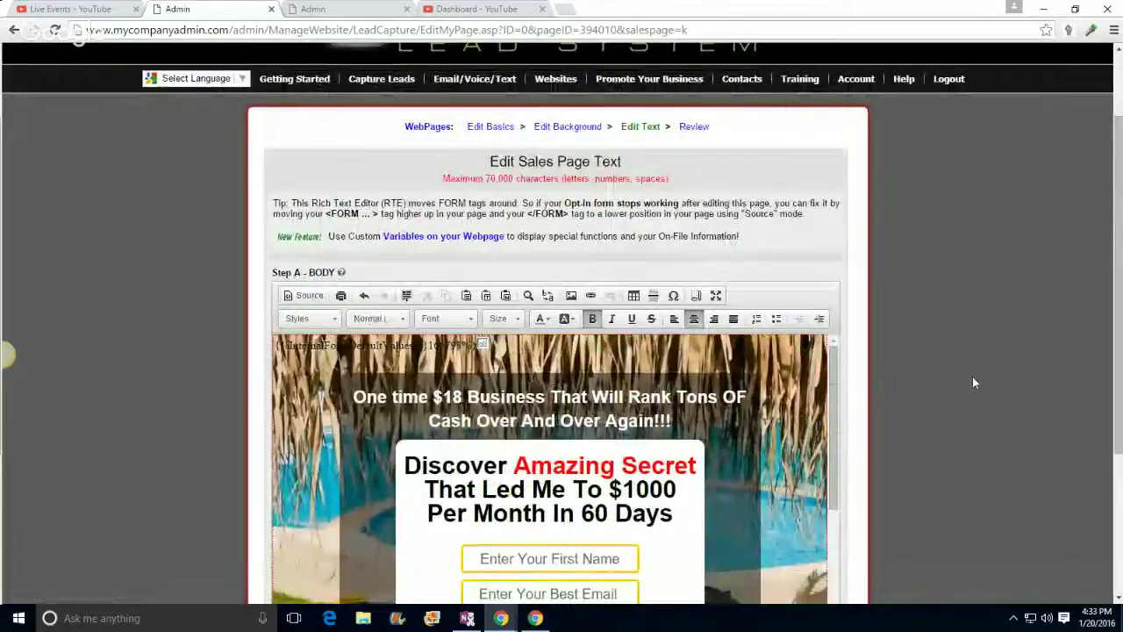
{"action": "scroll", "coordinate": [972, 377], "scroll_direction": "down", "scroll_amount": 3}
{"action": "left_click", "coordinate": [527, 464]}
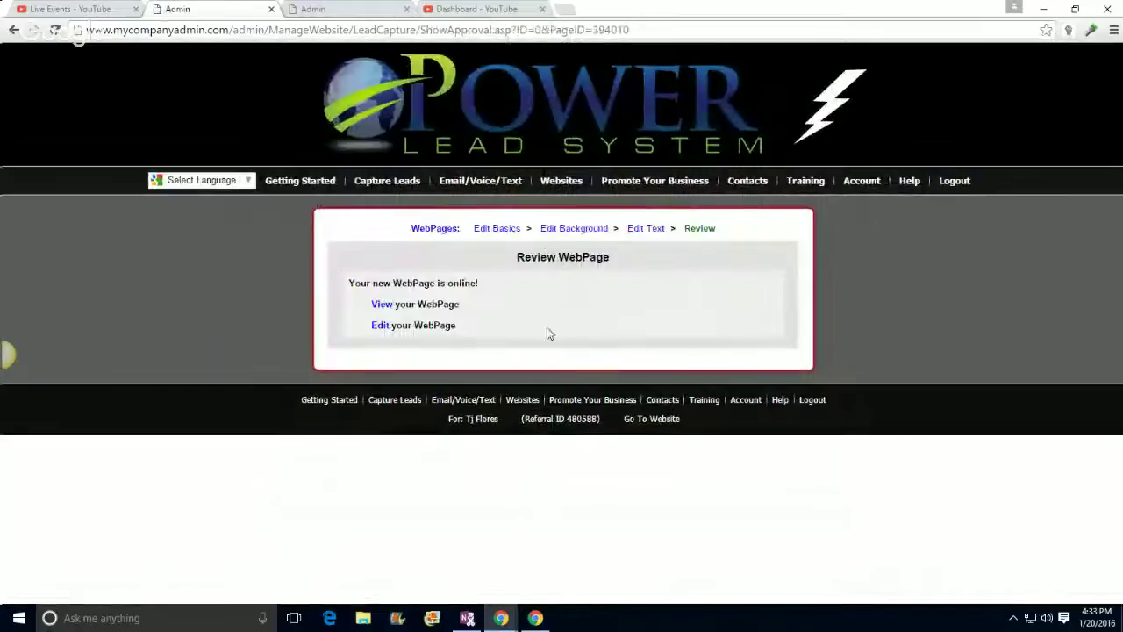
{"action": "left_click", "coordinate": [383, 304]}
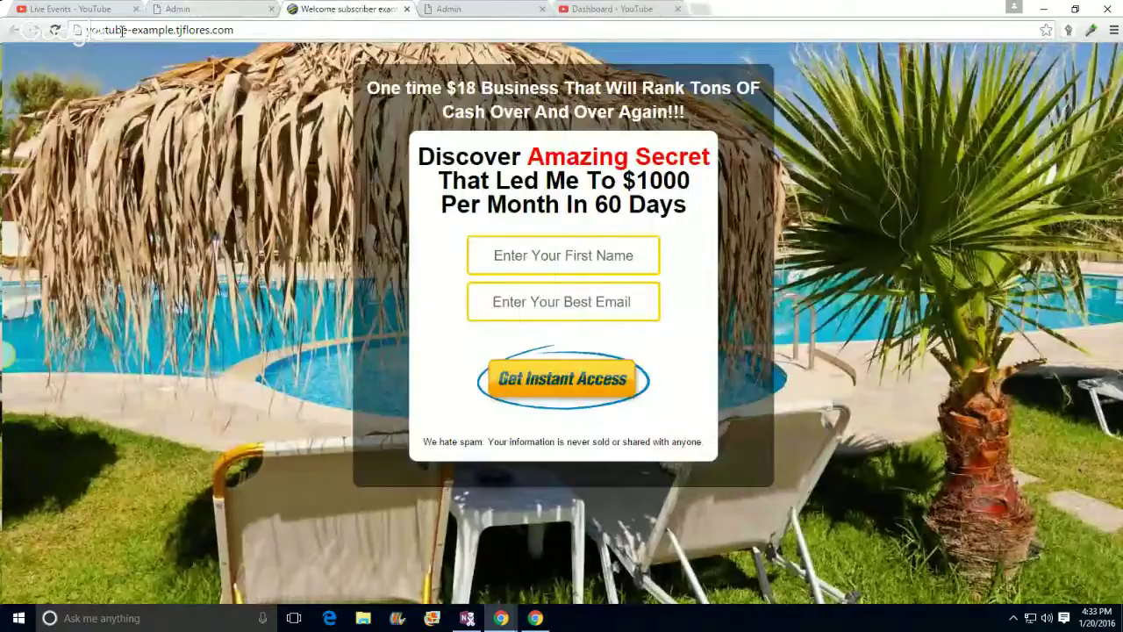
Step: Copy the published capture page's web address and bookmark the page
{"action": "left_click_drag", "start_coordinate": [88, 33], "coordinate": [231, 37]}
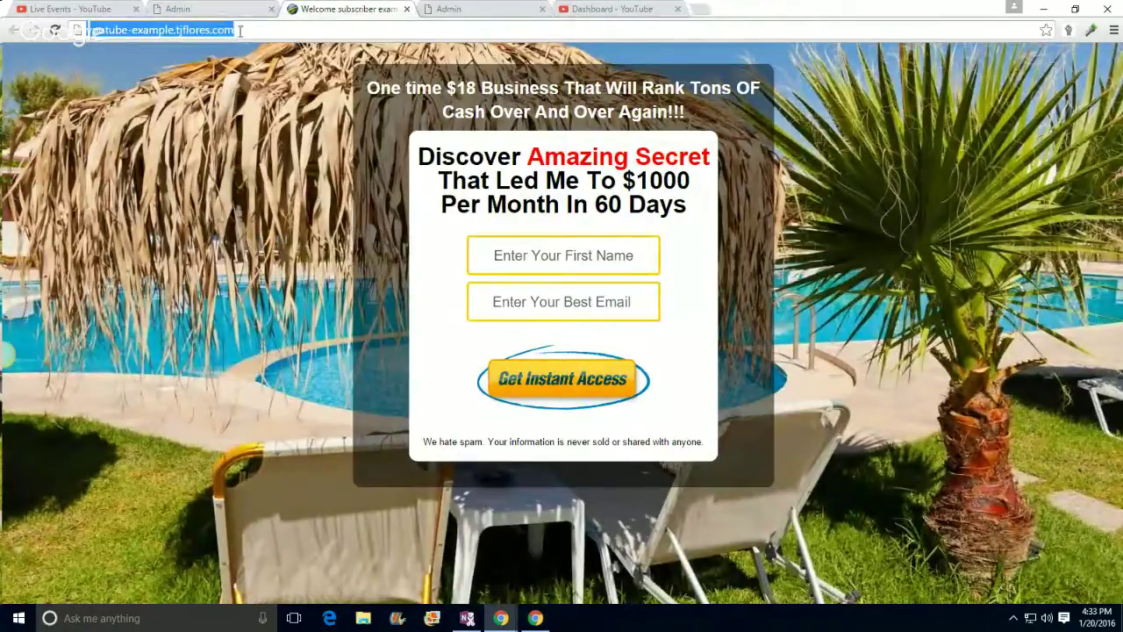
{"action": "triple_click", "coordinate": [240, 31]}
{"action": "right_click", "coordinate": [240, 32]}
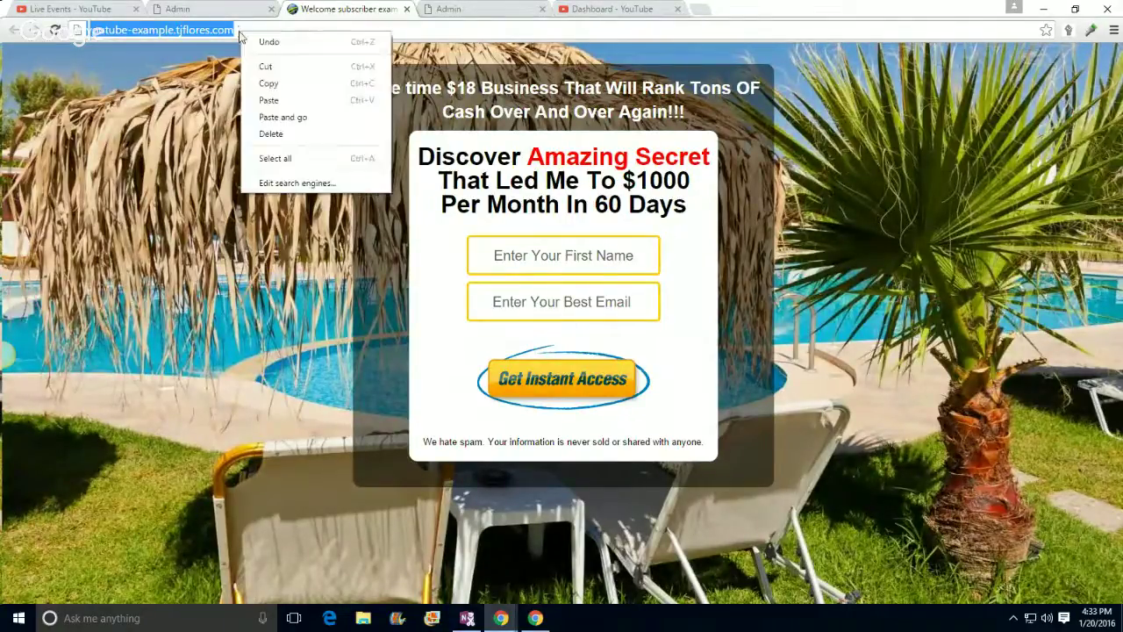
{"action": "left_click", "coordinate": [268, 83]}
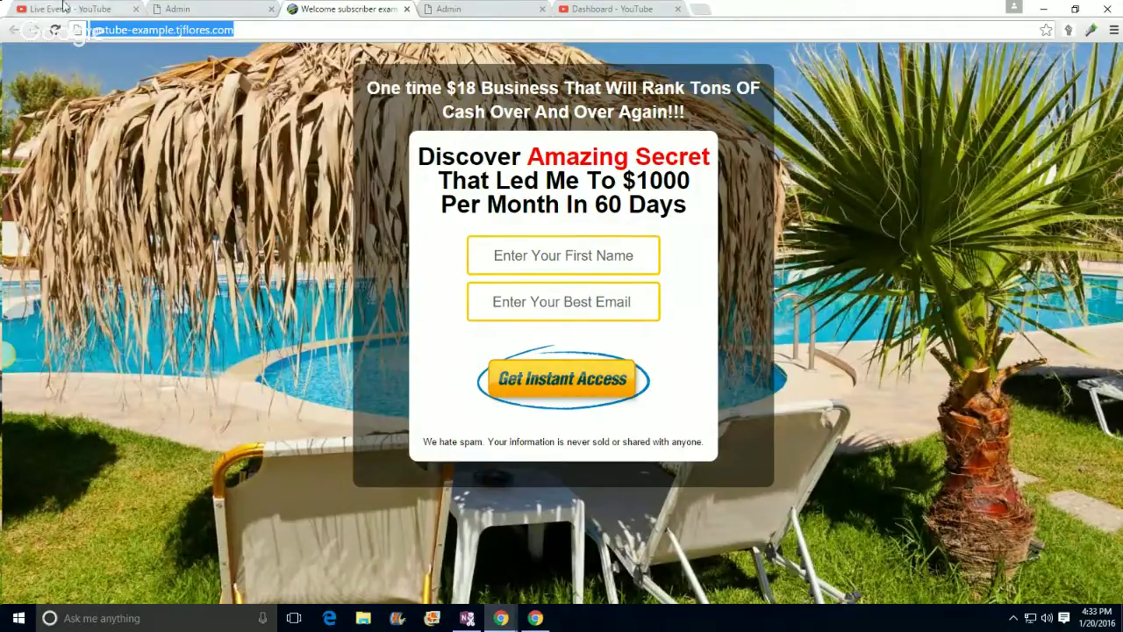
{"action": "left_click", "coordinate": [63, 7]}
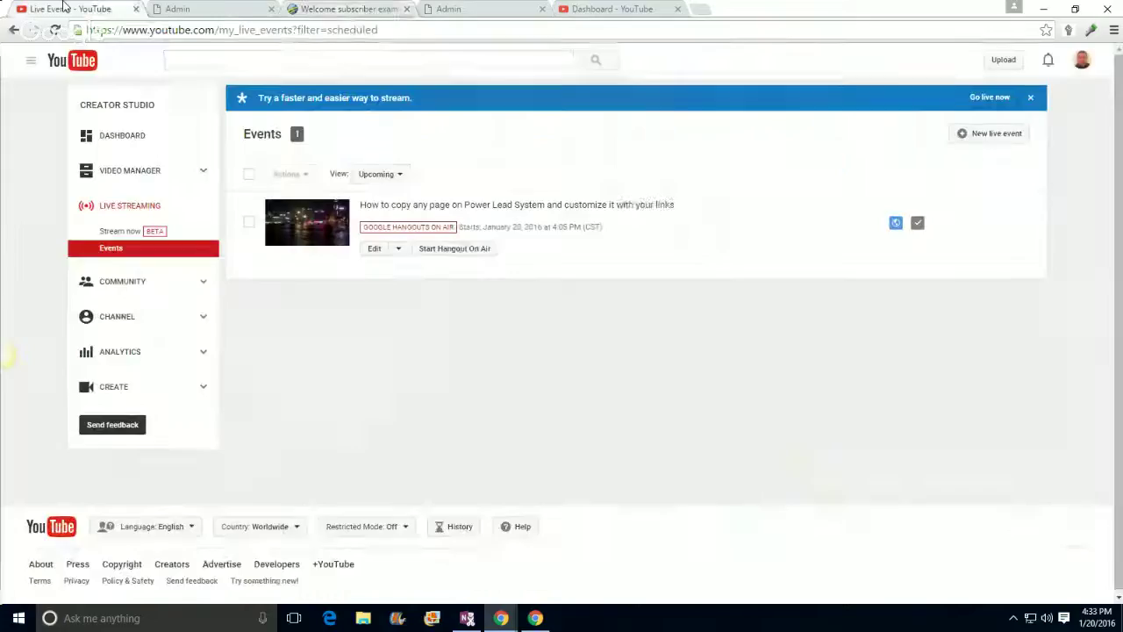
{"action": "left_click", "coordinate": [224, 7]}
{"action": "left_click", "coordinate": [346, 9]}
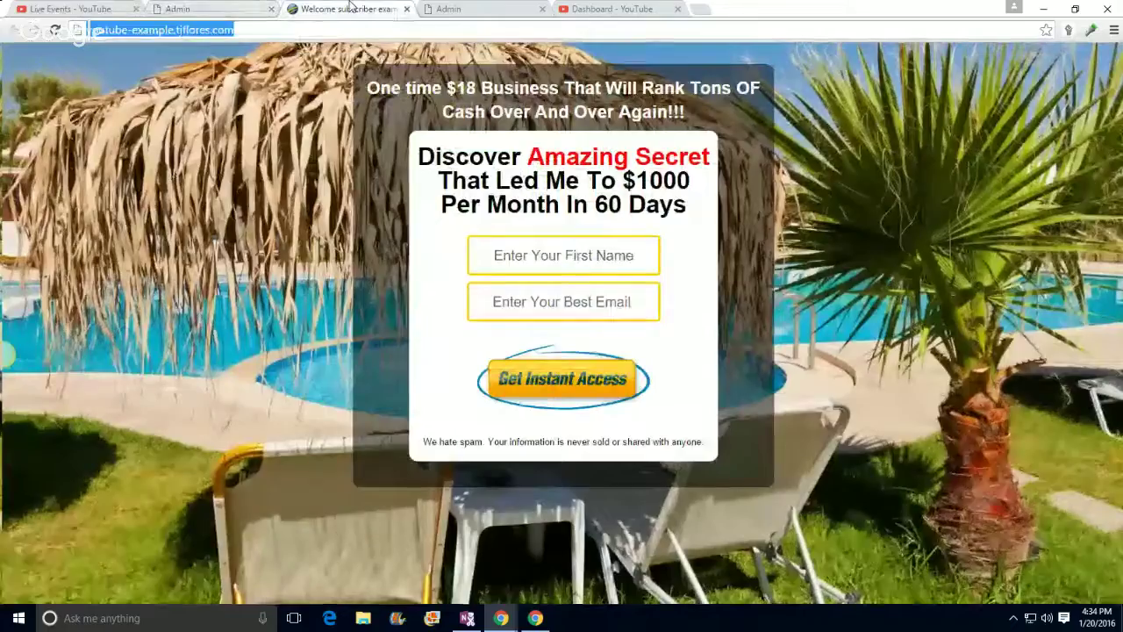
{"action": "left_click", "coordinate": [1045, 30]}
{"action": "left_click", "coordinate": [1009, 130]}
{"action": "left_click", "coordinate": [406, 162]}
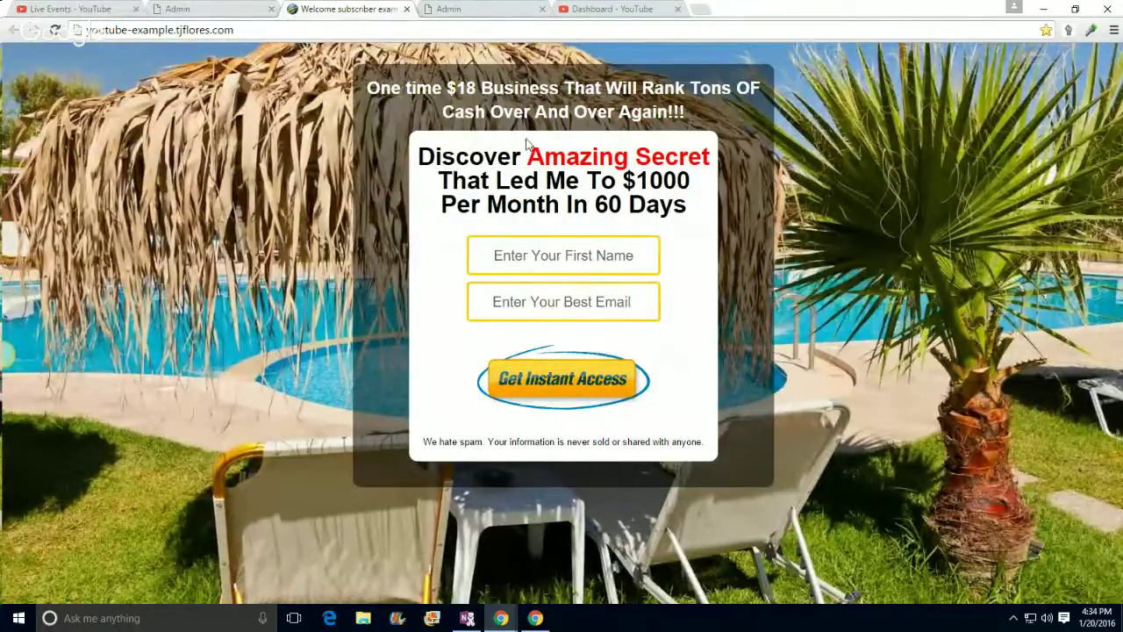
Step: Submit a test sign-up with a first name and email, pass verification, and continue to the join page
{"action": "left_click", "coordinate": [541, 251]}
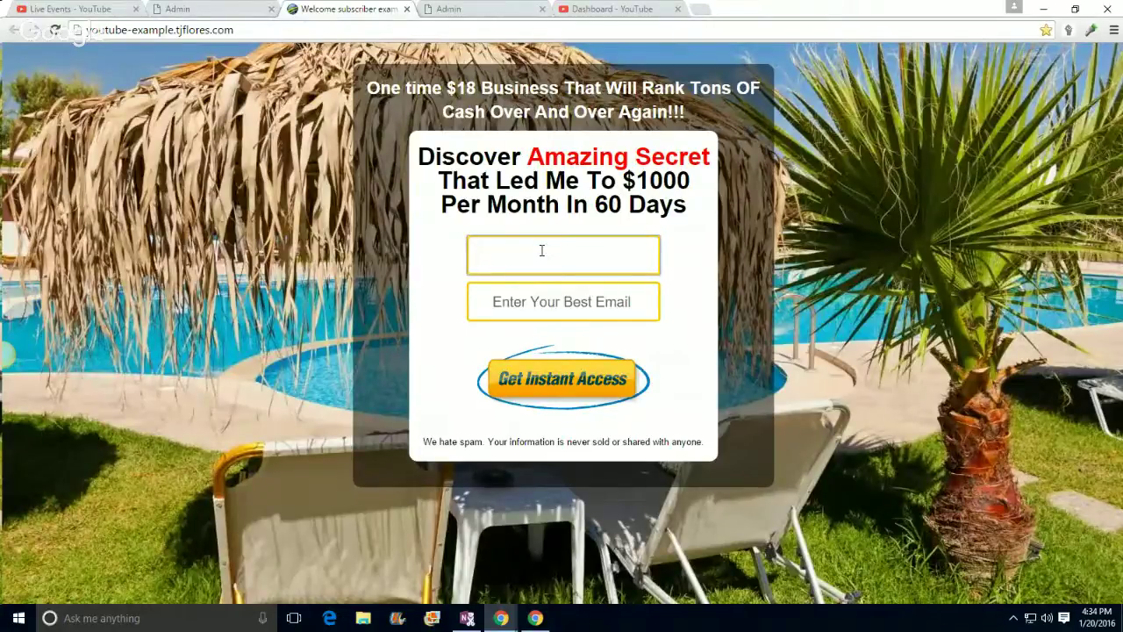
{"action": "type", "text": "TJ Flores"}
{"action": "left_click", "coordinate": [559, 302]}
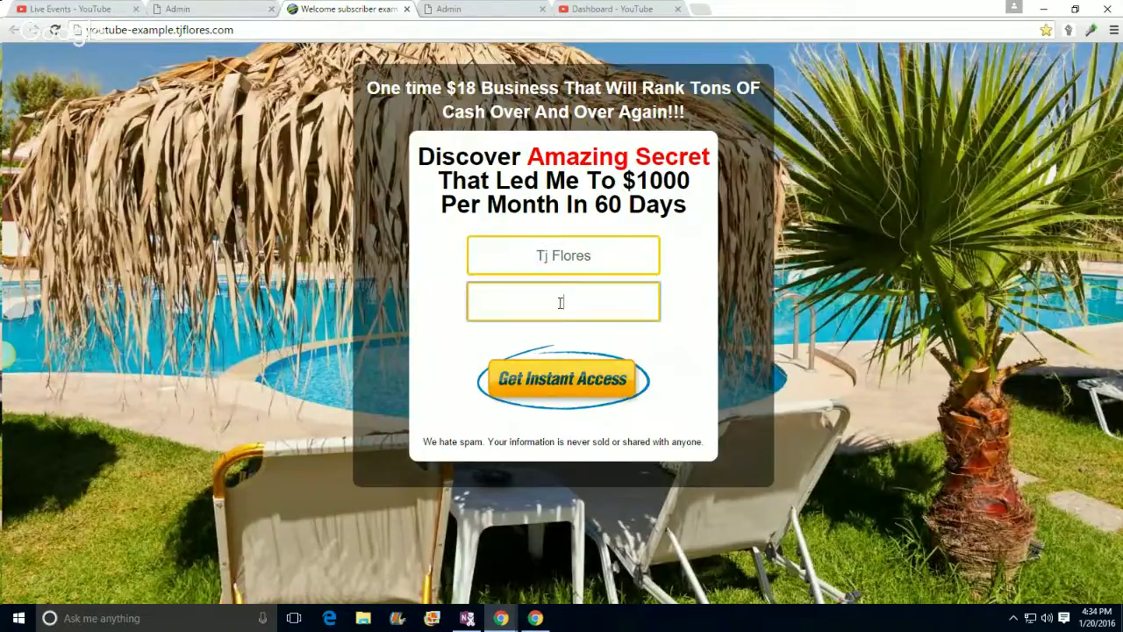
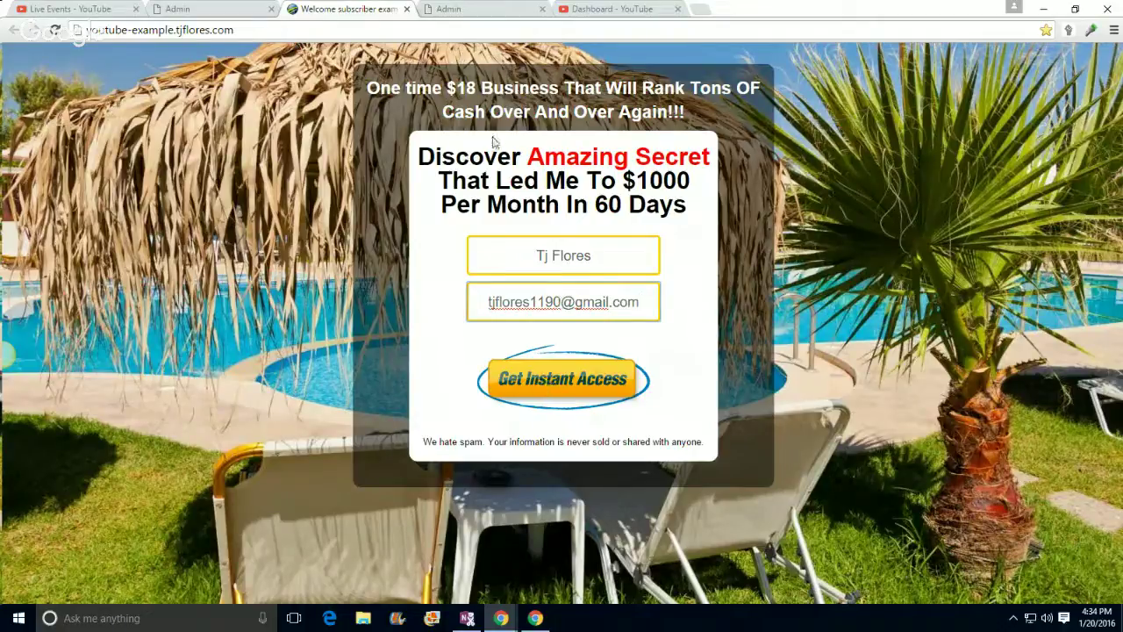
{"action": "left_click", "coordinate": [558, 383]}
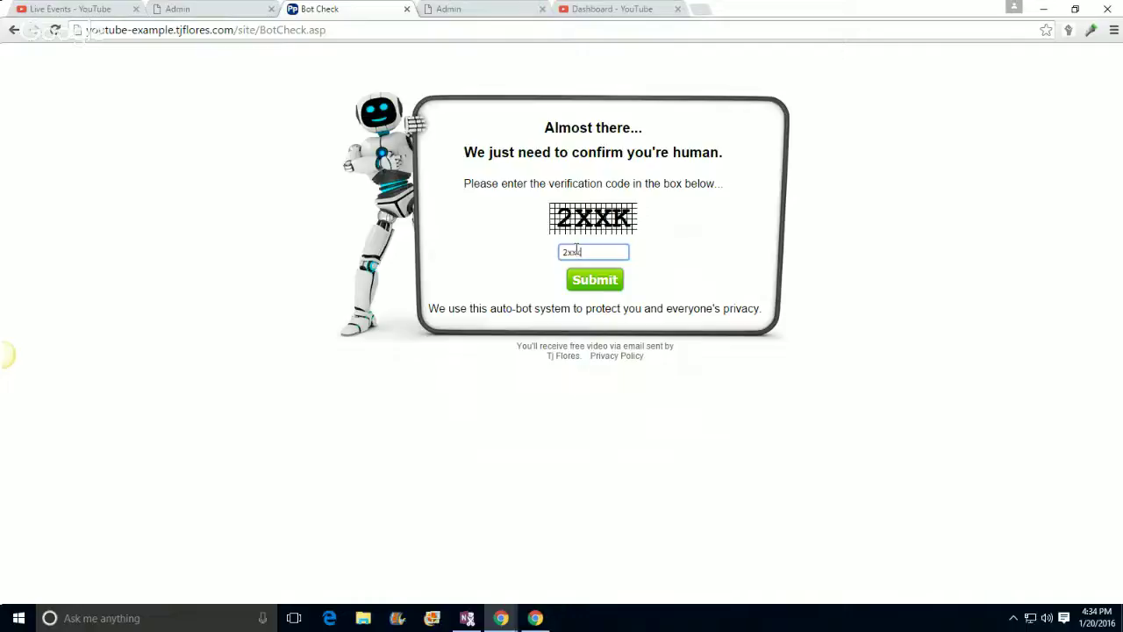
{"action": "left_click", "coordinate": [593, 282]}
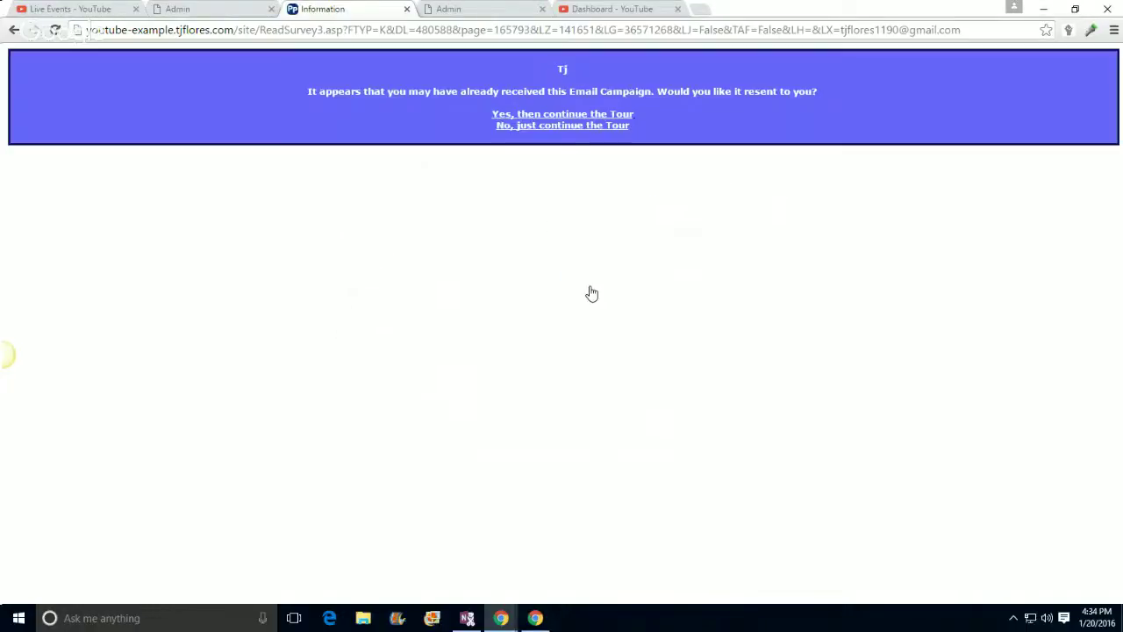
{"action": "left_click", "coordinate": [561, 129]}
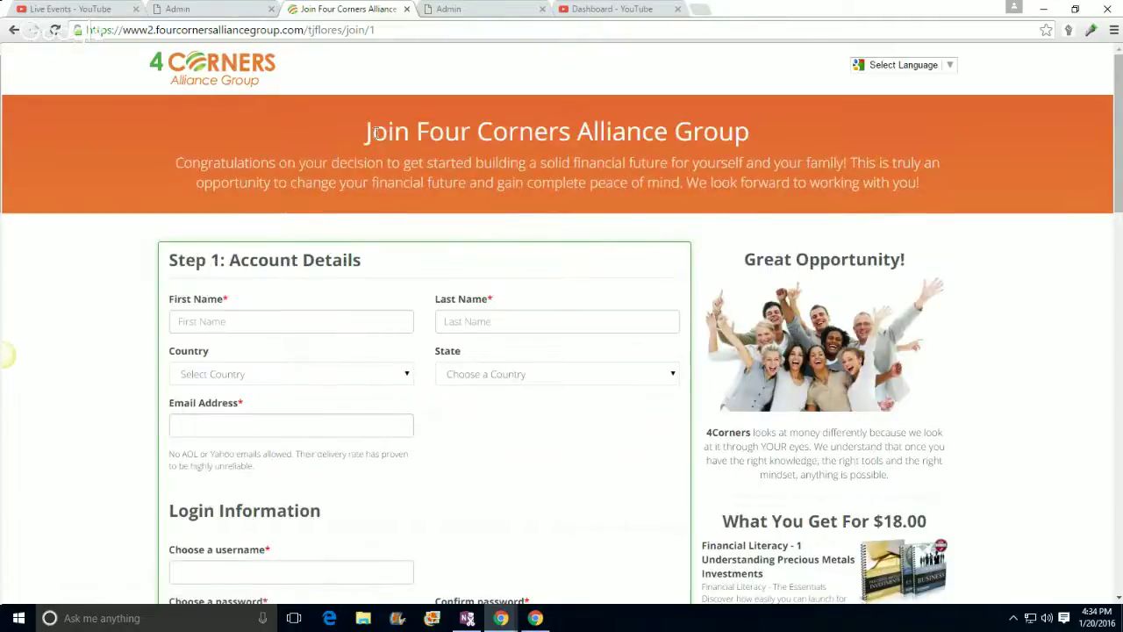
{"action": "scroll", "coordinate": [499, 325], "scroll_direction": "down", "scroll_amount": 6}
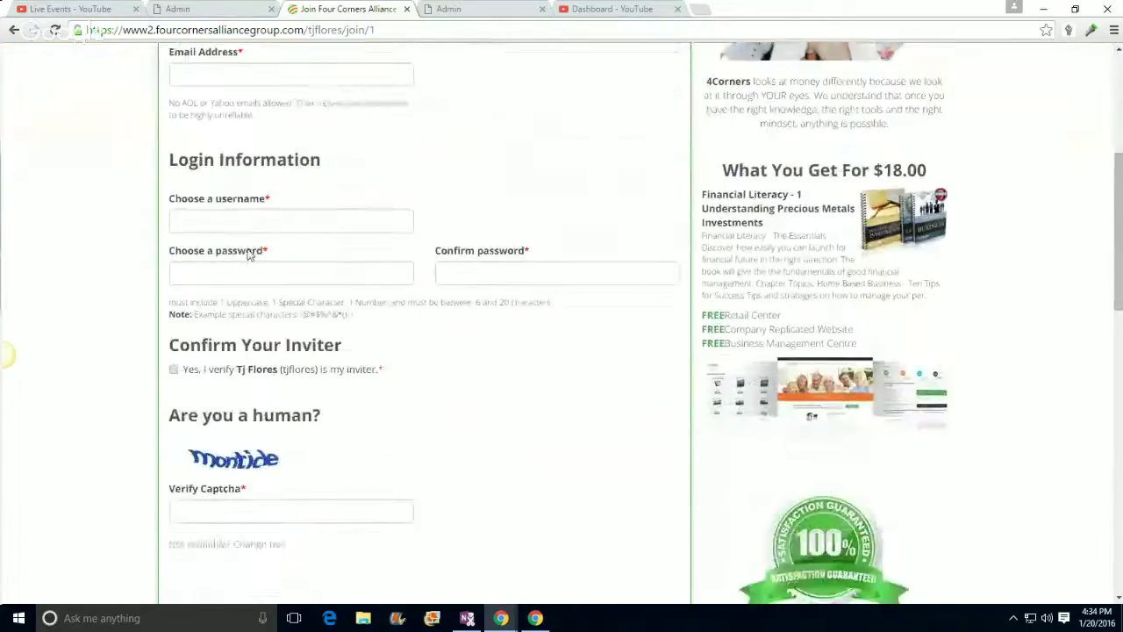
{"action": "scroll", "coordinate": [272, 347], "scroll_direction": "down", "scroll_amount": 2}
{"action": "scroll", "coordinate": [463, 426], "scroll_direction": "up", "scroll_amount": 8}
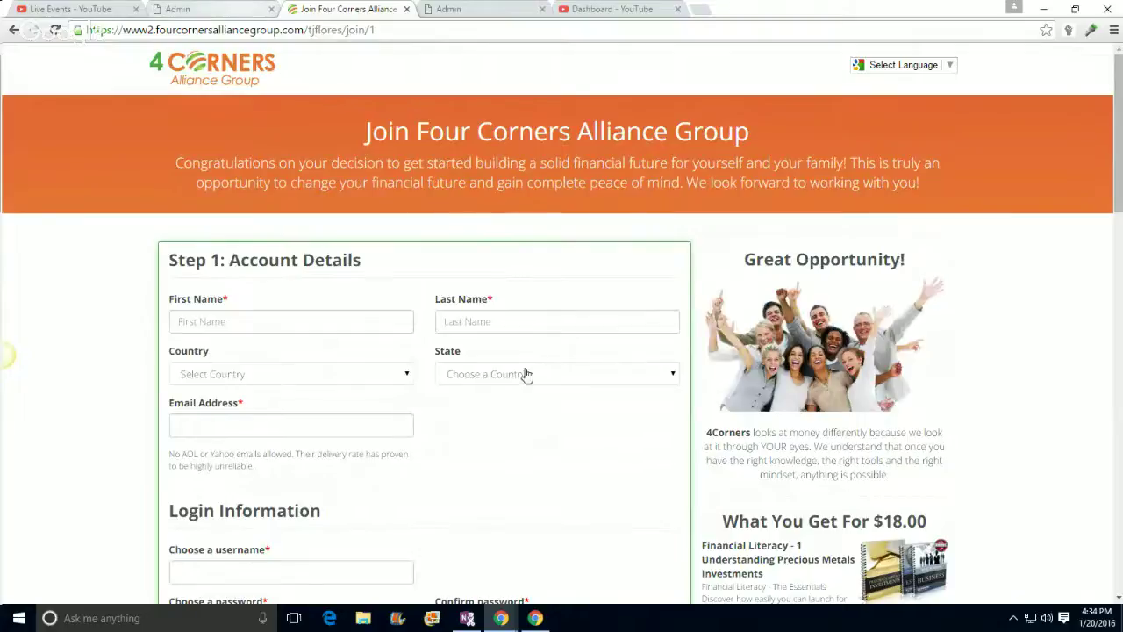
{"action": "scroll", "coordinate": [509, 368], "scroll_direction": "down", "scroll_amount": 1}
{"action": "scroll", "coordinate": [494, 390], "scroll_direction": "down", "scroll_amount": 6}
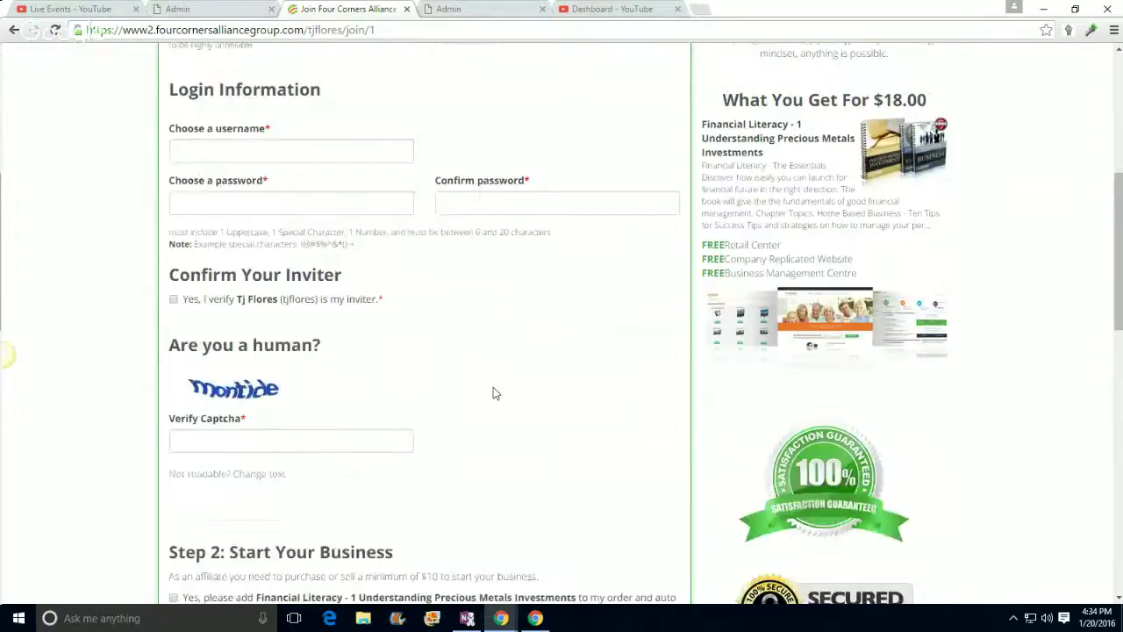
{"action": "scroll", "coordinate": [493, 394], "scroll_direction": "down", "scroll_amount": 5}
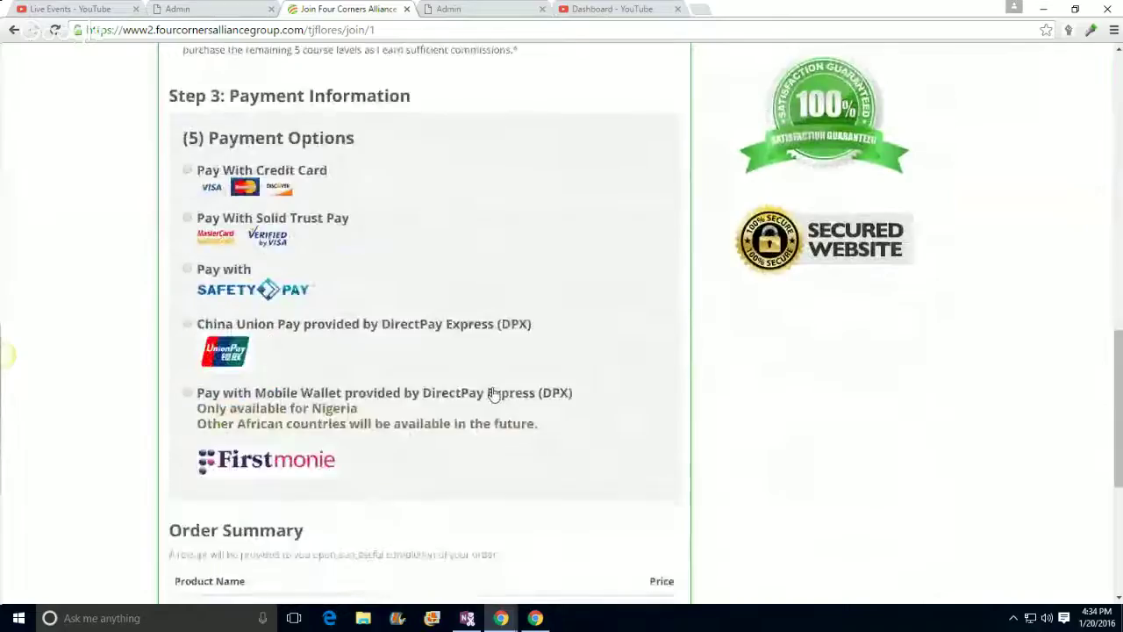
{"action": "scroll", "coordinate": [345, 274], "scroll_direction": "down", "scroll_amount": 3}
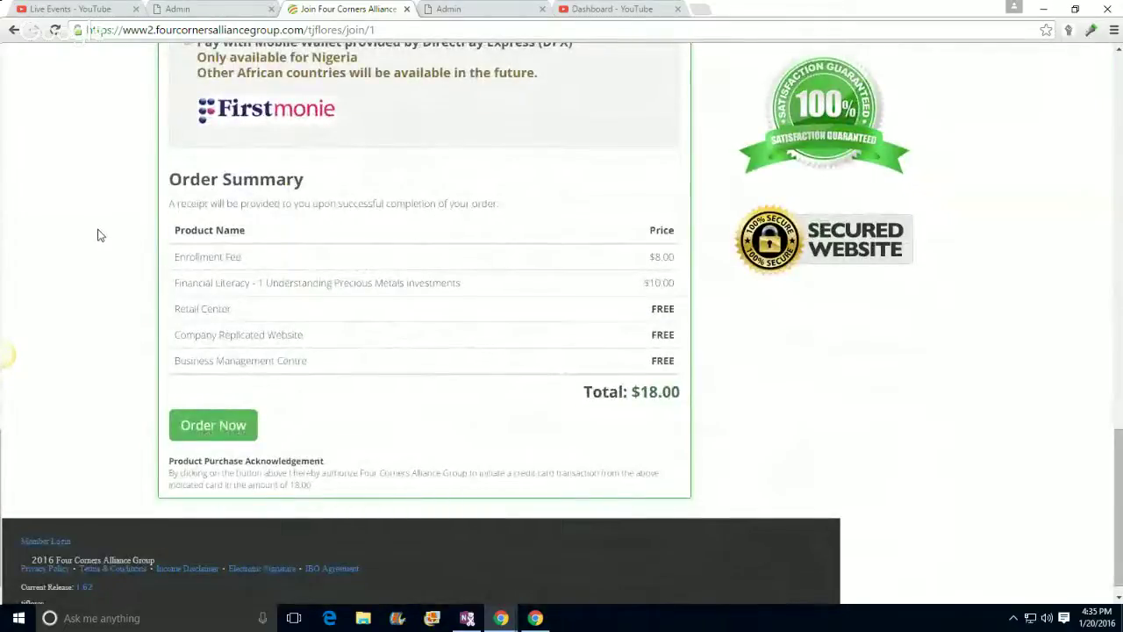
{"action": "scroll", "coordinate": [99, 235], "scroll_direction": "up", "scroll_amount": 9}
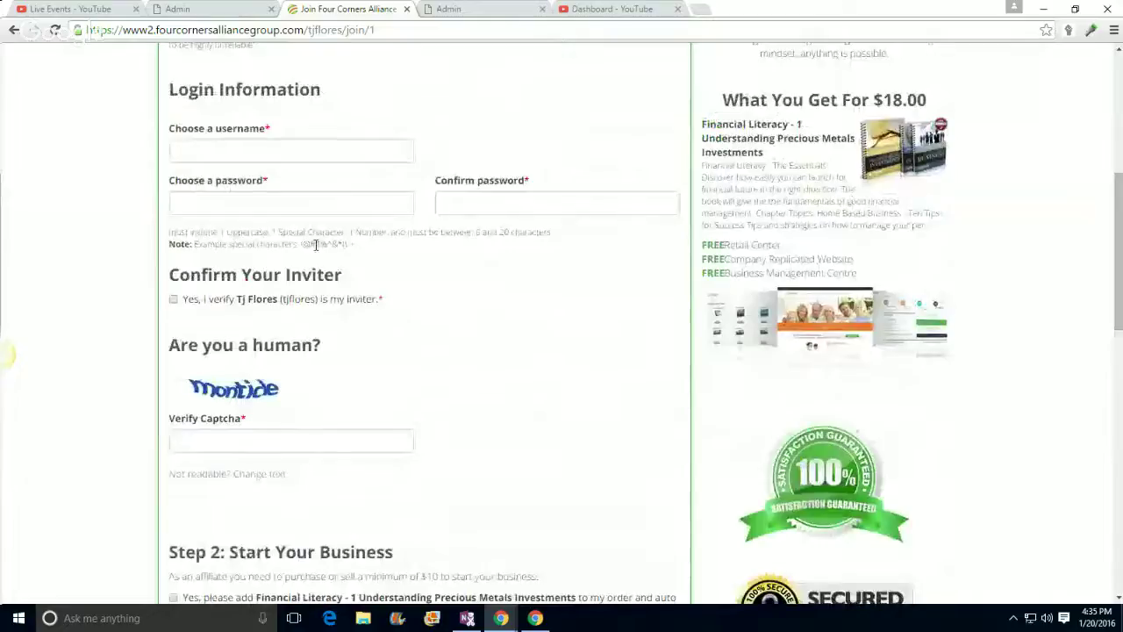
{"action": "scroll", "coordinate": [318, 248], "scroll_direction": "up", "scroll_amount": 4}
{"action": "scroll", "coordinate": [321, 252], "scroll_direction": "down", "scroll_amount": 3}
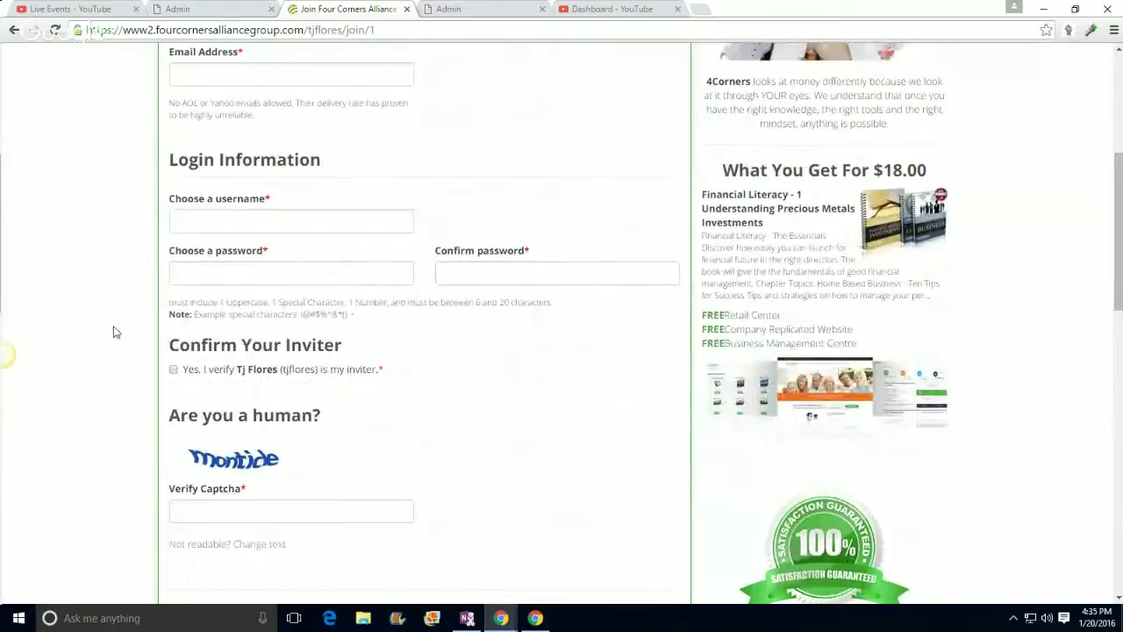
{"action": "scroll", "coordinate": [107, 316], "scroll_direction": "up", "scroll_amount": 3}
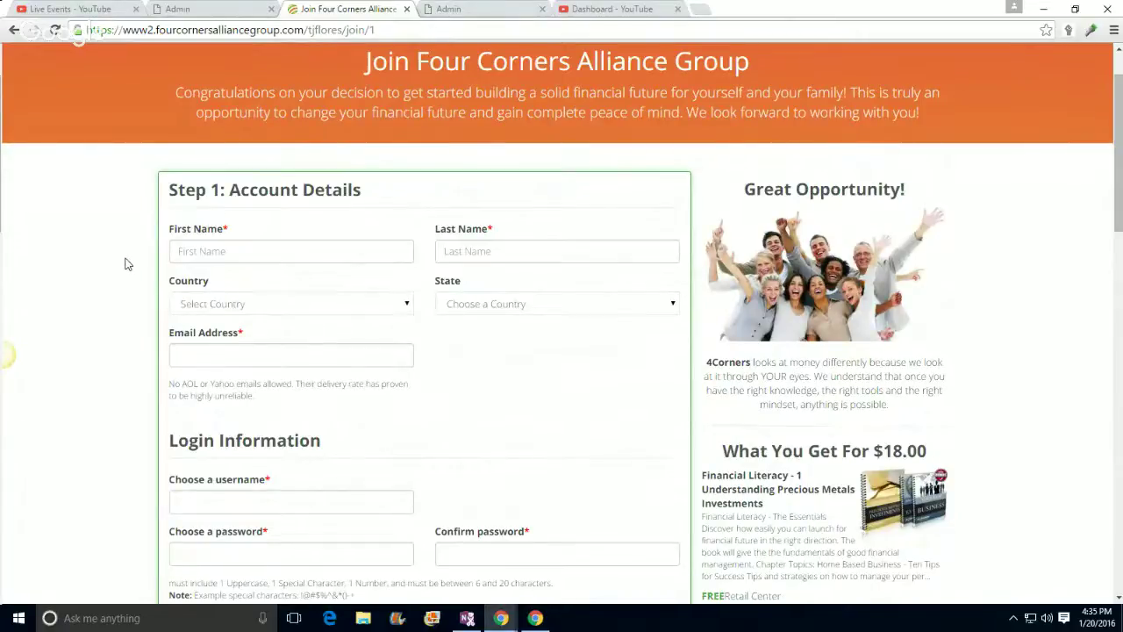
Step: Close the duplicate admin tab and the Four Corners join page tab, returning to the admin review page
{"action": "left_click", "coordinate": [194, 14]}
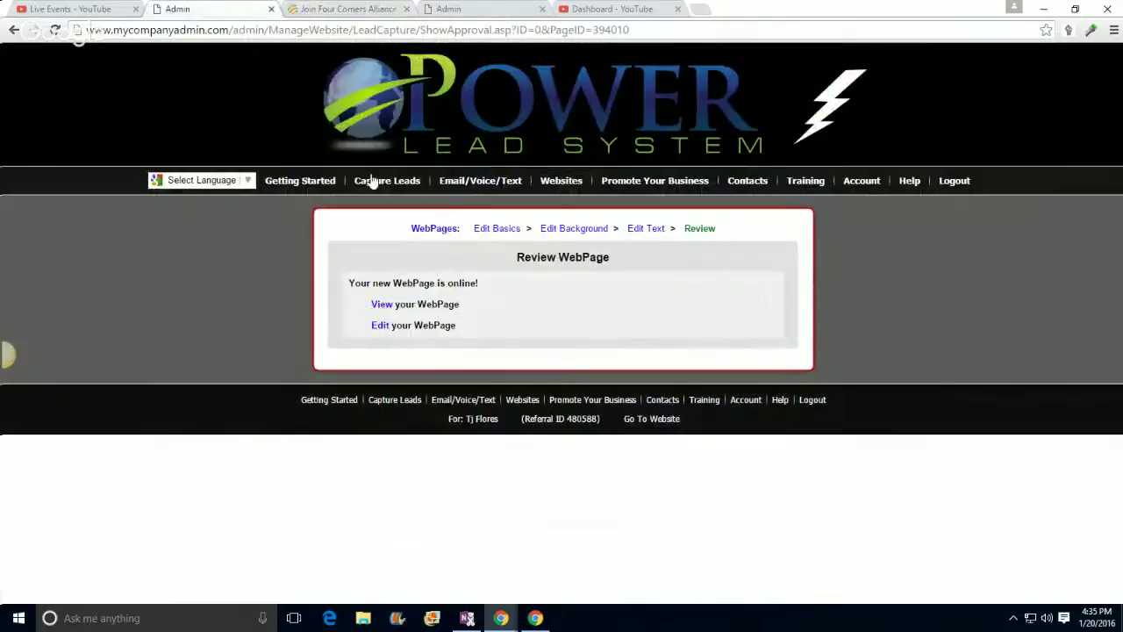
{"action": "mouse_move", "coordinate": [465, 189]}
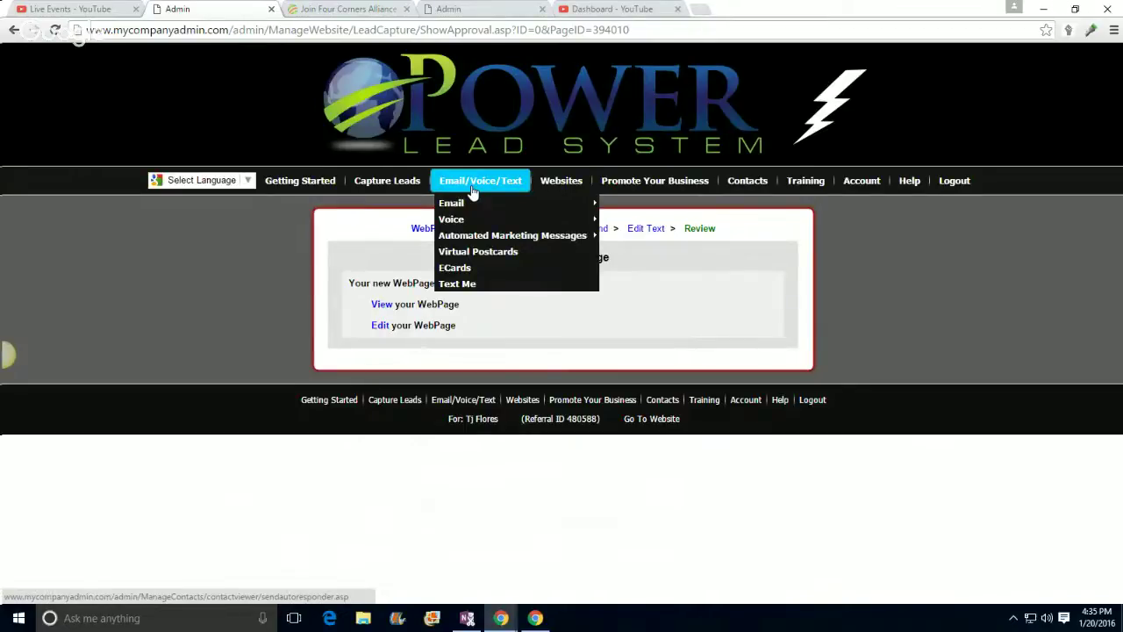
{"action": "left_click", "coordinate": [461, 9]}
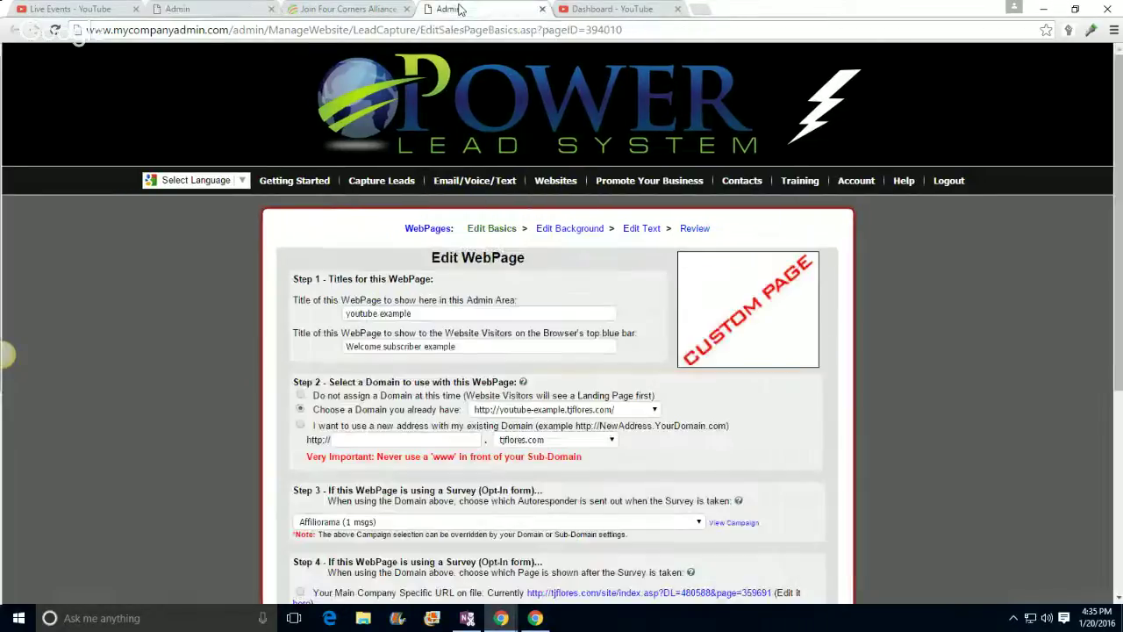
{"action": "left_click", "coordinate": [543, 10]}
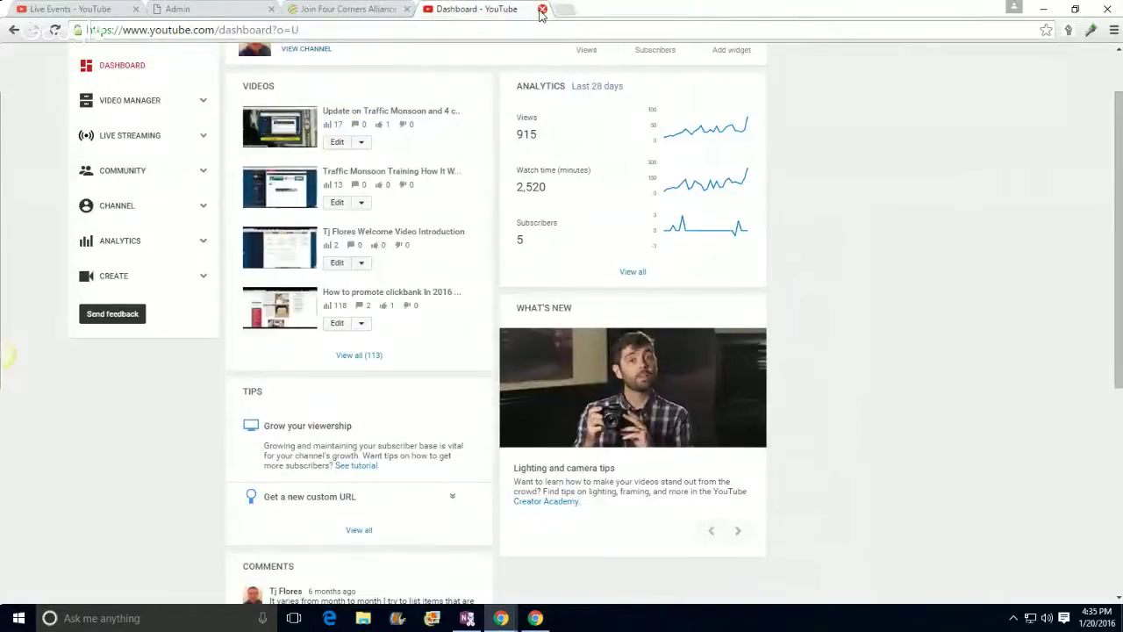
{"action": "left_click", "coordinate": [360, 8]}
{"action": "left_click", "coordinate": [407, 9]}
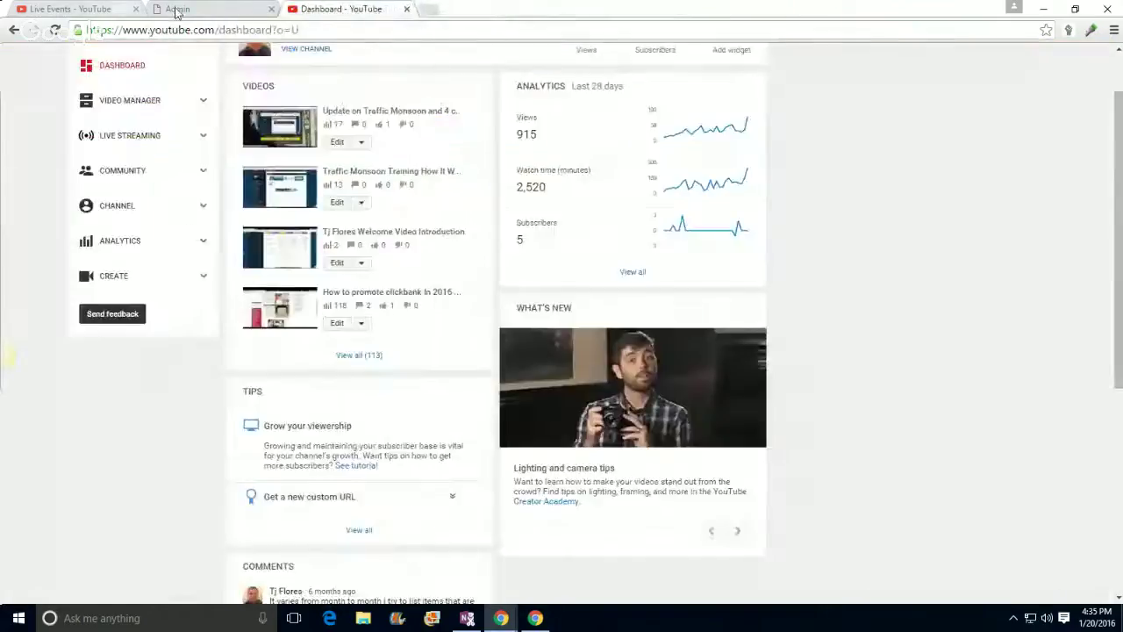
{"action": "left_click", "coordinate": [176, 9]}
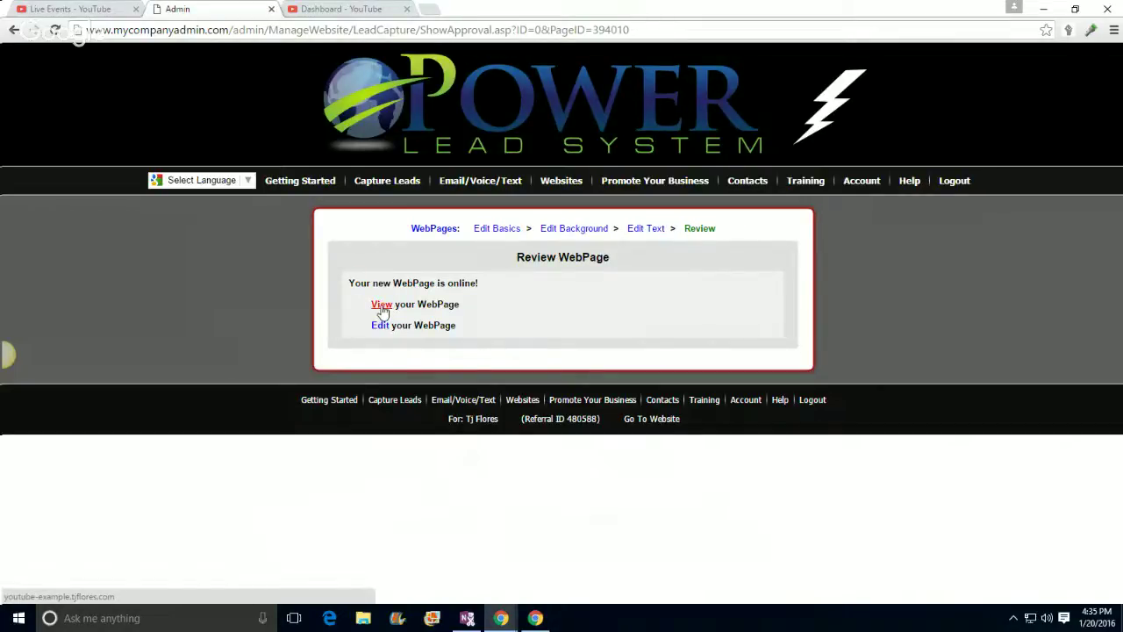
Step: Open the live youtube example page in its own tab, then go back to the admin review page
{"action": "left_click", "coordinate": [381, 305]}
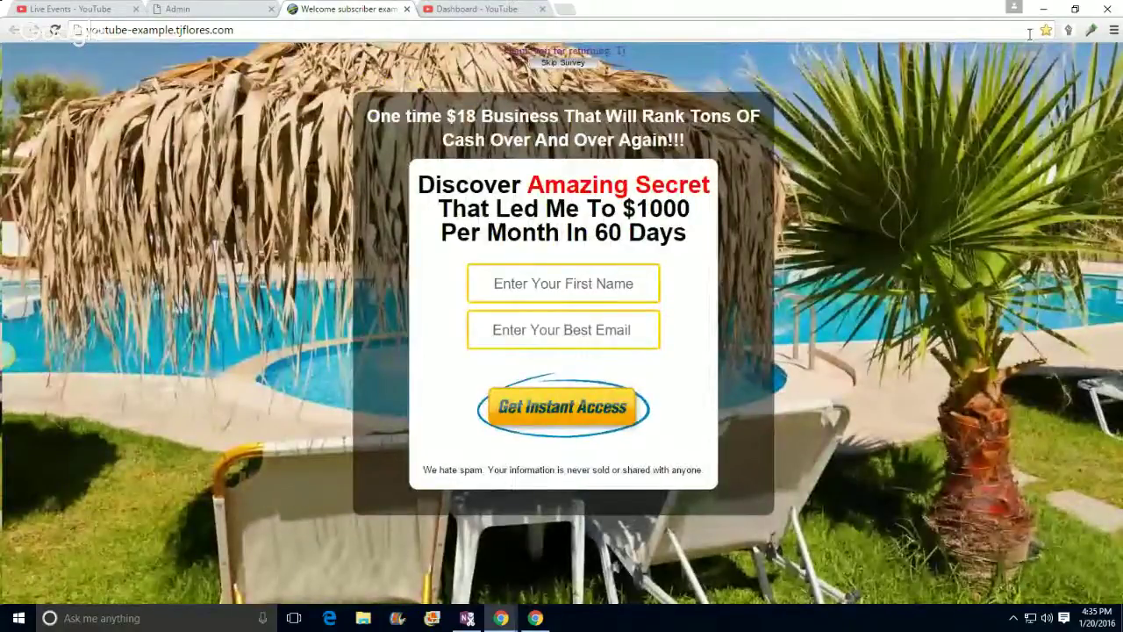
{"action": "left_click", "coordinate": [1074, 12]}
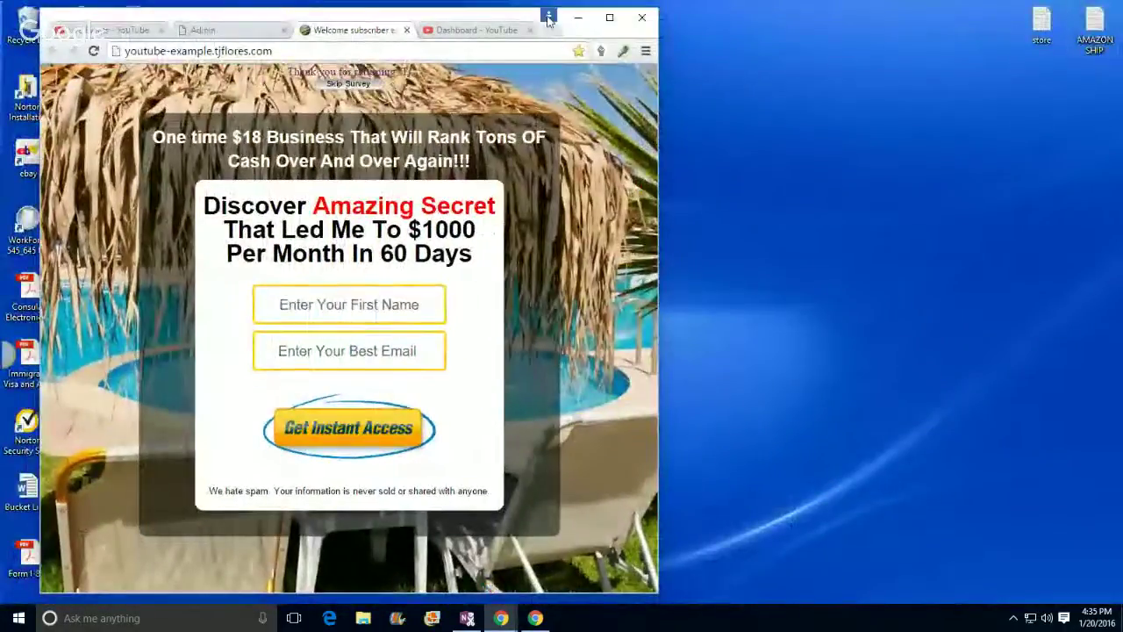
{"action": "left_click", "coordinate": [605, 21]}
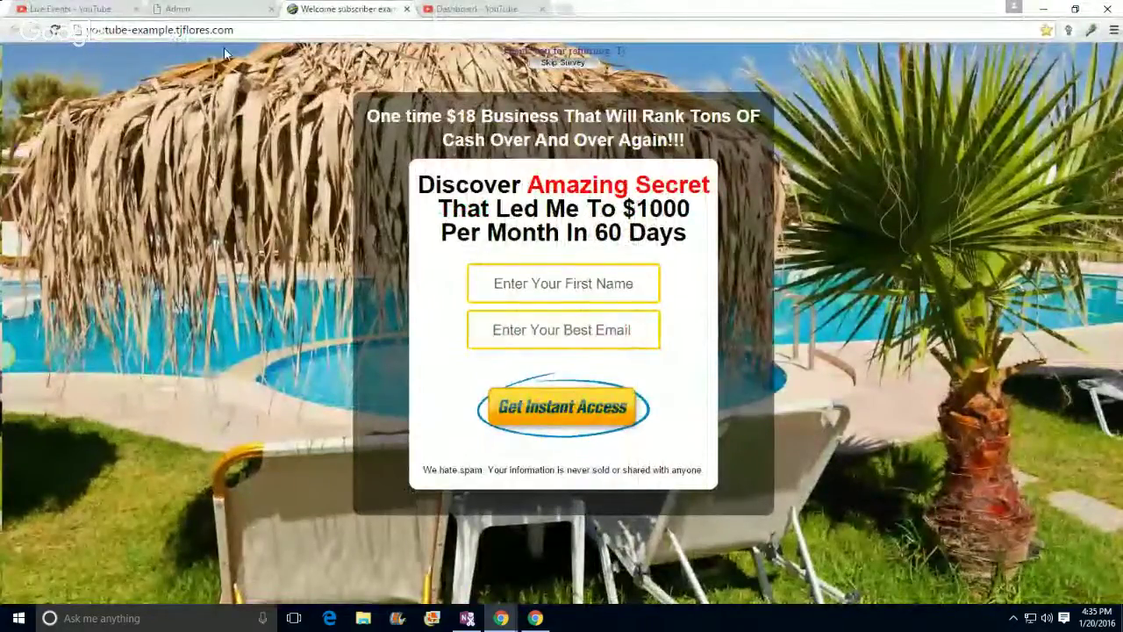
{"action": "left_click", "coordinate": [478, 9]}
{"action": "left_click", "coordinate": [149, 8]}
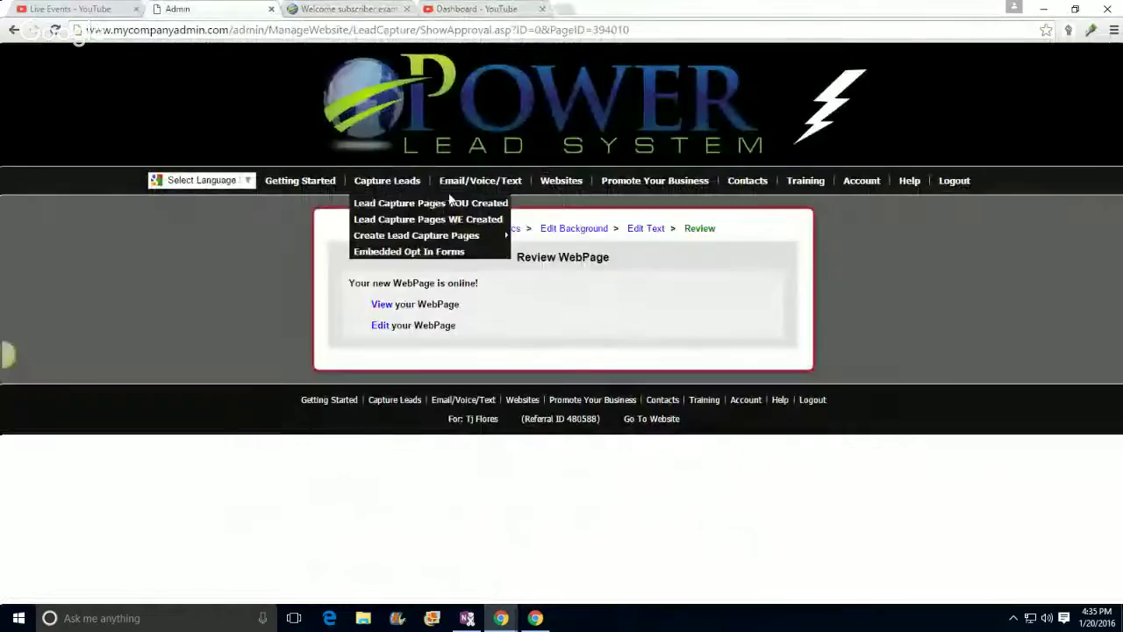
{"action": "mouse_move", "coordinate": [563, 184]}
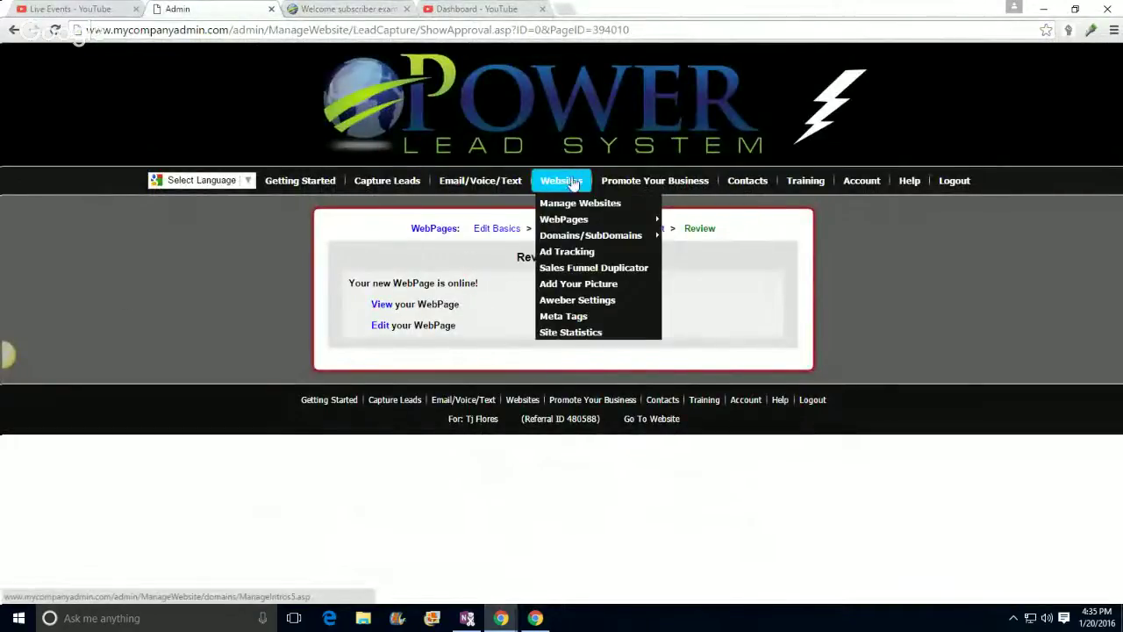
{"action": "mouse_move", "coordinate": [562, 226]}
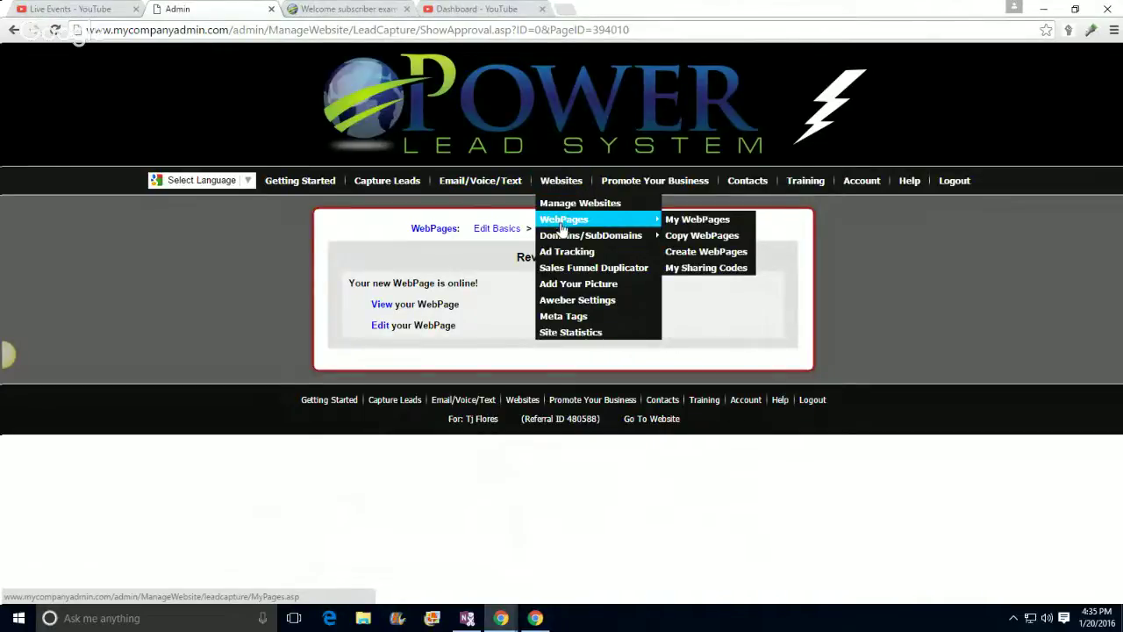
Step: Find Copy of 4 Corners SP (1/18/2016) under WebPages You Created on the Copy Page list
{"action": "left_click", "coordinate": [678, 243]}
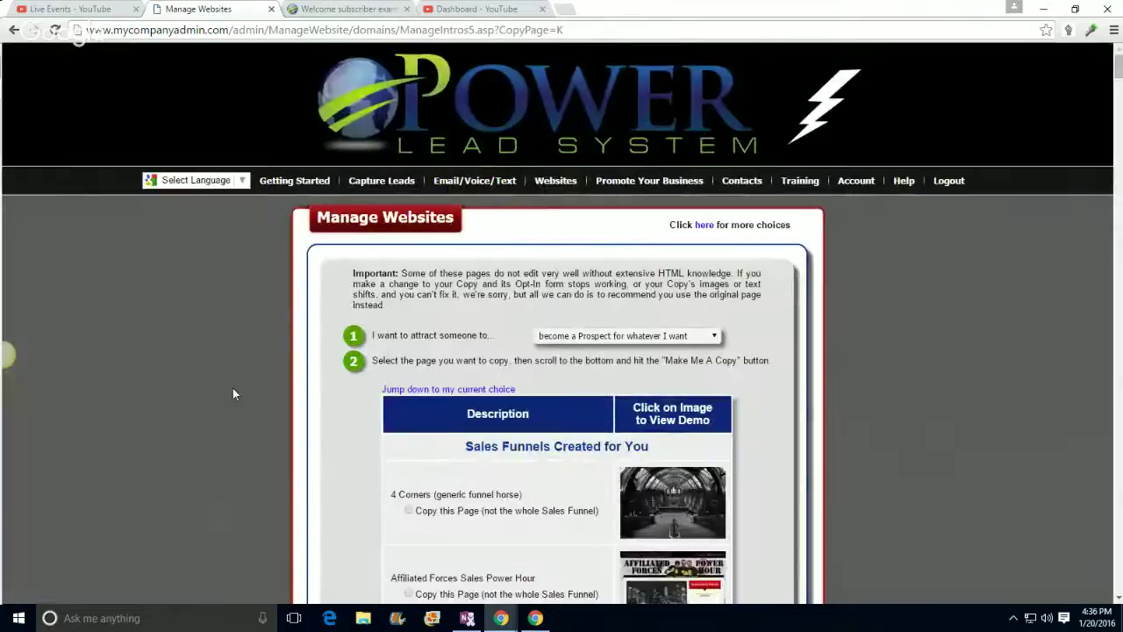
{"action": "scroll", "coordinate": [233, 387], "scroll_direction": "down", "scroll_amount": 20}
{"action": "scroll", "coordinate": [596, 423], "scroll_direction": "down", "scroll_amount": 15}
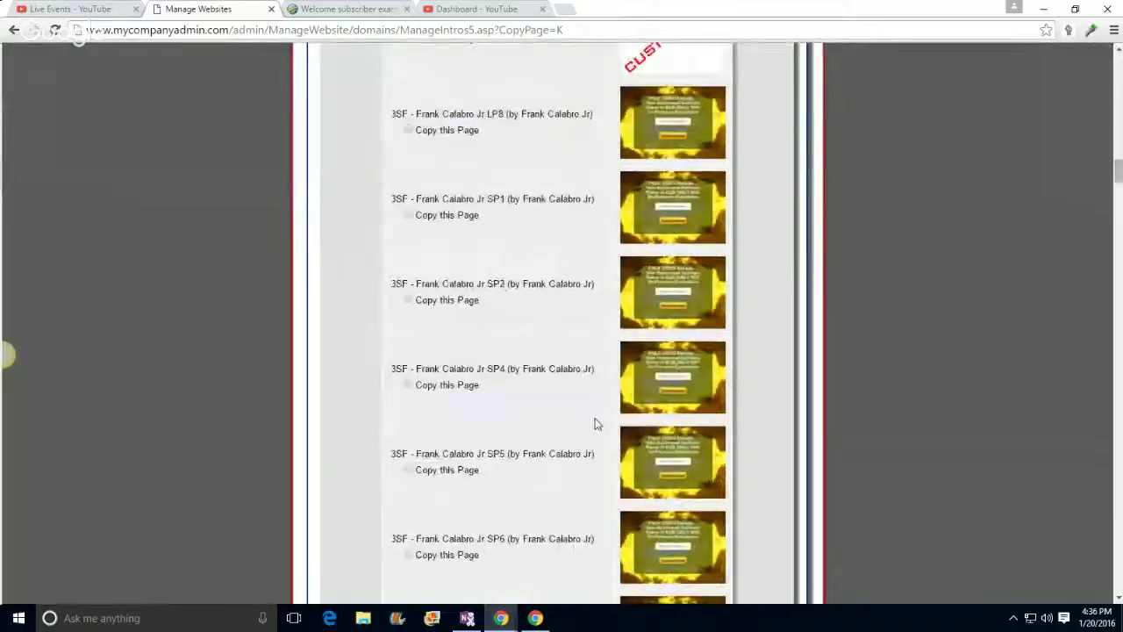
{"action": "scroll", "coordinate": [597, 423], "scroll_direction": "down", "scroll_amount": 15}
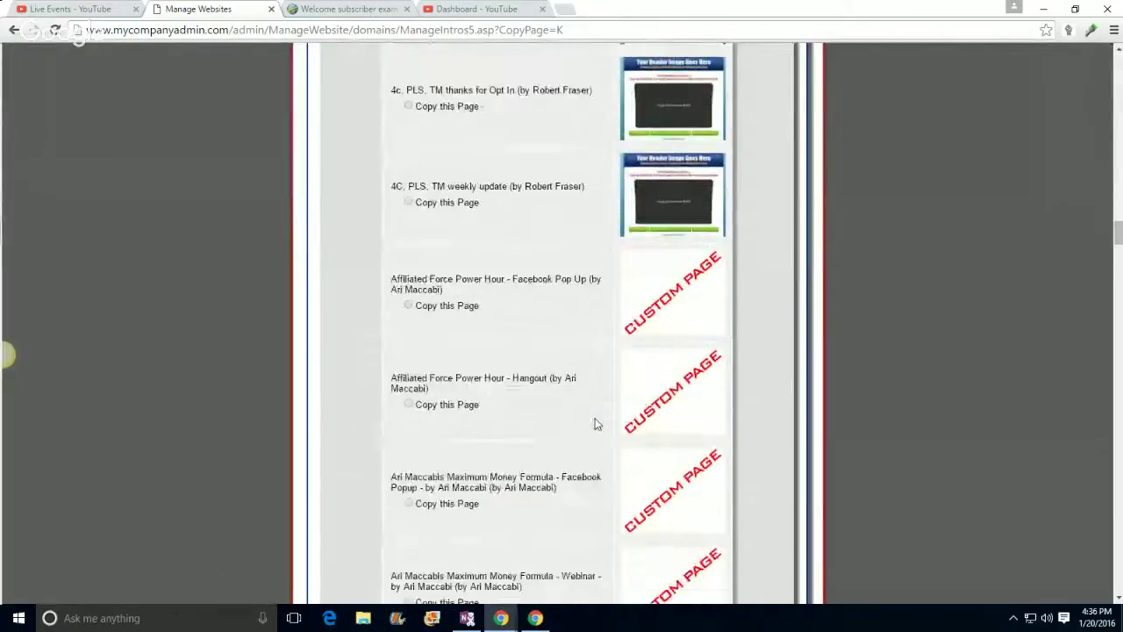
{"action": "scroll", "coordinate": [597, 422], "scroll_direction": "down", "scroll_amount": 15}
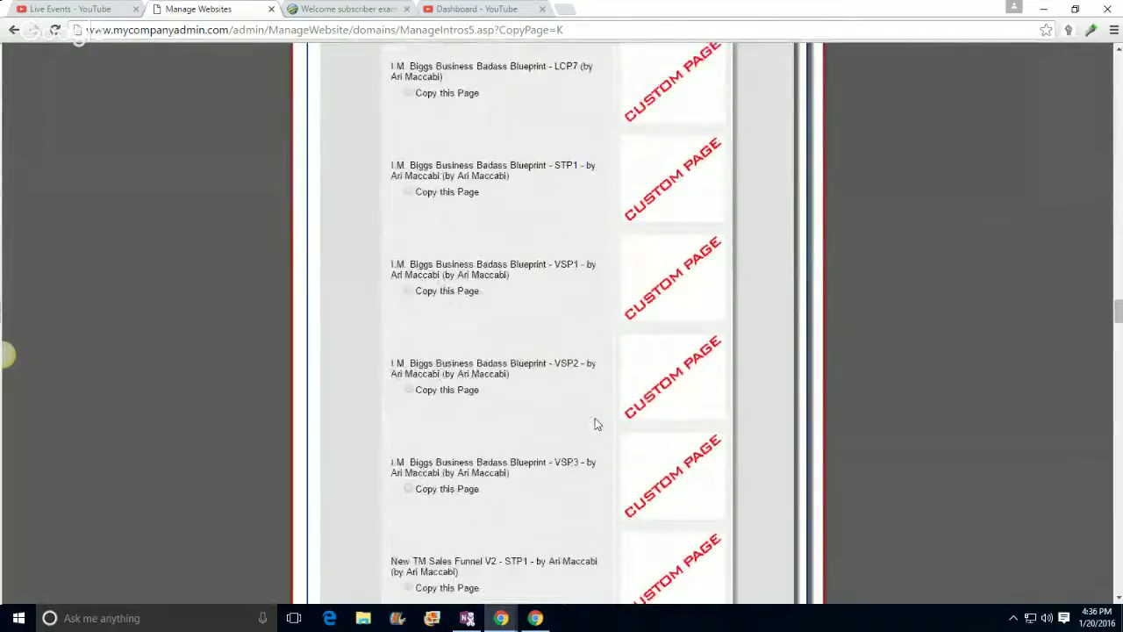
{"action": "scroll", "coordinate": [595, 424], "scroll_direction": "down", "scroll_amount": 15}
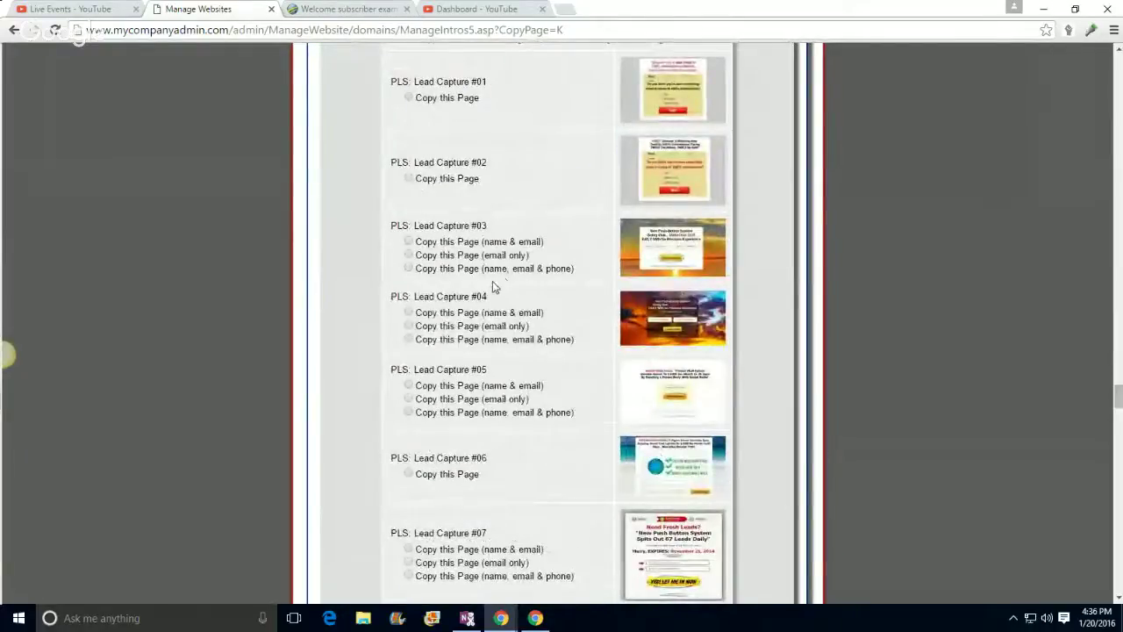
{"action": "scroll", "coordinate": [501, 287], "scroll_direction": "down", "scroll_amount": 3}
{"action": "scroll", "coordinate": [511, 287], "scroll_direction": "down", "scroll_amount": 6}
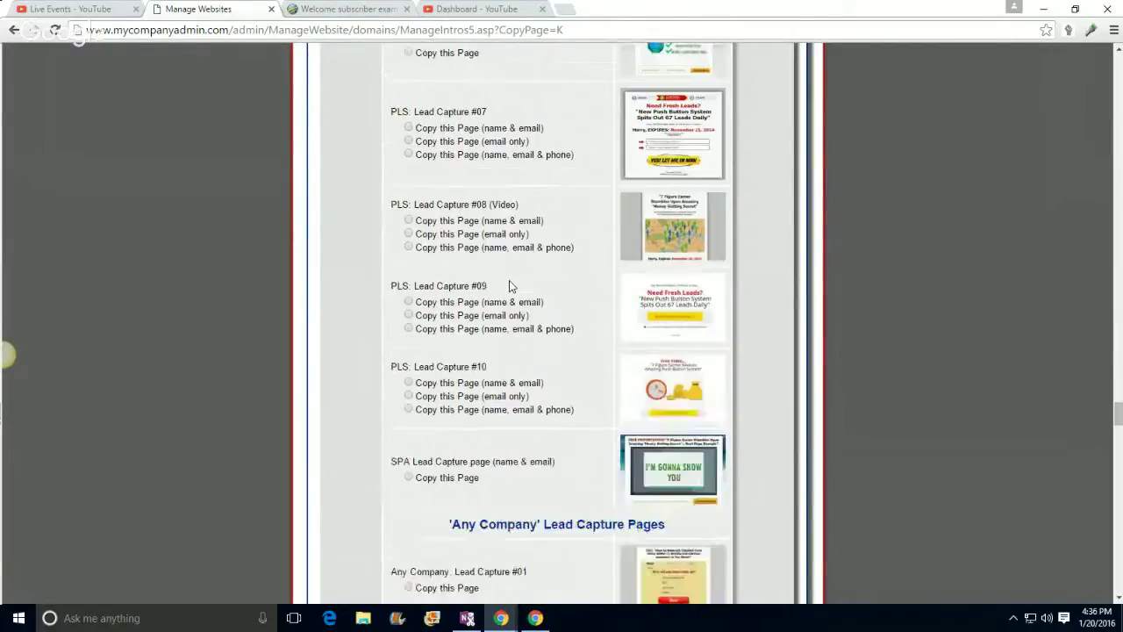
{"action": "scroll", "coordinate": [511, 287], "scroll_direction": "down", "scroll_amount": 8}
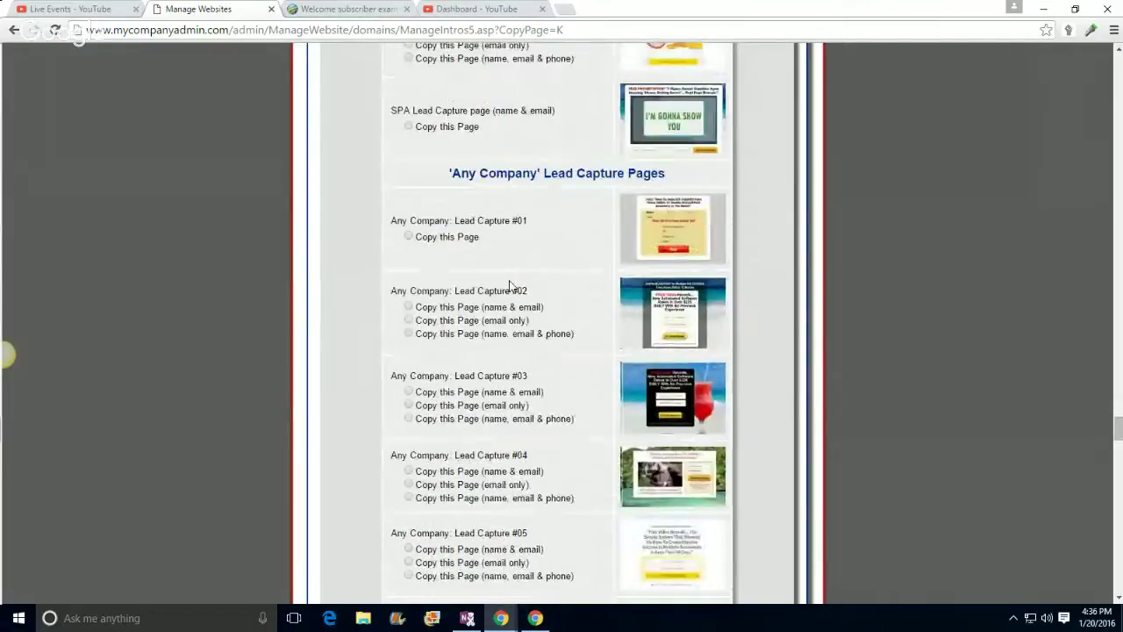
{"action": "scroll", "coordinate": [511, 287], "scroll_direction": "down", "scroll_amount": 3}
{"action": "scroll", "coordinate": [511, 287], "scroll_direction": "down", "scroll_amount": 6}
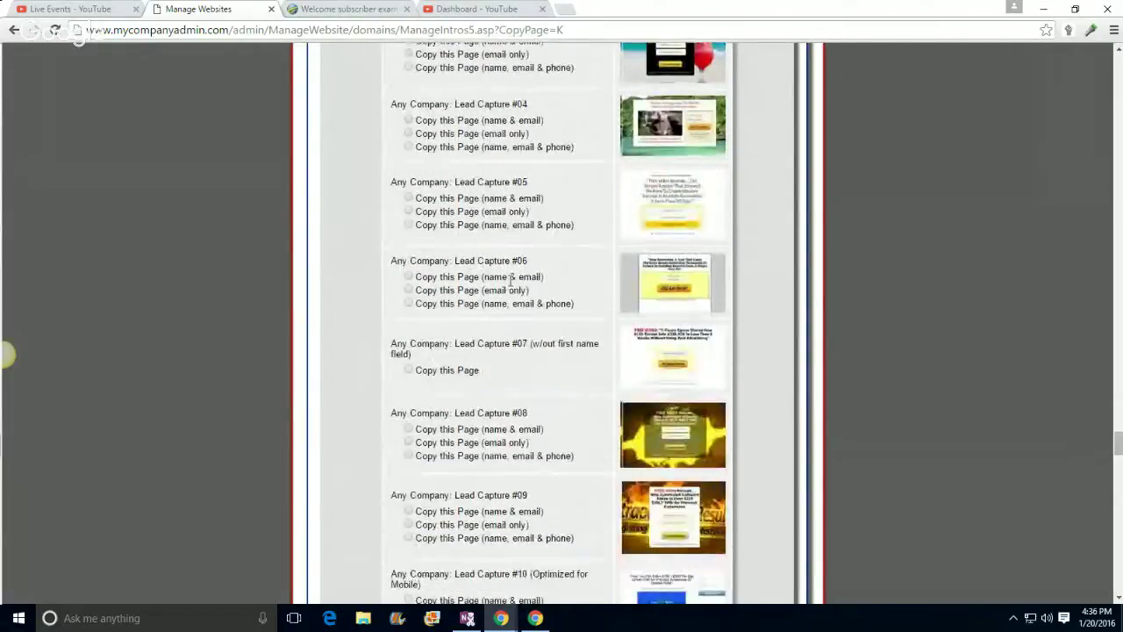
{"action": "scroll", "coordinate": [511, 286], "scroll_direction": "down", "scroll_amount": 7}
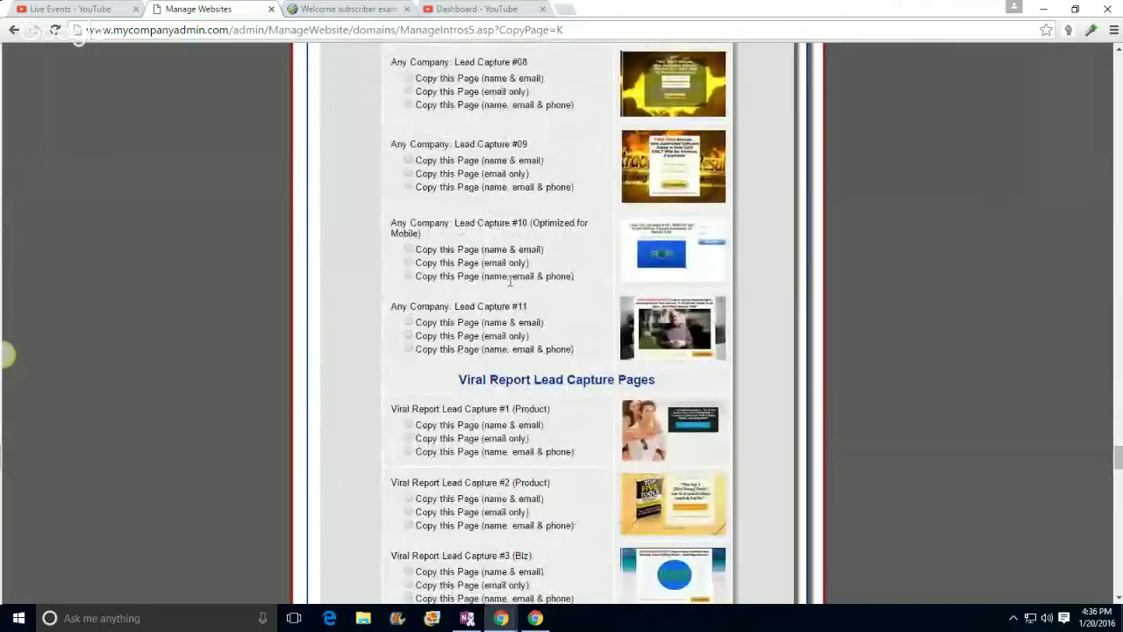
{"action": "scroll", "coordinate": [543, 224], "scroll_direction": "down", "scroll_amount": 12}
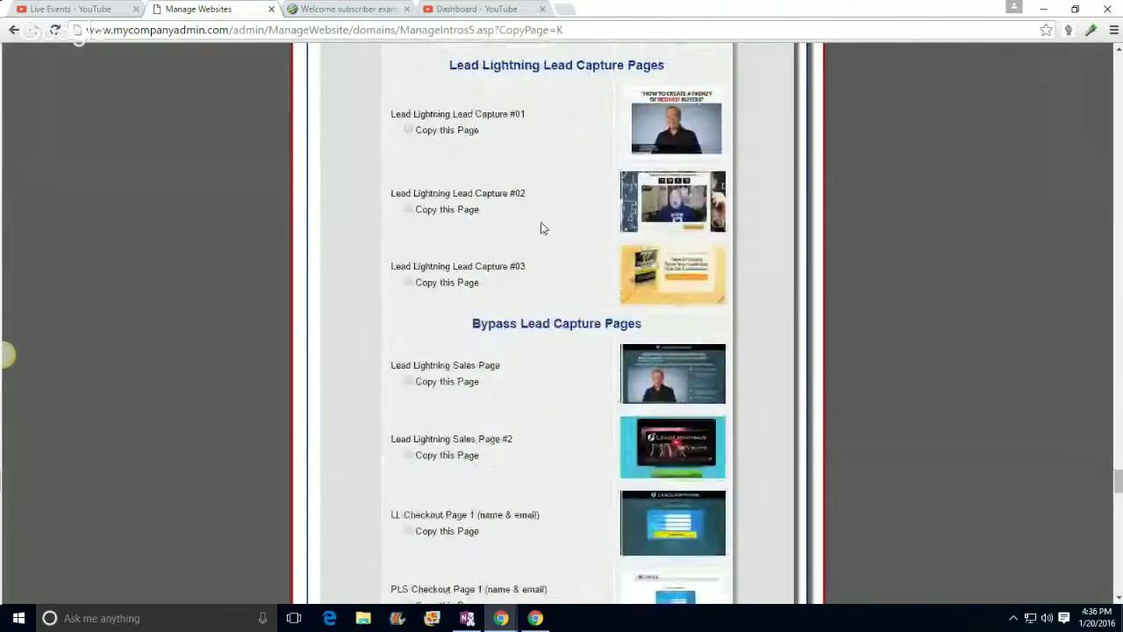
{"action": "scroll", "coordinate": [541, 228], "scroll_direction": "down", "scroll_amount": 1}
{"action": "scroll", "coordinate": [540, 226], "scroll_direction": "down", "scroll_amount": 4}
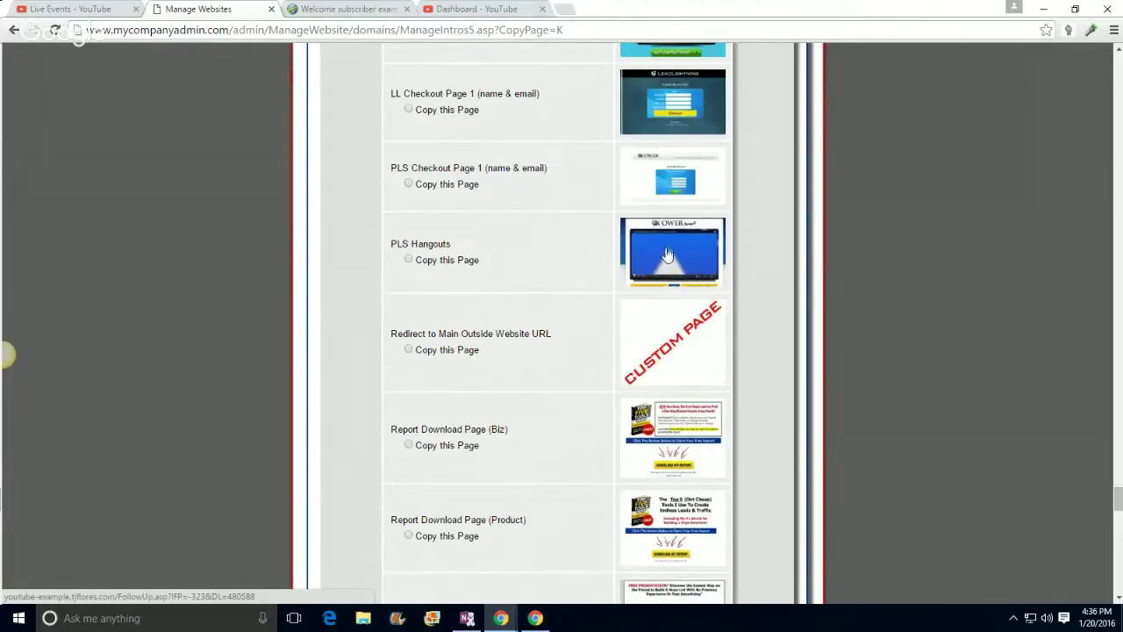
{"action": "scroll", "coordinate": [554, 220], "scroll_direction": "up", "scroll_amount": 1}
{"action": "scroll", "coordinate": [554, 223], "scroll_direction": "down", "scroll_amount": 1}
{"action": "scroll", "coordinate": [554, 223], "scroll_direction": "up", "scroll_amount": 2}
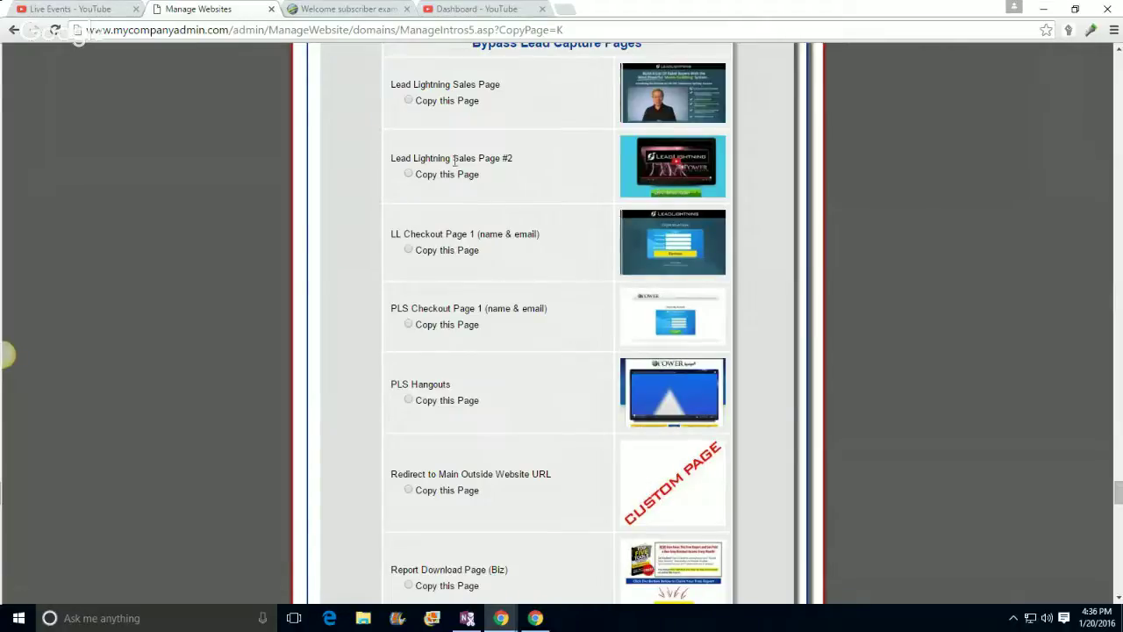
{"action": "scroll", "coordinate": [514, 276], "scroll_direction": "down", "scroll_amount": 9}
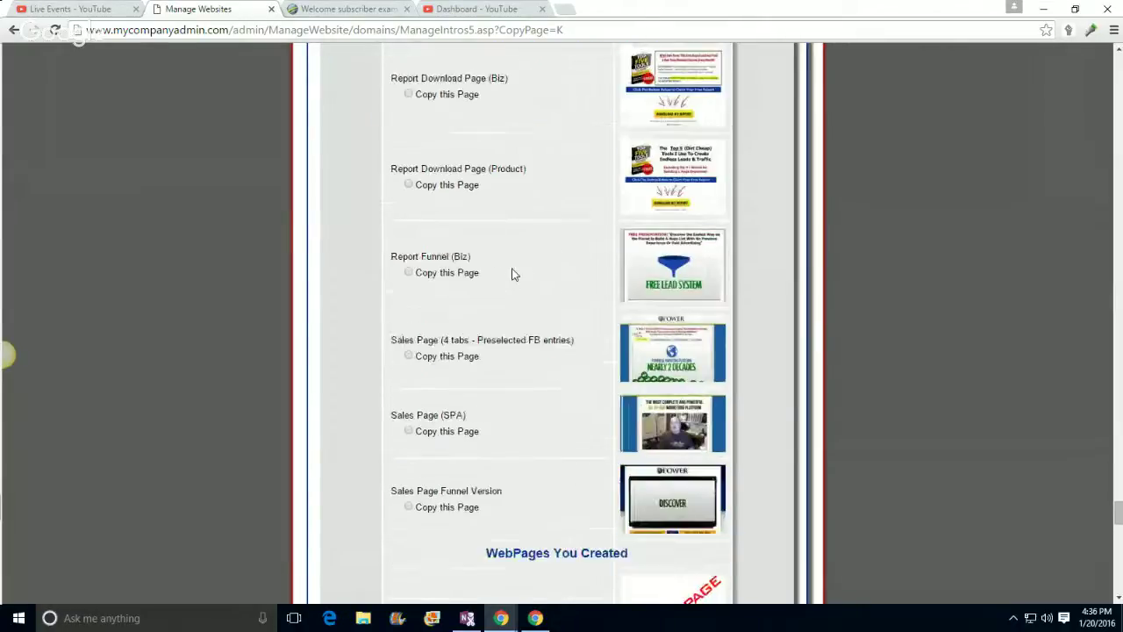
{"action": "scroll", "coordinate": [515, 275], "scroll_direction": "down", "scroll_amount": 5}
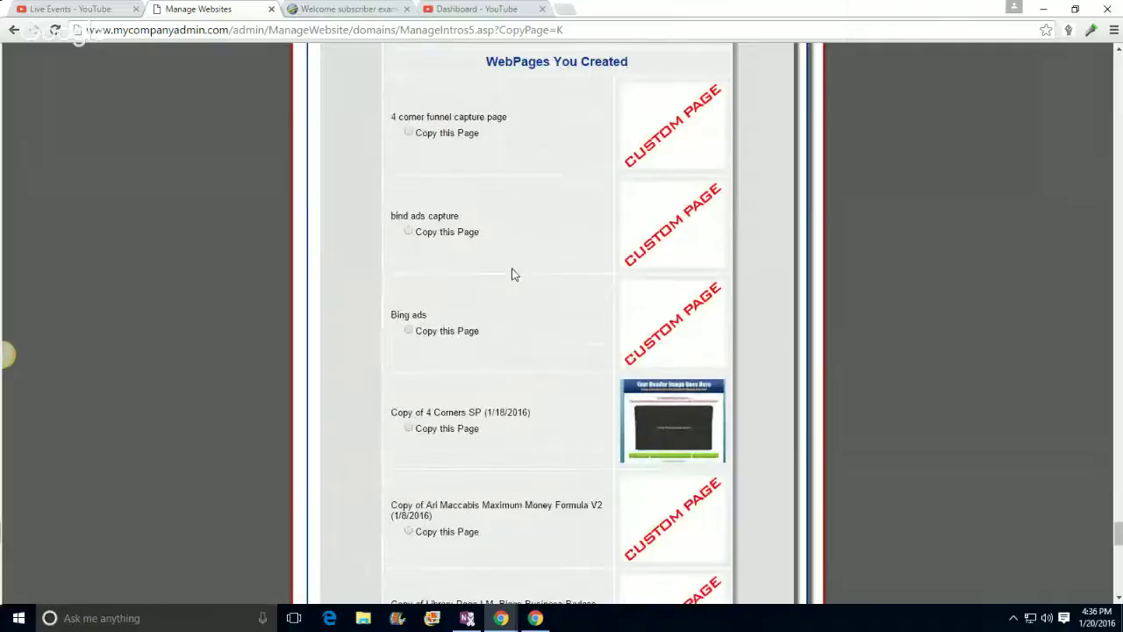
{"action": "scroll", "coordinate": [514, 276], "scroll_direction": "up", "scroll_amount": 20}
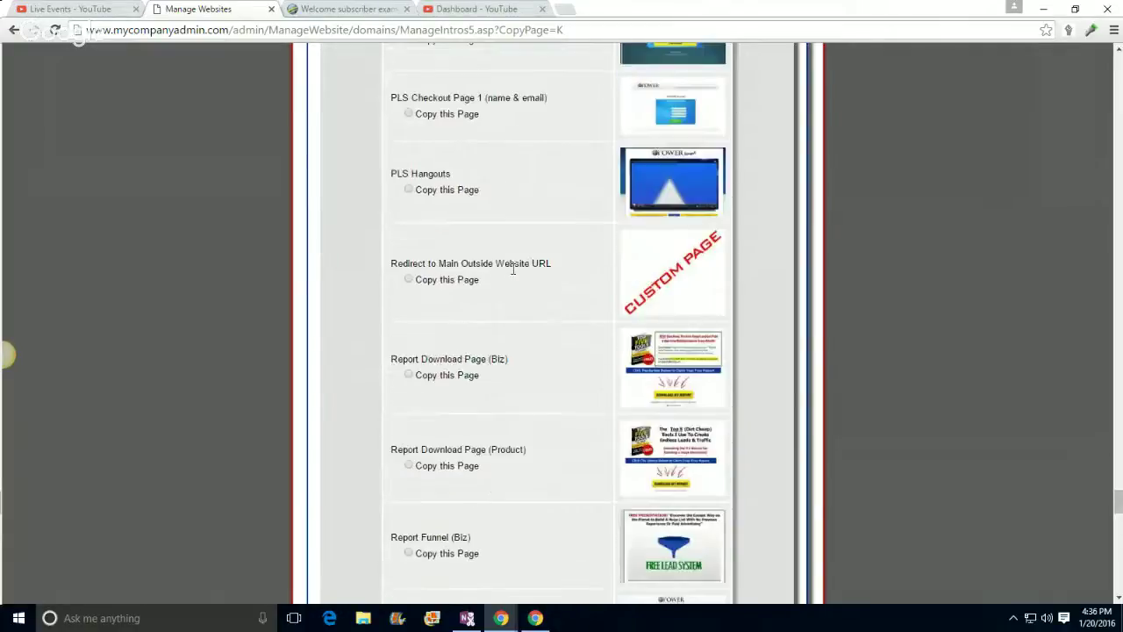
{"action": "scroll", "coordinate": [514, 275], "scroll_direction": "up", "scroll_amount": 12}
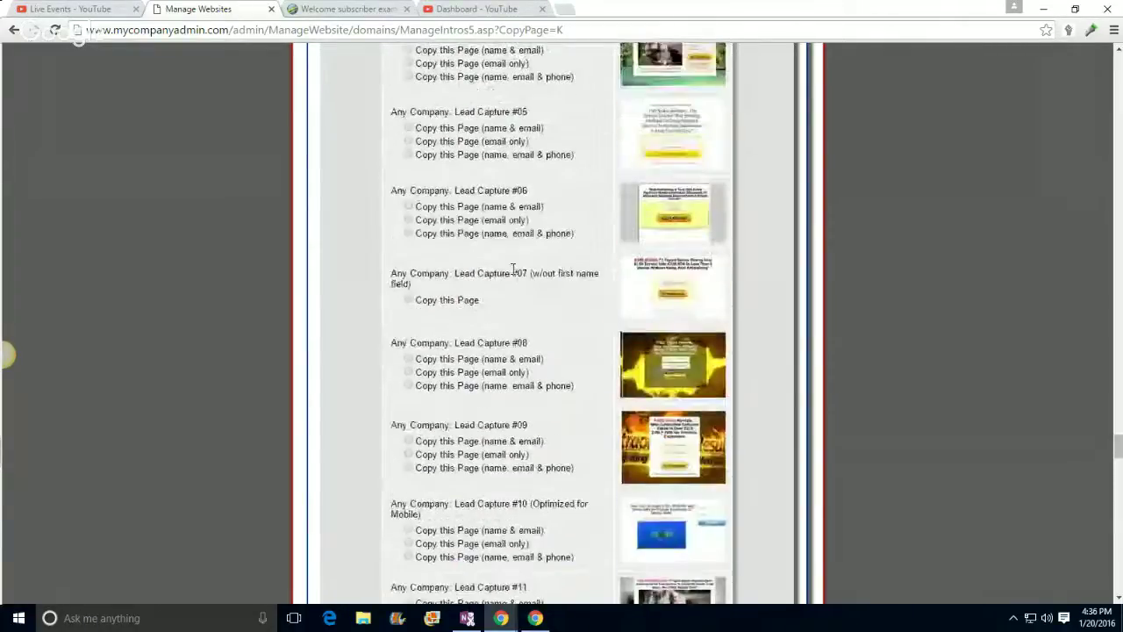
{"action": "scroll", "coordinate": [514, 275], "scroll_direction": "up", "scroll_amount": 2}
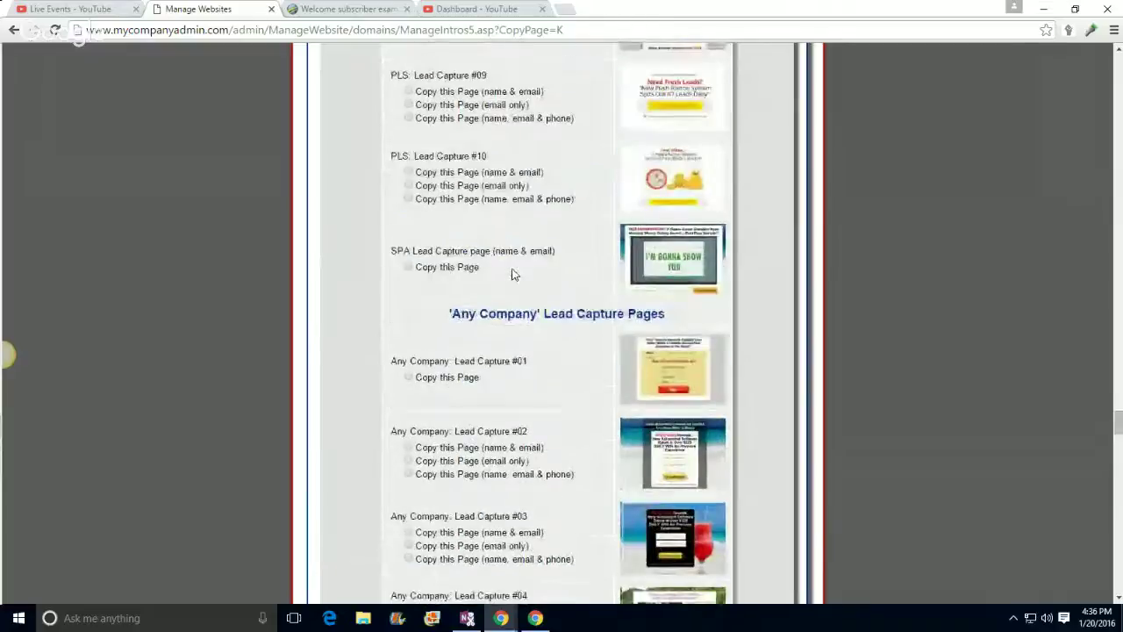
{"action": "scroll", "coordinate": [514, 275], "scroll_direction": "up", "scroll_amount": 11}
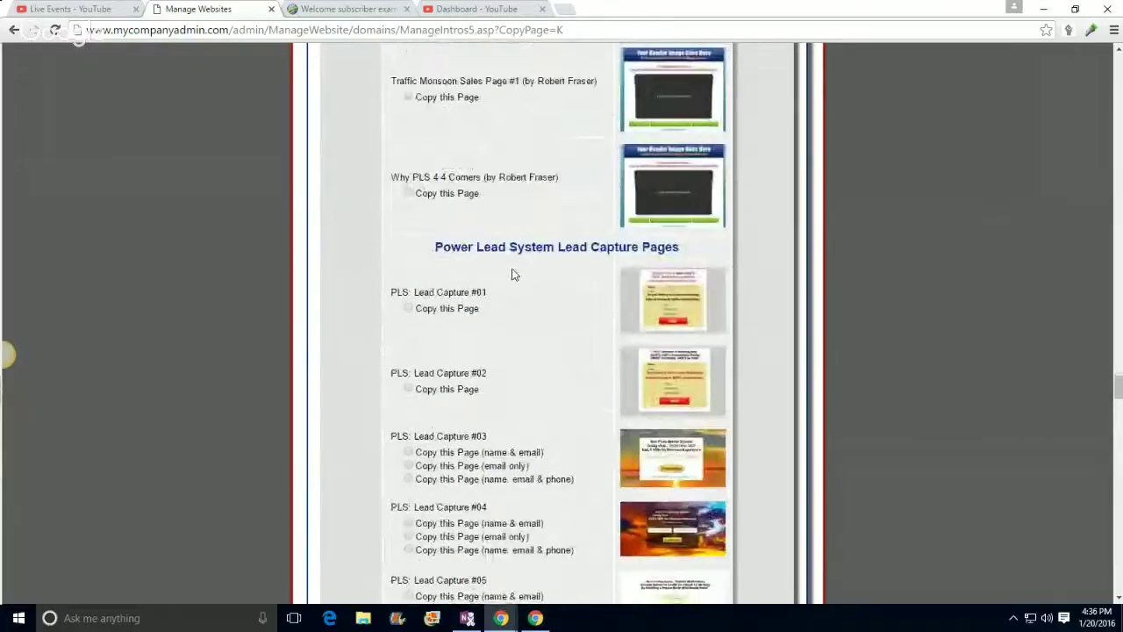
{"action": "scroll", "coordinate": [531, 246], "scroll_direction": "up", "scroll_amount": 2}
{"action": "scroll", "coordinate": [532, 248], "scroll_direction": "down", "scroll_amount": 20}
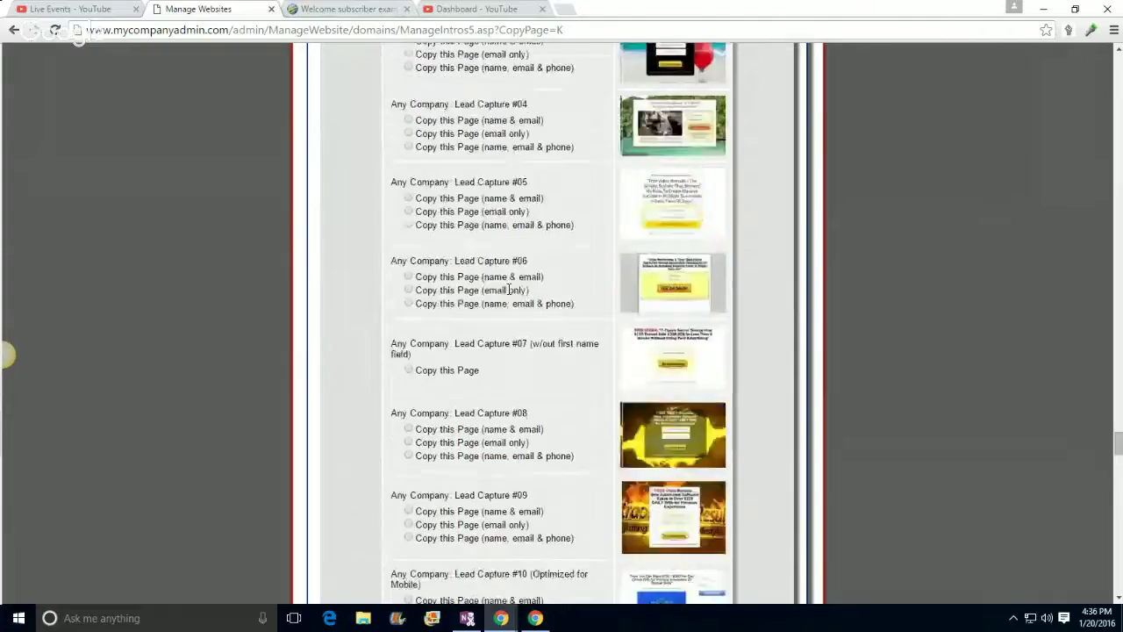
{"action": "scroll", "coordinate": [498, 307], "scroll_direction": "down", "scroll_amount": 10}
{"action": "scroll", "coordinate": [498, 305], "scroll_direction": "up", "scroll_amount": 3}
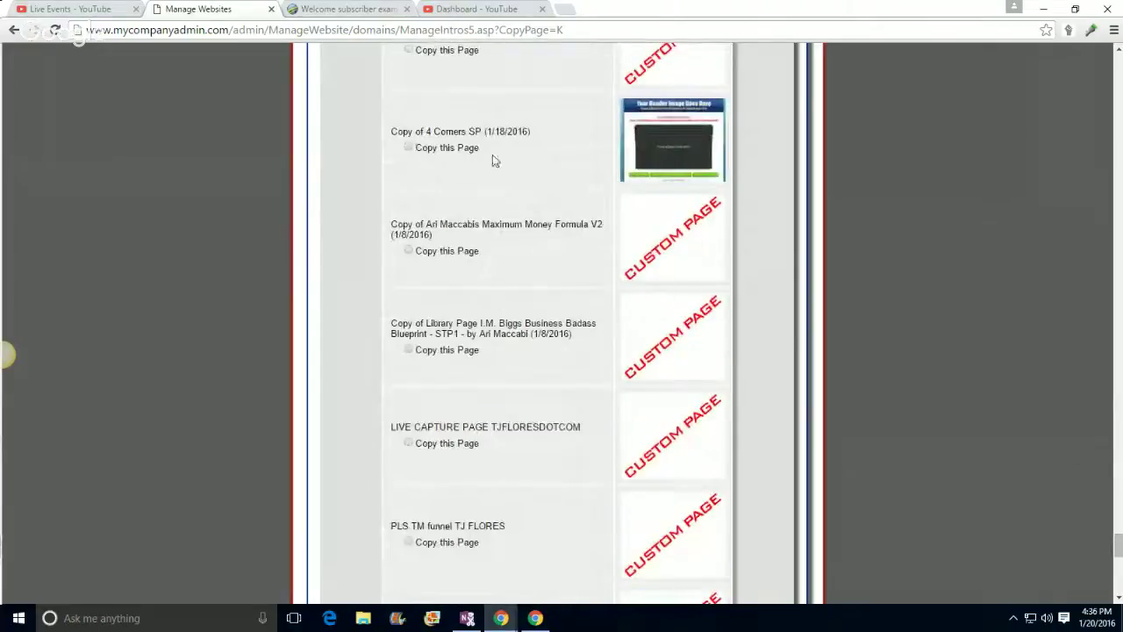
{"action": "scroll", "coordinate": [544, 210], "scroll_direction": "down", "scroll_amount": 10}
{"action": "scroll", "coordinate": [519, 254], "scroll_direction": "up", "scroll_amount": 16}
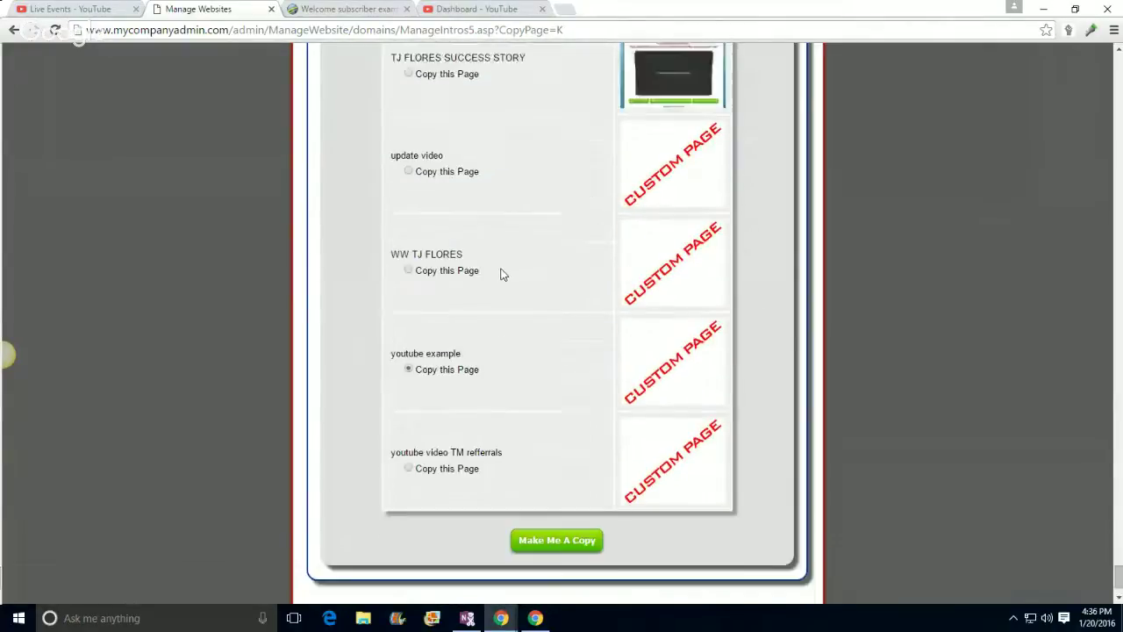
{"action": "scroll", "coordinate": [480, 302], "scroll_direction": "up", "scroll_amount": 9}
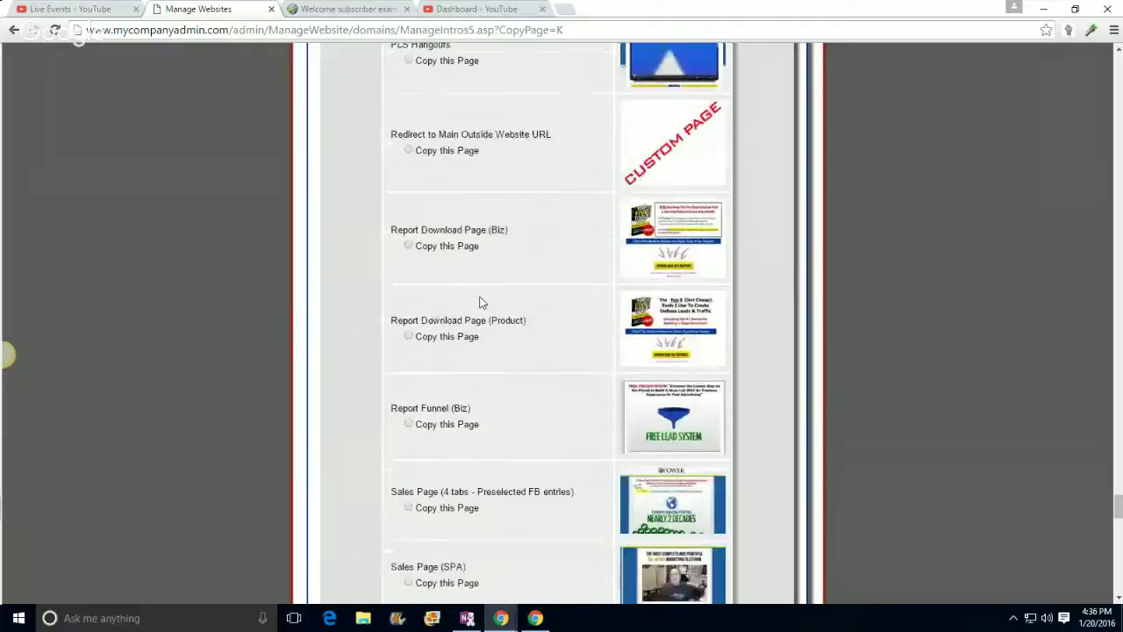
{"action": "scroll", "coordinate": [480, 303], "scroll_direction": "up", "scroll_amount": 8}
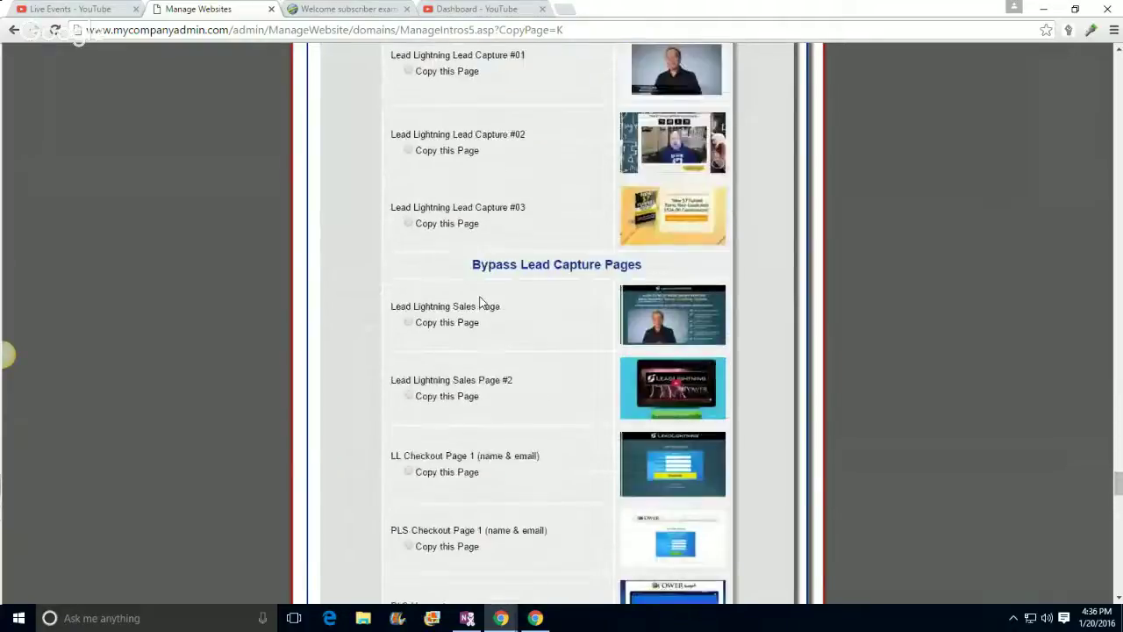
{"action": "scroll", "coordinate": [480, 303], "scroll_direction": "up", "scroll_amount": 6}
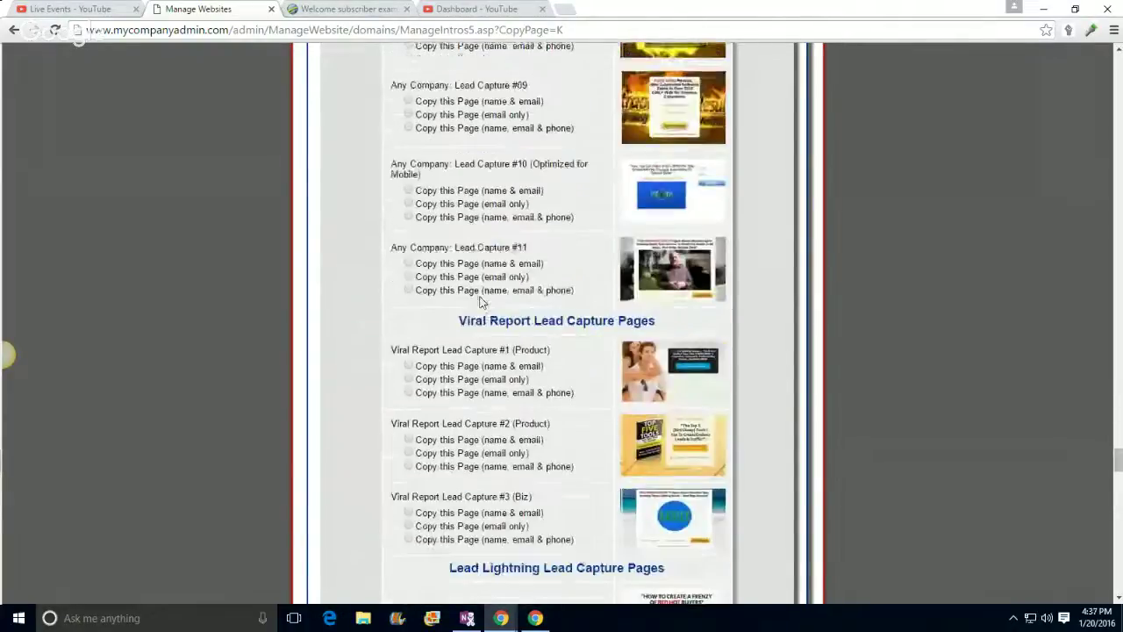
{"action": "scroll", "coordinate": [480, 303], "scroll_direction": "up", "scroll_amount": 8}
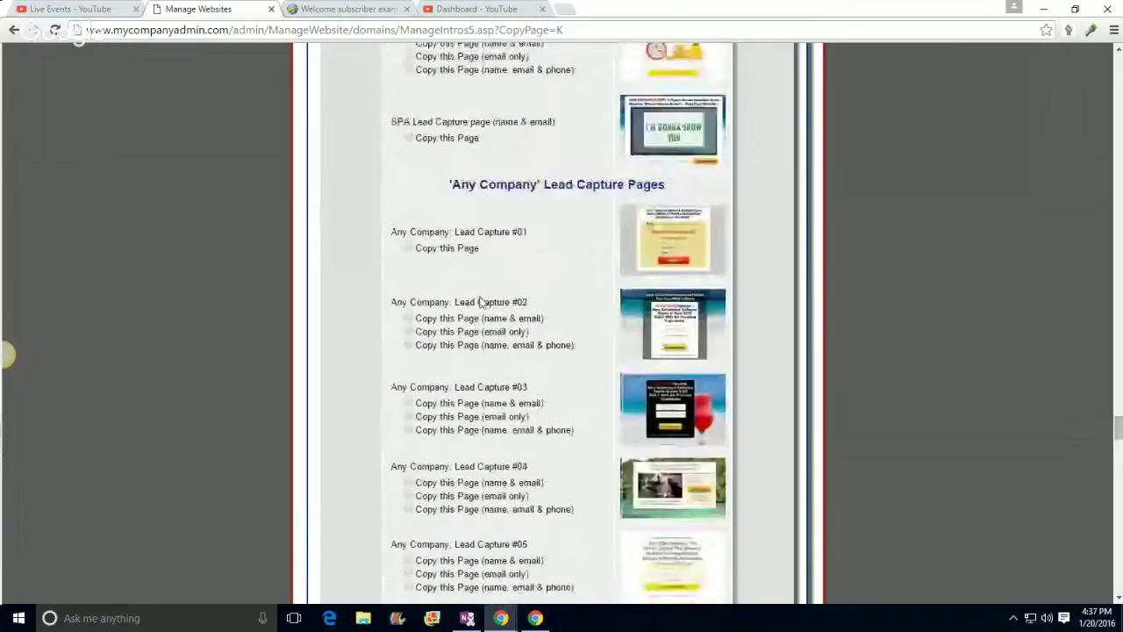
{"action": "scroll", "coordinate": [480, 303], "scroll_direction": "up", "scroll_amount": 7}
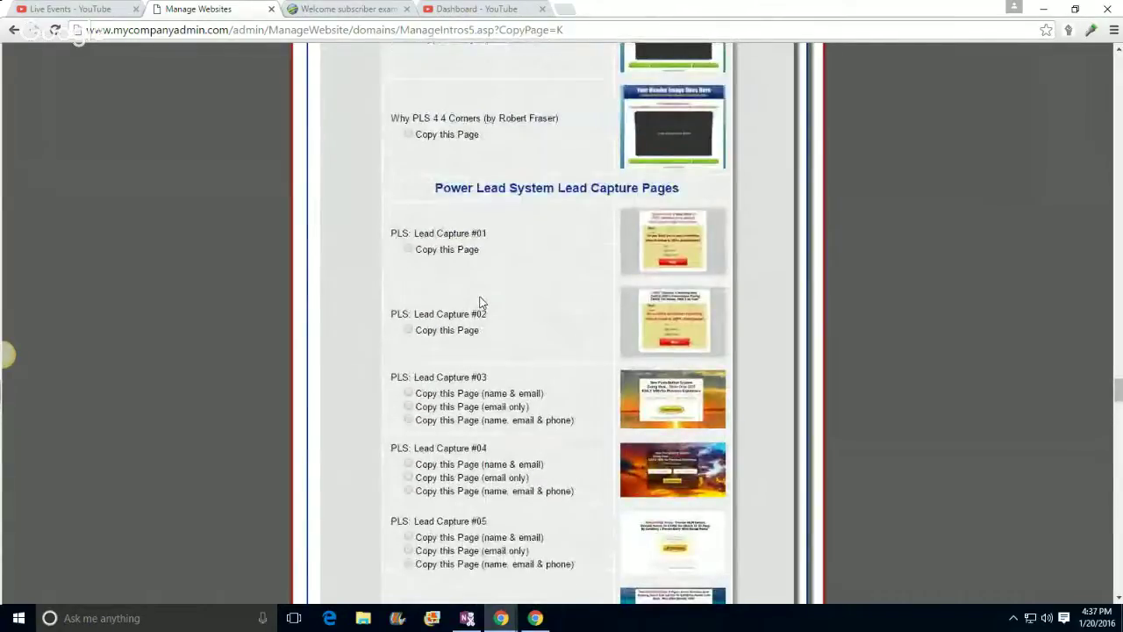
{"action": "scroll", "coordinate": [480, 303], "scroll_direction": "down", "scroll_amount": 3}
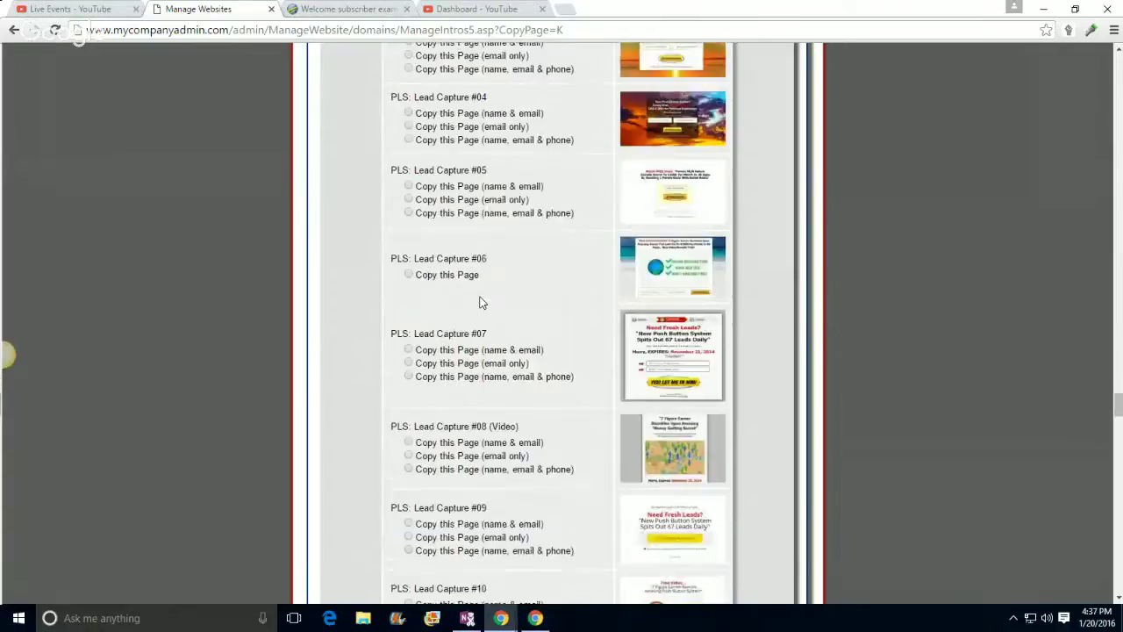
{"action": "scroll", "coordinate": [480, 303], "scroll_direction": "up", "scroll_amount": 7}
{"action": "scroll", "coordinate": [480, 302], "scroll_direction": "up", "scroll_amount": 9}
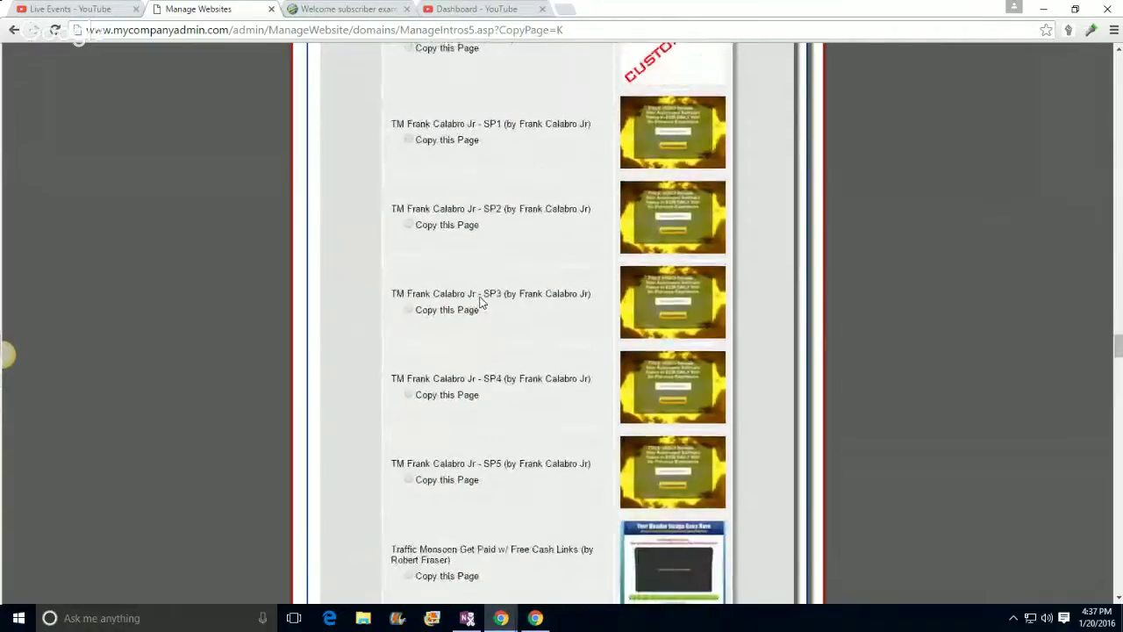
{"action": "scroll", "coordinate": [480, 302], "scroll_direction": "down", "scroll_amount": 3}
{"action": "scroll", "coordinate": [480, 303], "scroll_direction": "down", "scroll_amount": 15}
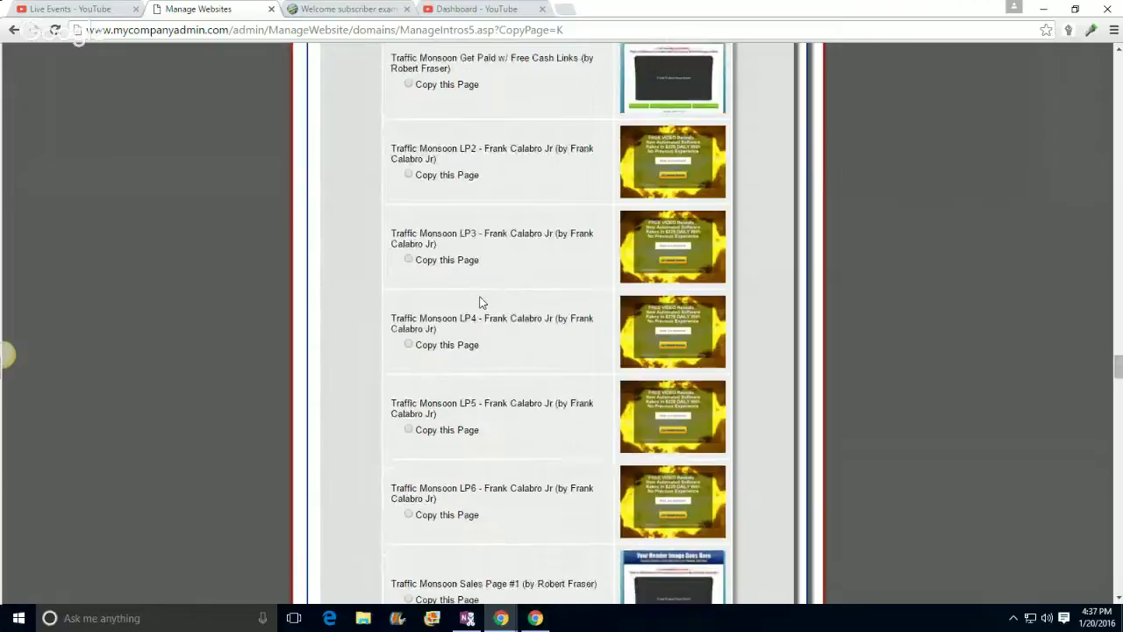
{"action": "scroll", "coordinate": [480, 302], "scroll_direction": "down", "scroll_amount": 9}
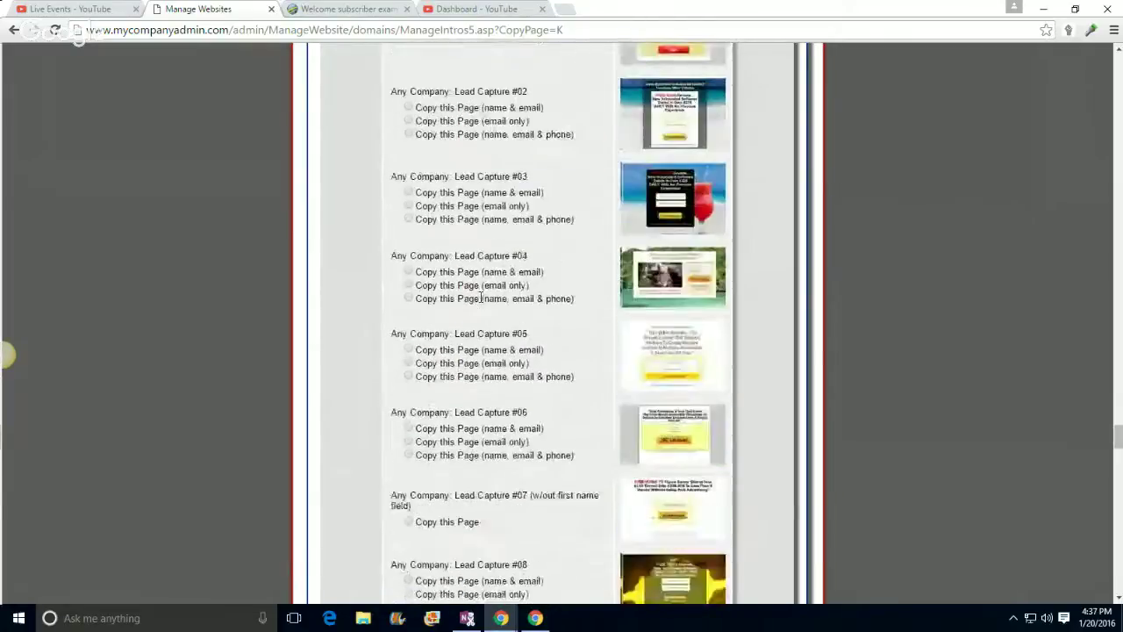
{"action": "scroll", "coordinate": [480, 303], "scroll_direction": "down", "scroll_amount": 9}
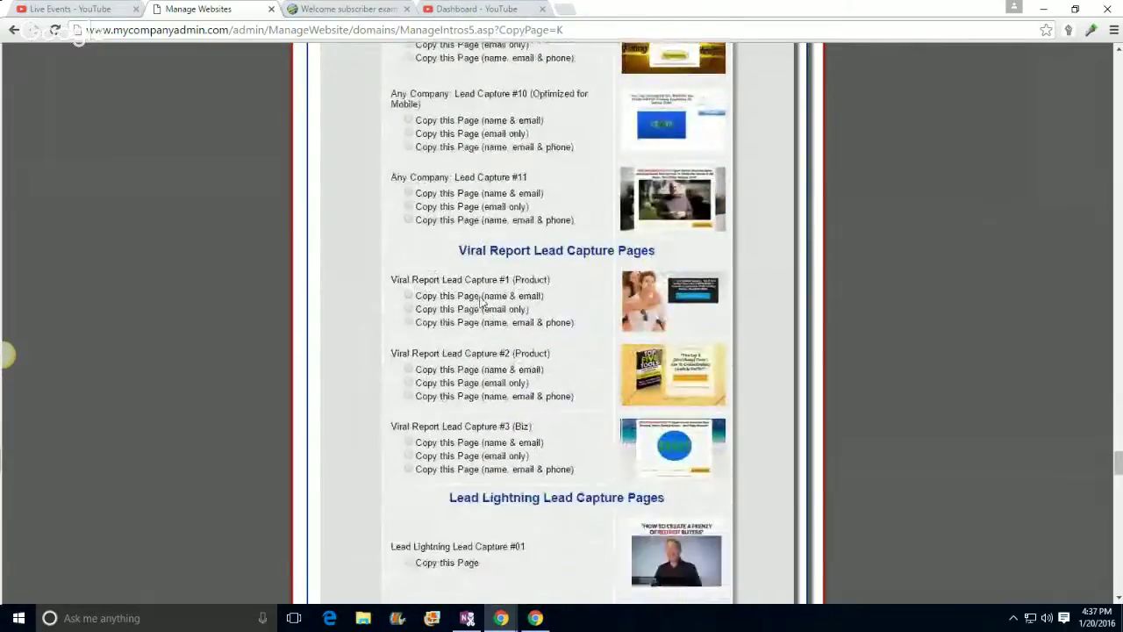
{"action": "scroll", "coordinate": [480, 303], "scroll_direction": "down", "scroll_amount": 4}
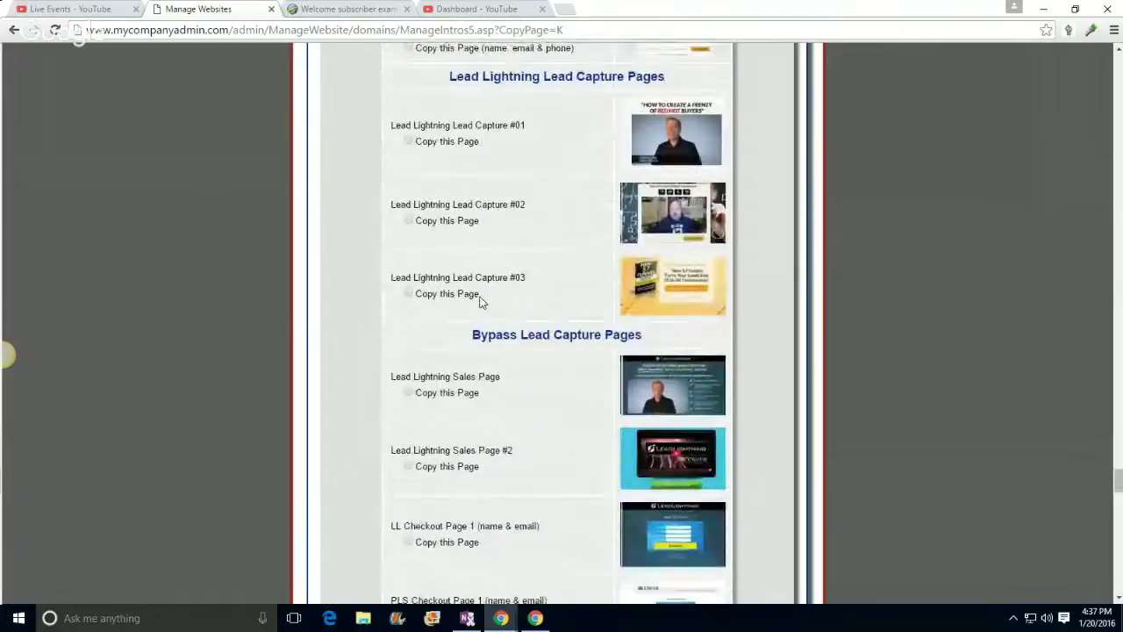
{"action": "scroll", "coordinate": [480, 303], "scroll_direction": "down", "scroll_amount": 6}
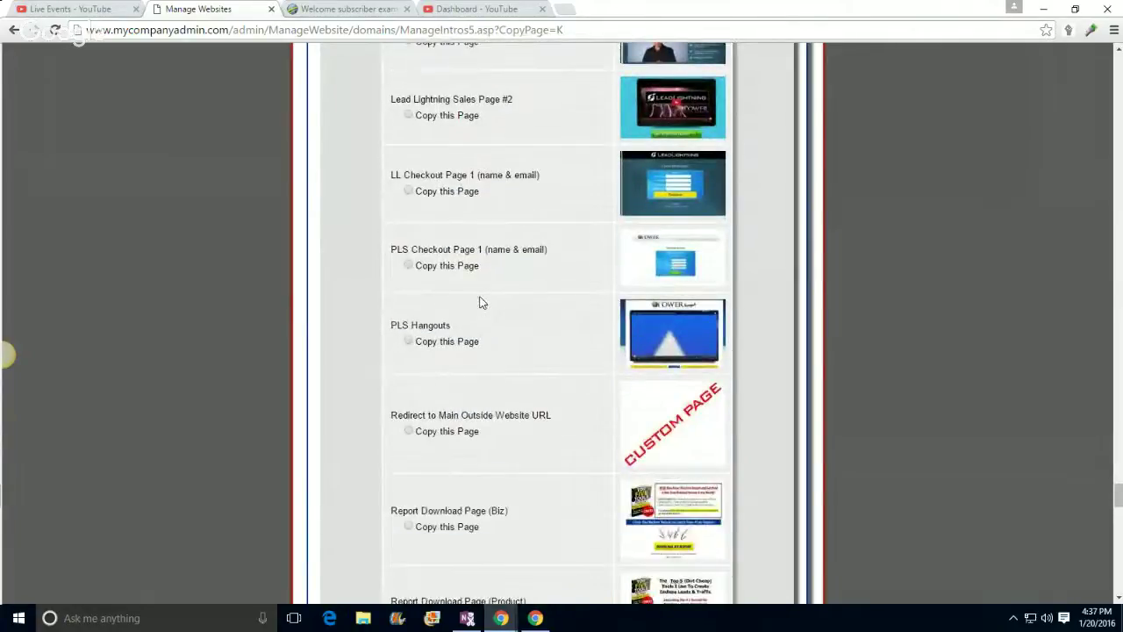
{"action": "scroll", "coordinate": [480, 302], "scroll_direction": "down", "scroll_amount": 5}
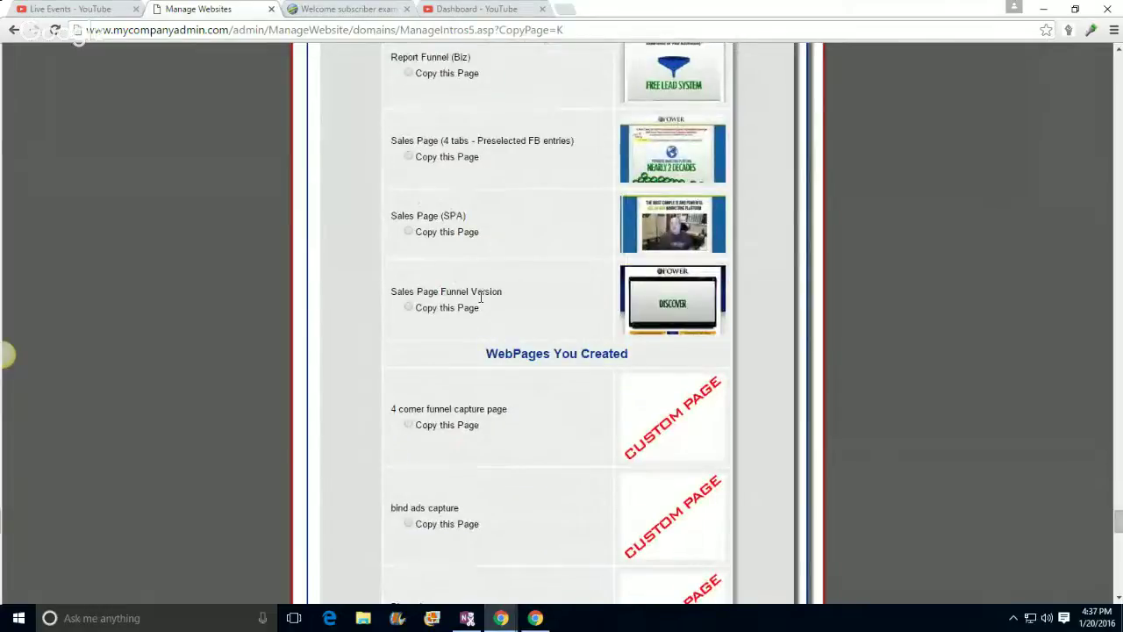
{"action": "scroll", "coordinate": [479, 298], "scroll_direction": "down", "scroll_amount": 5}
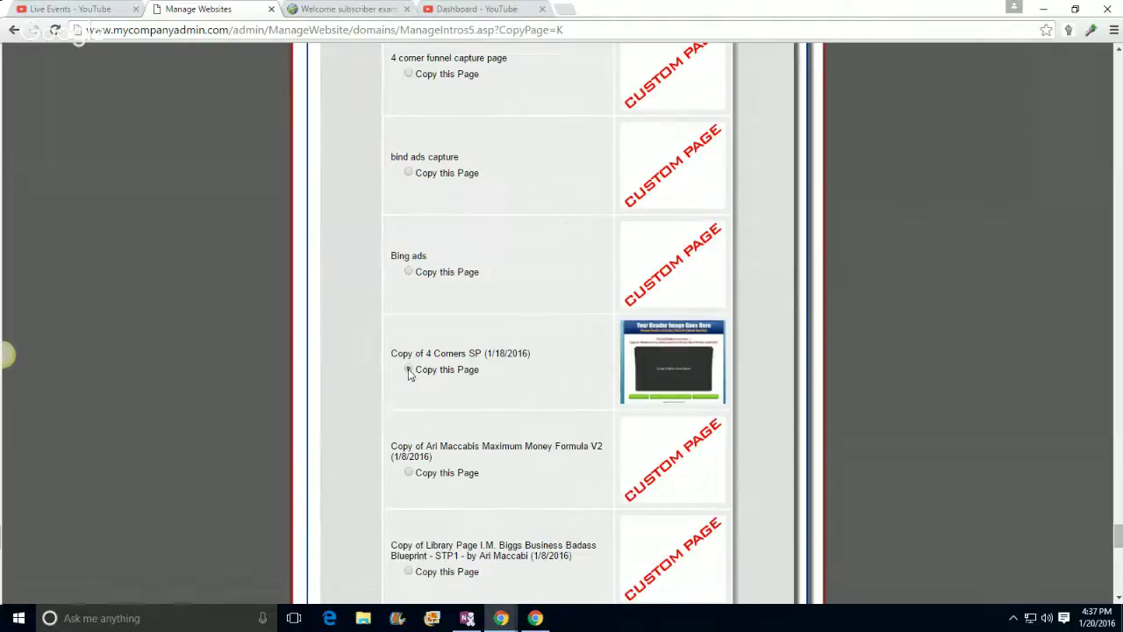
{"action": "scroll", "coordinate": [954, 308], "scroll_direction": "down", "scroll_amount": 10}
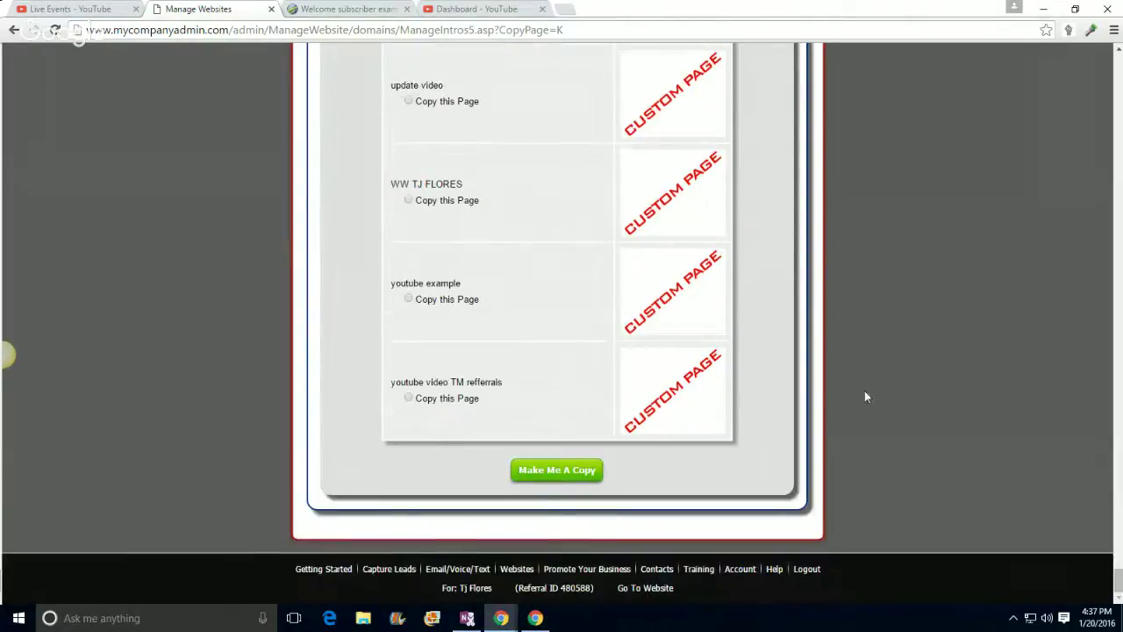
Step: Duplicate the 4 Corners SP copy and retitle the new page 'example youtube'
{"action": "left_click", "coordinate": [586, 471]}
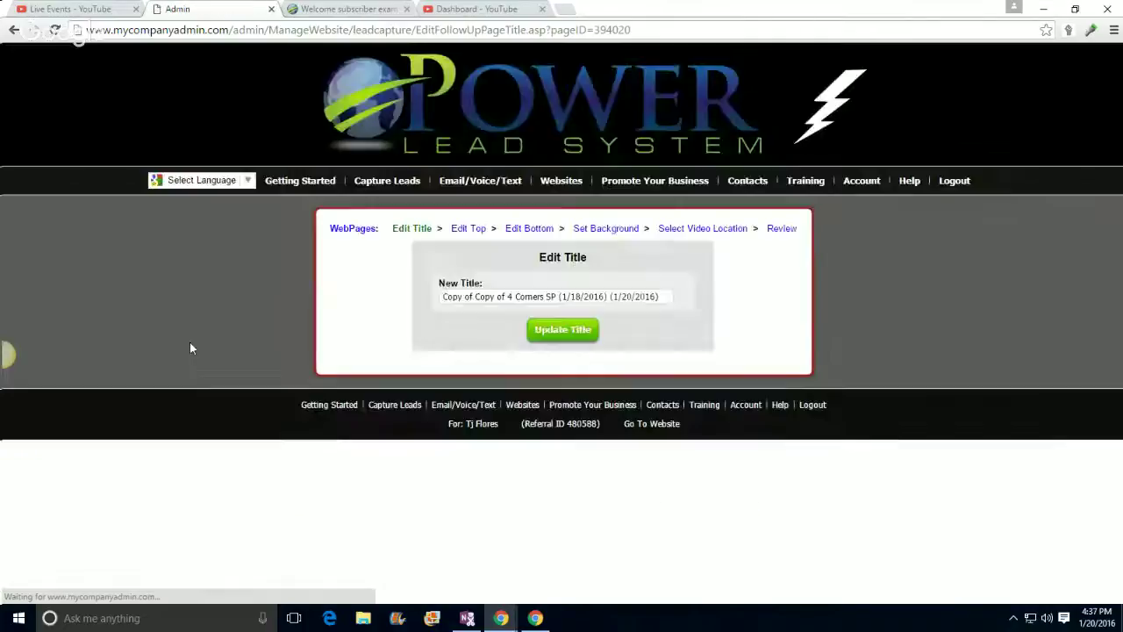
{"action": "left_click", "coordinate": [530, 296]}
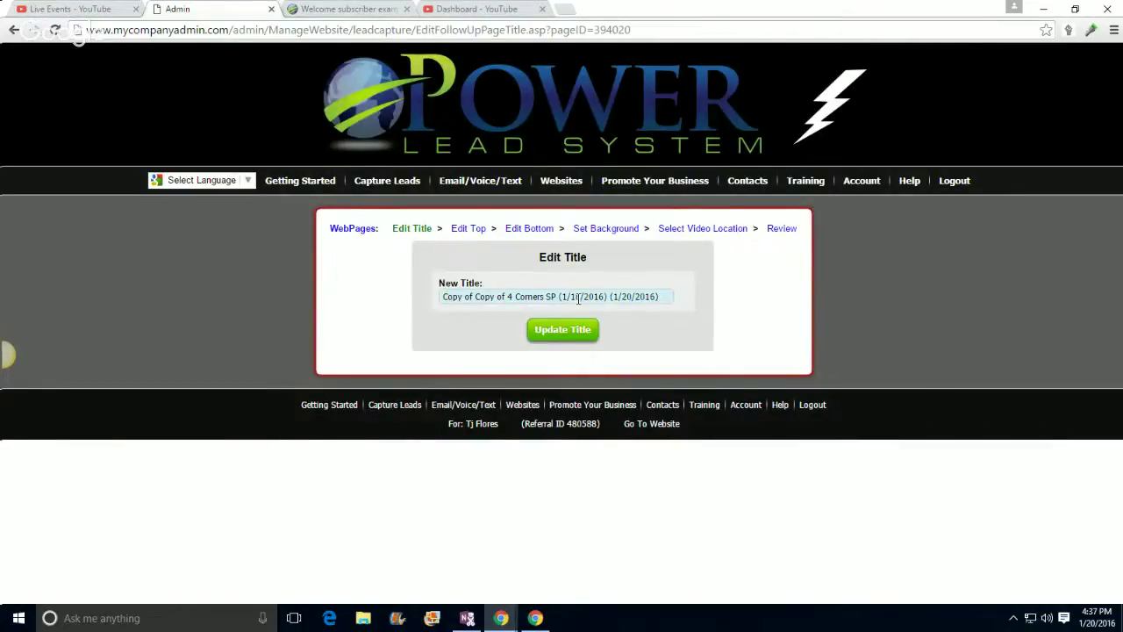
{"action": "triple_click", "coordinate": [578, 298]}
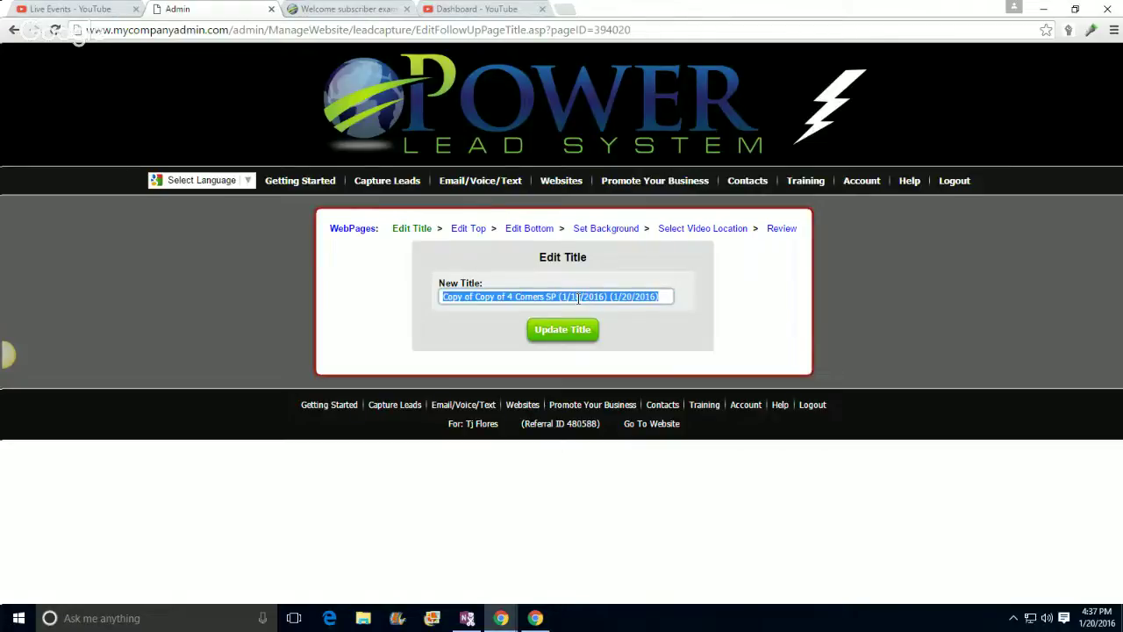
{"action": "key", "text": "BackSpace"}
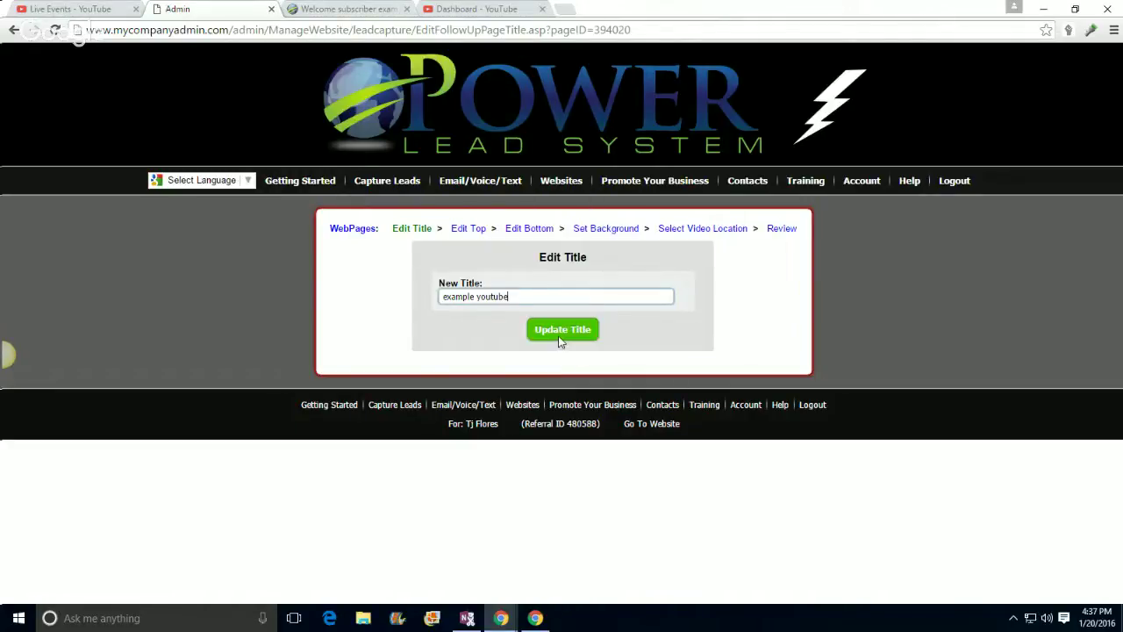
{"action": "left_click", "coordinate": [559, 336]}
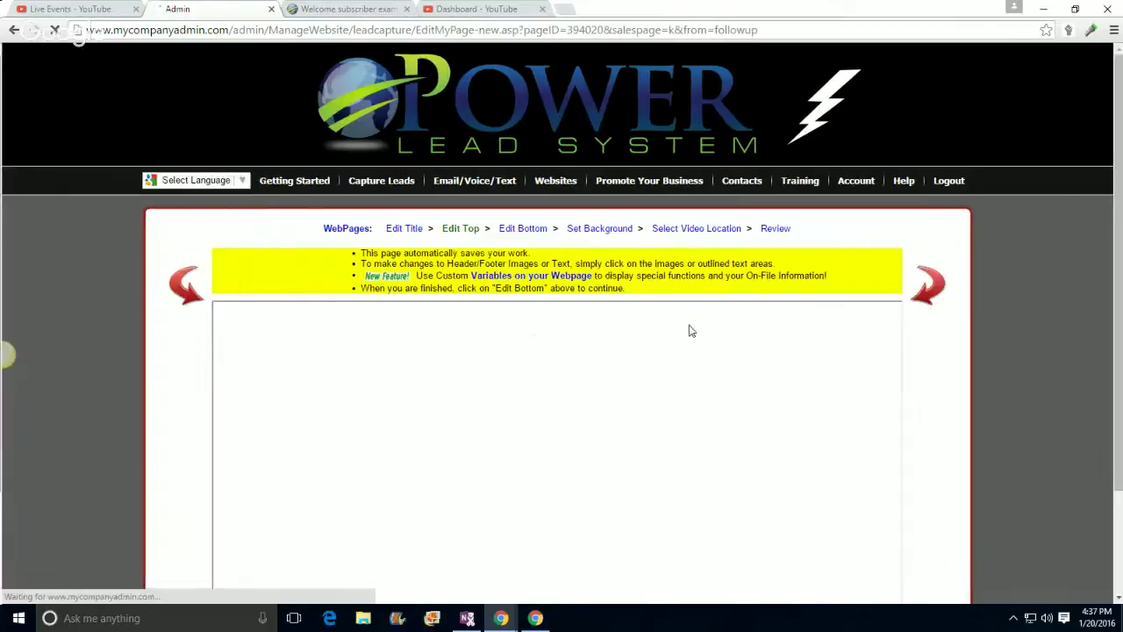
Step: Browse the Edit Top header image chooser down to the 07-banner and 07-footer dollar-bill images
{"action": "scroll", "coordinate": [734, 363], "scroll_direction": "down", "scroll_amount": 3}
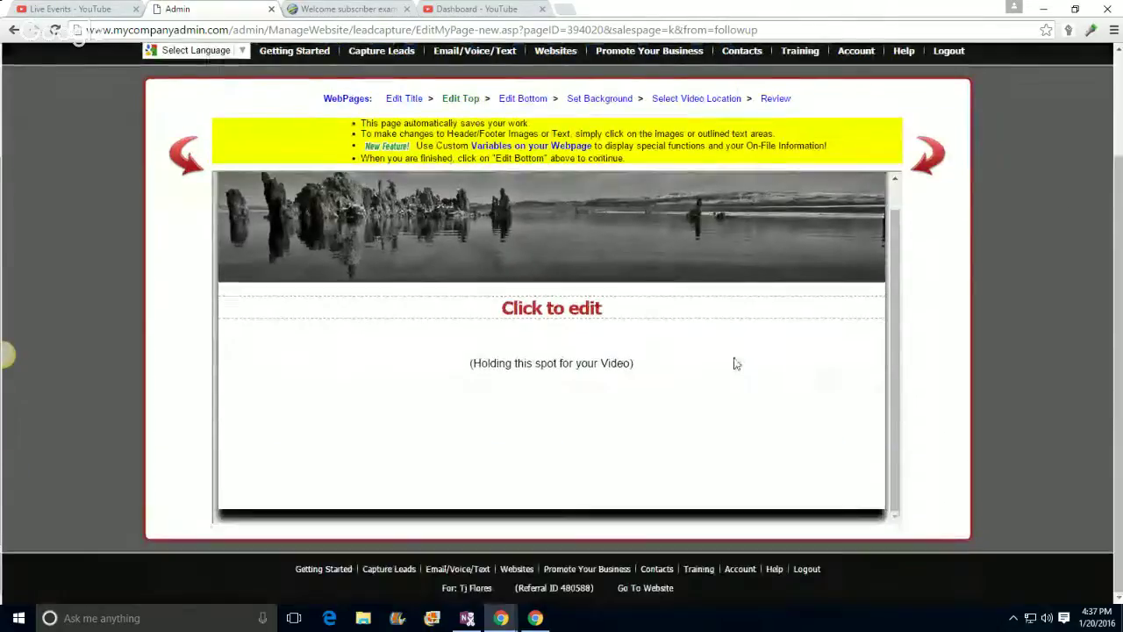
{"action": "scroll", "coordinate": [849, 404], "scroll_direction": "up", "scroll_amount": 3}
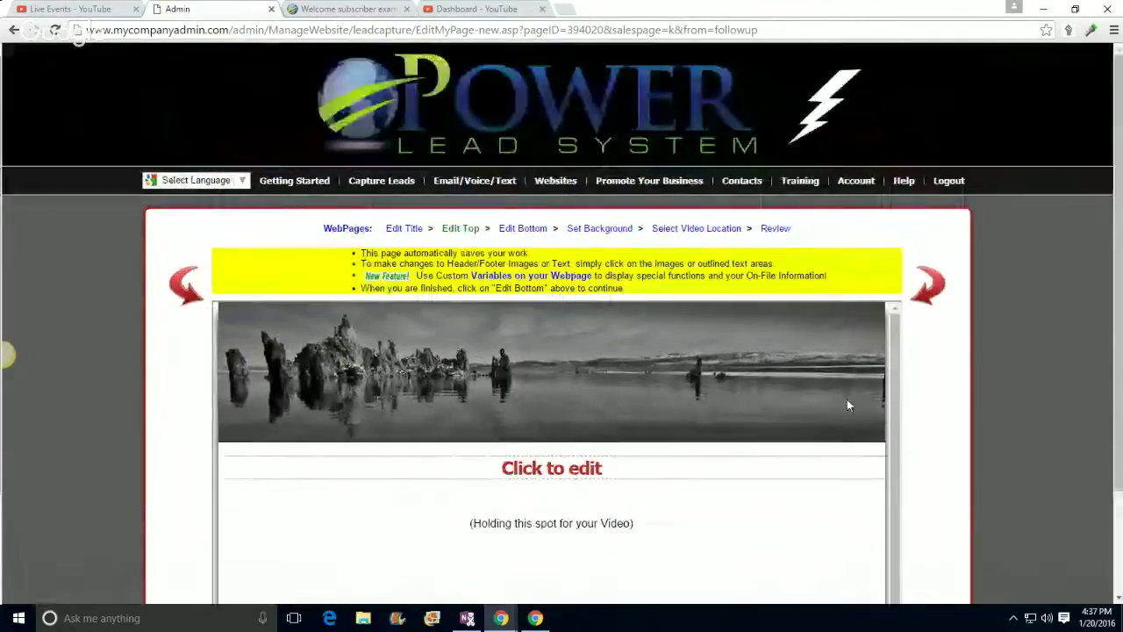
{"action": "left_click", "coordinate": [574, 384]}
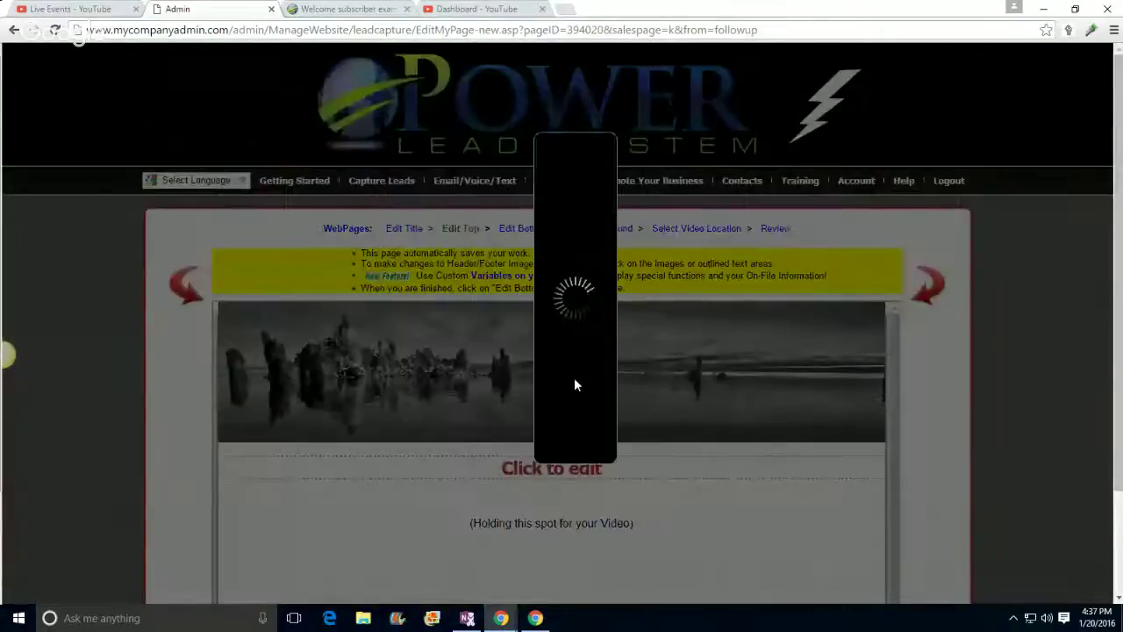
{"action": "scroll", "coordinate": [693, 285], "scroll_direction": "down", "scroll_amount": 10}
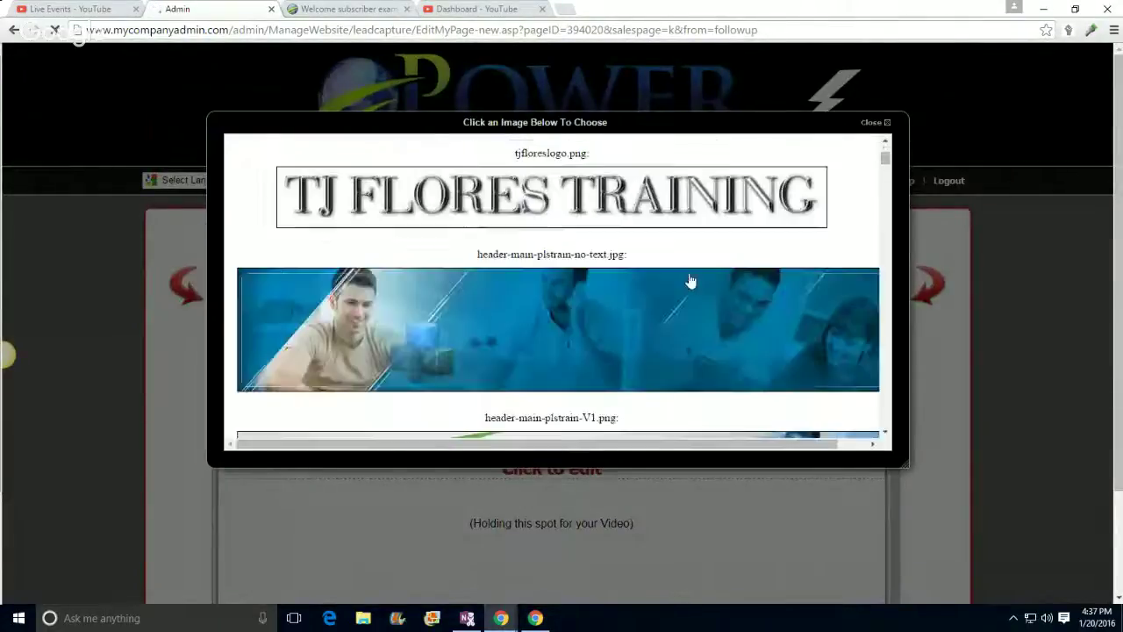
{"action": "scroll", "coordinate": [699, 290], "scroll_direction": "down", "scroll_amount": 10}
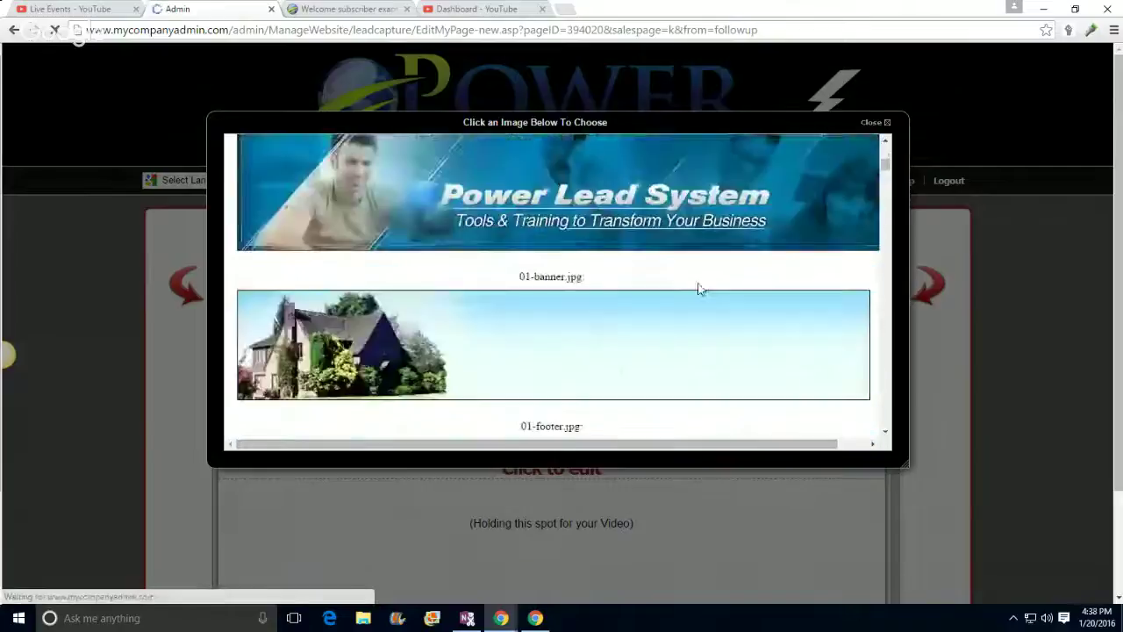
{"action": "scroll", "coordinate": [700, 295], "scroll_direction": "down", "scroll_amount": 8}
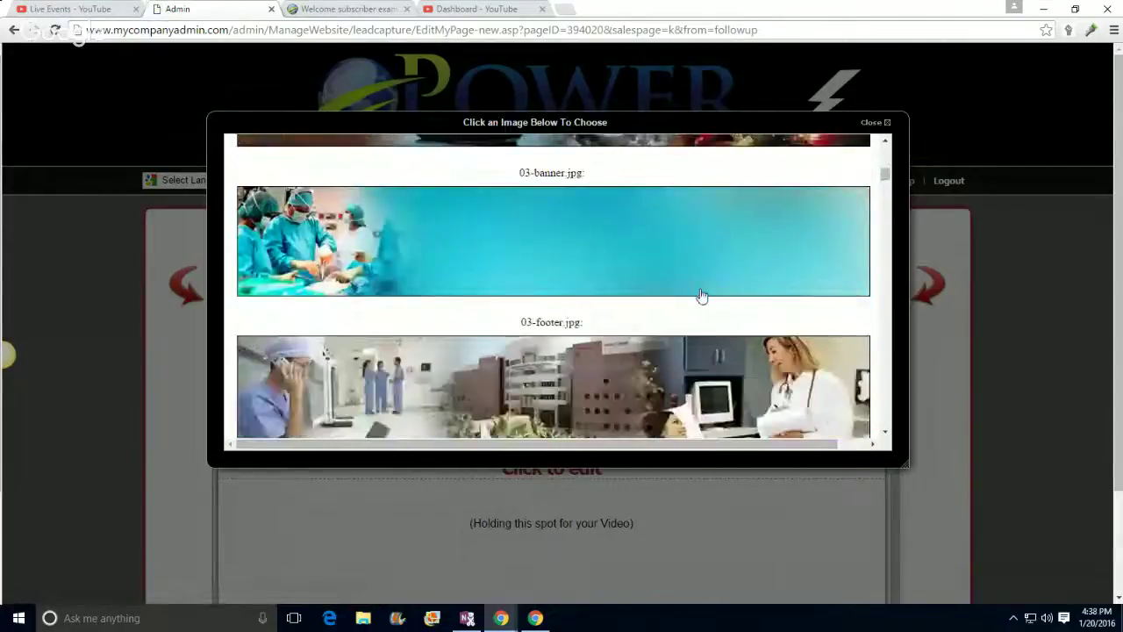
{"action": "scroll", "coordinate": [702, 297], "scroll_direction": "down", "scroll_amount": 8}
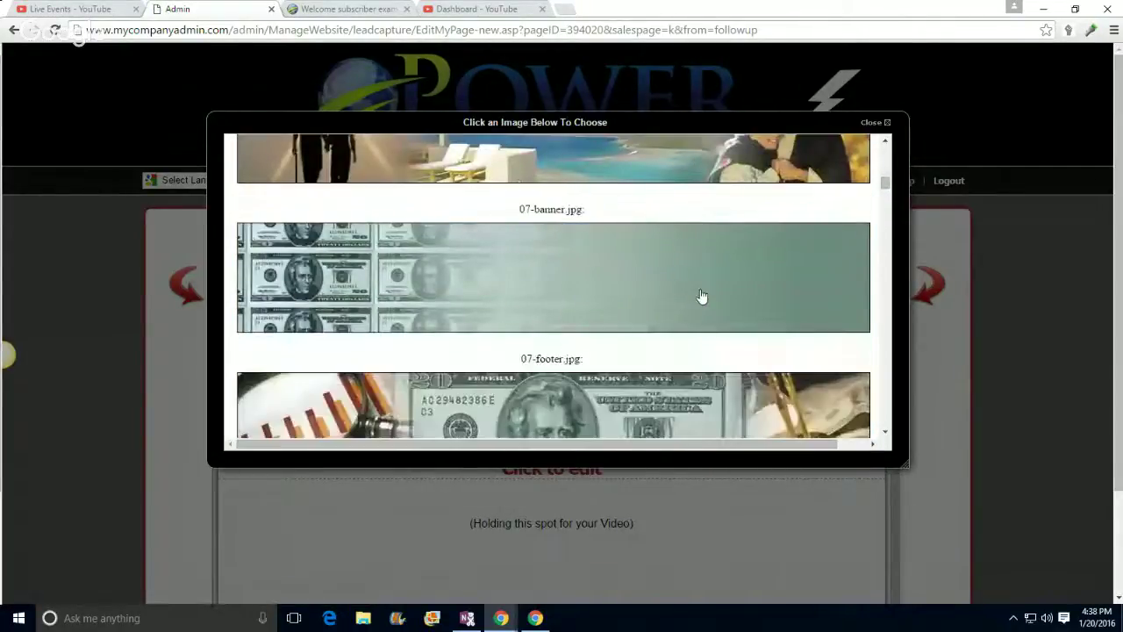
{"action": "scroll", "coordinate": [702, 297], "scroll_direction": "down", "scroll_amount": 8}
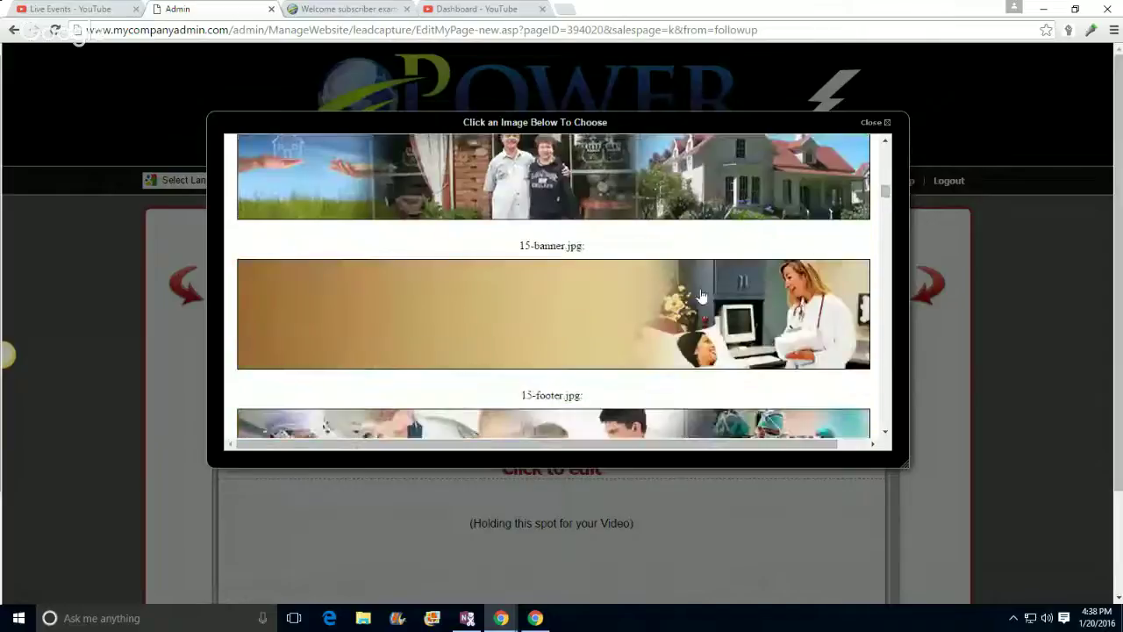
{"action": "scroll", "coordinate": [701, 296], "scroll_direction": "down", "scroll_amount": 8}
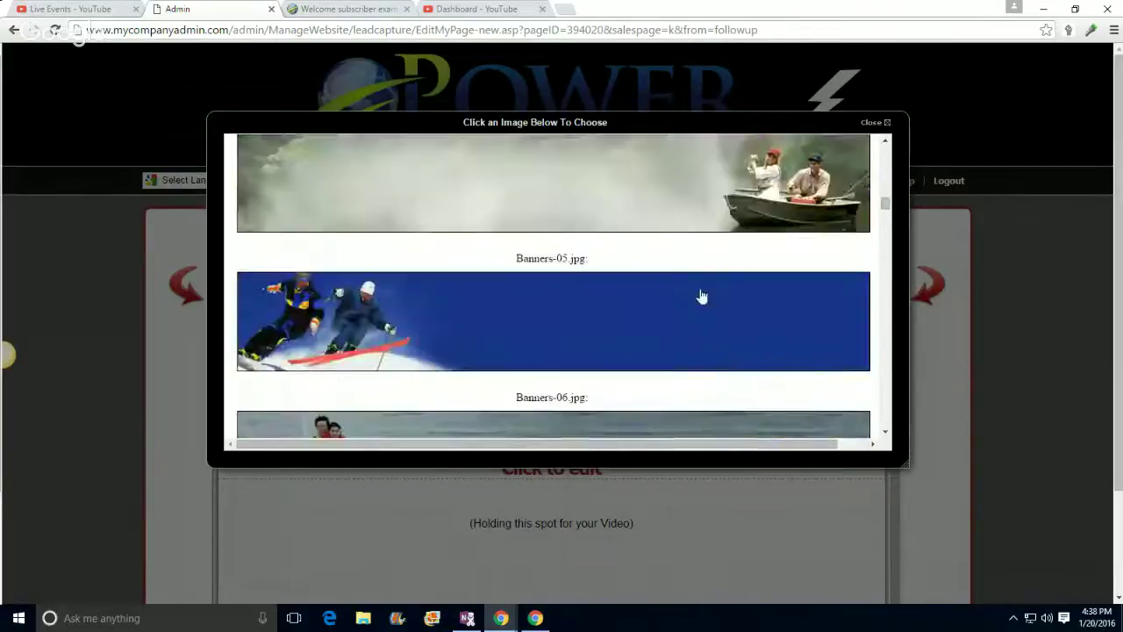
{"action": "scroll", "coordinate": [702, 297], "scroll_direction": "down", "scroll_amount": 8}
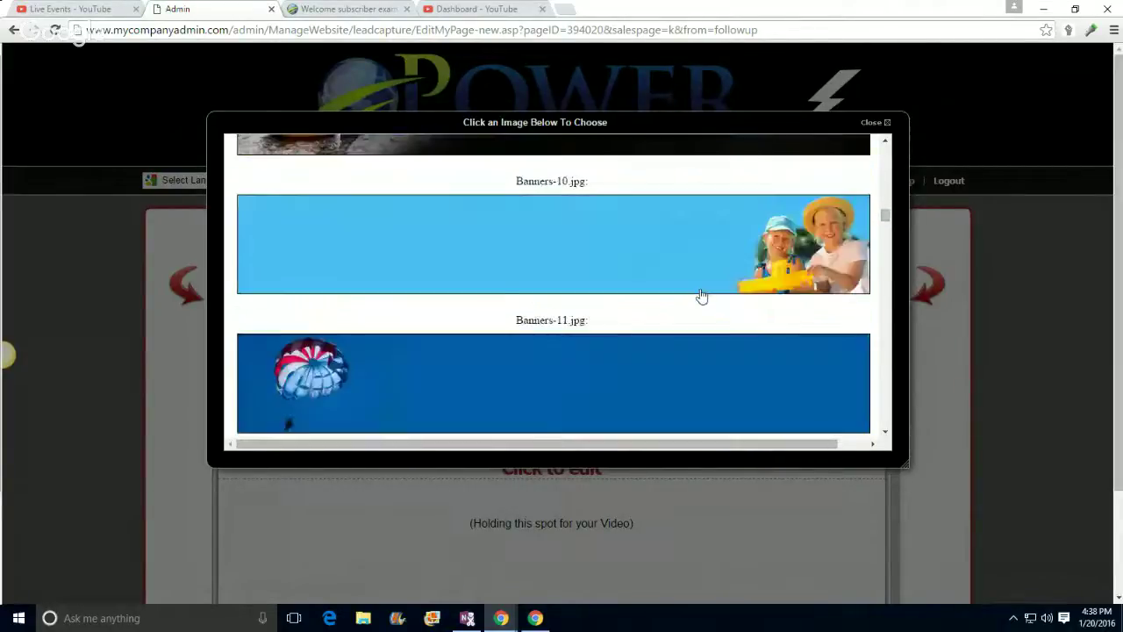
{"action": "scroll", "coordinate": [702, 296], "scroll_direction": "down", "scroll_amount": 5}
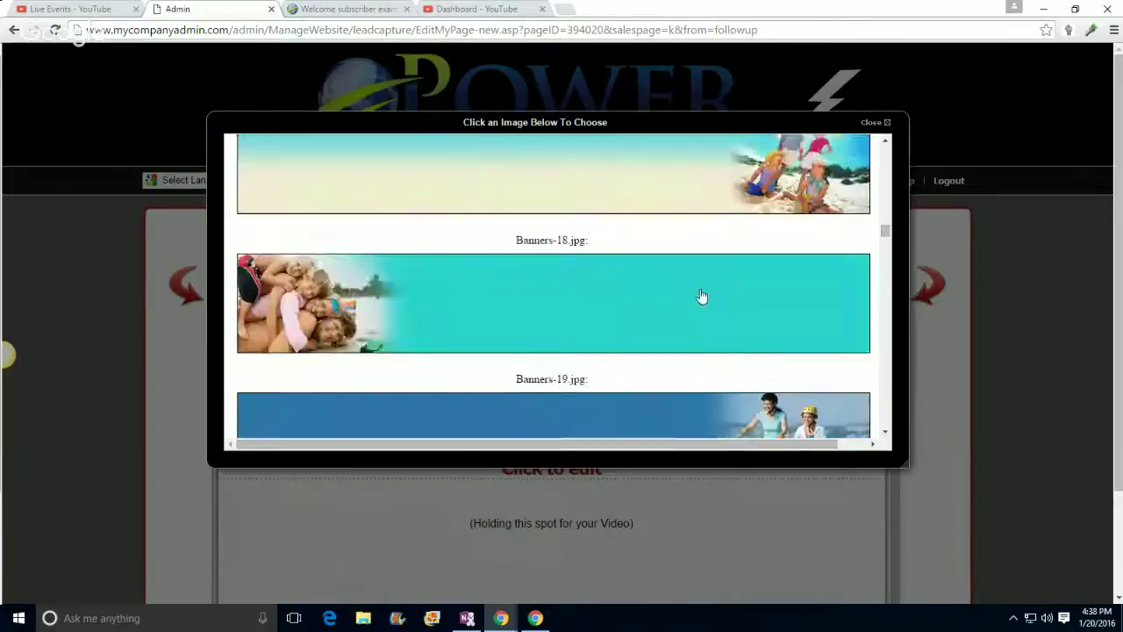
{"action": "scroll", "coordinate": [702, 301], "scroll_direction": "up", "scroll_amount": 3}
{"action": "scroll", "coordinate": [702, 301], "scroll_direction": "up", "scroll_amount": 15}
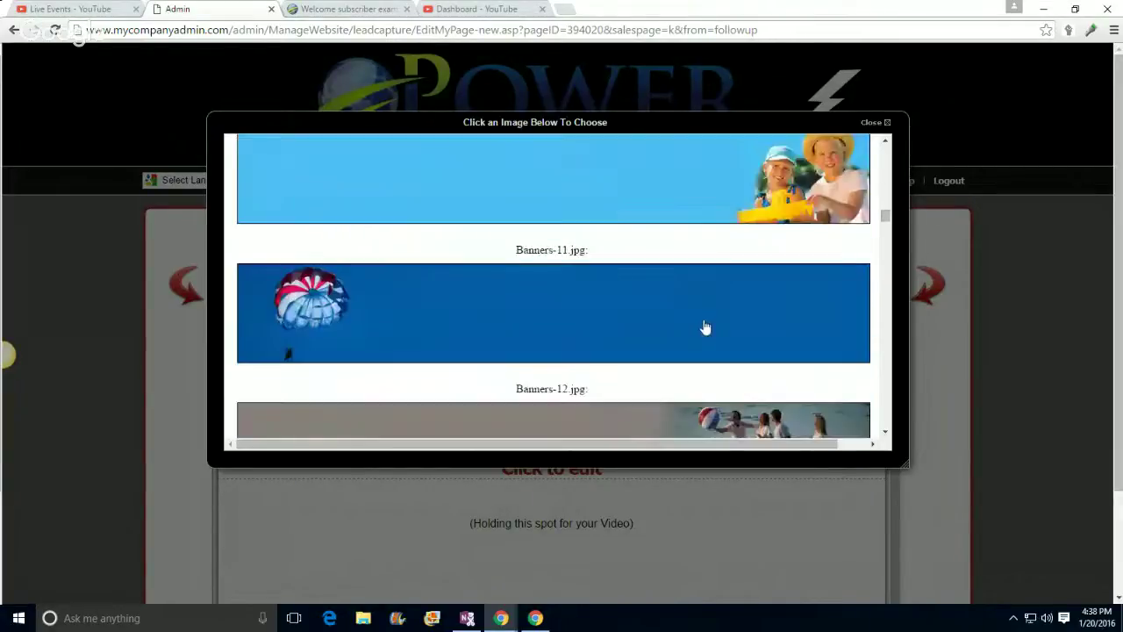
{"action": "scroll", "coordinate": [705, 328], "scroll_direction": "up", "scroll_amount": 10}
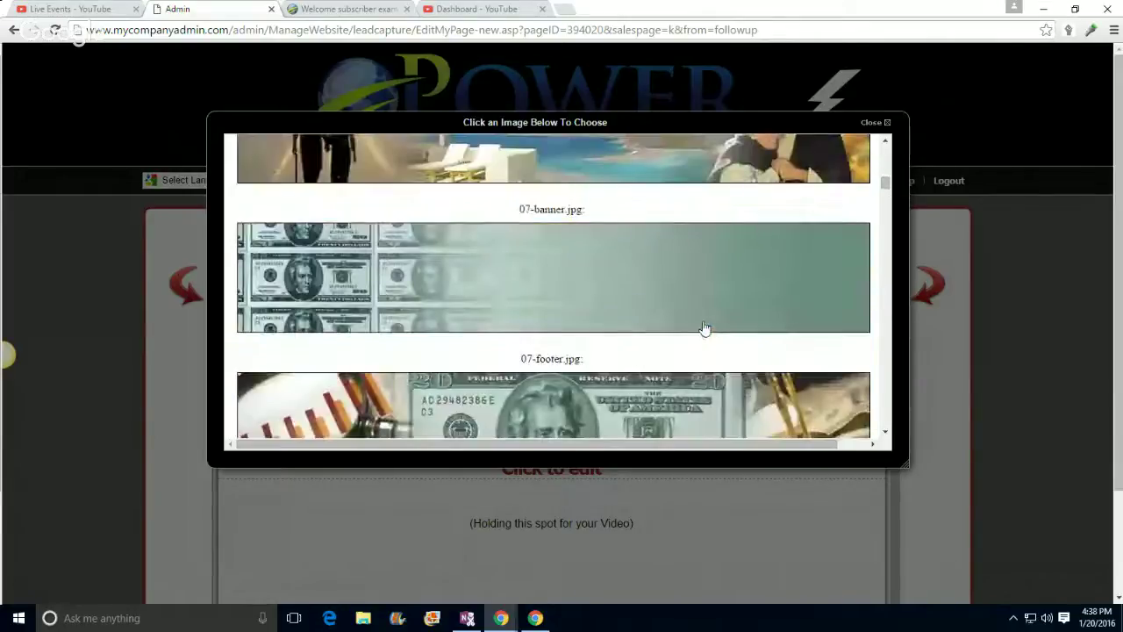
{"action": "scroll", "coordinate": [705, 328], "scroll_direction": "down", "scroll_amount": 1}
Step: Use 07-footer.jpg as the header and start the headline 'How To Promote' below it
{"action": "left_click", "coordinate": [564, 379]}
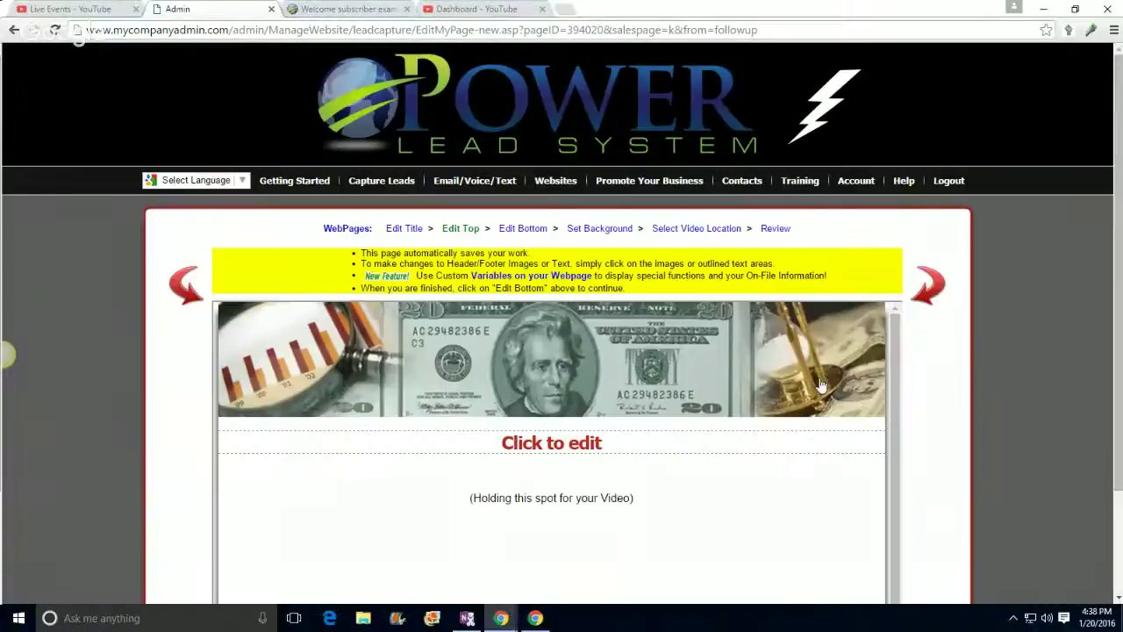
{"action": "scroll", "coordinate": [1042, 378], "scroll_direction": "down", "scroll_amount": 3}
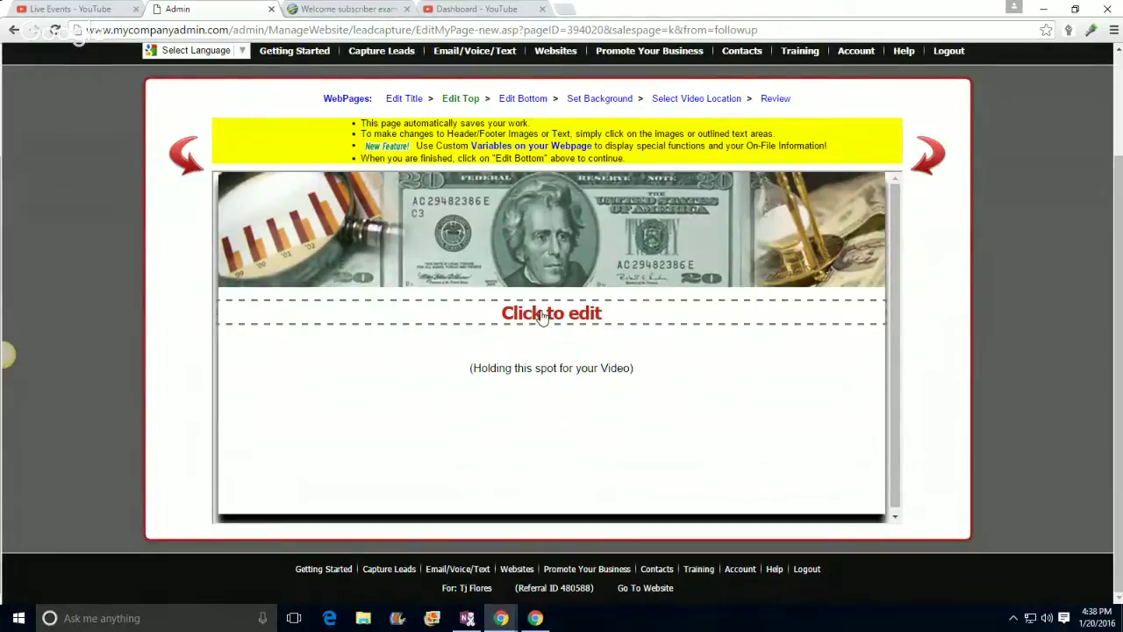
{"action": "left_click", "coordinate": [542, 314]}
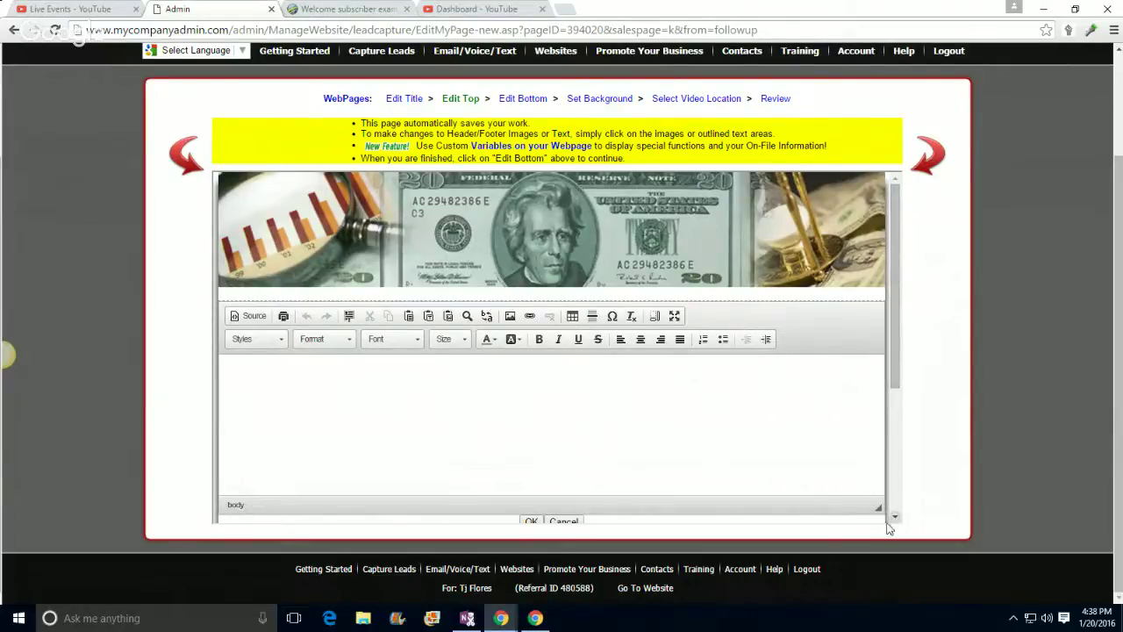
{"action": "scroll", "coordinate": [936, 436], "scroll_direction": "up", "scroll_amount": 2}
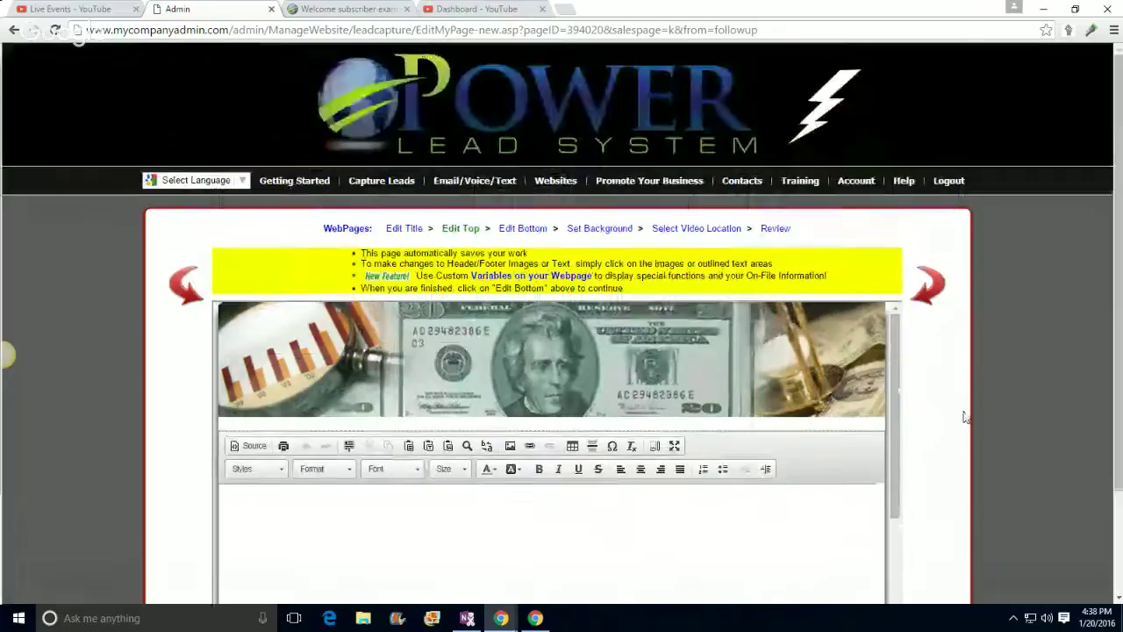
{"action": "scroll", "coordinate": [912, 386], "scroll_direction": "down", "scroll_amount": 2}
{"action": "left_click_drag", "start_coordinate": [890, 336], "coordinate": [896, 467]}
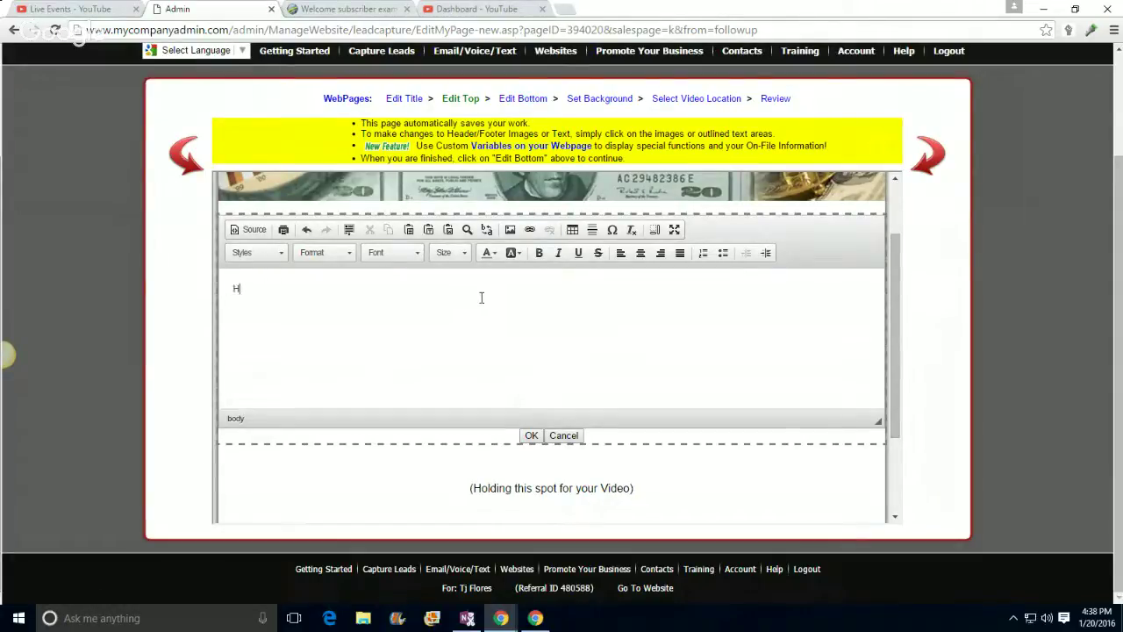
{"action": "type", "text": "To Promote Clickbank In 2016 By TJ FLORES"}
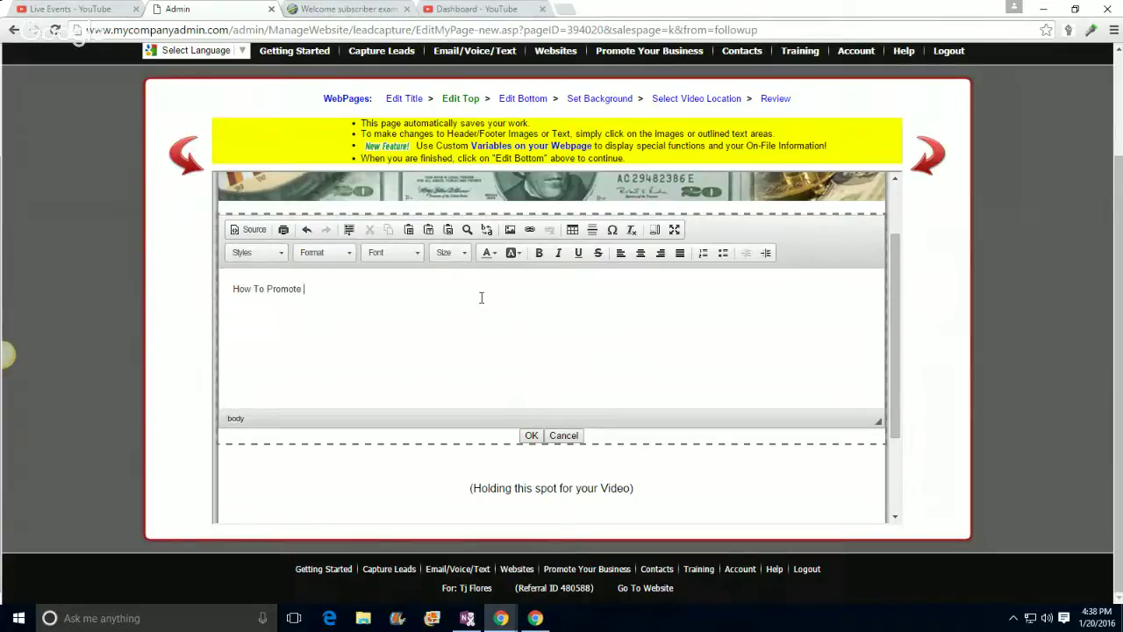
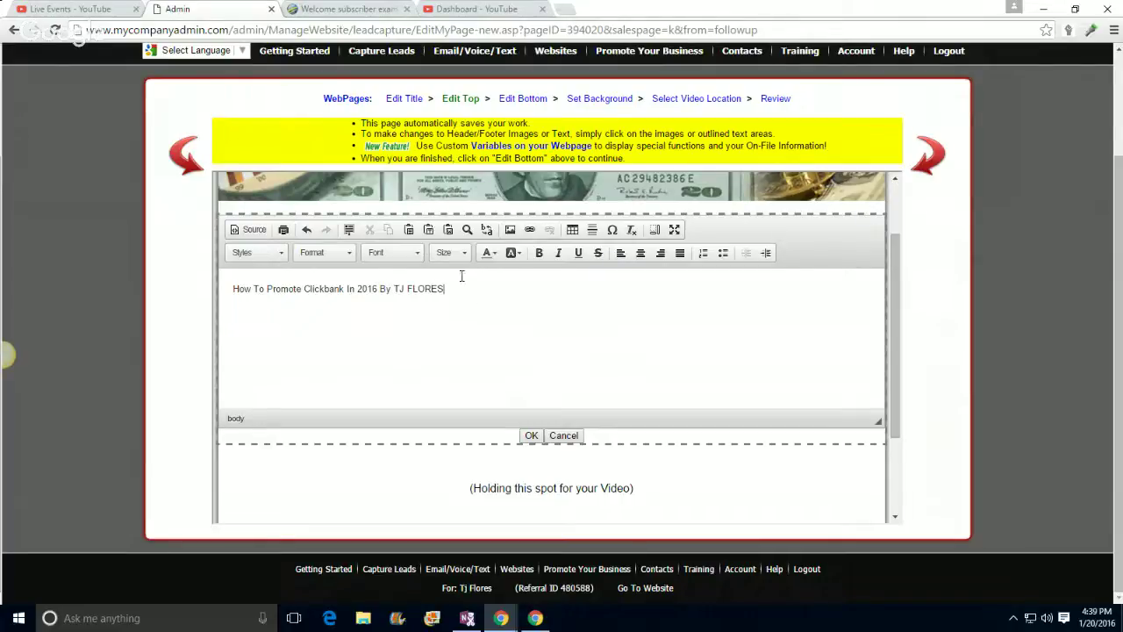
Step: Make the whole headline centred, Fire Brick red, size 28 and bold
{"action": "left_click_drag", "start_coordinate": [452, 286], "coordinate": [228, 285]}
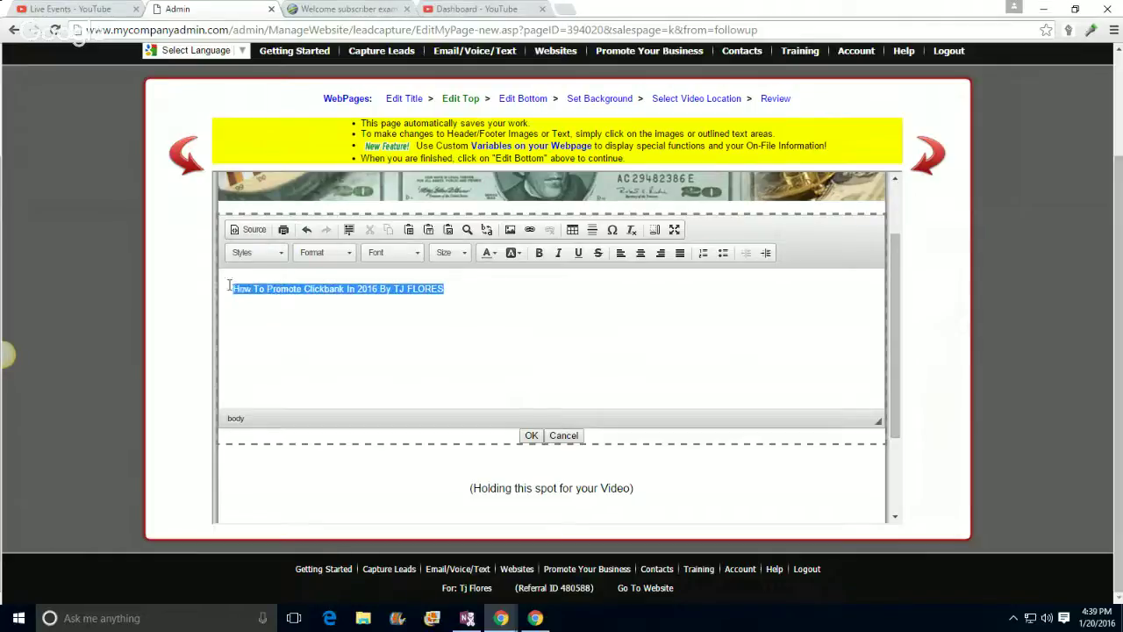
{"action": "left_click", "coordinate": [643, 256]}
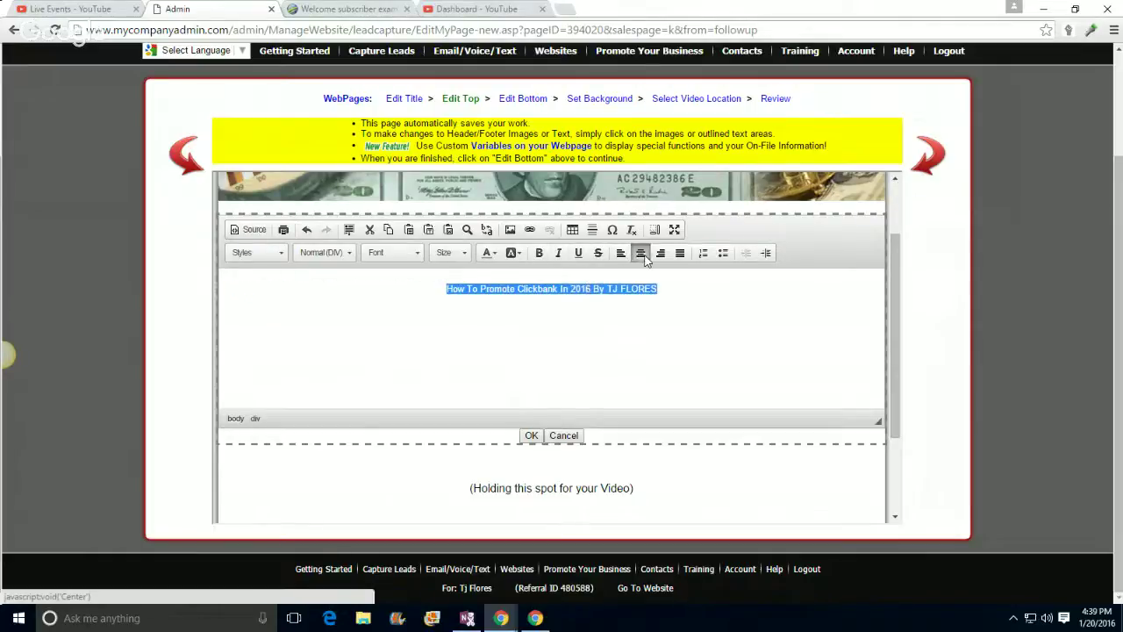
{"action": "left_click", "coordinate": [495, 254]}
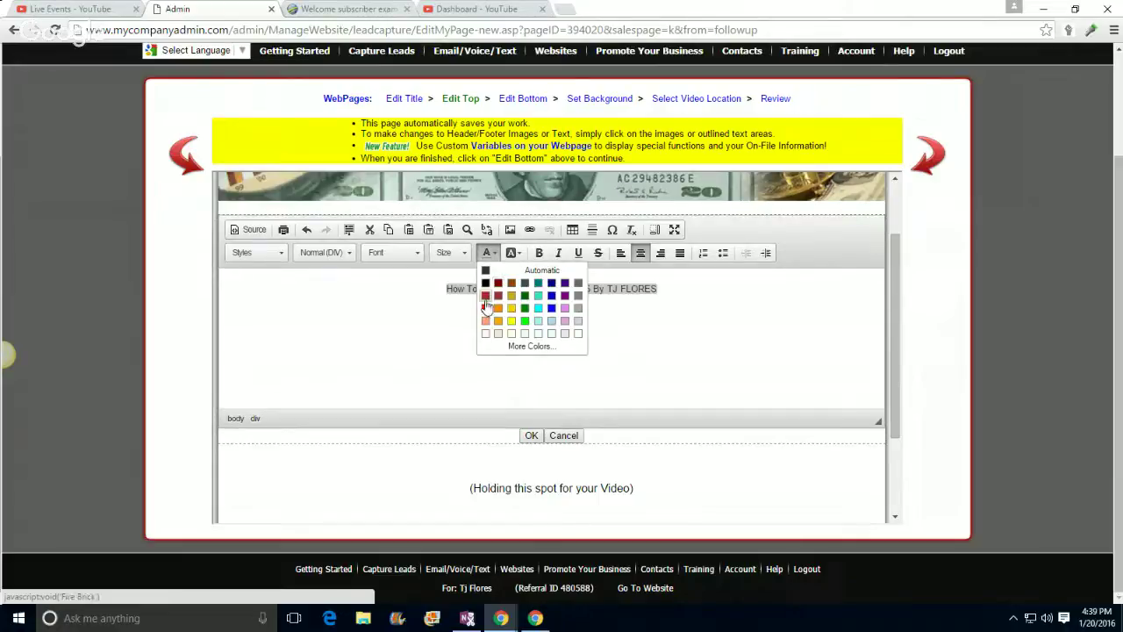
{"action": "left_click", "coordinate": [484, 300]}
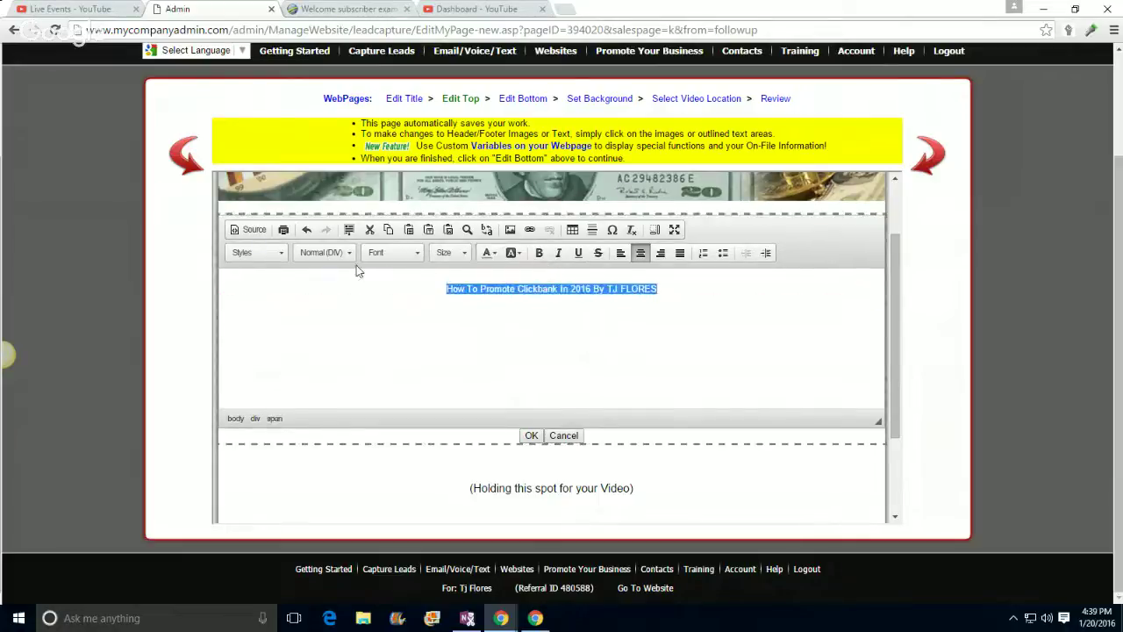
{"action": "left_click", "coordinate": [449, 254]}
{"action": "scroll", "coordinate": [442, 356], "scroll_direction": "down", "scroll_amount": 5}
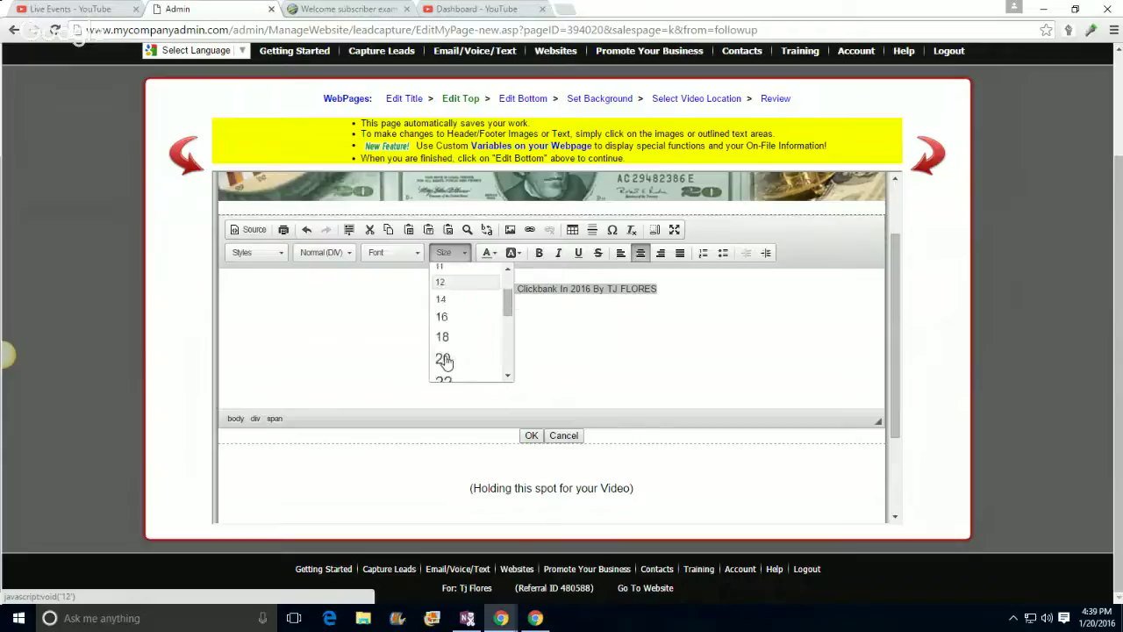
{"action": "left_click", "coordinate": [446, 321]}
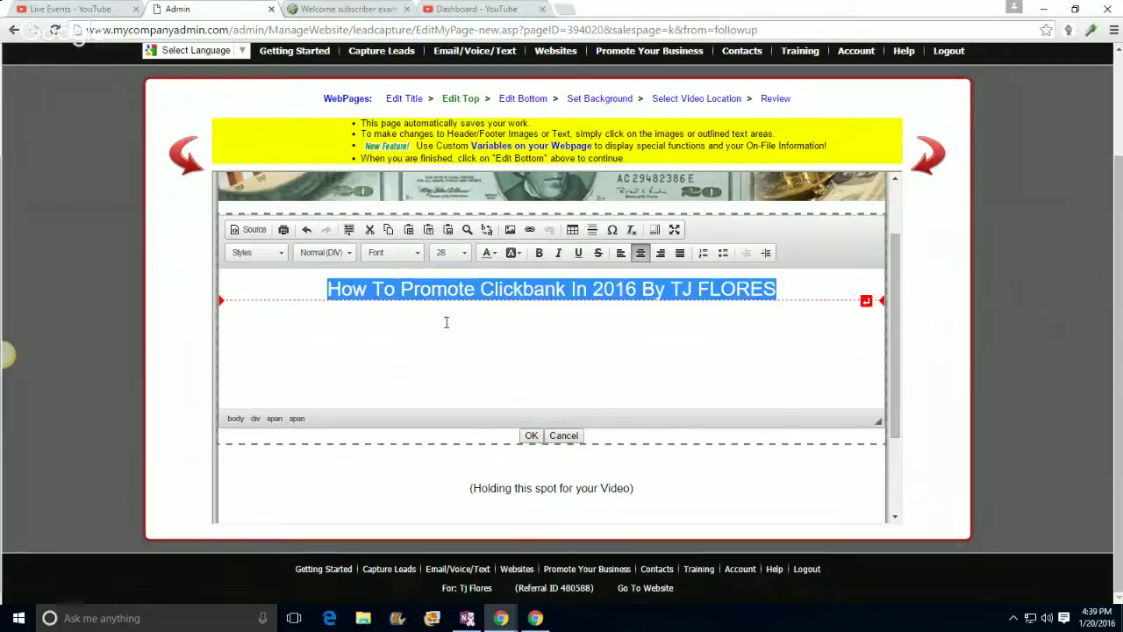
{"action": "left_click", "coordinate": [538, 253]}
{"action": "left_click", "coordinate": [534, 308]}
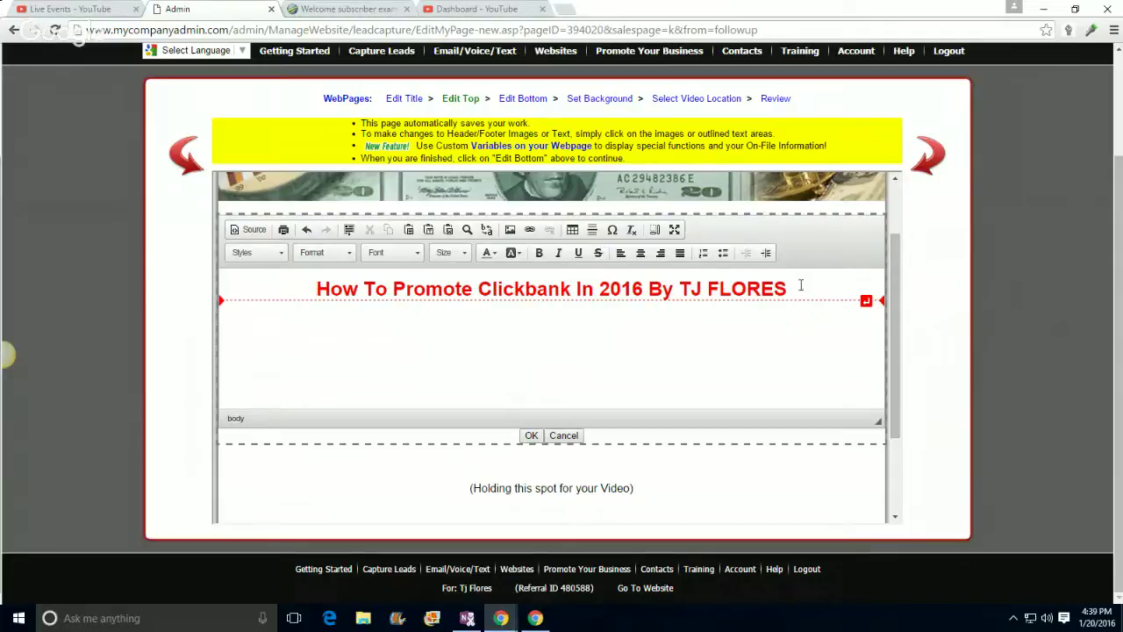
Step: Turn the headline words after 'Clickbank' black
{"action": "left_click_drag", "start_coordinate": [571, 289], "coordinate": [812, 289]}
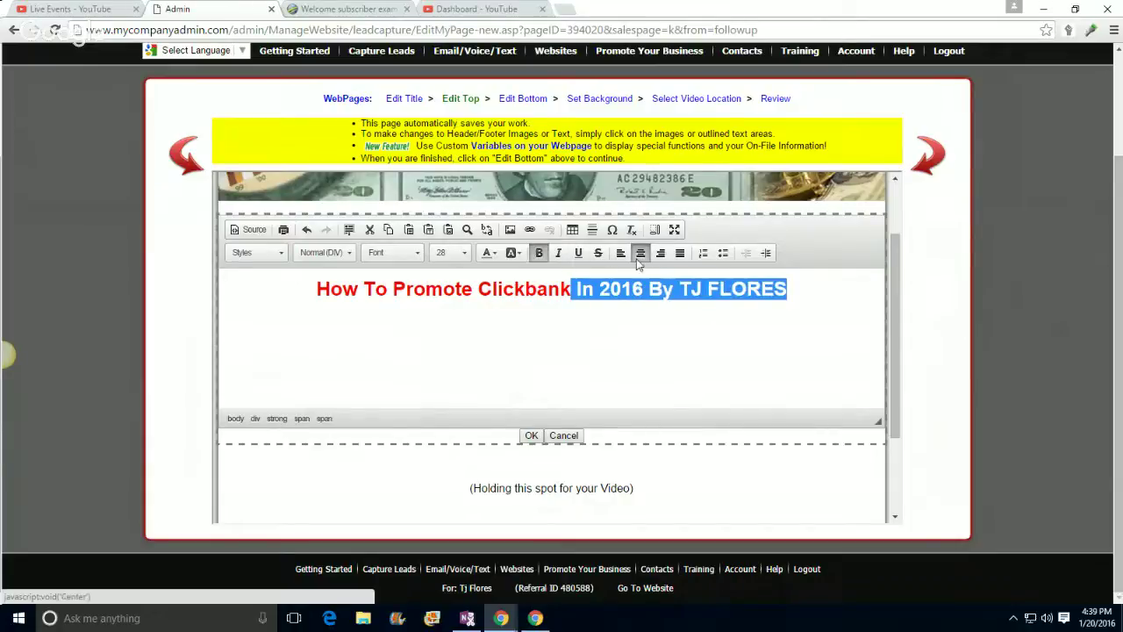
{"action": "left_click", "coordinate": [493, 255]}
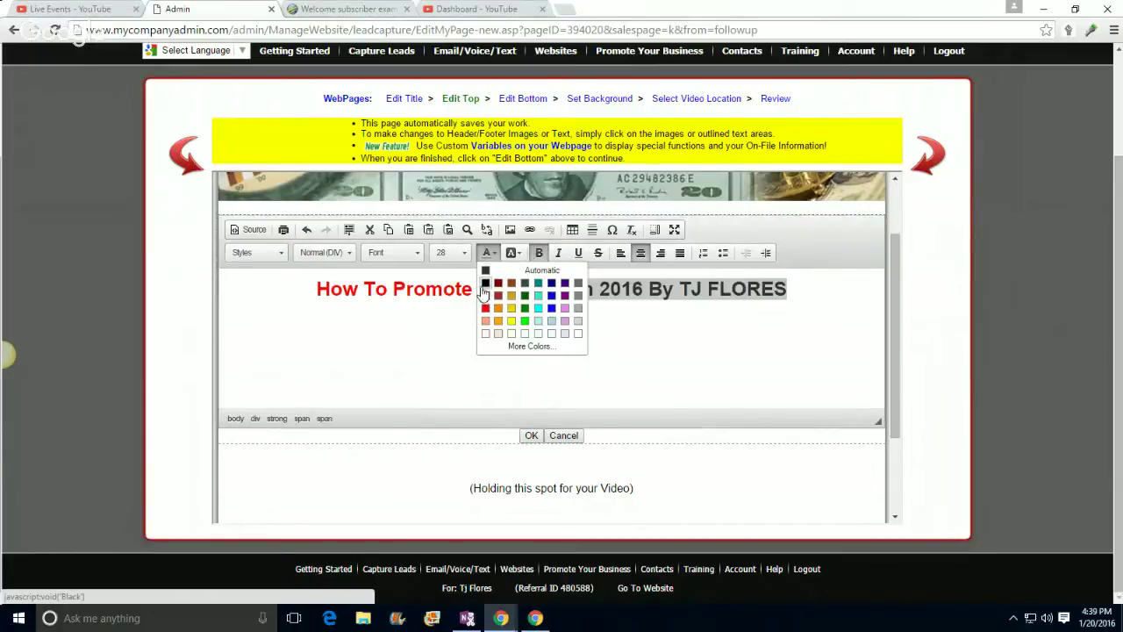
{"action": "left_click", "coordinate": [486, 285]}
{"action": "left_click", "coordinate": [487, 301]}
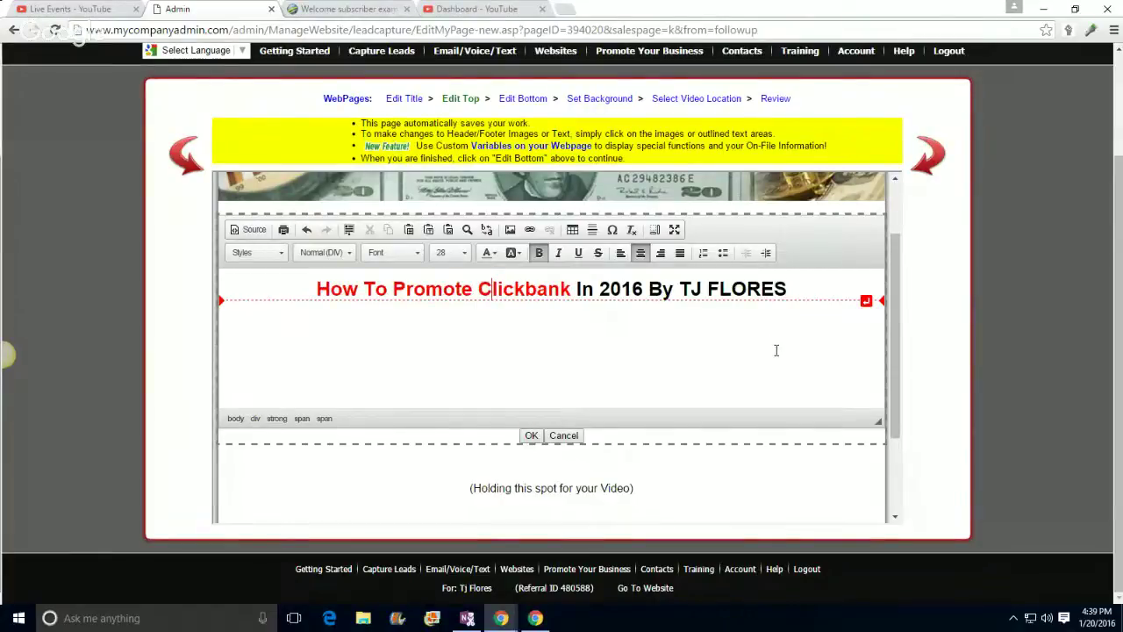
{"action": "left_click", "coordinate": [523, 99]}
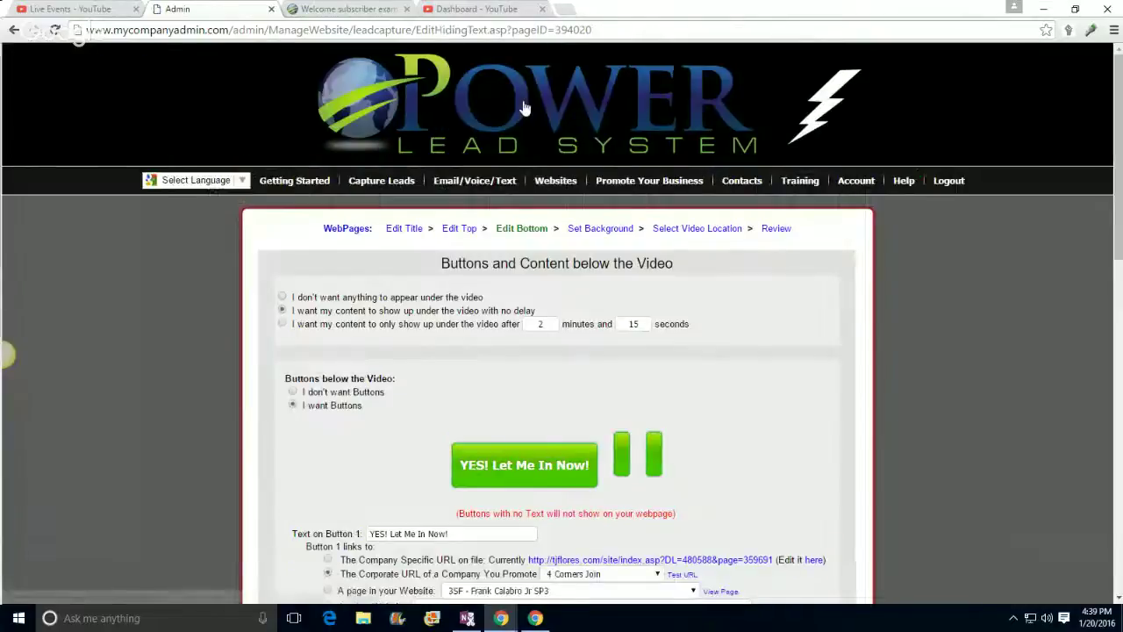
Step: Back in Edit Top, type 'How To Promote Clickbank In 2016 BY:' and the author's name into the header
{"action": "left_click", "coordinate": [14, 31]}
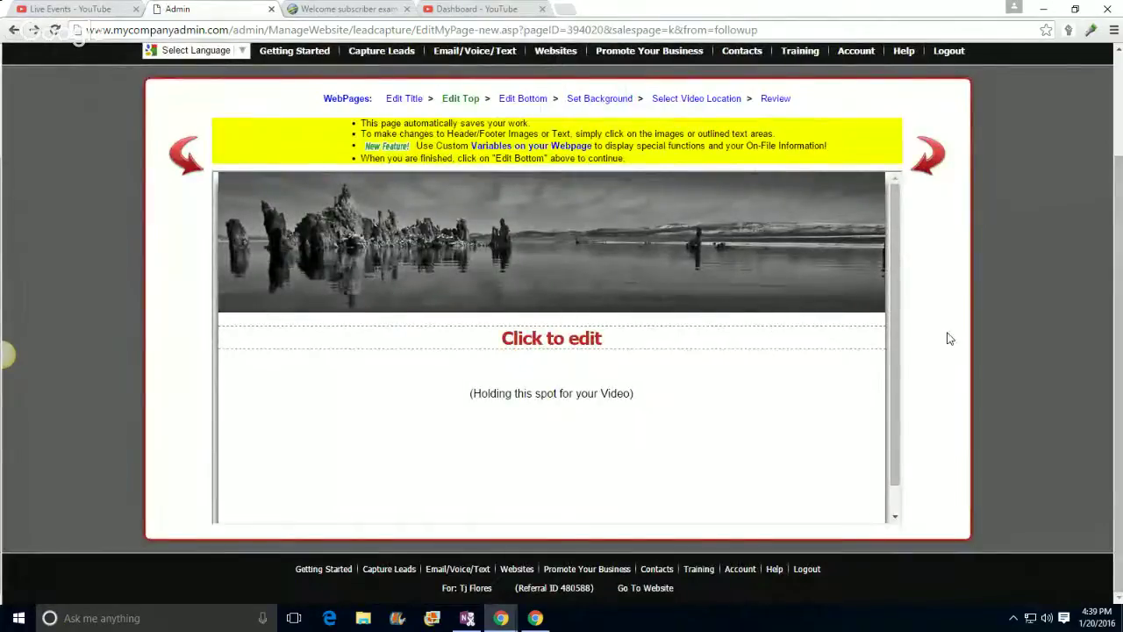
{"action": "scroll", "coordinate": [888, 326], "scroll_direction": "down", "scroll_amount": 1}
{"action": "scroll", "coordinate": [1048, 338], "scroll_direction": "up", "scroll_amount": 2}
{"action": "scroll", "coordinate": [1048, 338], "scroll_direction": "down", "scroll_amount": 2}
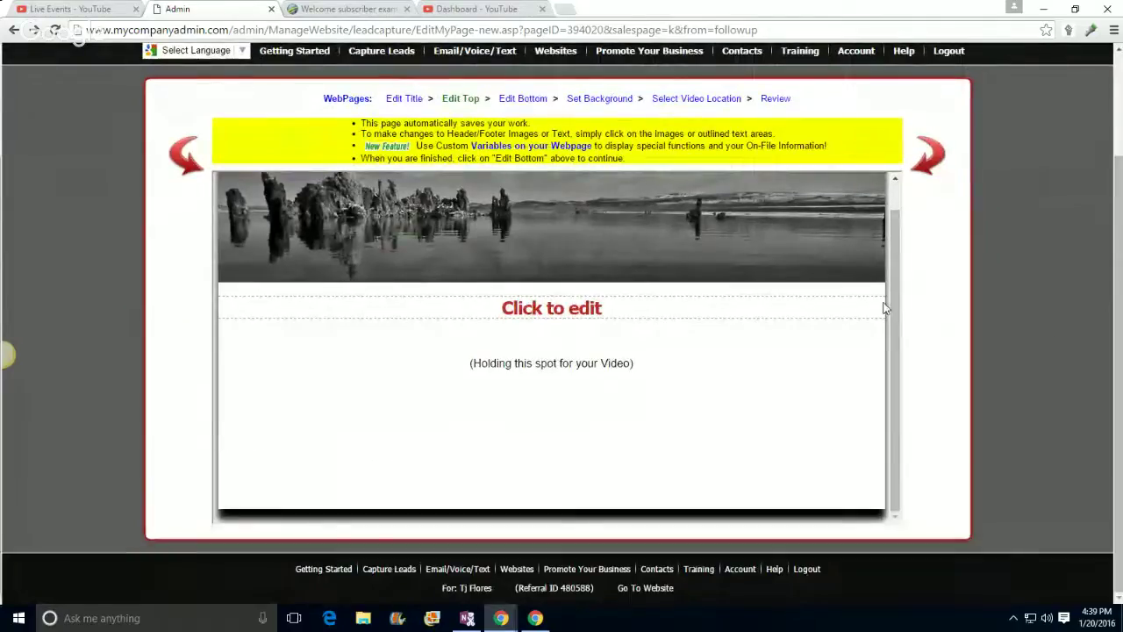
{"action": "left_click", "coordinate": [571, 314]}
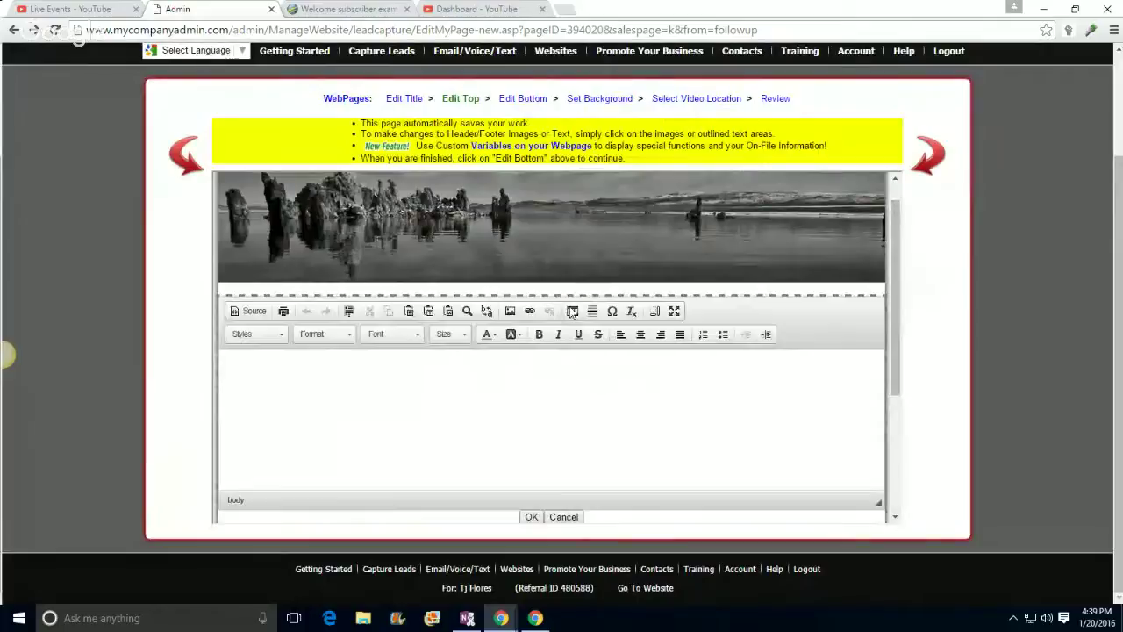
{"action": "scroll", "coordinate": [504, 399], "scroll_direction": "down", "scroll_amount": 2}
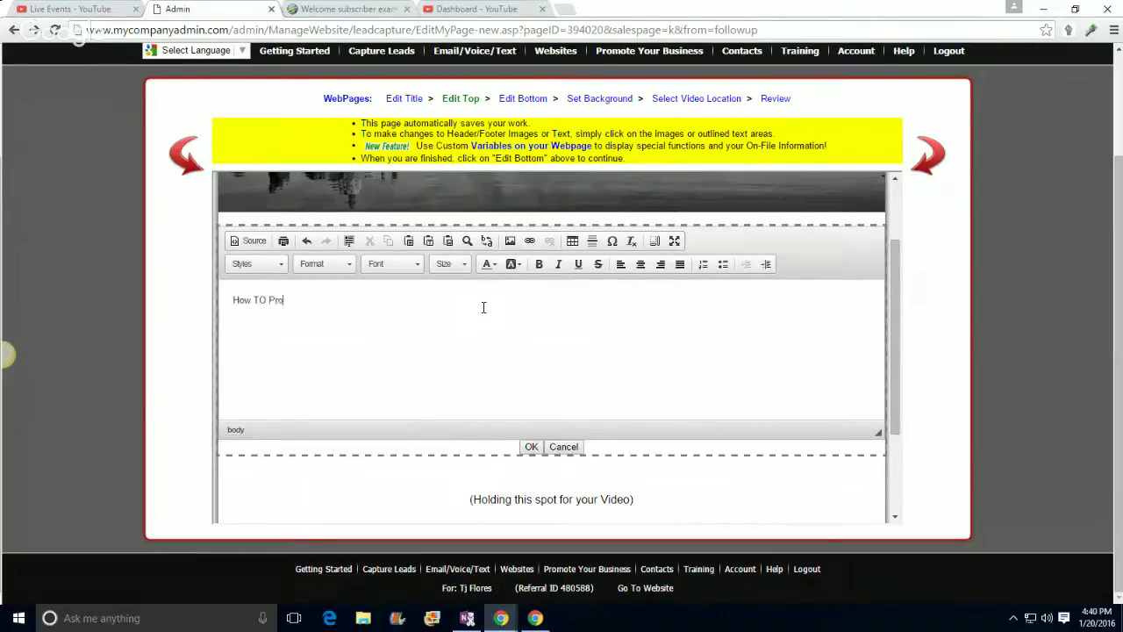
{"action": "type", "text": "kbank In 2016"}
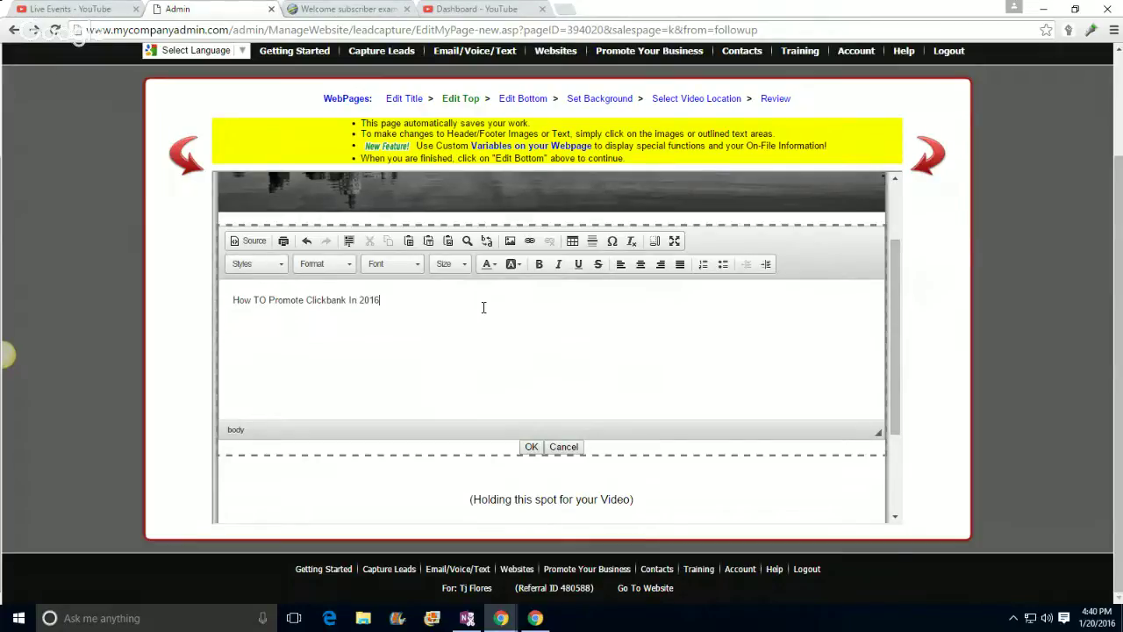
{"action": "type", "text": " BY "}
{"action": "type", "text": " TJ FLORE"}
{"action": "key", "text": "BackSpace"}
{"action": "key", "text": "BackSpace"}
Step: Fix the word 'To', then make the headline centred, black, bold and size 26
{"action": "type", "text": "o"}
{"action": "left_click_drag", "start_coordinate": [471, 299], "coordinate": [229, 301]}
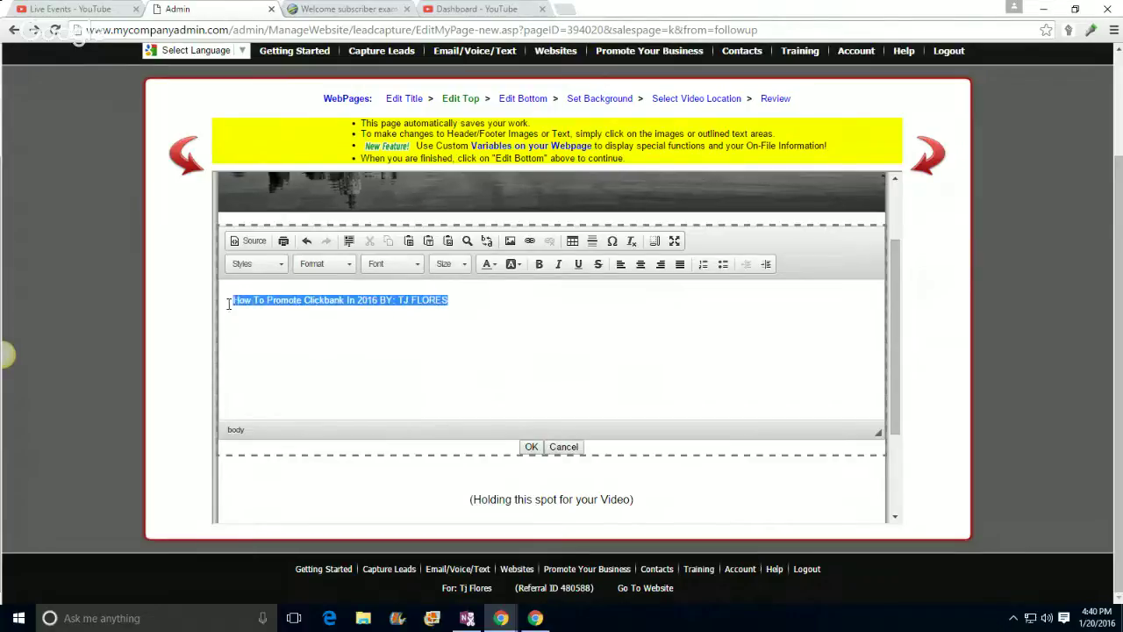
{"action": "left_click", "coordinate": [639, 265]}
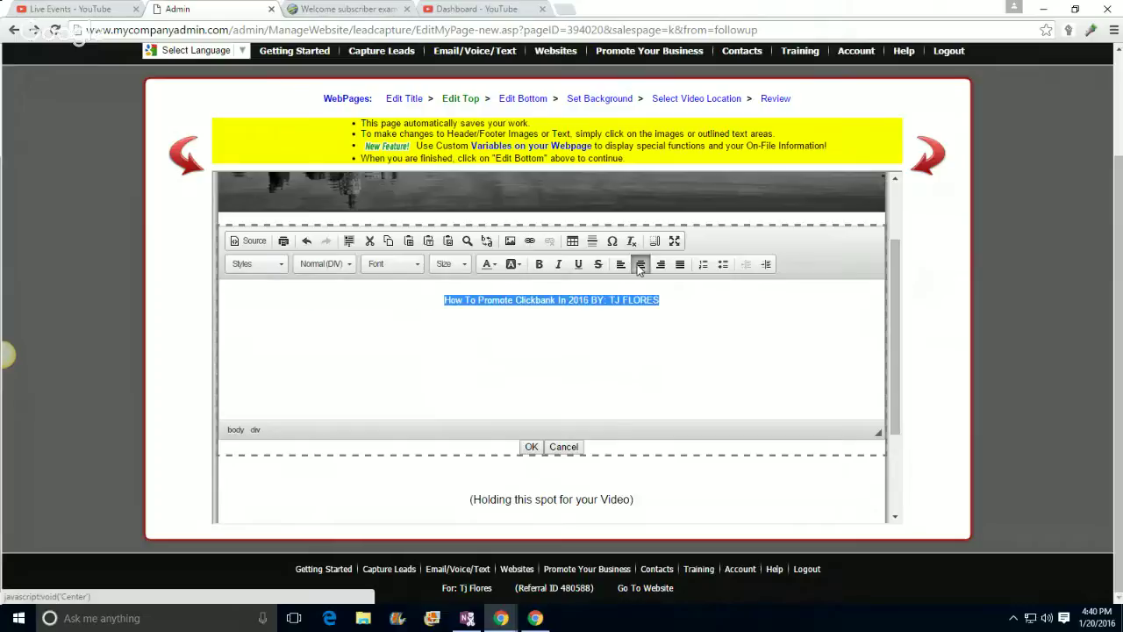
{"action": "left_click", "coordinate": [489, 271]}
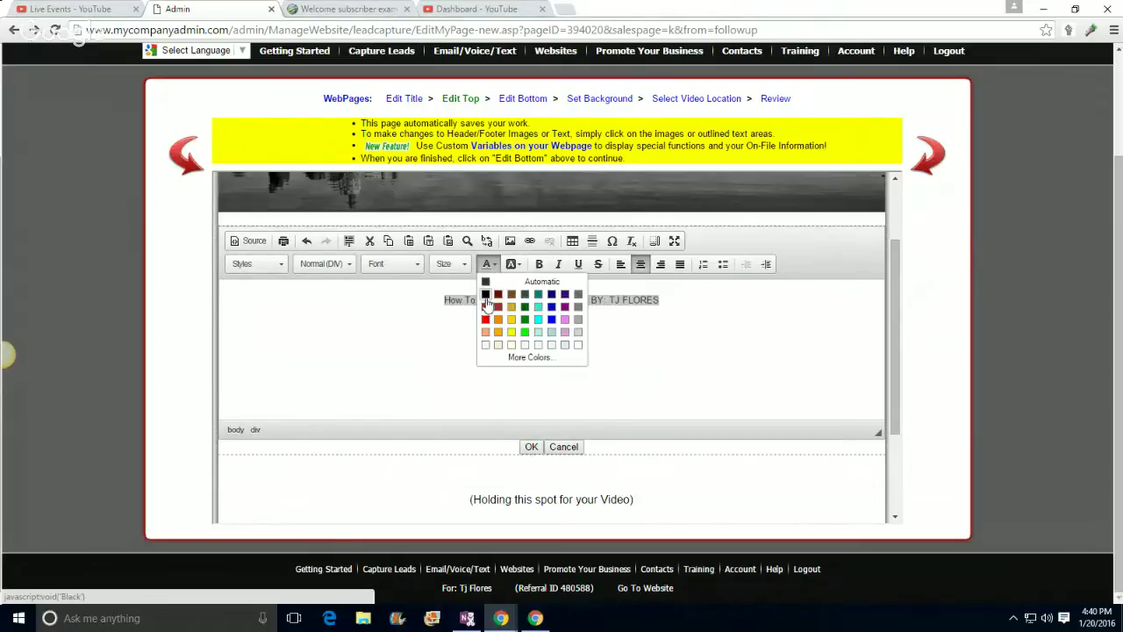
{"action": "left_click", "coordinate": [486, 296]}
{"action": "left_click", "coordinate": [450, 264]}
{"action": "scroll", "coordinate": [449, 355], "scroll_direction": "down", "scroll_amount": 3}
{"action": "scroll", "coordinate": [447, 355], "scroll_direction": "up", "scroll_amount": 3}
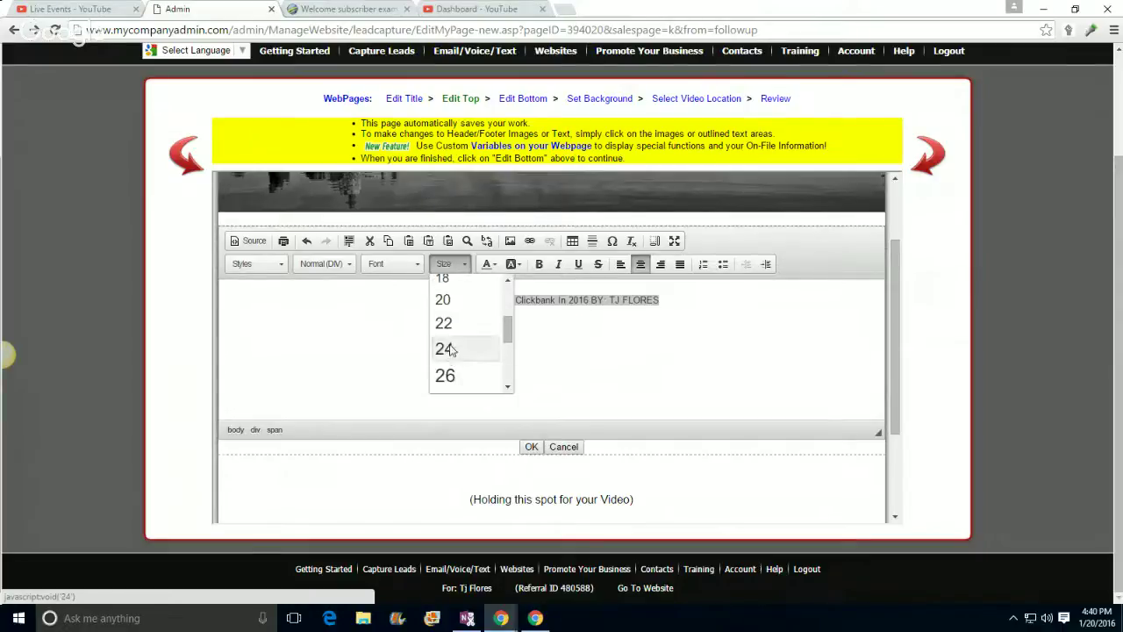
{"action": "left_click", "coordinate": [447, 349]}
{"action": "left_click", "coordinate": [450, 264]}
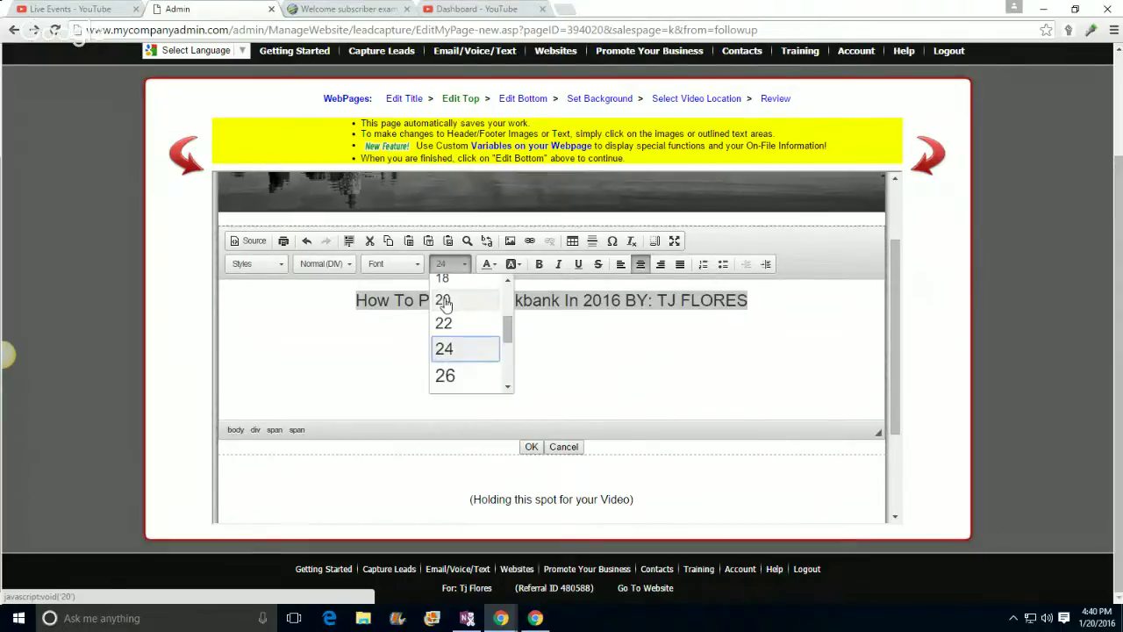
{"action": "left_click", "coordinate": [445, 375]}
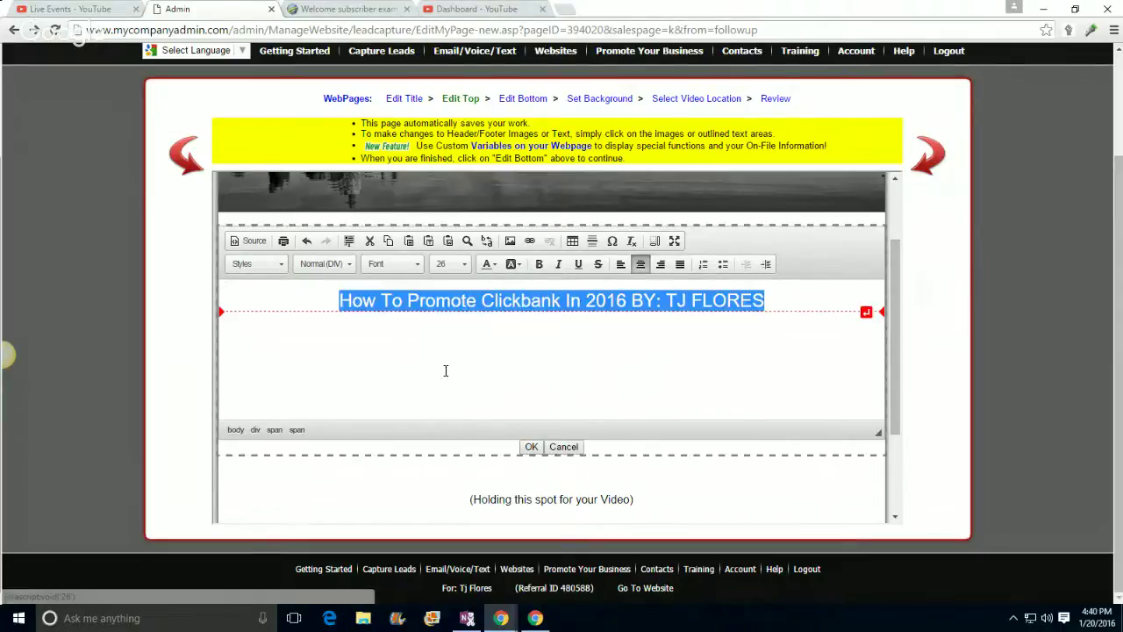
{"action": "left_click", "coordinate": [538, 264]}
{"action": "left_click", "coordinate": [491, 304]}
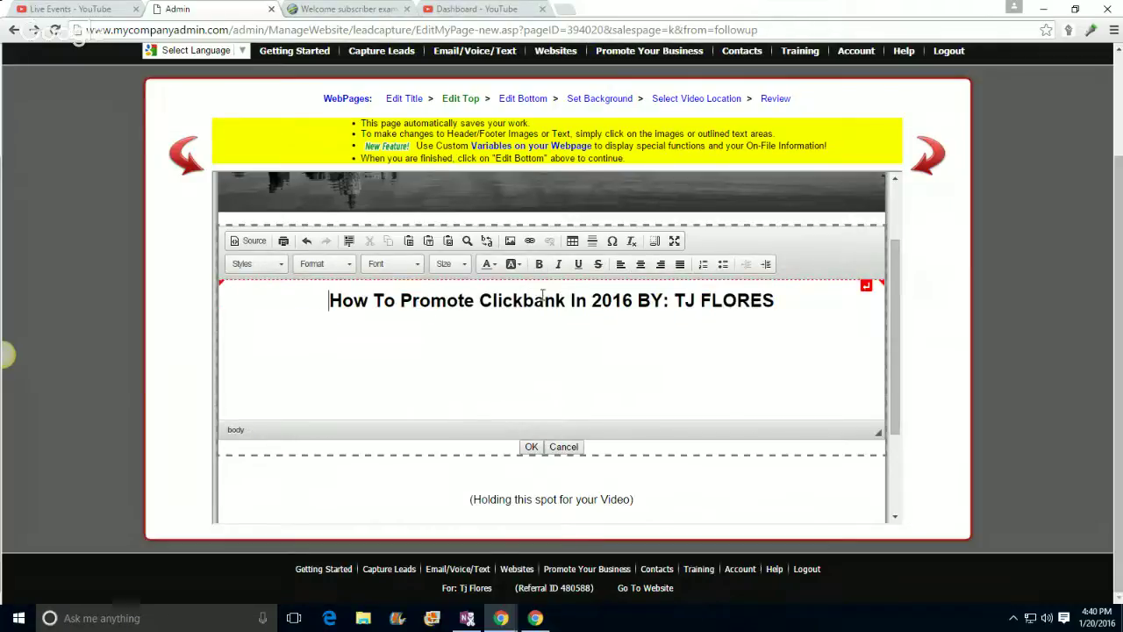
Step: Colour 'How To Promote Clickbank' red and save the headline
{"action": "left_click_drag", "start_coordinate": [566, 301], "coordinate": [330, 305]}
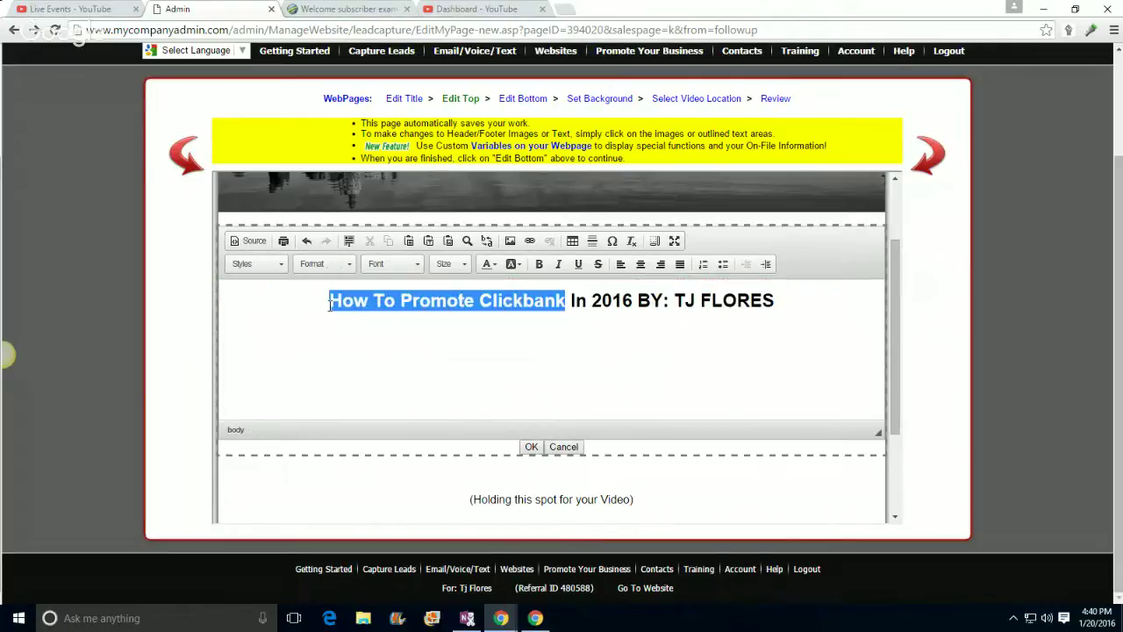
{"action": "left_click", "coordinate": [489, 264]}
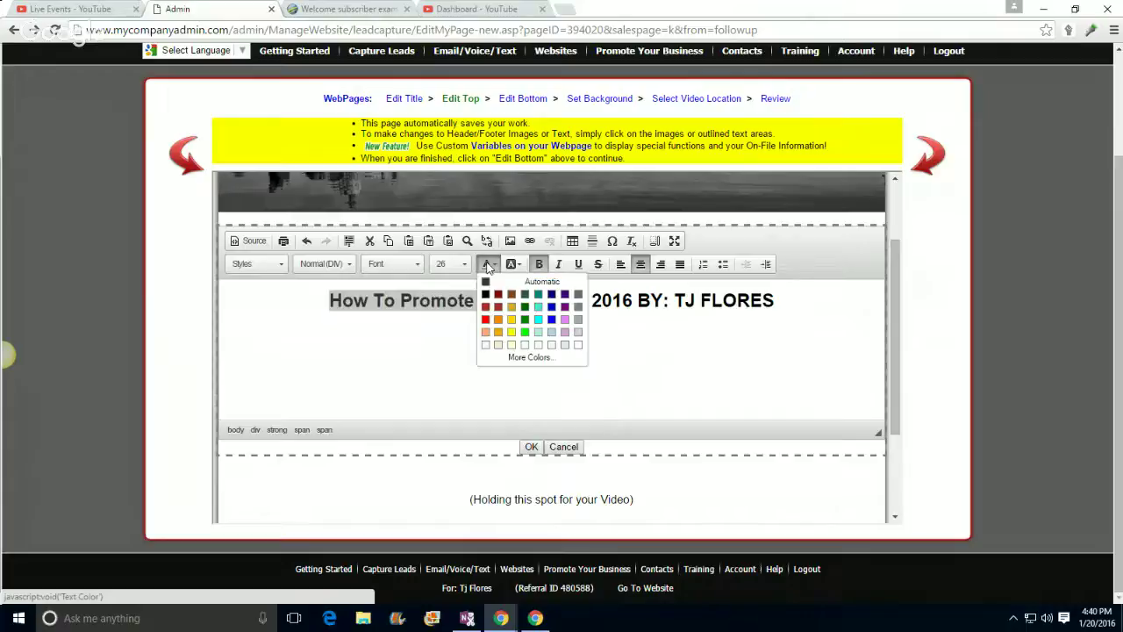
{"action": "left_click", "coordinate": [485, 319]}
{"action": "left_click", "coordinate": [427, 325]}
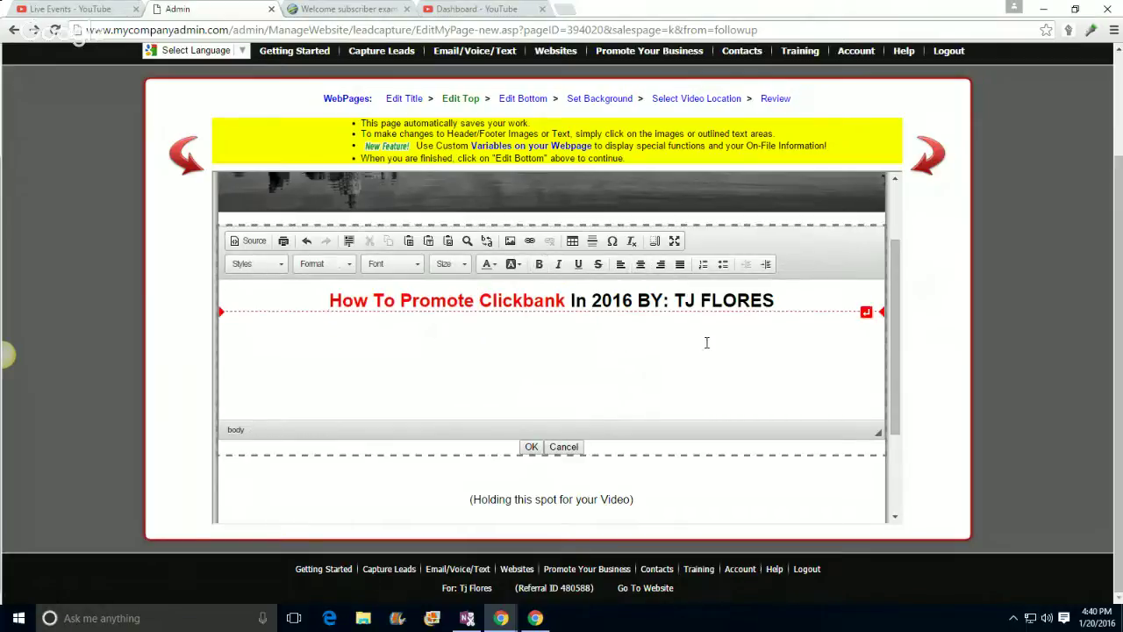
{"action": "left_click", "coordinate": [531, 447]}
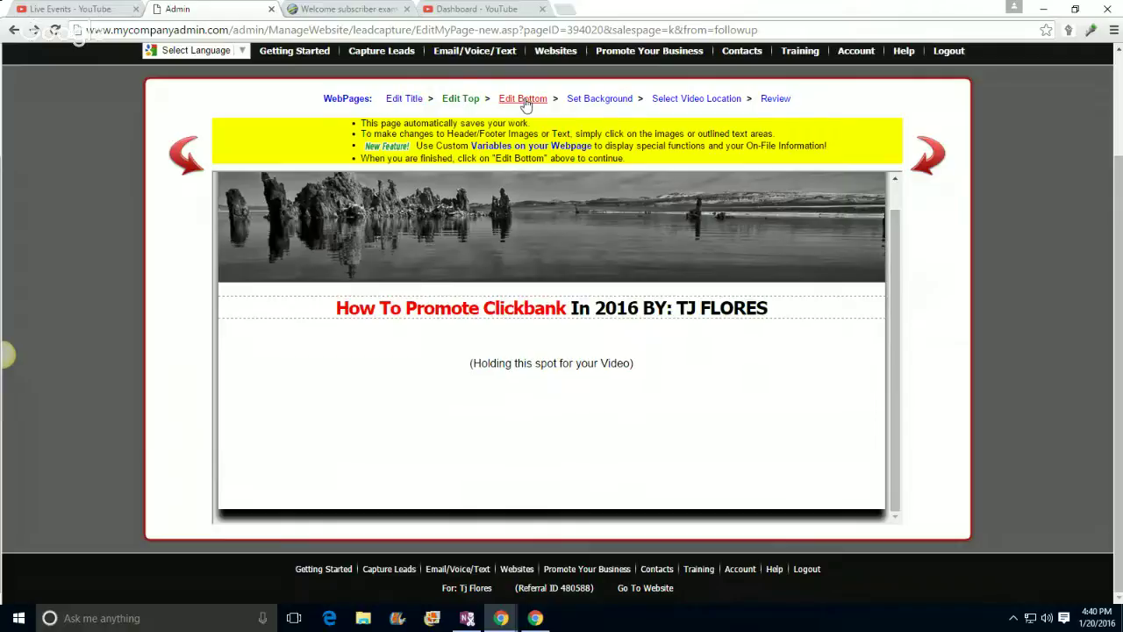
Step: Link Button 1 to Another Website and delay the below-video content, clearing its minutes value
{"action": "left_click", "coordinate": [525, 100]}
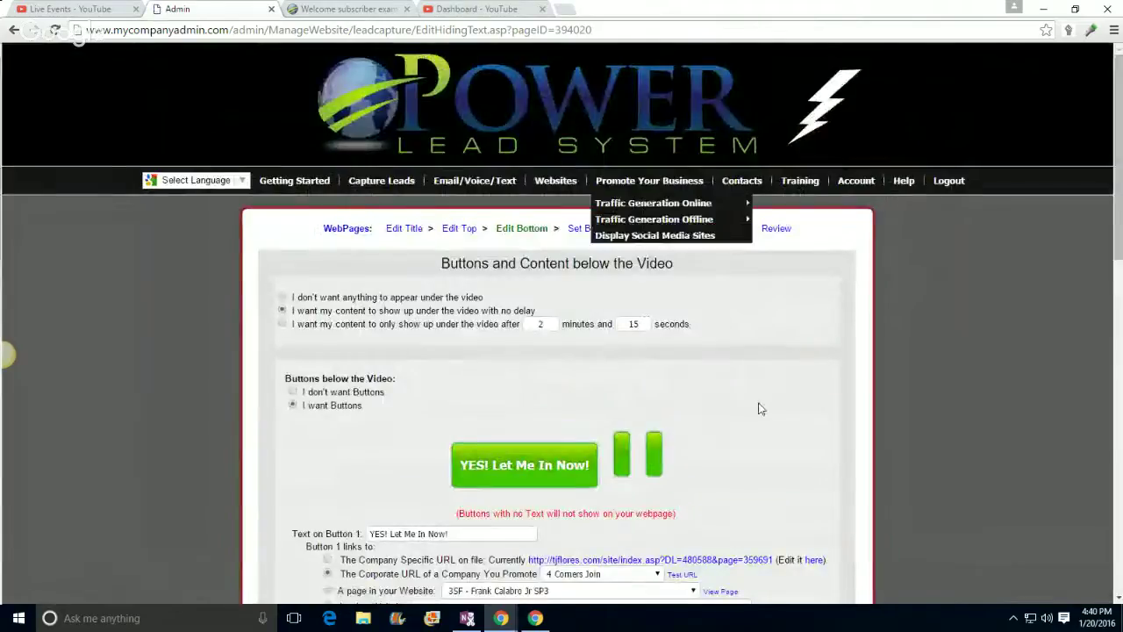
{"action": "scroll", "coordinate": [760, 409], "scroll_direction": "down", "scroll_amount": 2}
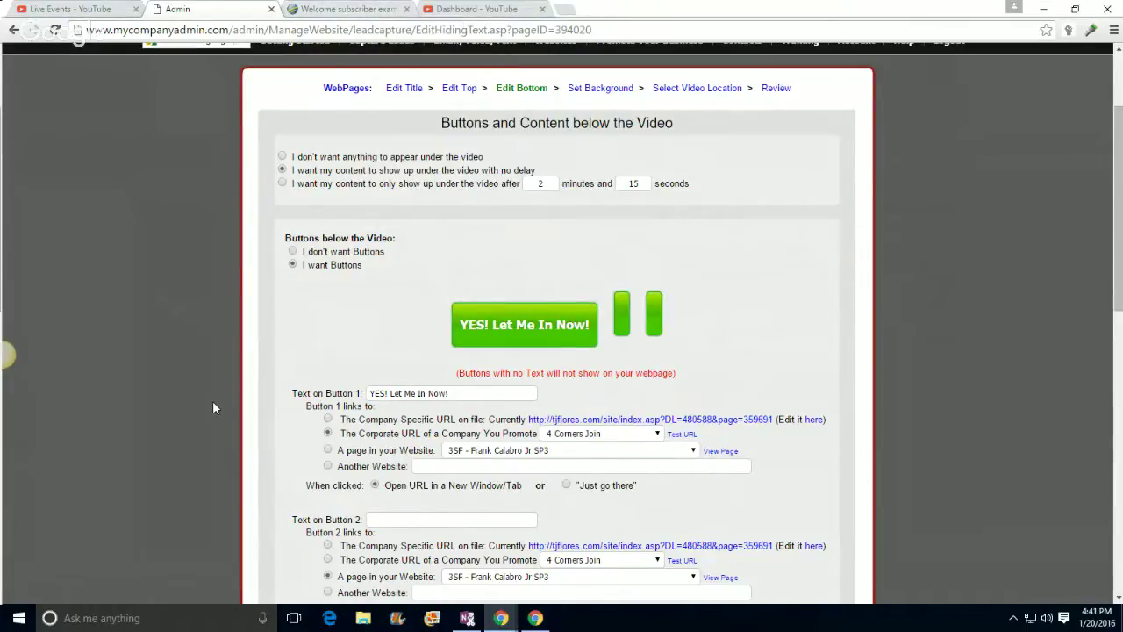
{"action": "scroll", "coordinate": [409, 451], "scroll_direction": "down", "scroll_amount": 1}
{"action": "left_click", "coordinate": [614, 363]}
{"action": "left_click", "coordinate": [618, 369]}
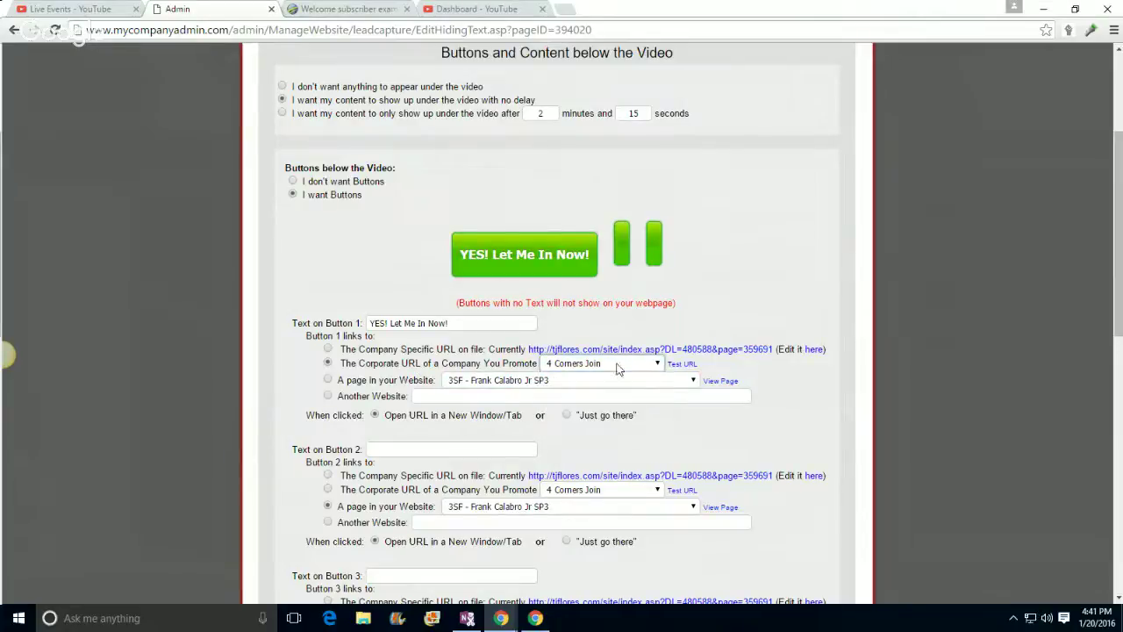
{"action": "left_click", "coordinate": [328, 396]}
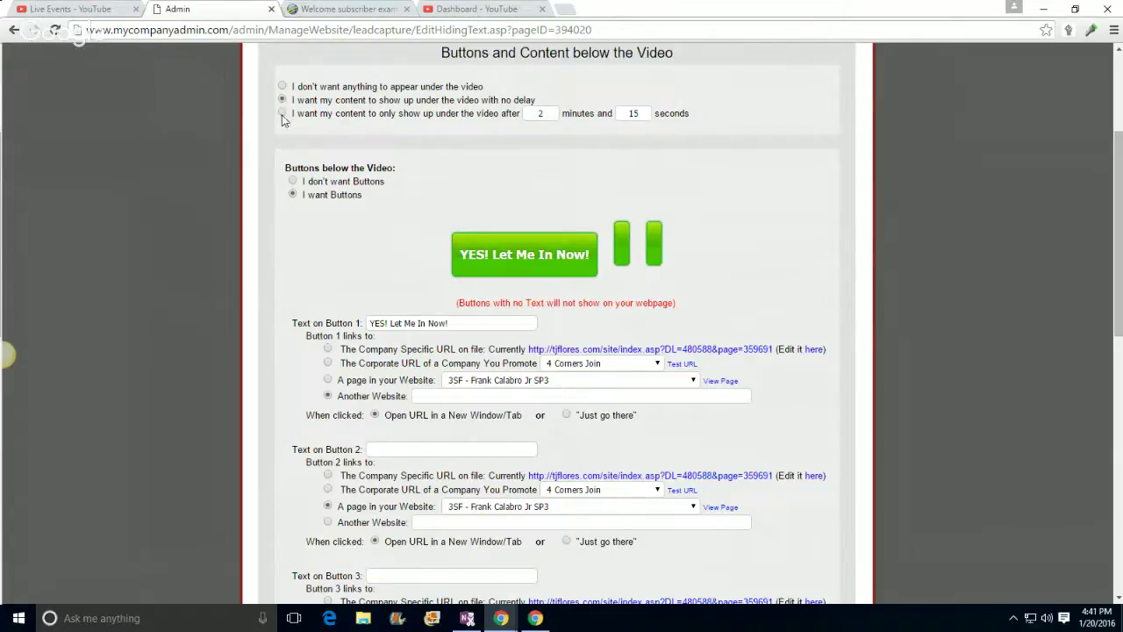
{"action": "left_click", "coordinate": [281, 113]}
{"action": "left_click", "coordinate": [544, 113]}
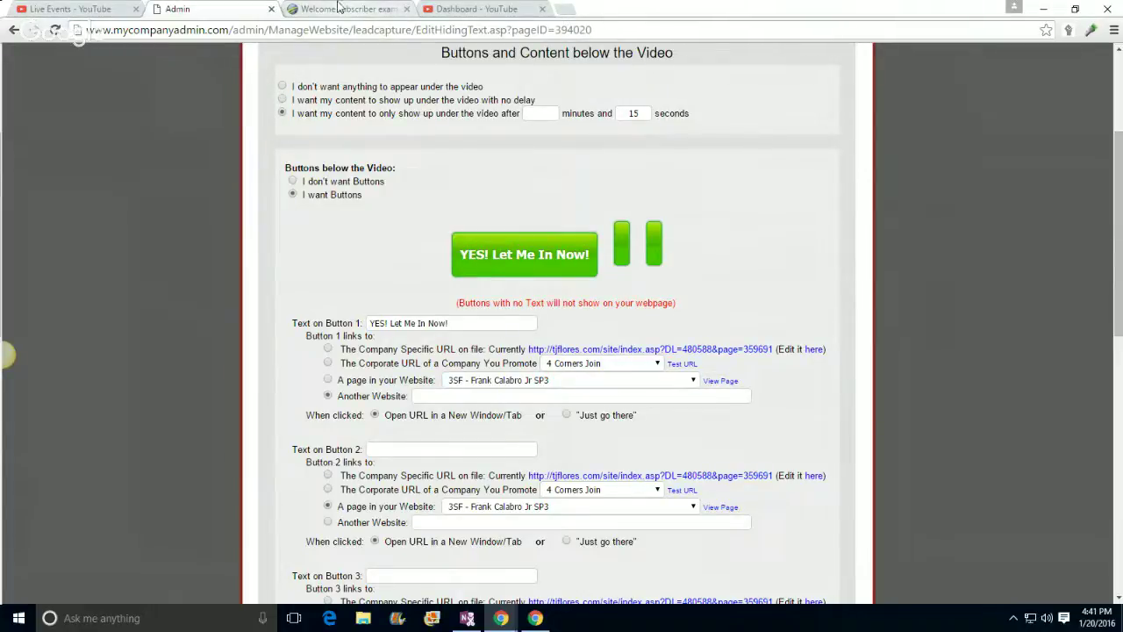
Step: Relink Button 1 to the Corporate URL and type 'Get it Today While Offer Last' below the video
{"action": "scroll", "coordinate": [342, 208], "scroll_direction": "up", "scroll_amount": 3}
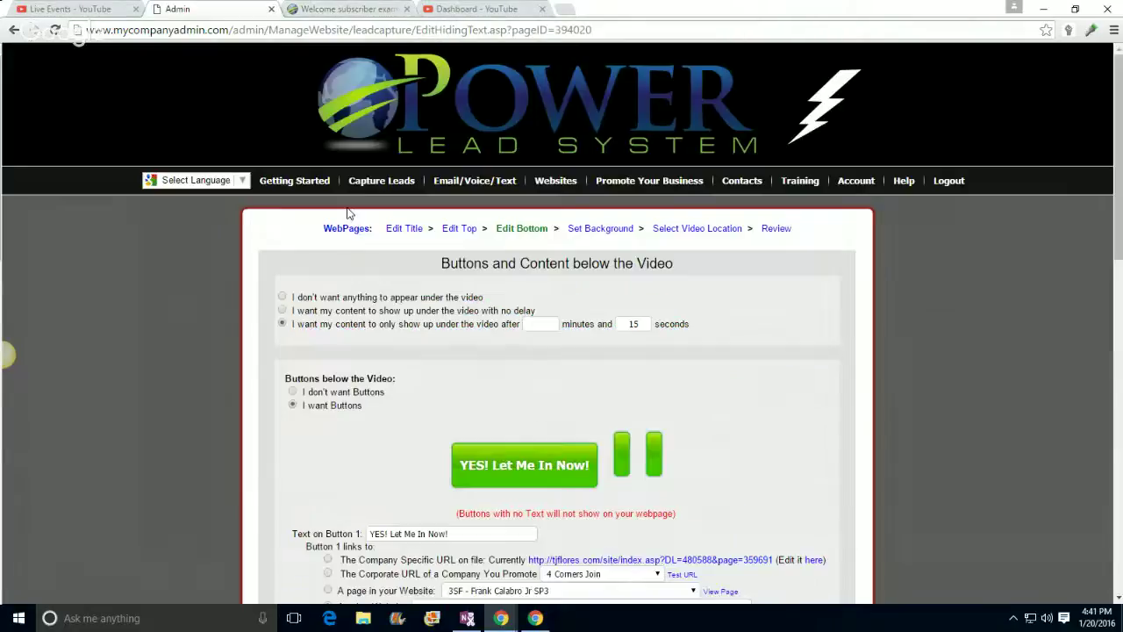
{"action": "scroll", "coordinate": [456, 267], "scroll_direction": "down", "scroll_amount": 4}
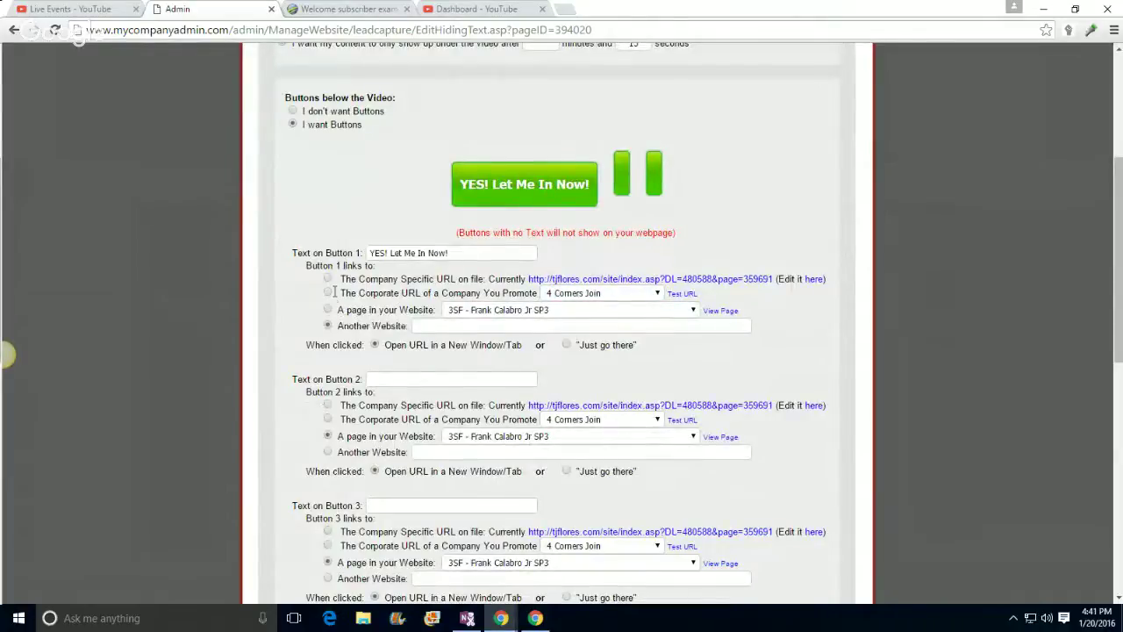
{"action": "left_click", "coordinate": [327, 293]}
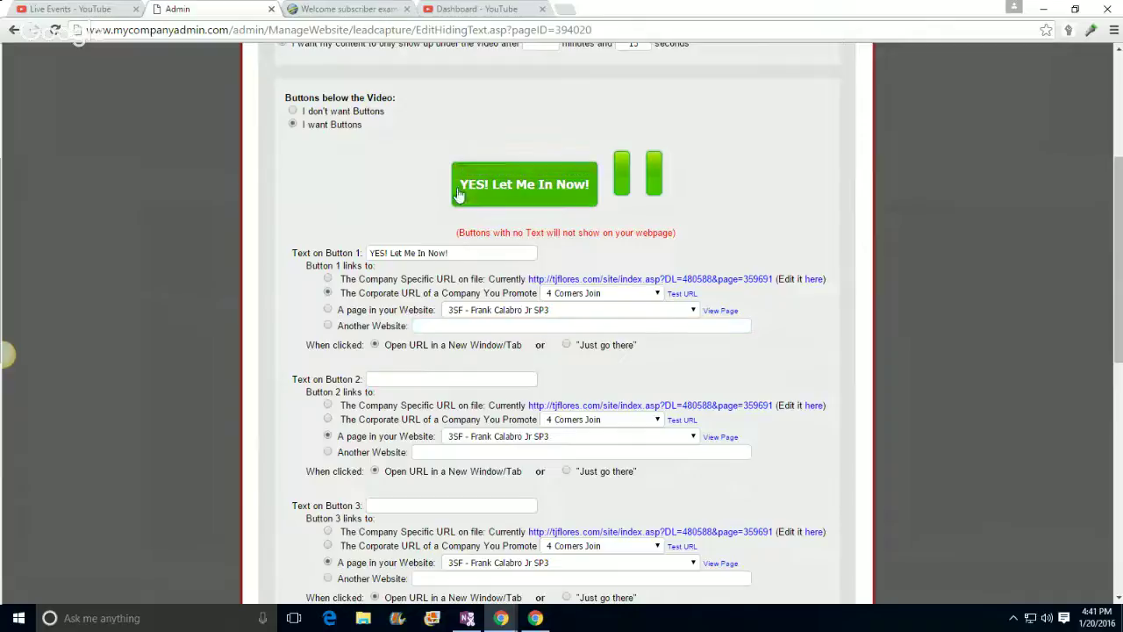
{"action": "scroll", "coordinate": [88, 229], "scroll_direction": "down", "scroll_amount": 7}
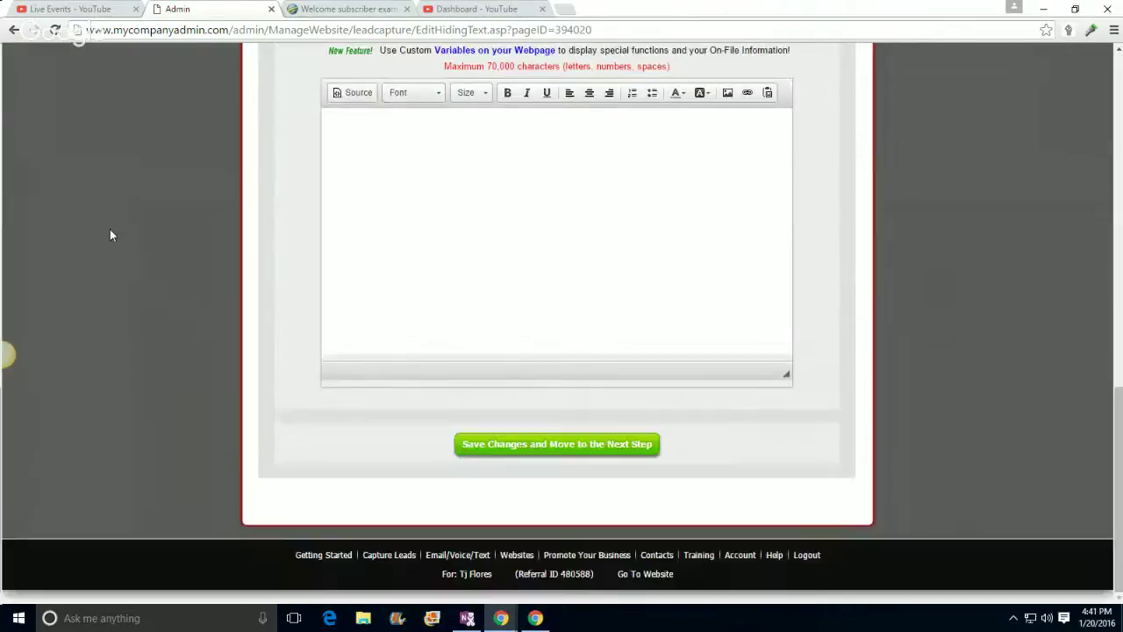
{"action": "scroll", "coordinate": [128, 231], "scroll_direction": "up", "scroll_amount": 2}
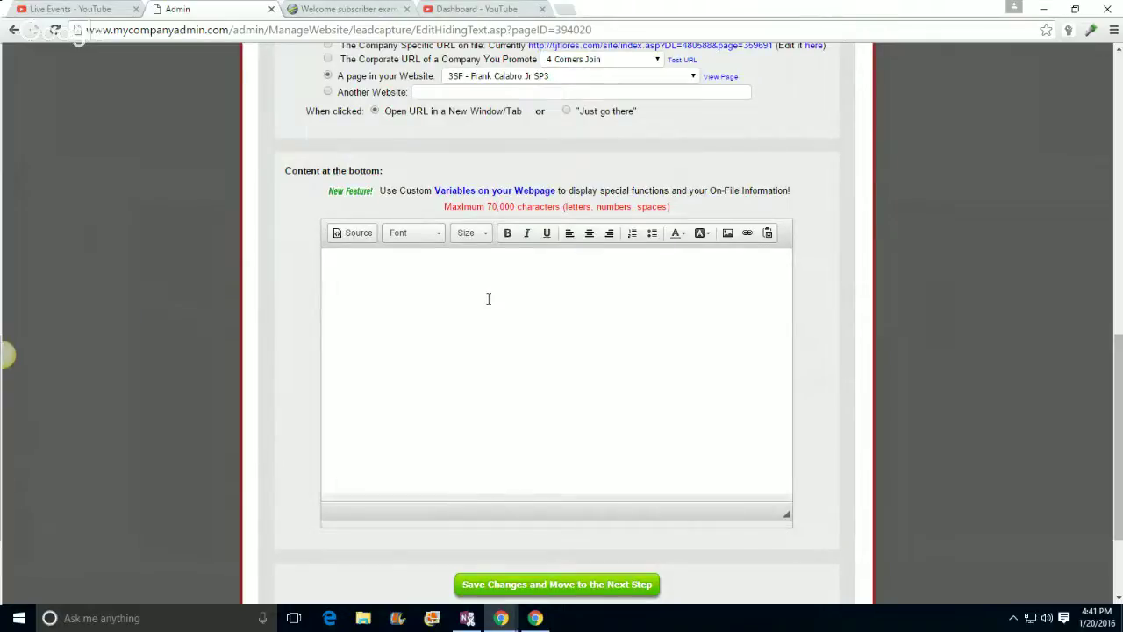
{"action": "type", "text": "t it Today While Offer Last"}
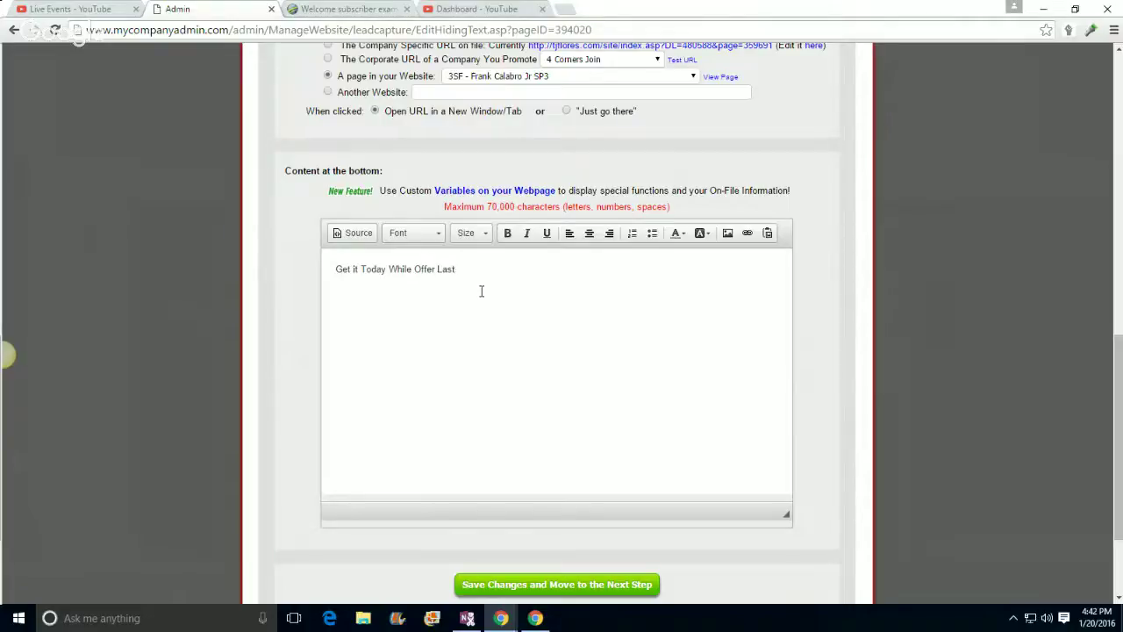
Step: Make that line centred, size 28, bold and red
{"action": "left_click_drag", "start_coordinate": [468, 267], "coordinate": [295, 273]}
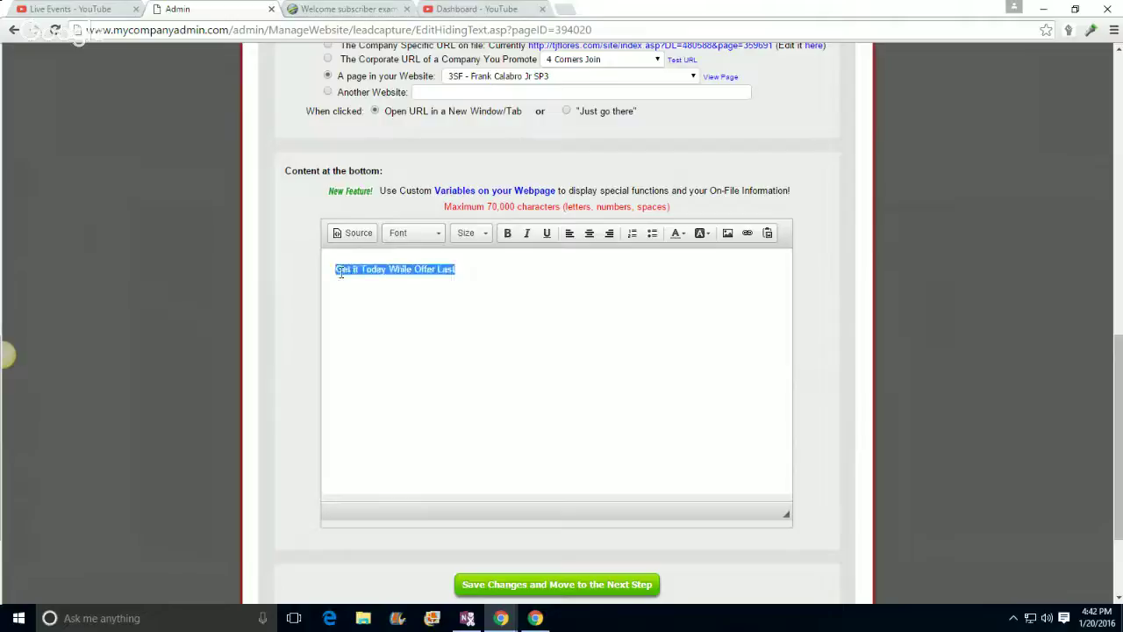
{"action": "left_click", "coordinate": [590, 235]}
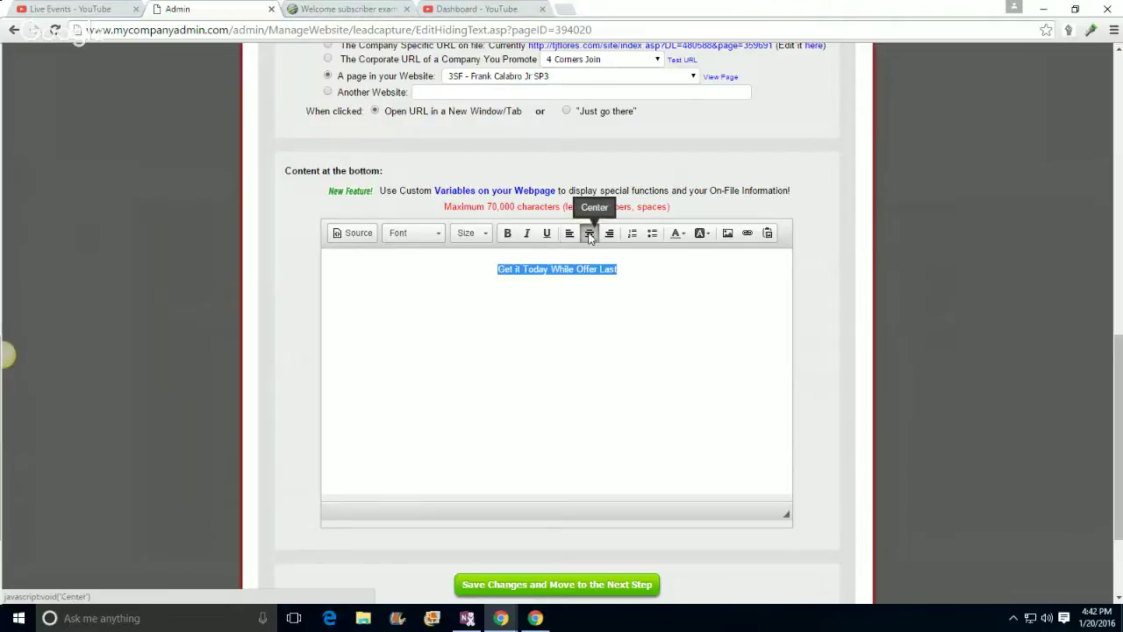
{"action": "left_click", "coordinate": [472, 232]}
{"action": "scroll", "coordinate": [461, 346], "scroll_direction": "down", "scroll_amount": 4}
{"action": "left_click", "coordinate": [464, 301]}
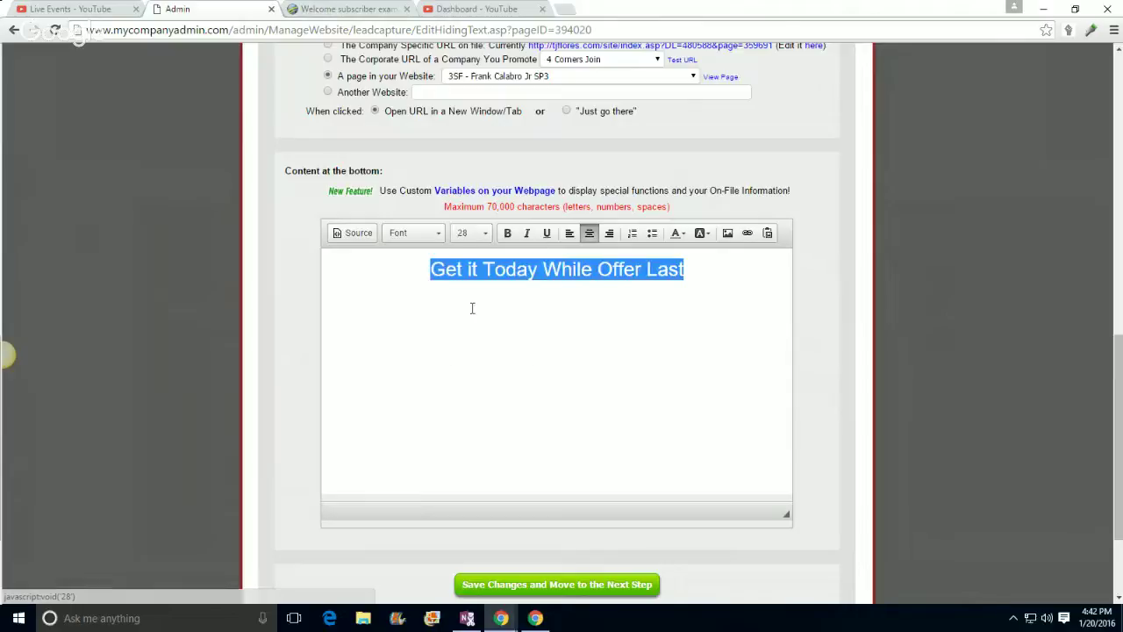
{"action": "left_click", "coordinate": [507, 234]}
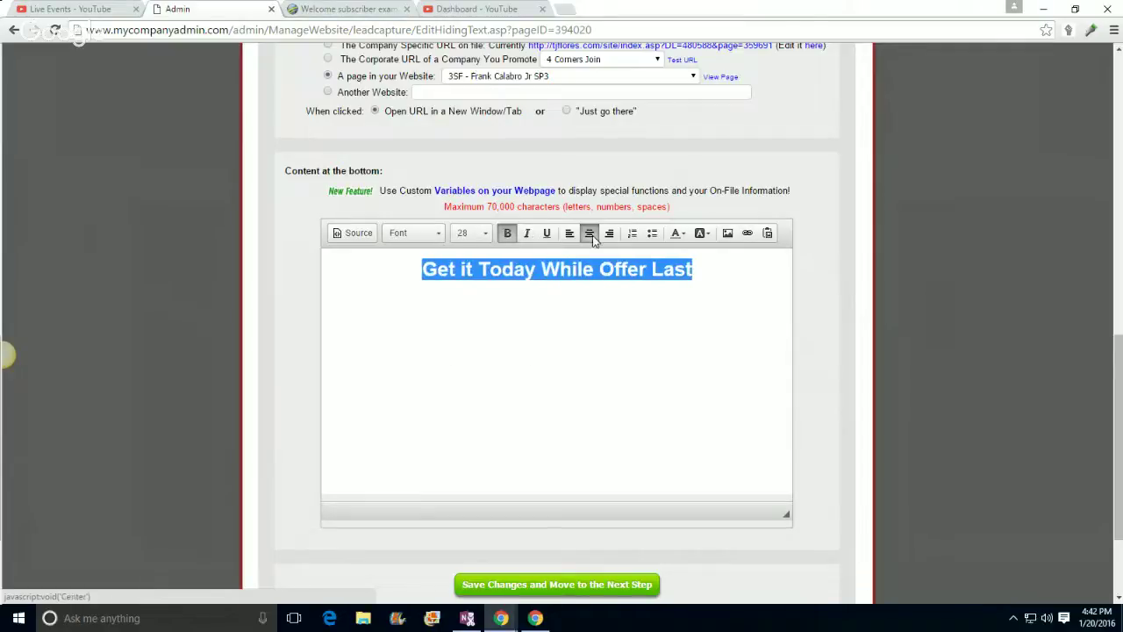
{"action": "left_click", "coordinate": [677, 233]}
{"action": "left_click", "coordinate": [674, 277]}
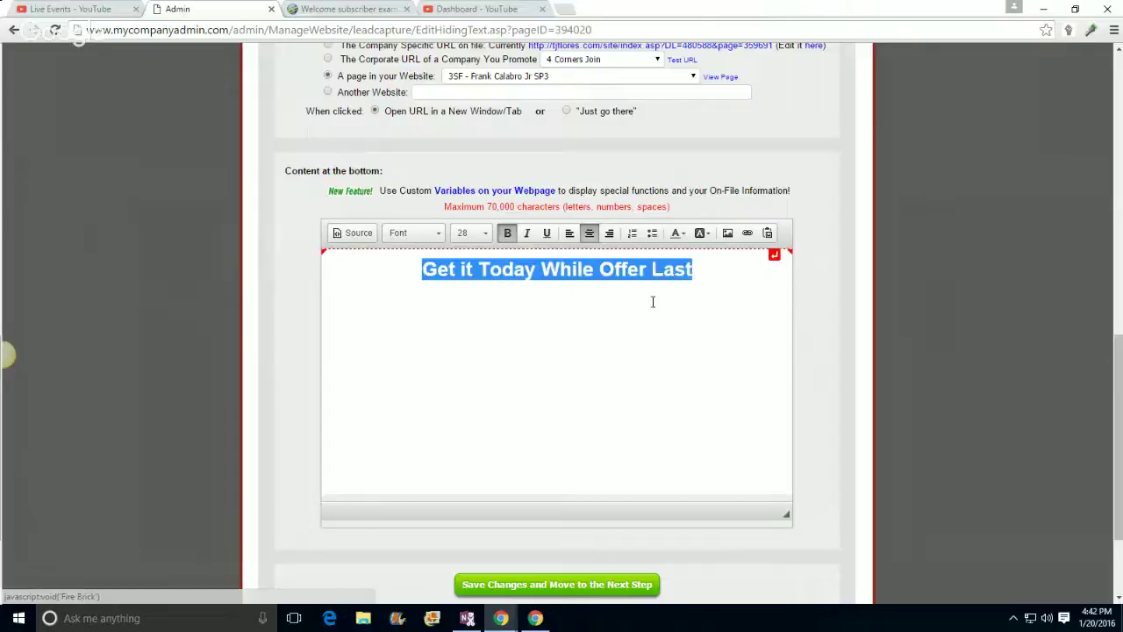
{"action": "left_click", "coordinate": [645, 307]}
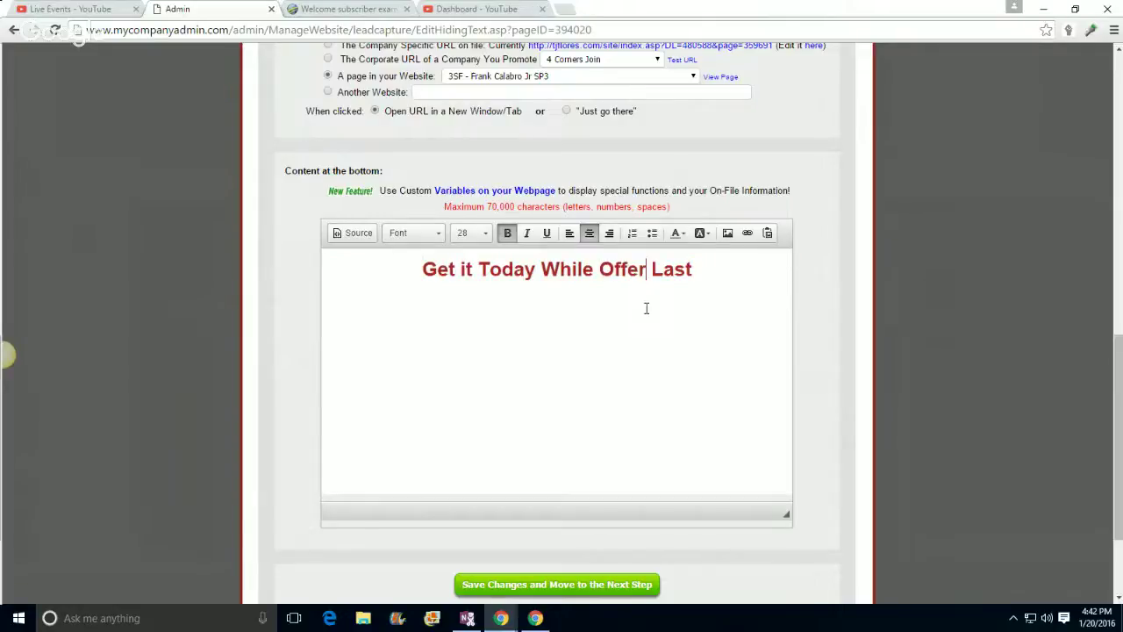
Step: Switch the line to a brighter red and save the bottom content
{"action": "left_click_drag", "start_coordinate": [693, 268], "coordinate": [419, 280]}
{"action": "left_click", "coordinate": [676, 234]}
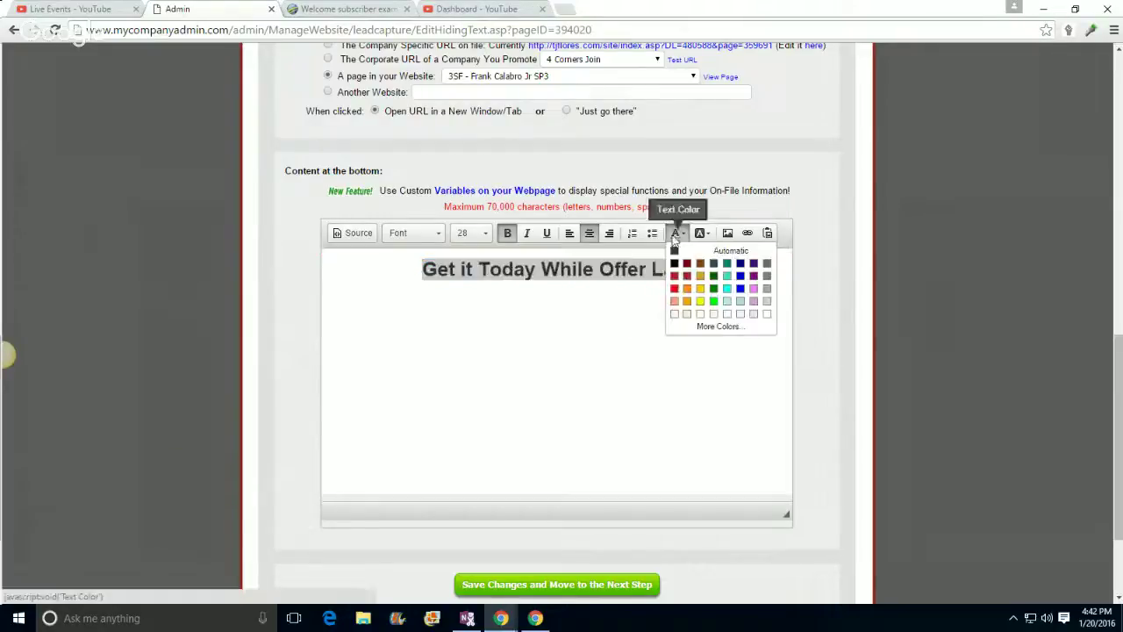
{"action": "left_click", "coordinate": [674, 287]}
{"action": "left_click", "coordinate": [645, 309]}
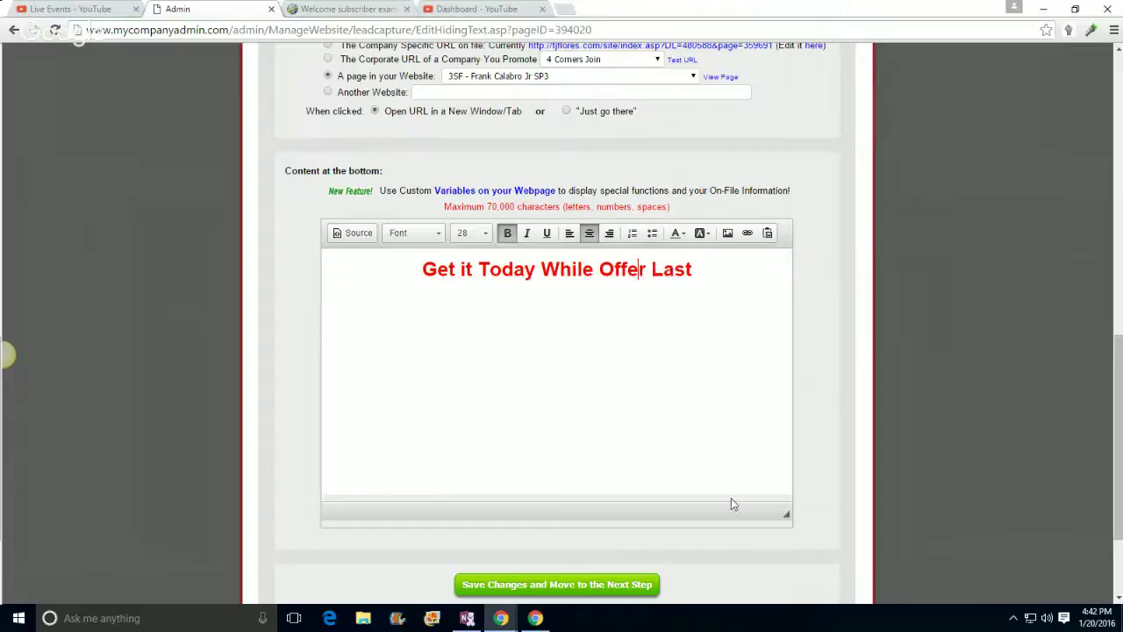
{"action": "scroll", "coordinate": [835, 376], "scroll_direction": "down", "scroll_amount": 2}
{"action": "left_click", "coordinate": [545, 449]}
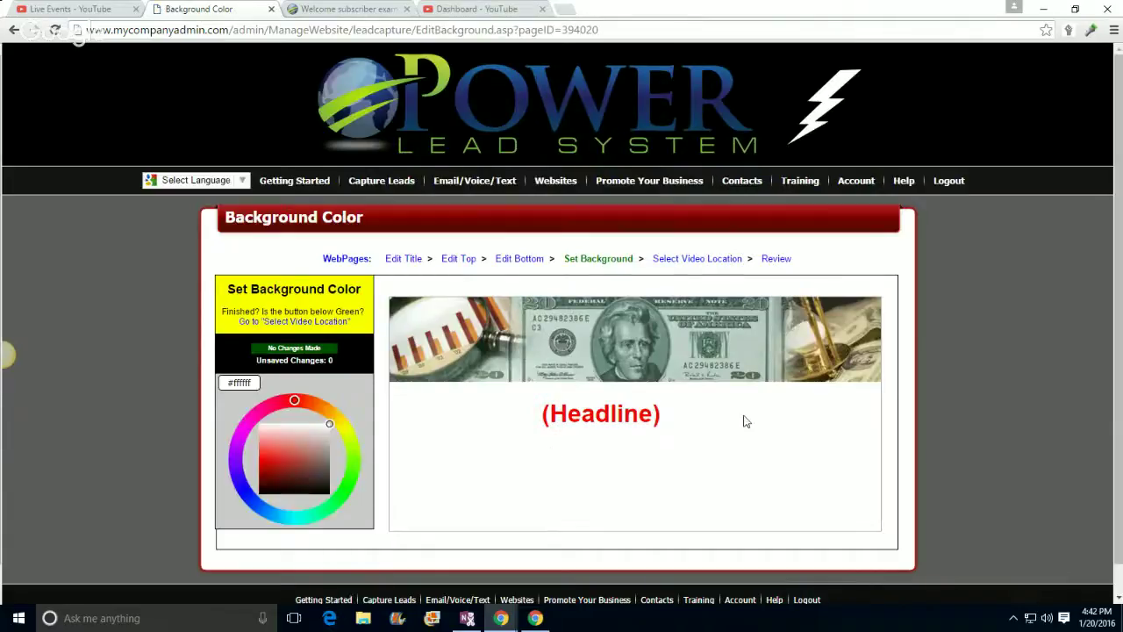
Step: Set the page background to dark red #cf0707 and keep 'Video From Another Website' as the source
{"action": "scroll", "coordinate": [743, 419], "scroll_direction": "down", "scroll_amount": 1}
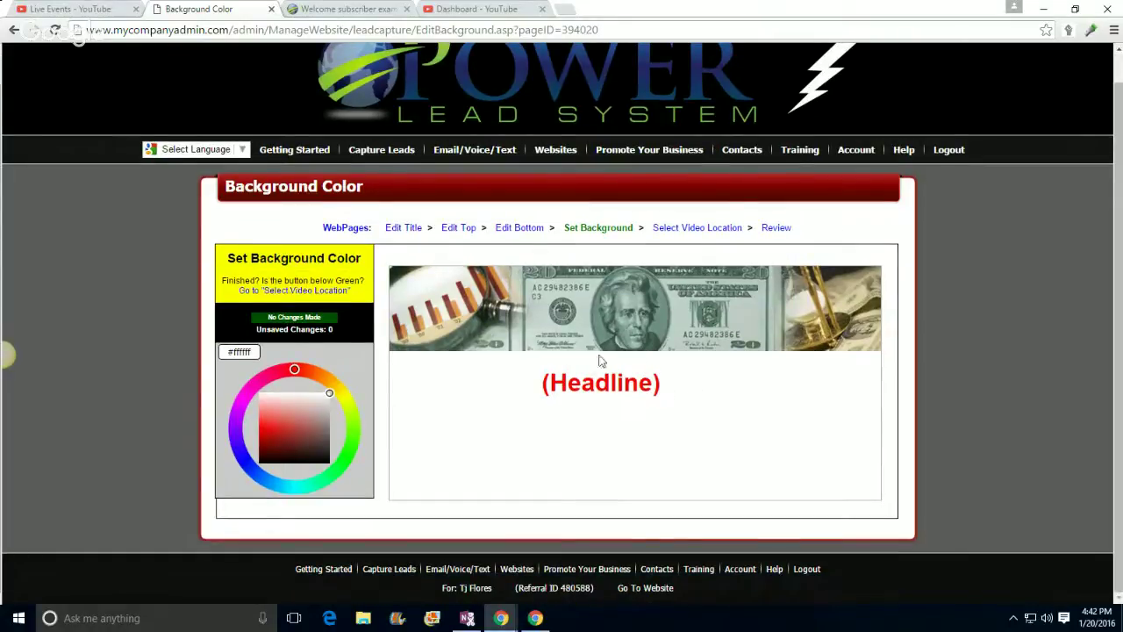
{"action": "left_click", "coordinate": [309, 405]}
{"action": "mouse_move", "coordinate": [309, 404]}
{"action": "left_mouse_down"}
{"action": "mouse_move", "coordinate": [314, 450]}
{"action": "mouse_move", "coordinate": [283, 427]}
{"action": "mouse_move", "coordinate": [261, 431]}
{"action": "left_mouse_up"}
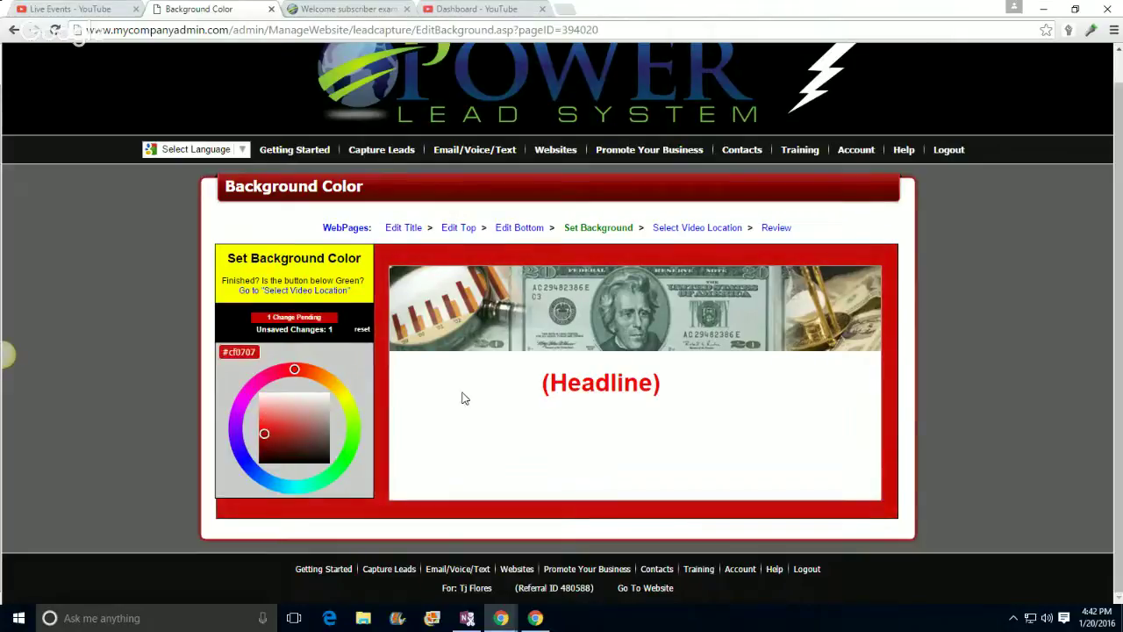
{"action": "left_click", "coordinate": [683, 230]}
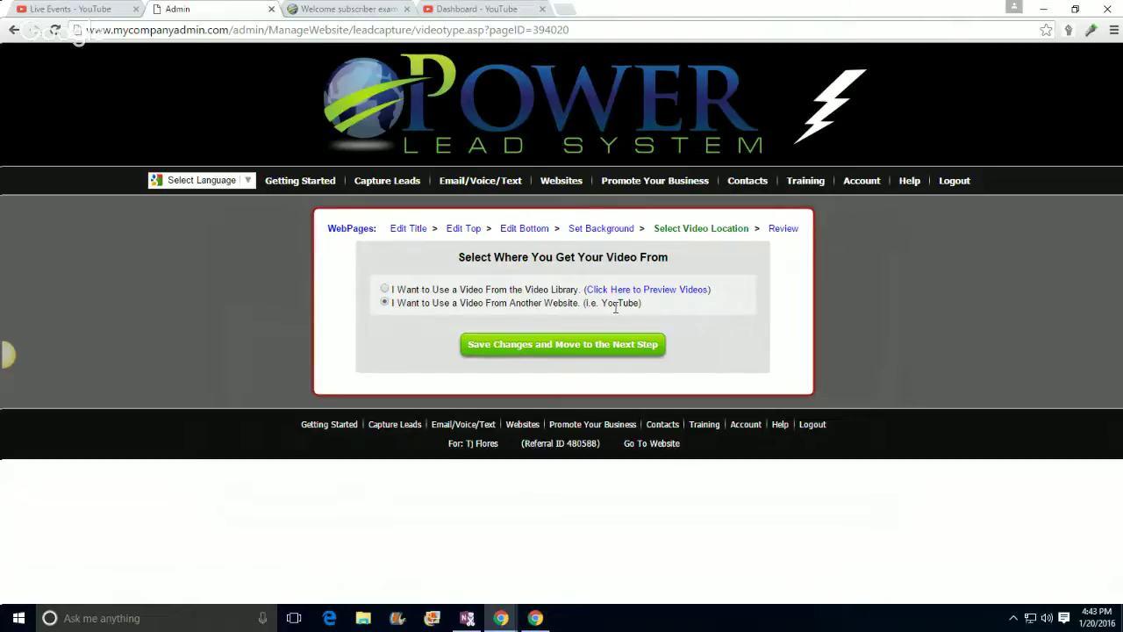
{"action": "left_click", "coordinate": [579, 346]}
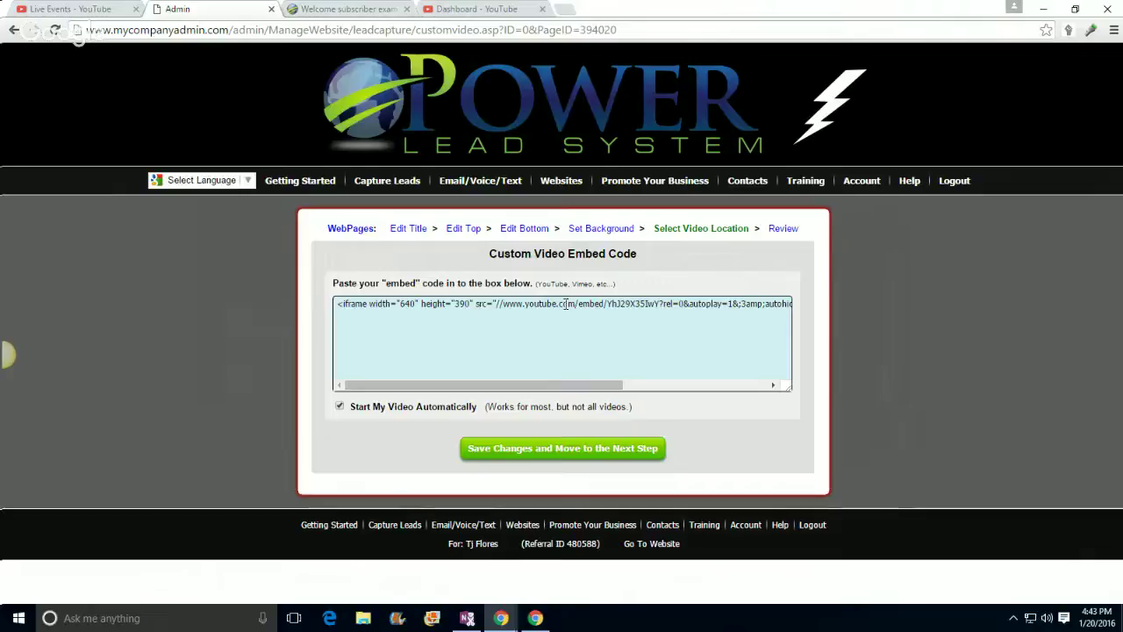
Step: Open the clickbank promotion video on YouTube and pause it
{"action": "left_click", "coordinate": [462, 9]}
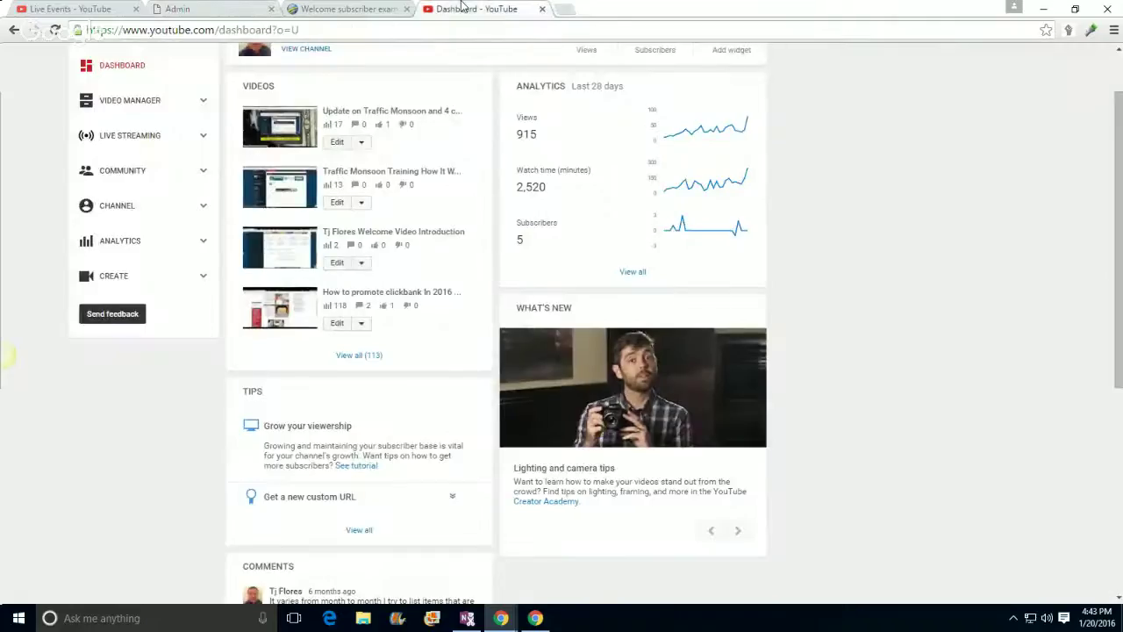
{"action": "left_click", "coordinate": [355, 294]}
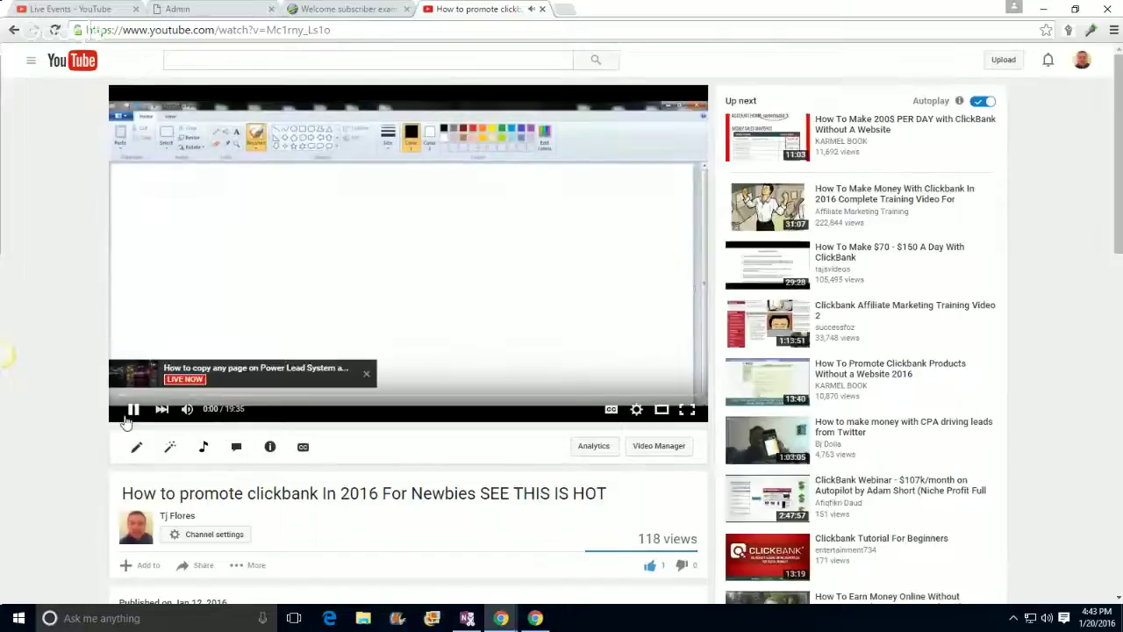
{"action": "left_click", "coordinate": [128, 416]}
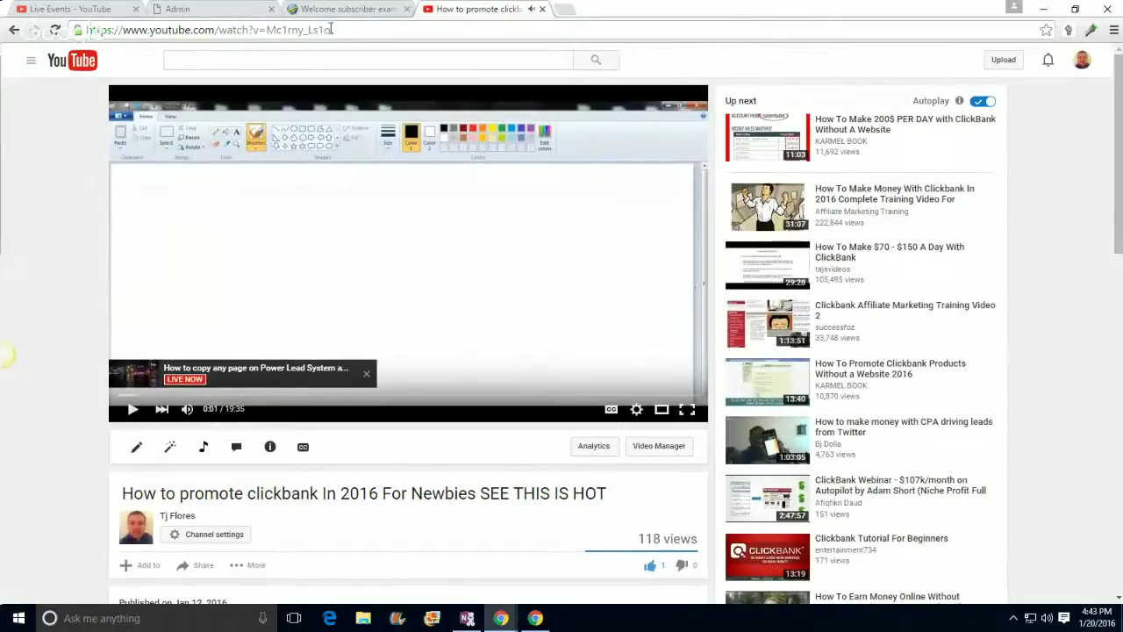
{"action": "left_click_drag", "start_coordinate": [332, 30], "coordinate": [268, 33]}
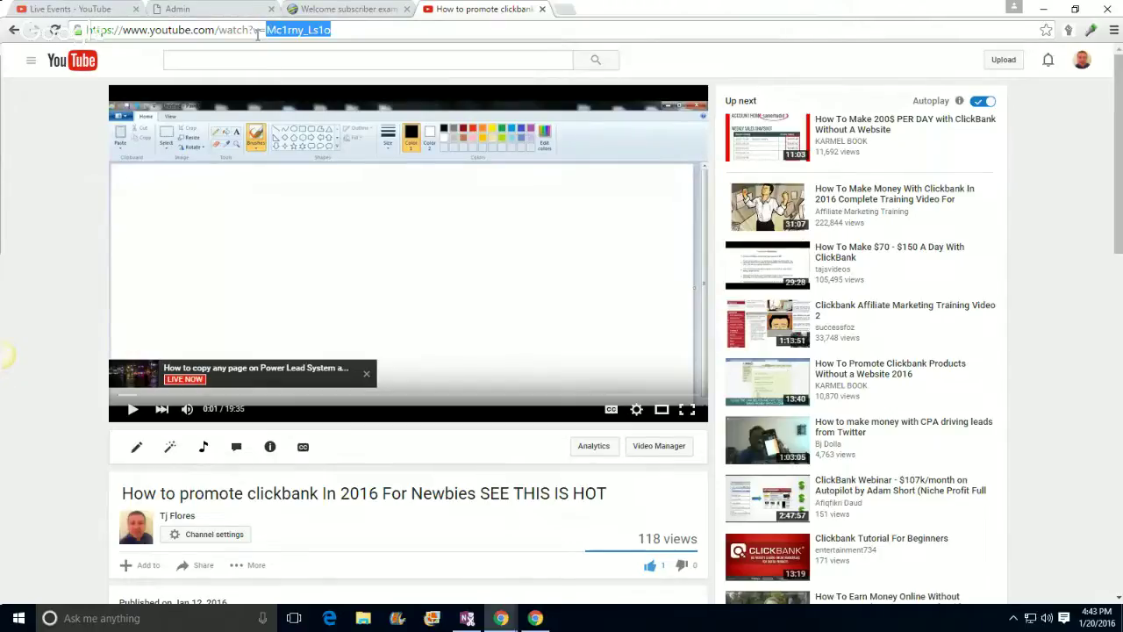
{"action": "left_click", "coordinate": [39, 175]}
{"action": "scroll", "coordinate": [50, 205], "scroll_direction": "down", "scroll_amount": 4}
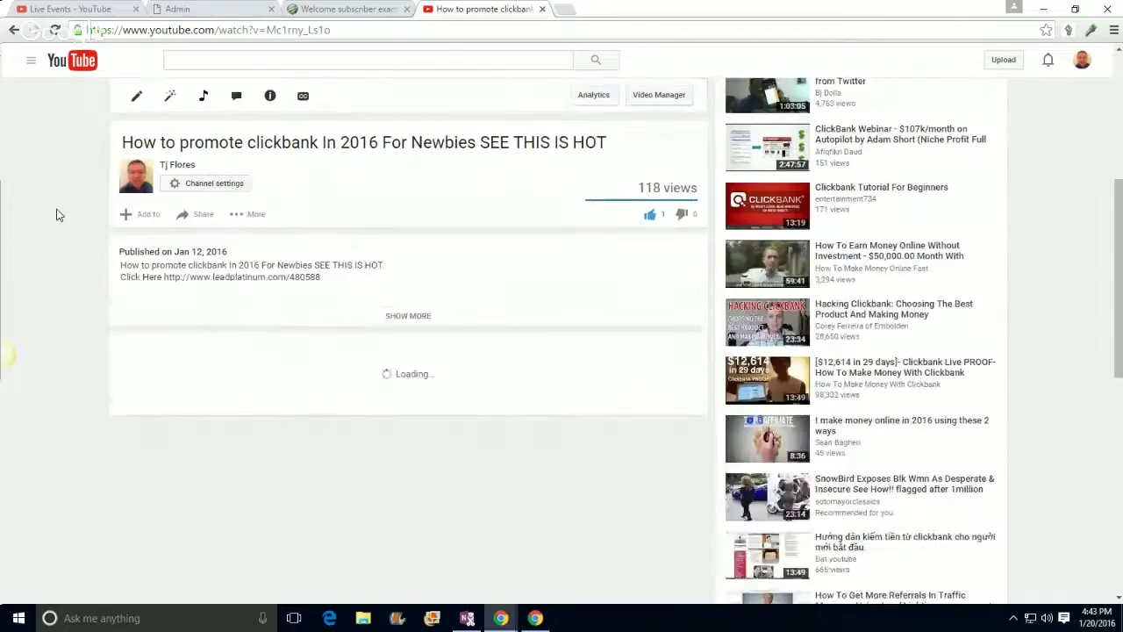
Step: Copy the video ID Mc1rny_Ls1o from the address bar
{"action": "left_click", "coordinate": [195, 217]}
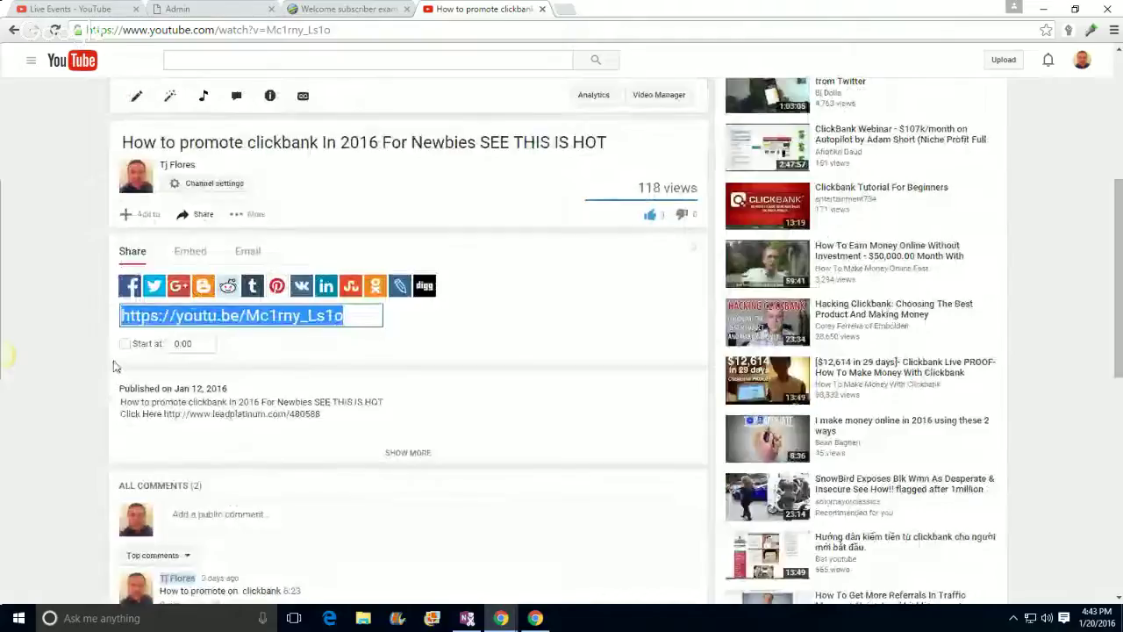
{"action": "left_click", "coordinate": [79, 376]}
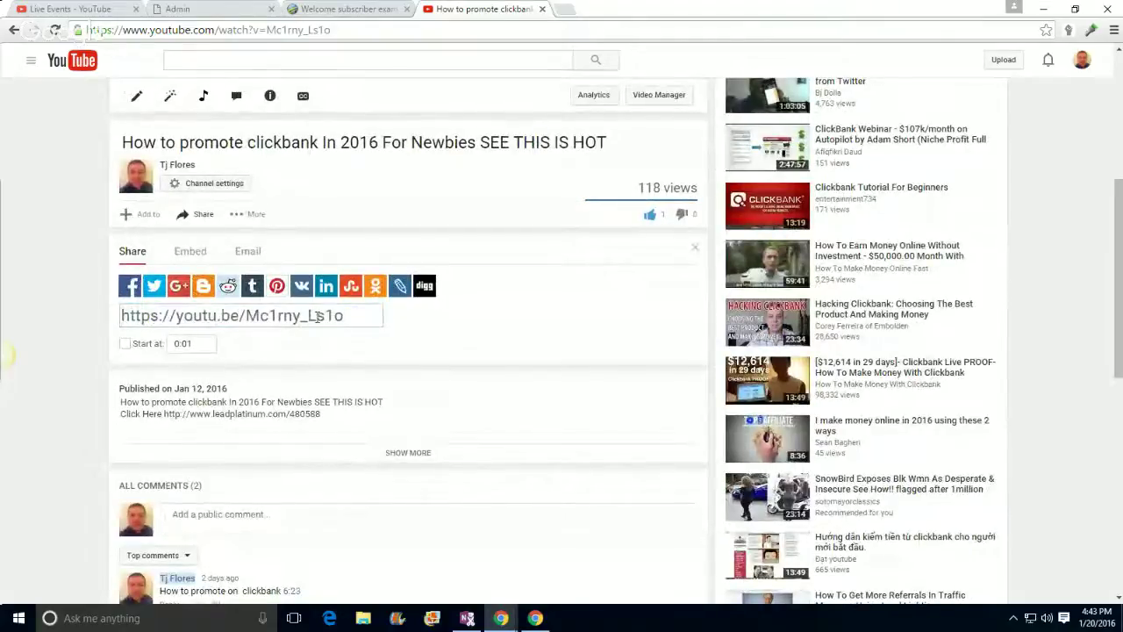
{"action": "left_click_drag", "start_coordinate": [337, 316], "coordinate": [250, 318]}
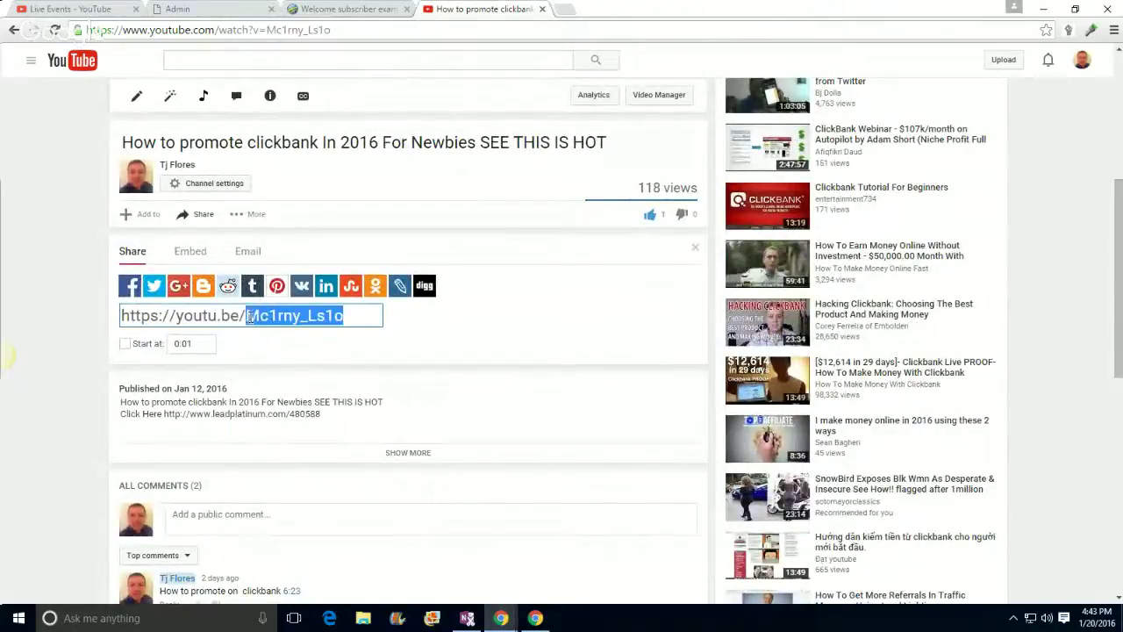
{"action": "left_click", "coordinate": [249, 319]}
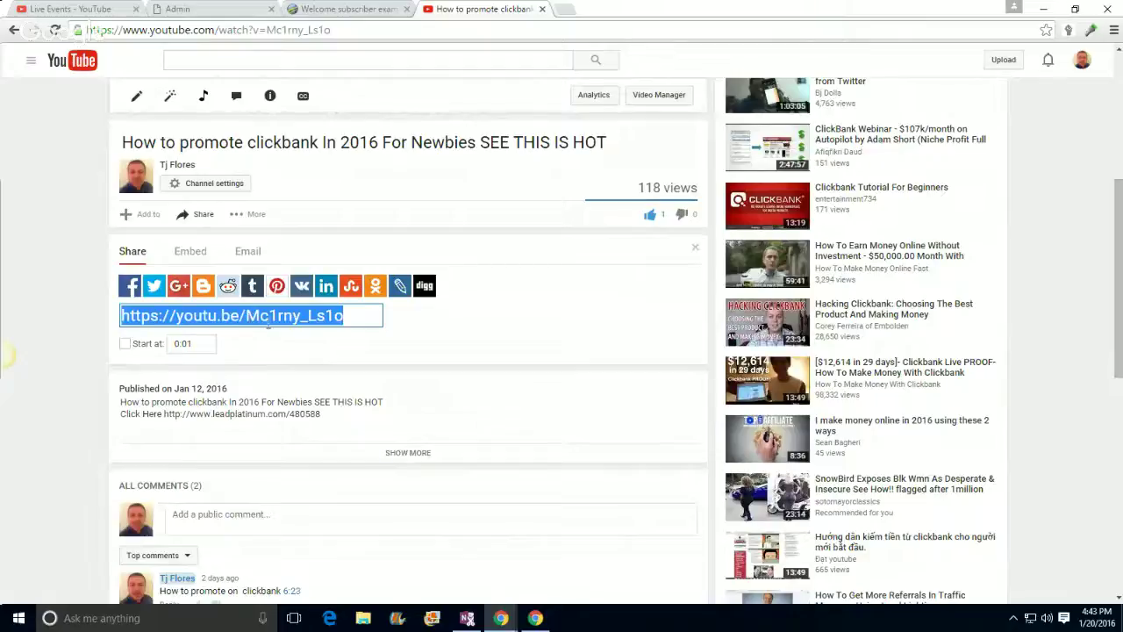
{"action": "left_click", "coordinate": [376, 321]}
{"action": "left_click_drag", "start_coordinate": [330, 30], "coordinate": [265, 30]}
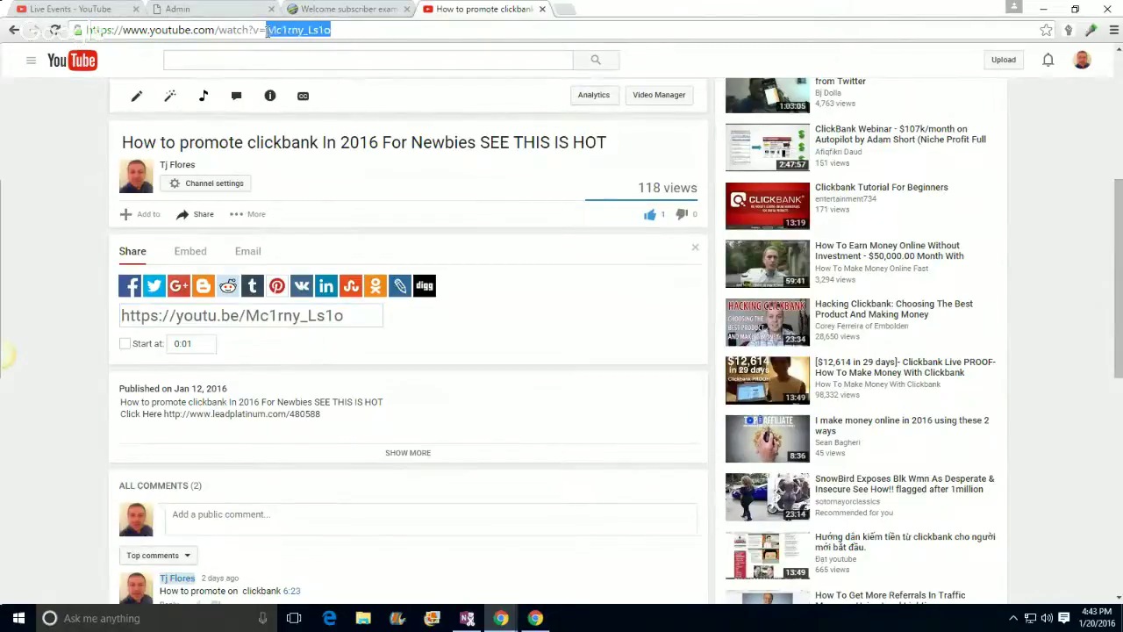
{"action": "right_click", "coordinate": [266, 30]}
{"action": "left_click", "coordinate": [295, 84]}
Step: Return to the capture page editor's Custom Video Embed Code box
{"action": "left_click", "coordinate": [328, 11]}
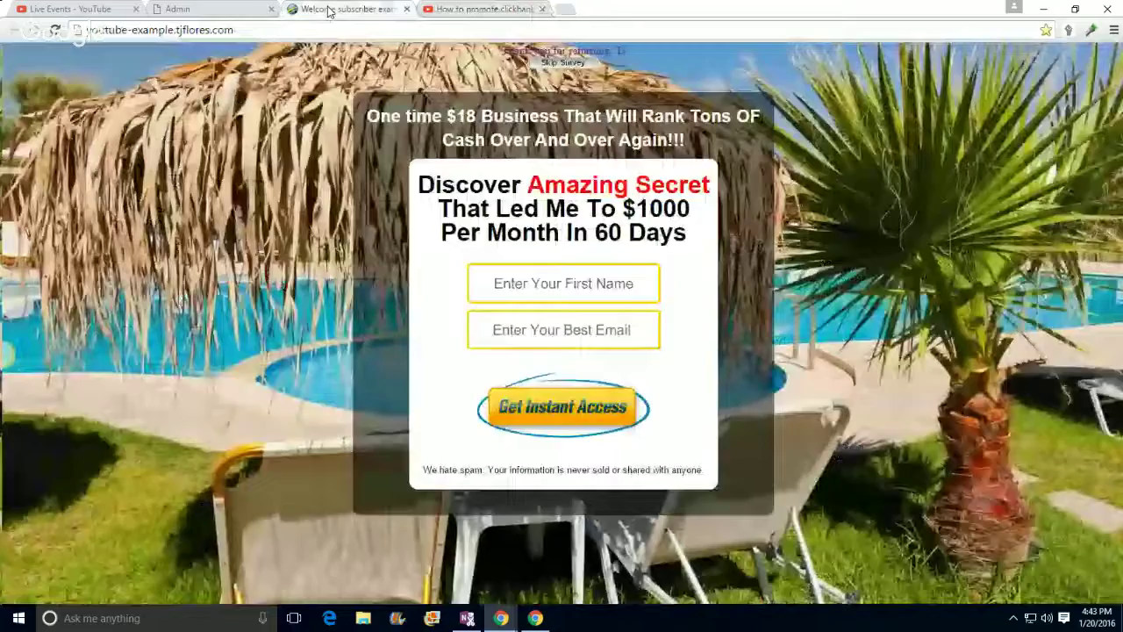
{"action": "left_click", "coordinate": [245, 10]}
{"action": "left_click", "coordinate": [621, 333]}
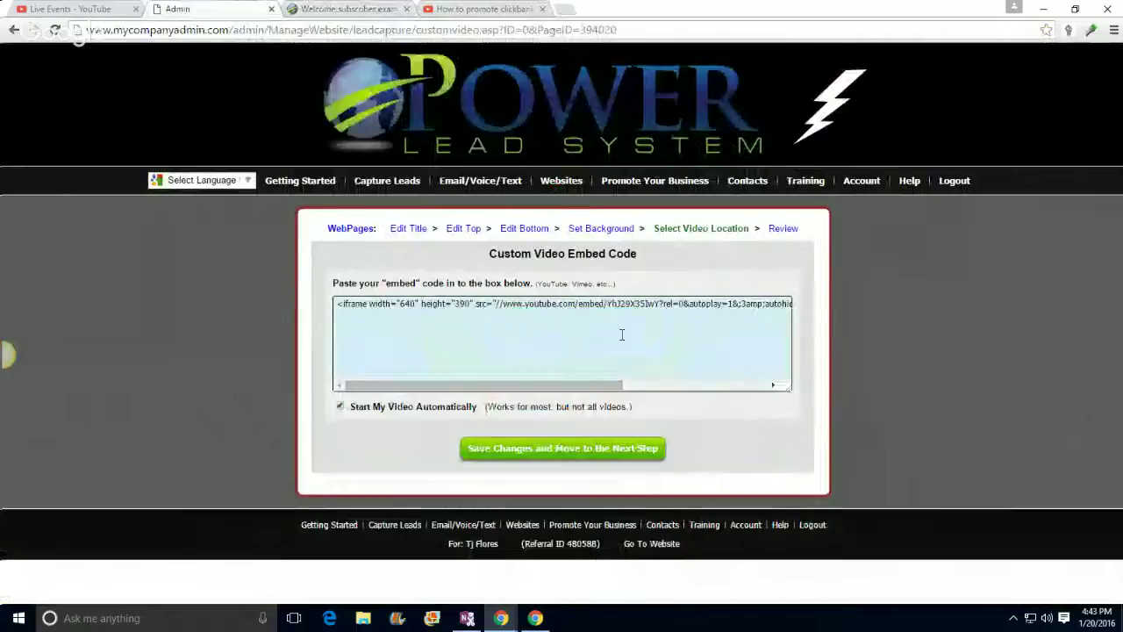
{"action": "left_click", "coordinate": [684, 306]}
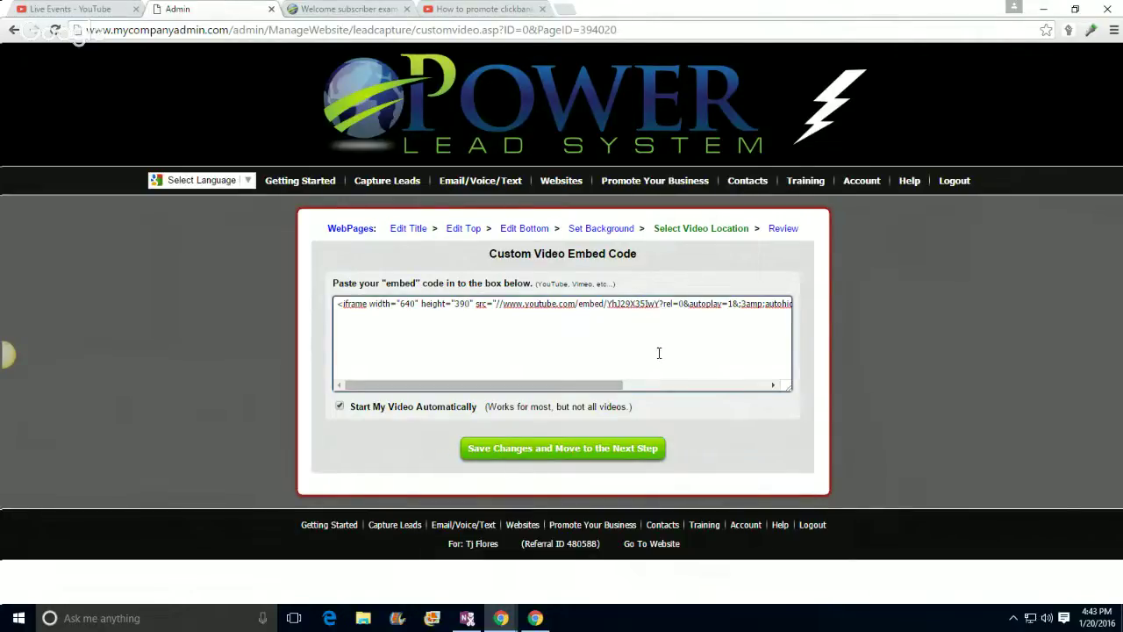
Step: Zoom the browser to 175% to read the embed code
{"action": "left_click", "coordinate": [1113, 30]}
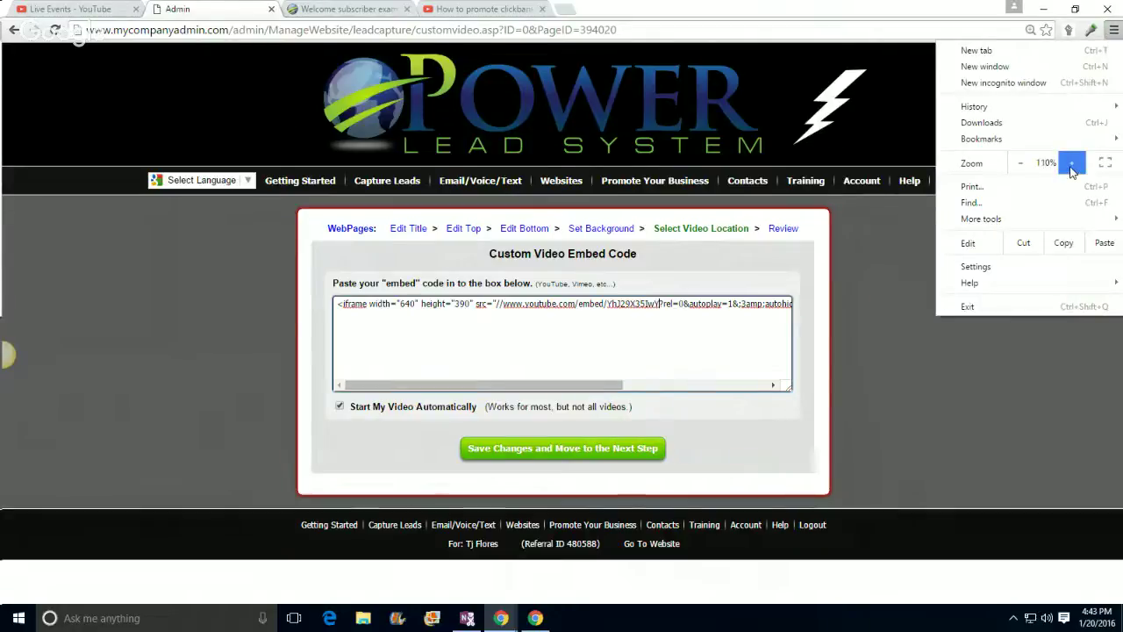
{"action": "left_click", "coordinate": [1070, 164]}
{"action": "left_click", "coordinate": [1071, 164]}
{"action": "left_click", "coordinate": [1070, 164]}
{"action": "left_click", "coordinate": [817, 323]}
{"action": "scroll", "coordinate": [714, 405], "scroll_direction": "down", "scroll_amount": 1}
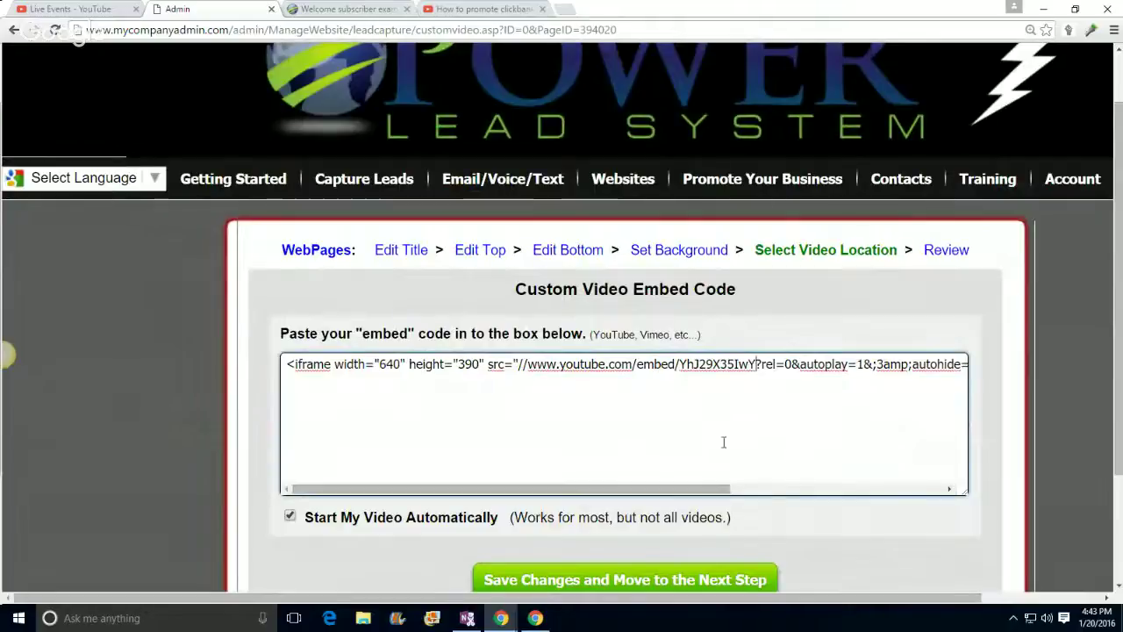
{"action": "left_click", "coordinate": [1113, 30]}
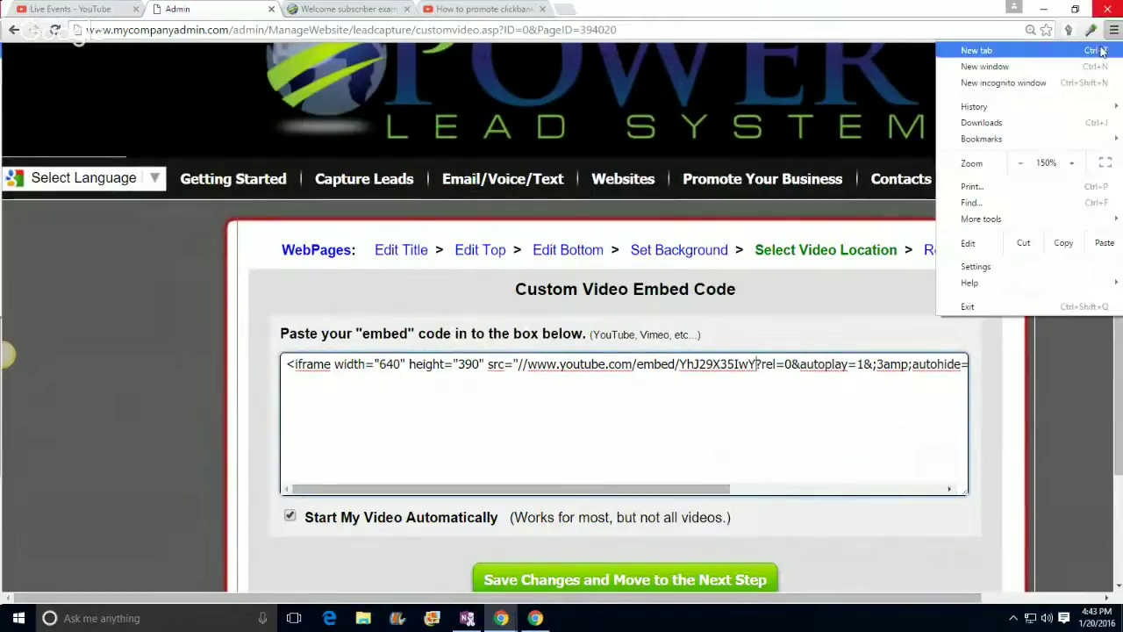
{"action": "left_click", "coordinate": [1073, 164]}
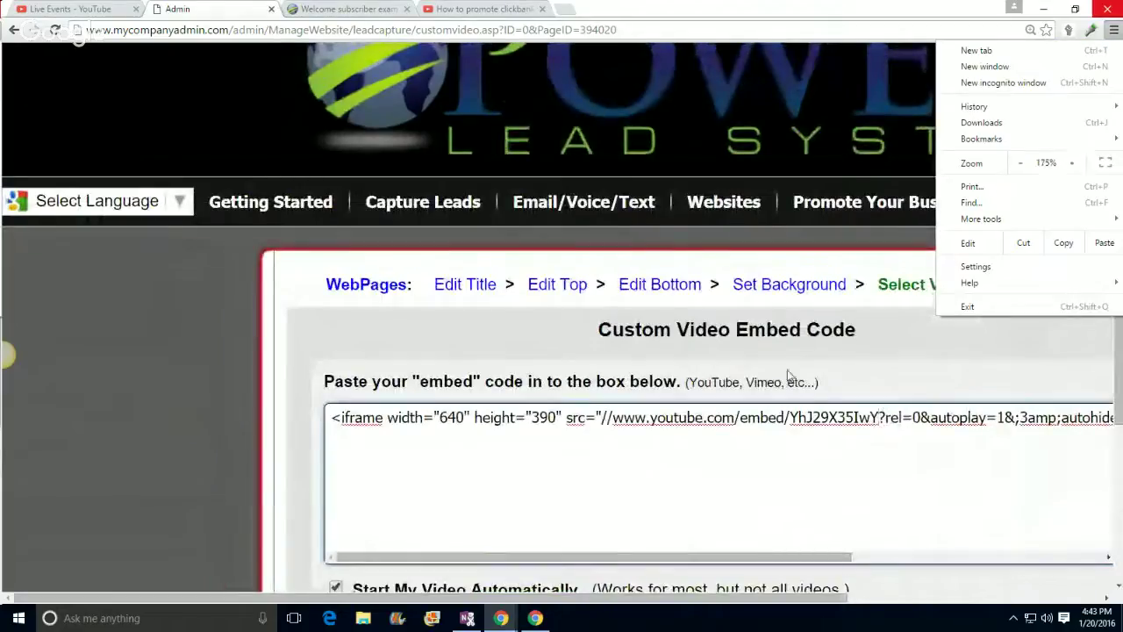
{"action": "left_click", "coordinate": [34, 428]}
{"action": "scroll", "coordinate": [122, 420], "scroll_direction": "down", "scroll_amount": 1}
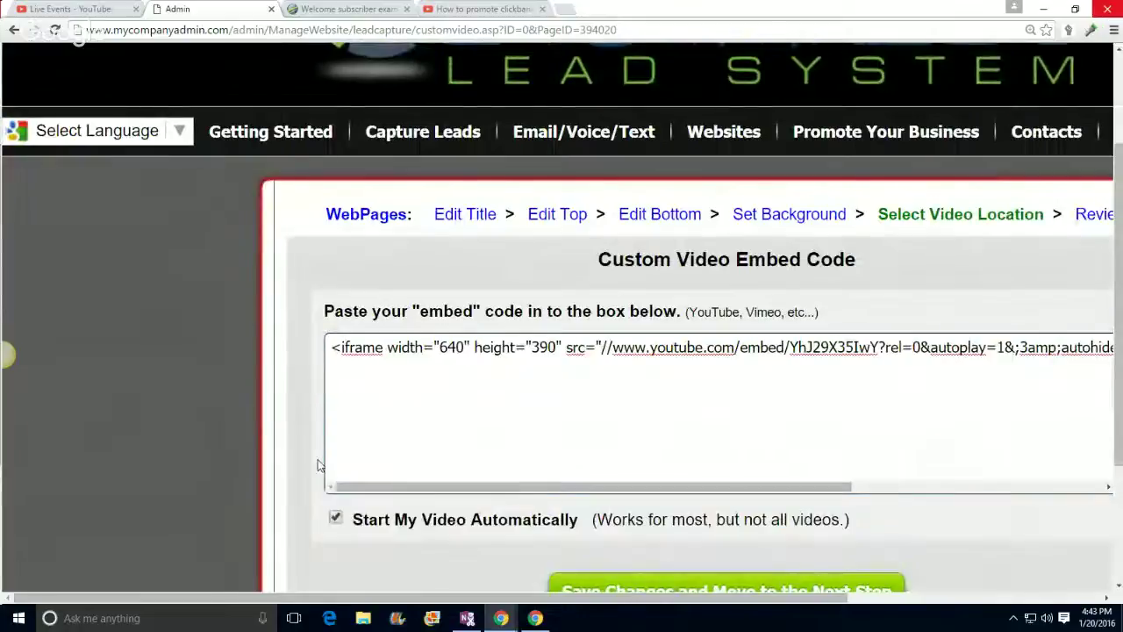
Step: Paste Mc1rny_Ls1o over the old video ID YhJ29X35IwY in the iframe src
{"action": "left_click_drag", "start_coordinate": [416, 494], "coordinate": [551, 491]}
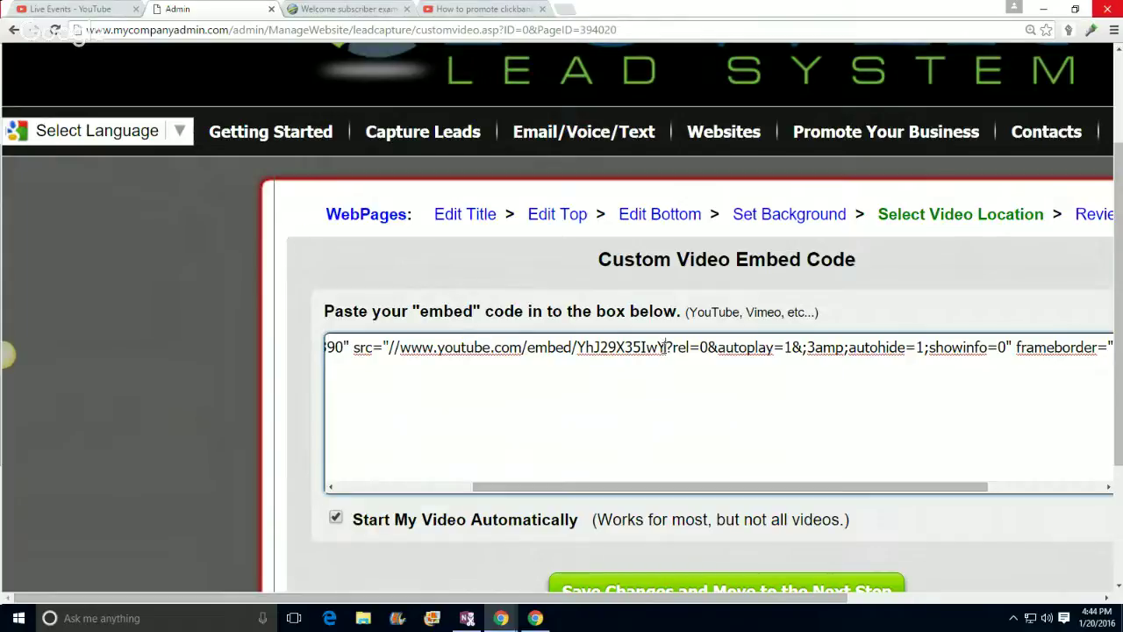
{"action": "left_click_drag", "start_coordinate": [665, 347], "coordinate": [579, 347]}
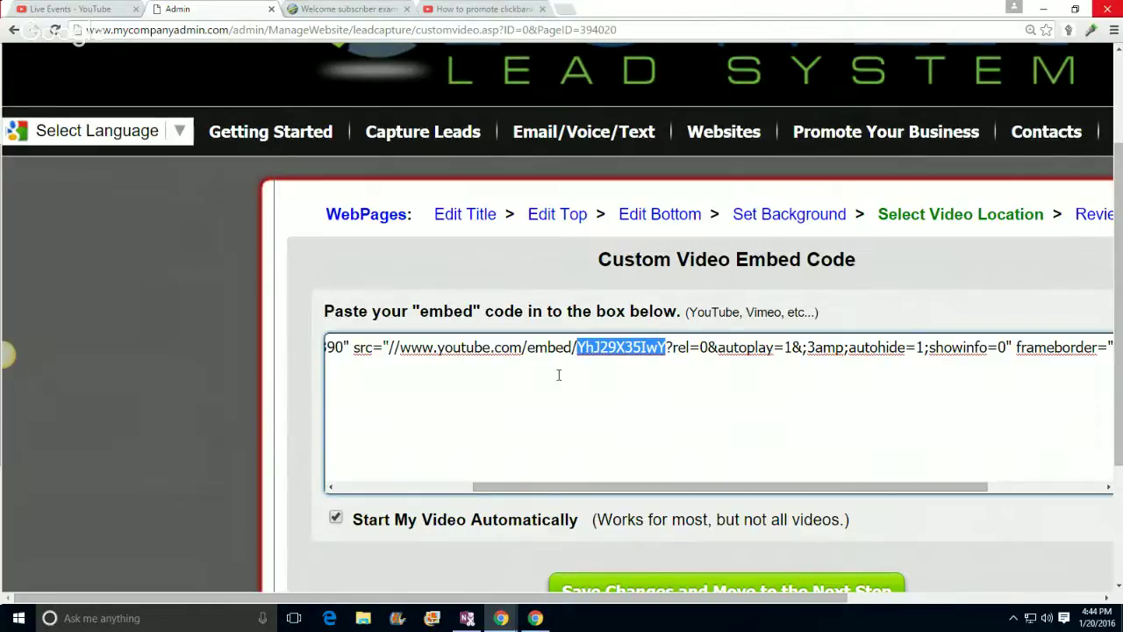
{"action": "right_click", "coordinate": [588, 351]}
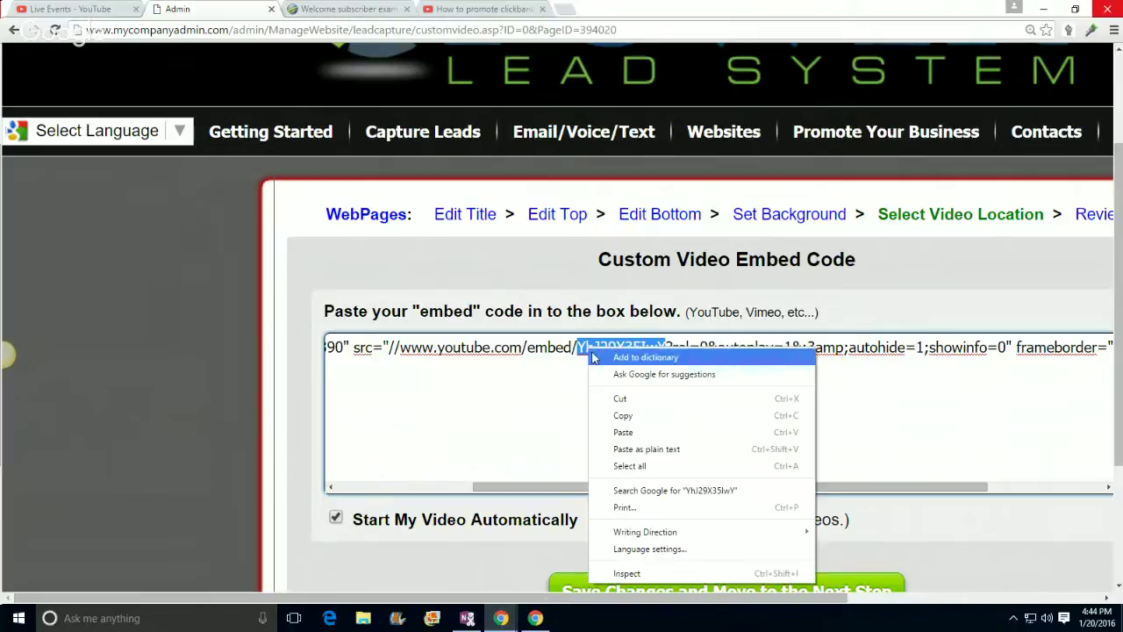
{"action": "left_click", "coordinate": [634, 431]}
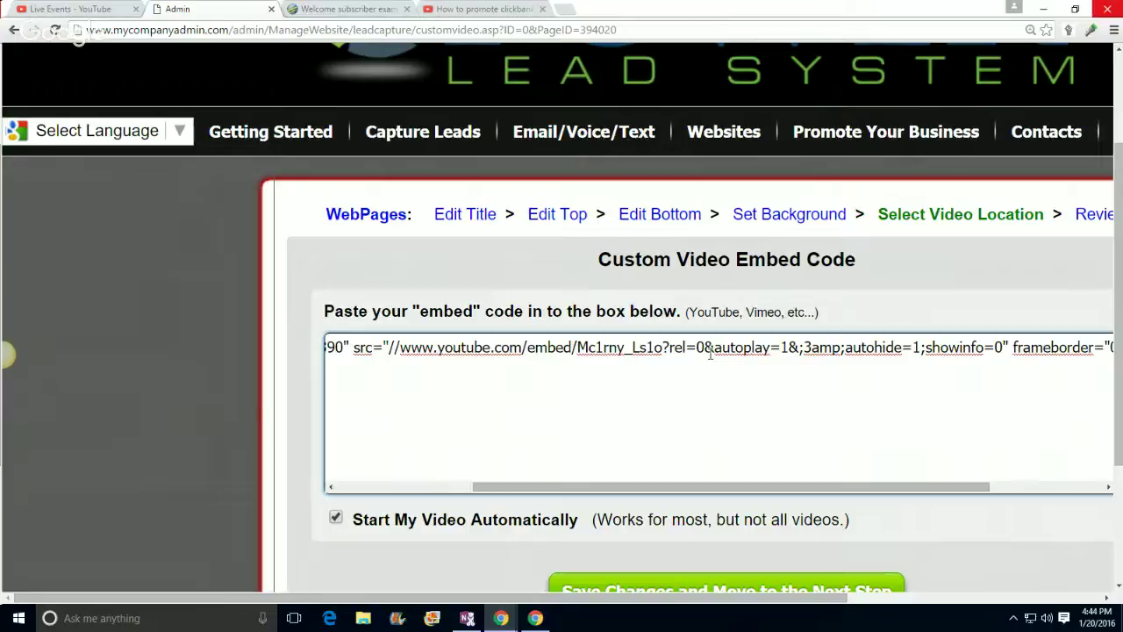
{"action": "scroll", "coordinate": [239, 384], "scroll_direction": "down", "scroll_amount": 2}
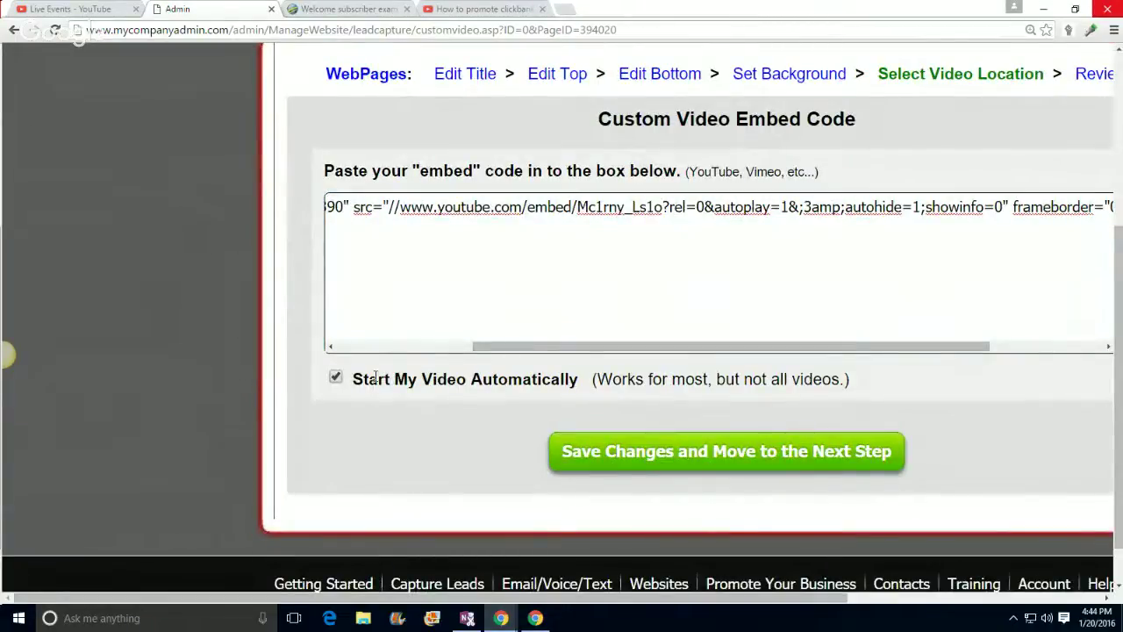
Step: Zoom the browser to 200% and save the new embed code to reach Review WebPage
{"action": "left_click", "coordinate": [1113, 30]}
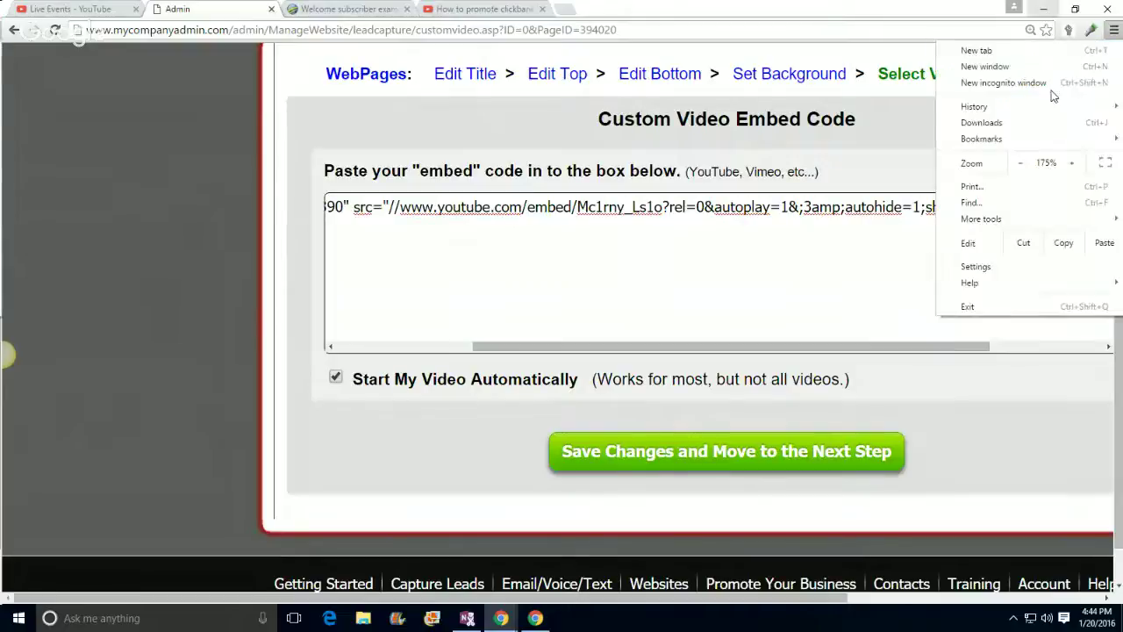
{"action": "left_click", "coordinate": [1020, 163]}
{"action": "left_click", "coordinate": [1020, 164]}
{"action": "left_click", "coordinate": [1020, 164]}
{"action": "left_click", "coordinate": [1020, 163]}
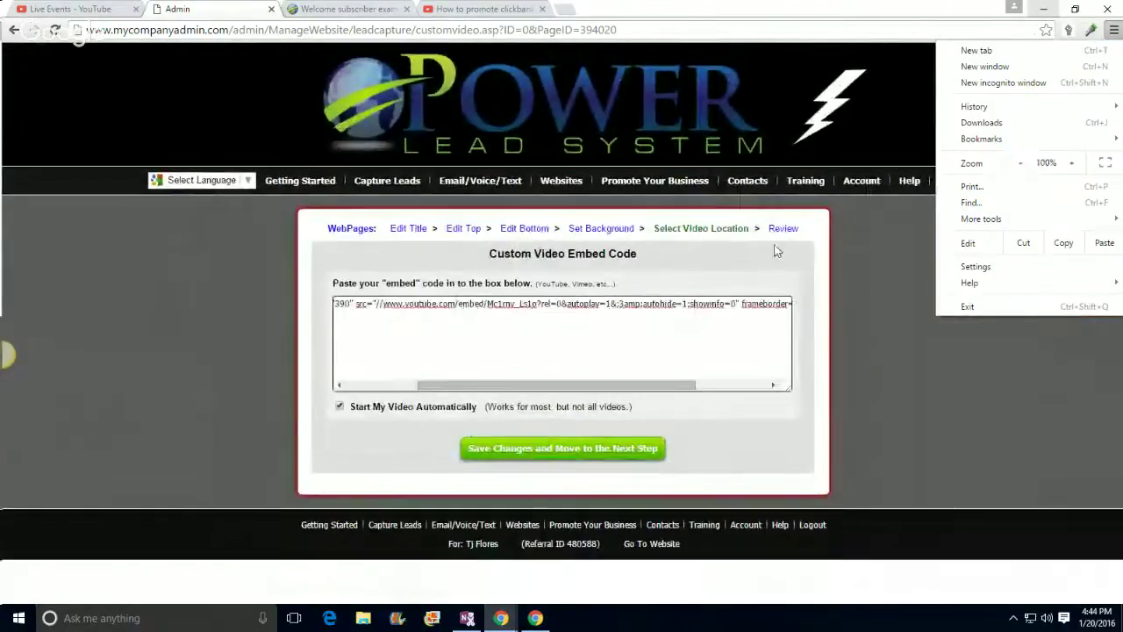
{"action": "left_click", "coordinate": [123, 318]}
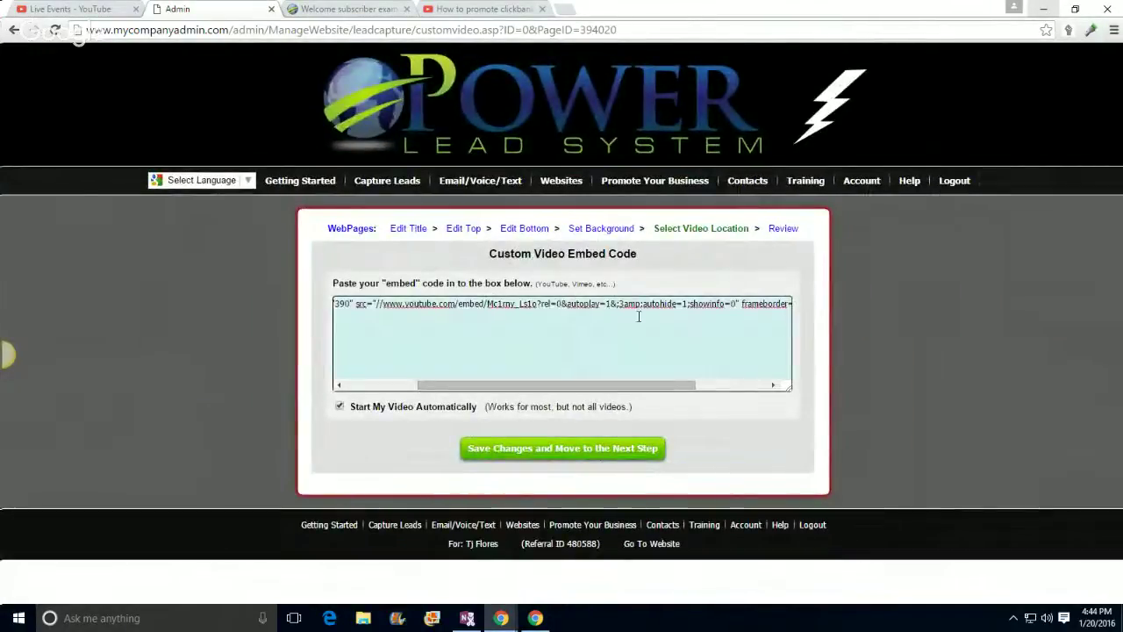
{"action": "left_click", "coordinate": [1113, 33]}
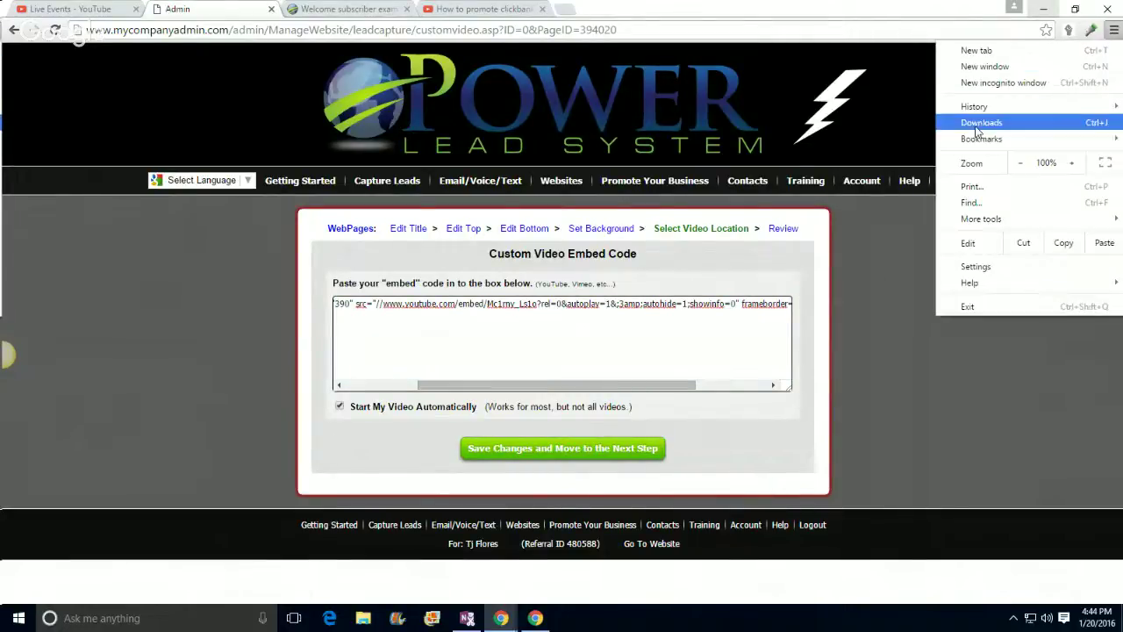
{"action": "left_click", "coordinate": [1071, 164]}
{"action": "left_click", "coordinate": [1070, 163]}
{"action": "left_click", "coordinate": [1070, 163]}
{"action": "left_click", "coordinate": [1071, 163]}
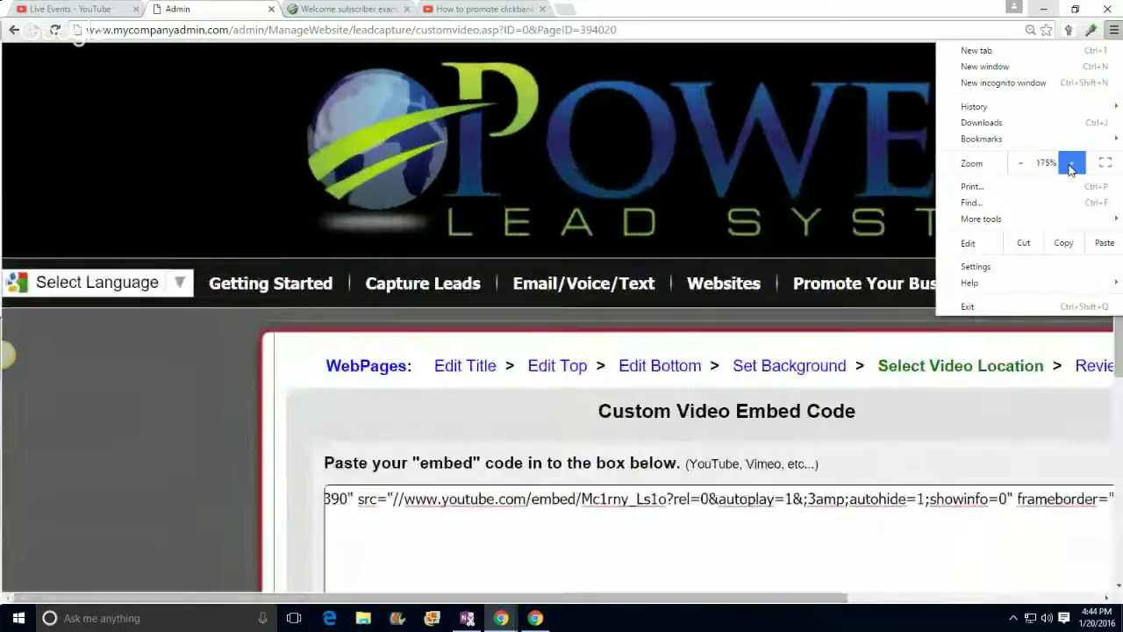
{"action": "left_click", "coordinate": [1070, 163]}
{"action": "left_click", "coordinate": [141, 523]}
{"action": "scroll", "coordinate": [147, 459], "scroll_direction": "down", "scroll_amount": 4}
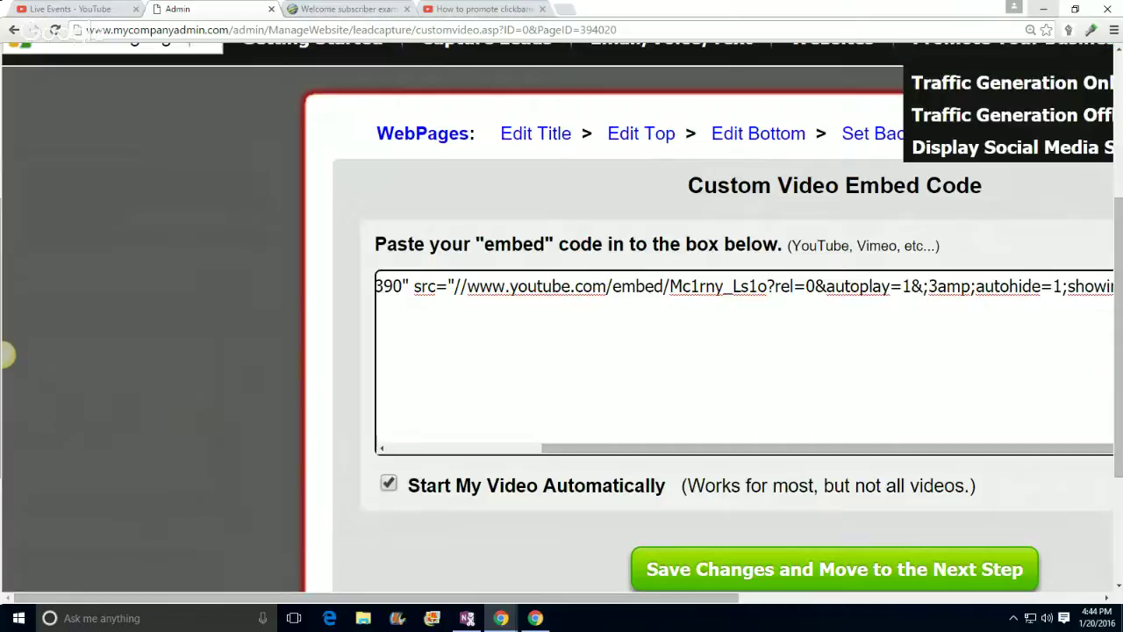
{"action": "left_click", "coordinate": [781, 569]}
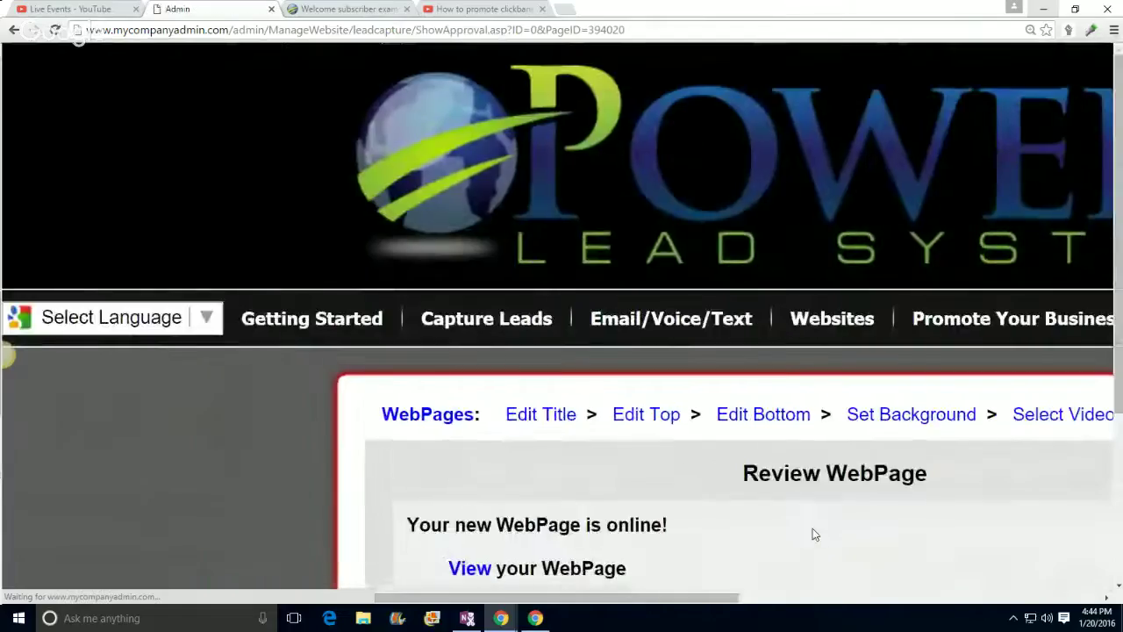
Step: Reset the browser zoom back to 100%
{"action": "left_click", "coordinate": [1113, 30]}
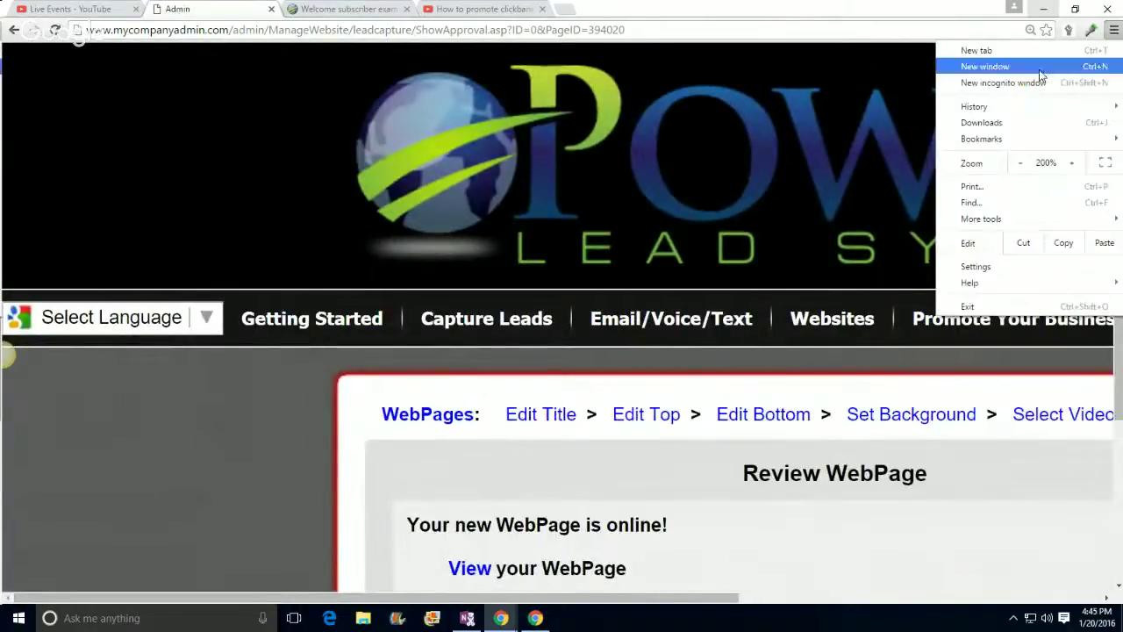
{"action": "left_click", "coordinate": [1019, 163]}
{"action": "left_click", "coordinate": [1020, 163]}
{"action": "left_click", "coordinate": [1020, 163]}
{"action": "left_click", "coordinate": [1020, 163]}
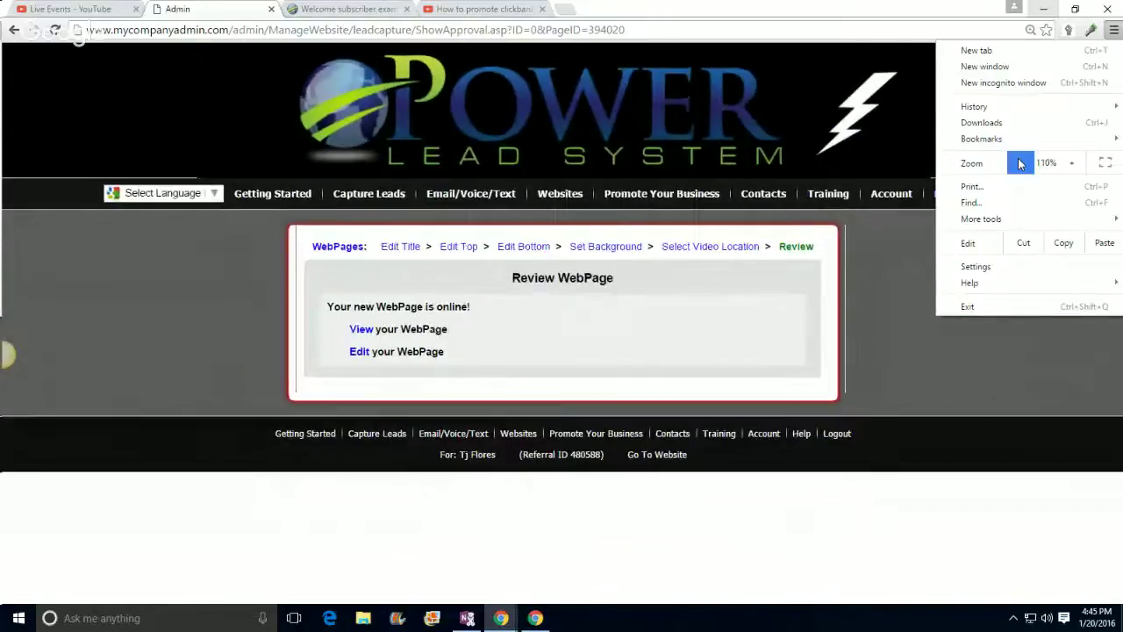
{"action": "left_click", "coordinate": [1019, 163]}
{"action": "left_click", "coordinate": [274, 312]}
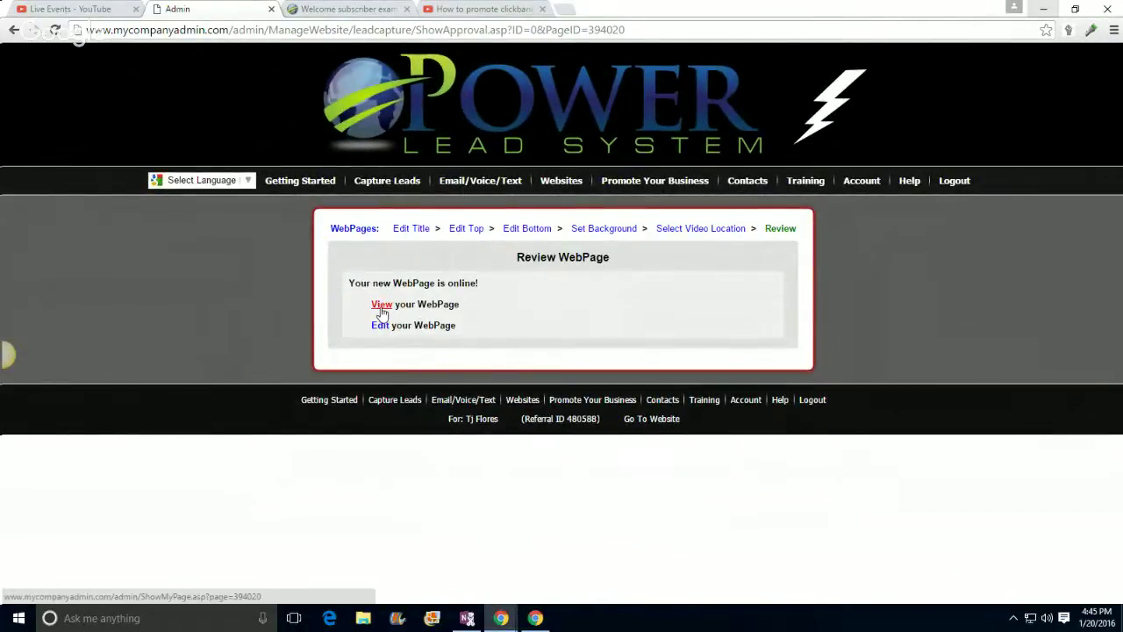
Step: Open the new webpage's test link, then close the stalled tab and reopen the test-link notice
{"action": "left_click", "coordinate": [381, 305]}
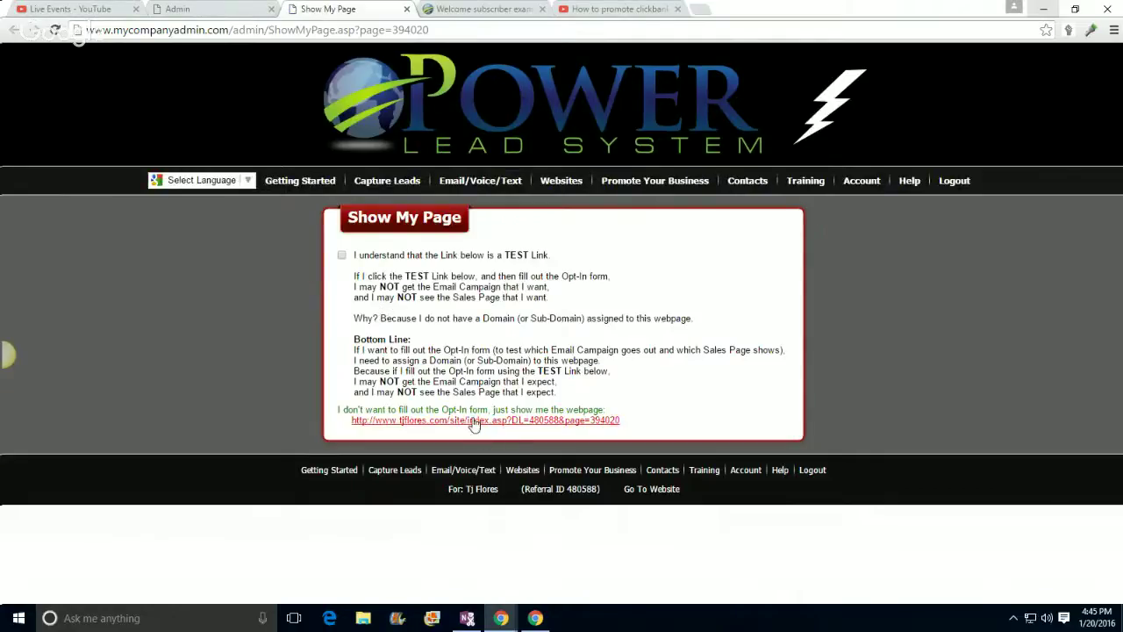
{"action": "left_click", "coordinate": [471, 422]}
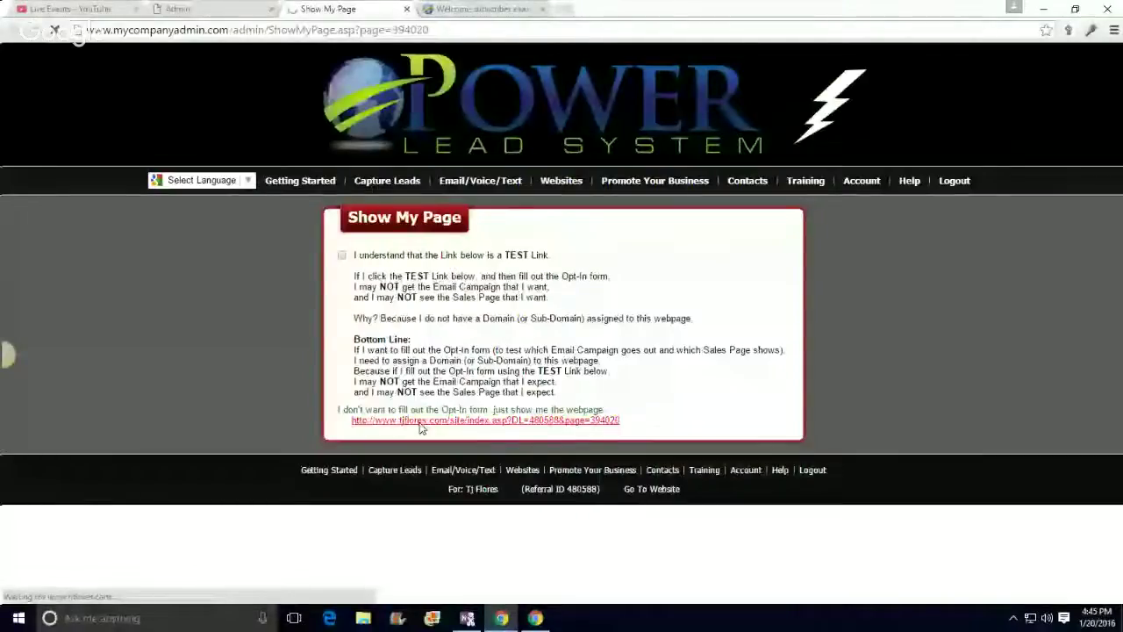
{"action": "left_click", "coordinate": [404, 11]}
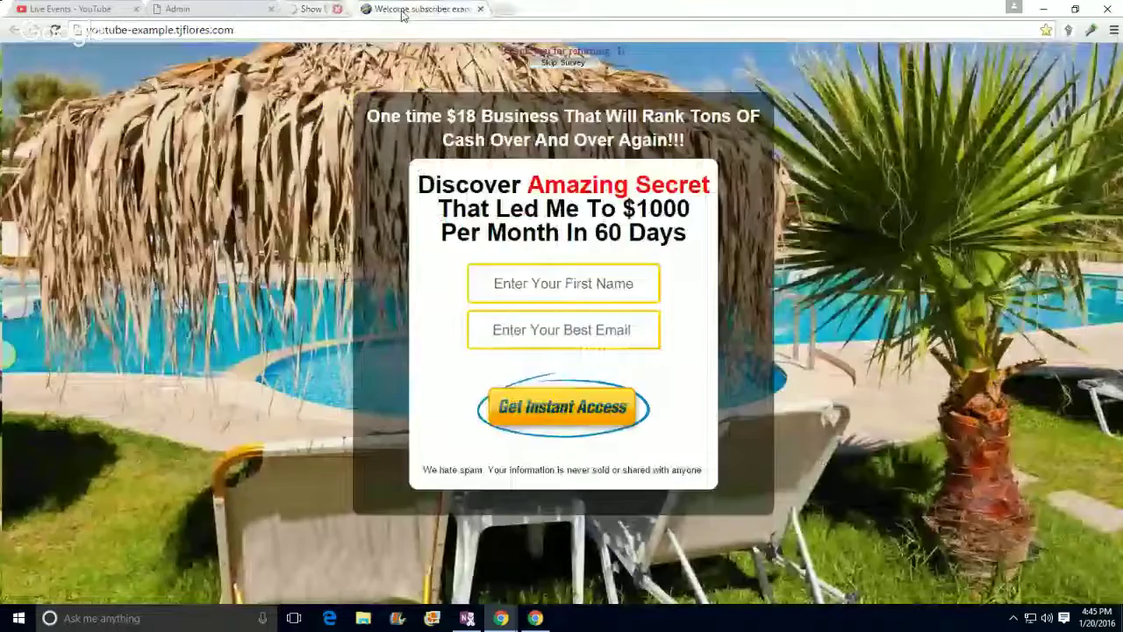
{"action": "left_click", "coordinate": [177, 9]}
{"action": "left_click", "coordinate": [384, 305]}
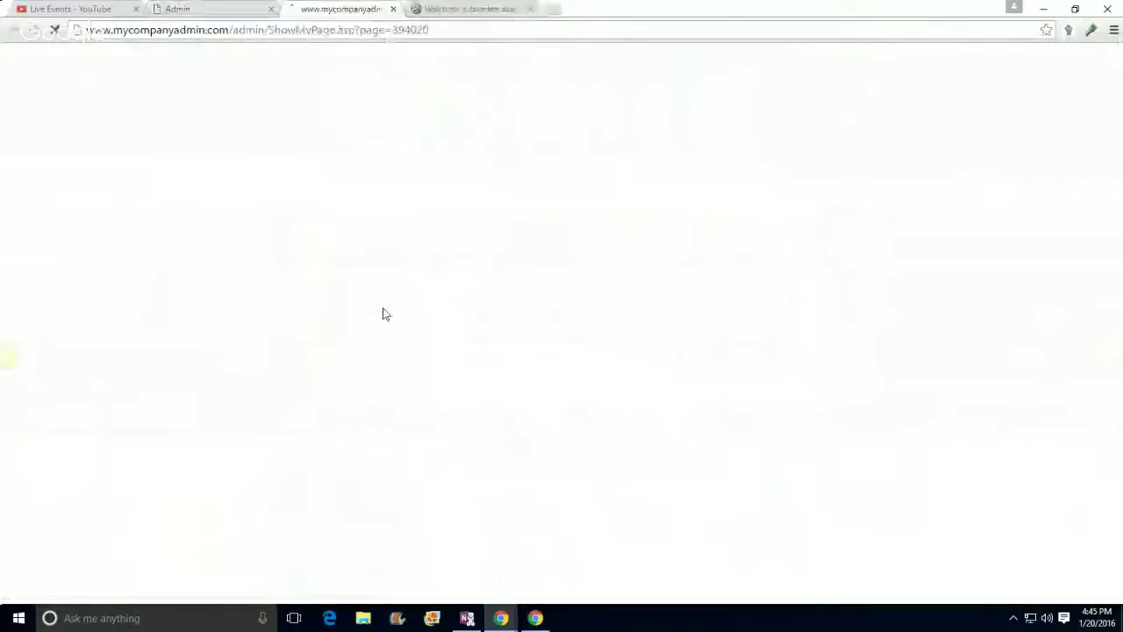
Step: Load the live page, pause its video, then return to the Review WebPage step
{"action": "left_click", "coordinate": [443, 422]}
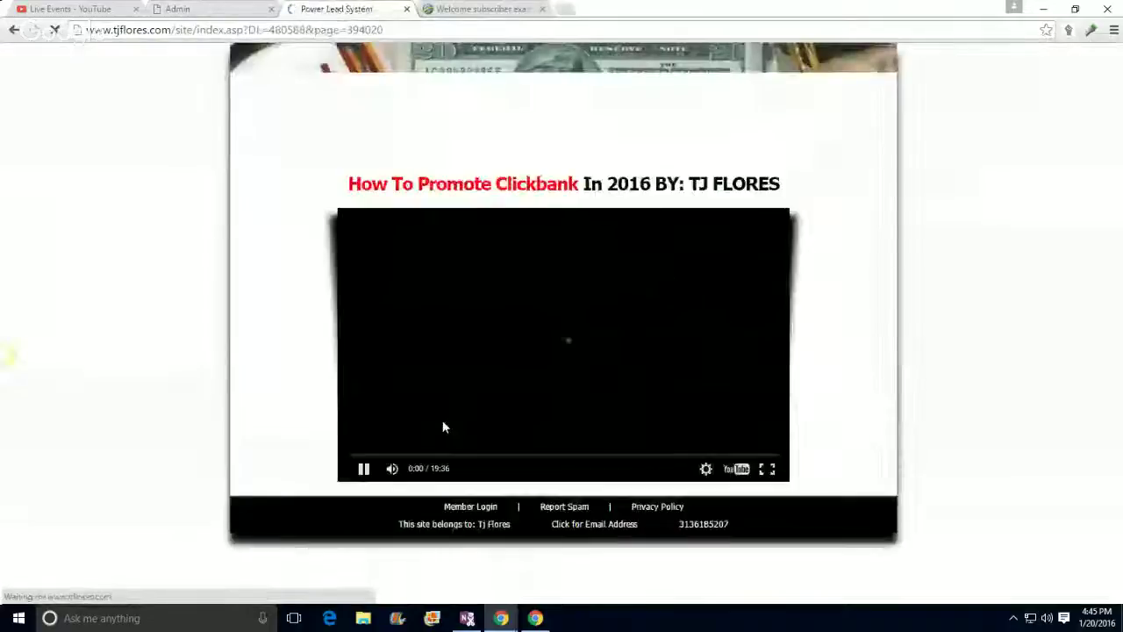
{"action": "left_click", "coordinate": [599, 371]}
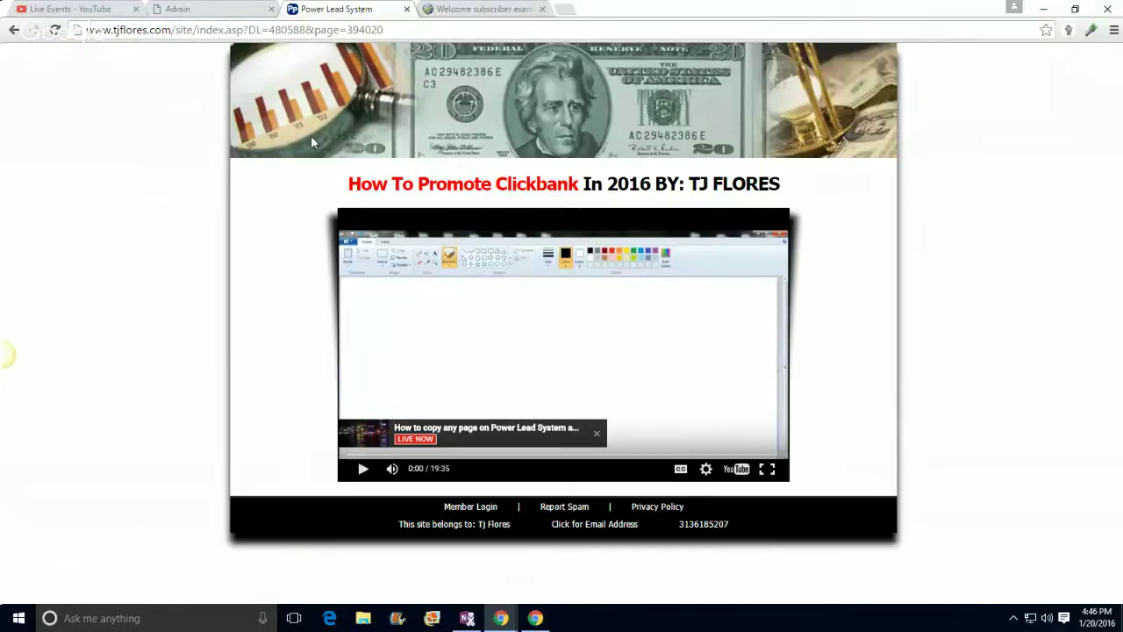
{"action": "left_click", "coordinate": [211, 11]}
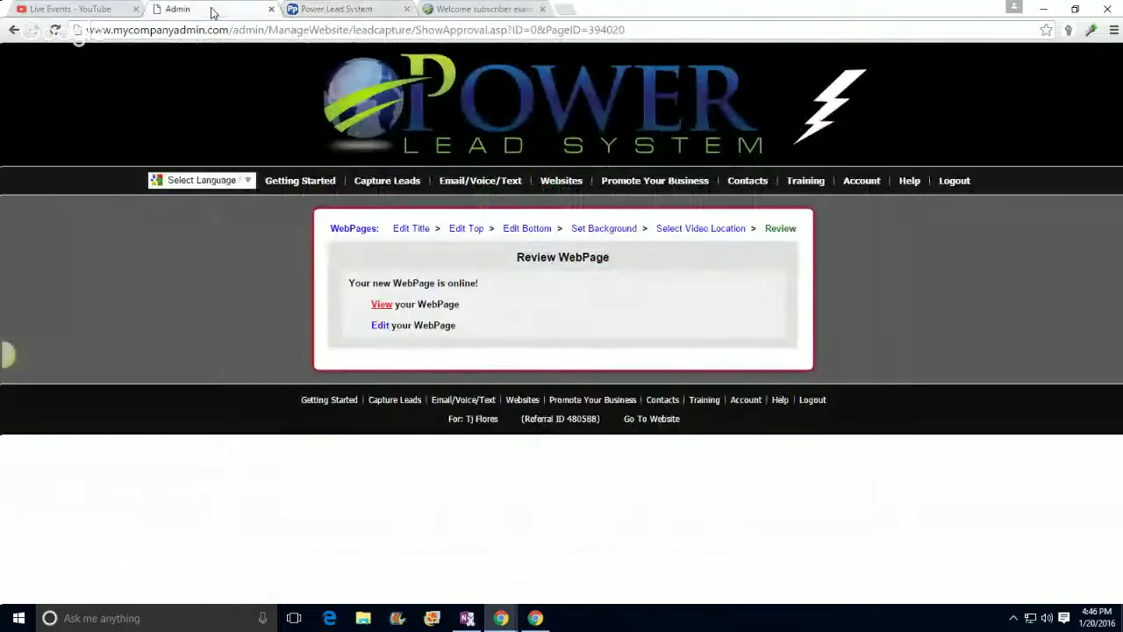
{"action": "left_click", "coordinate": [338, 9]}
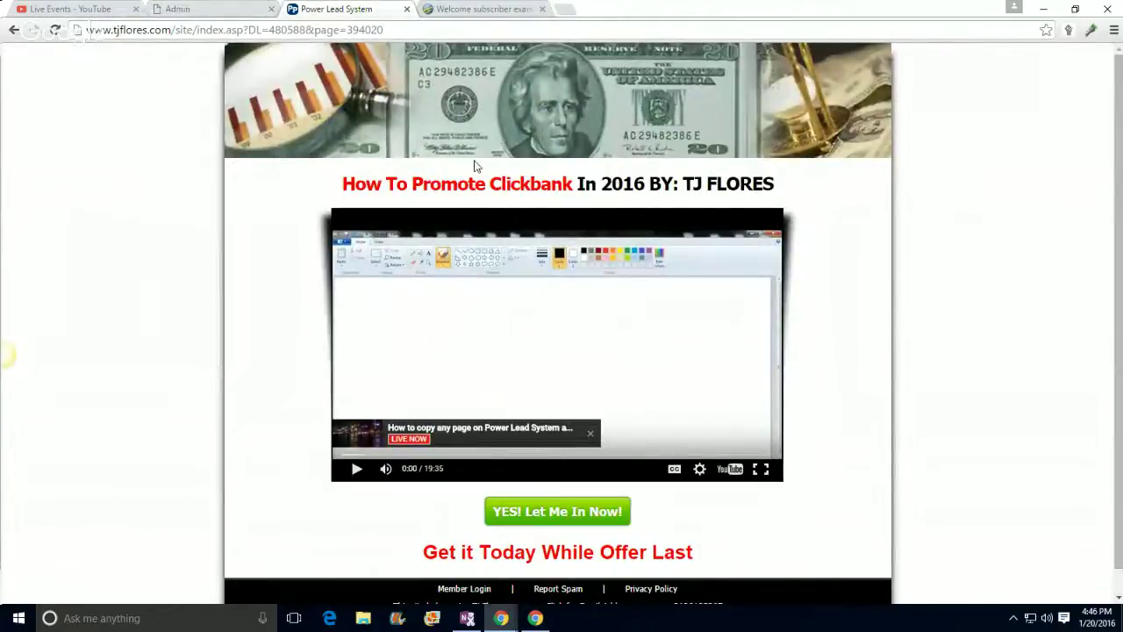
{"action": "left_click", "coordinate": [217, 10]}
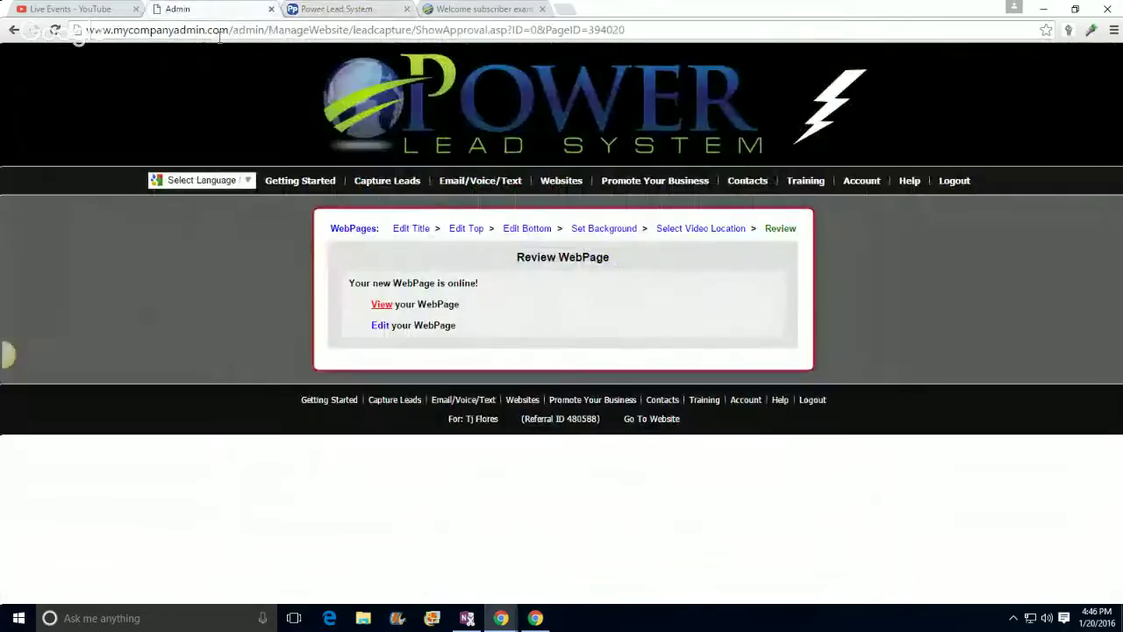
Step: Swap the header banner for the logo.png TJ FLORES image and scroll to check it
{"action": "left_click", "coordinate": [379, 325]}
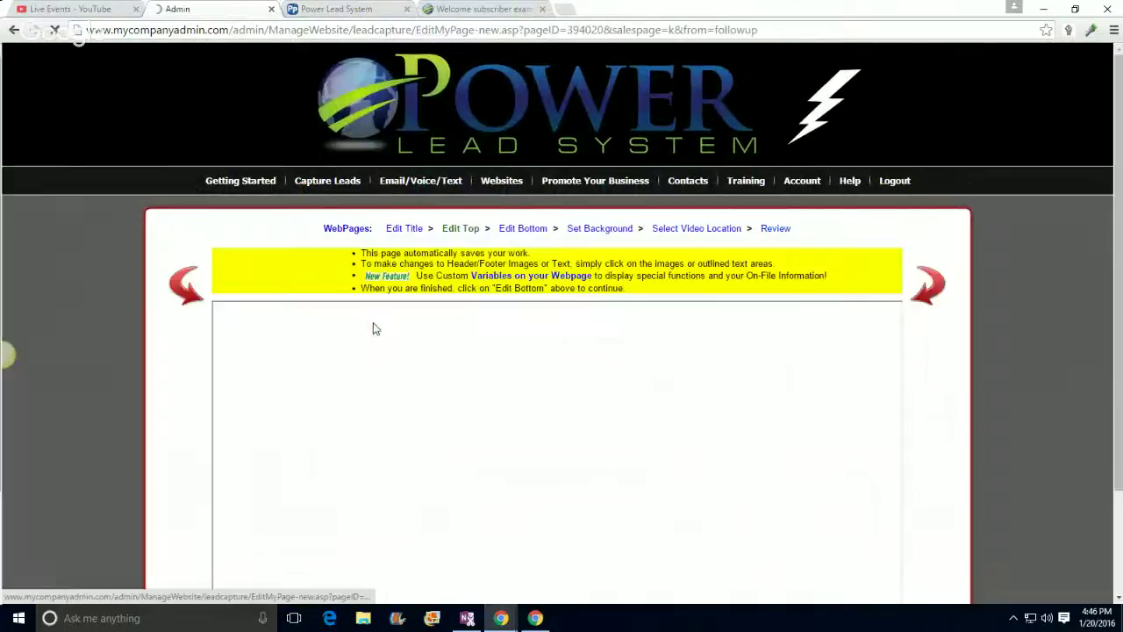
{"action": "left_click", "coordinate": [545, 354]}
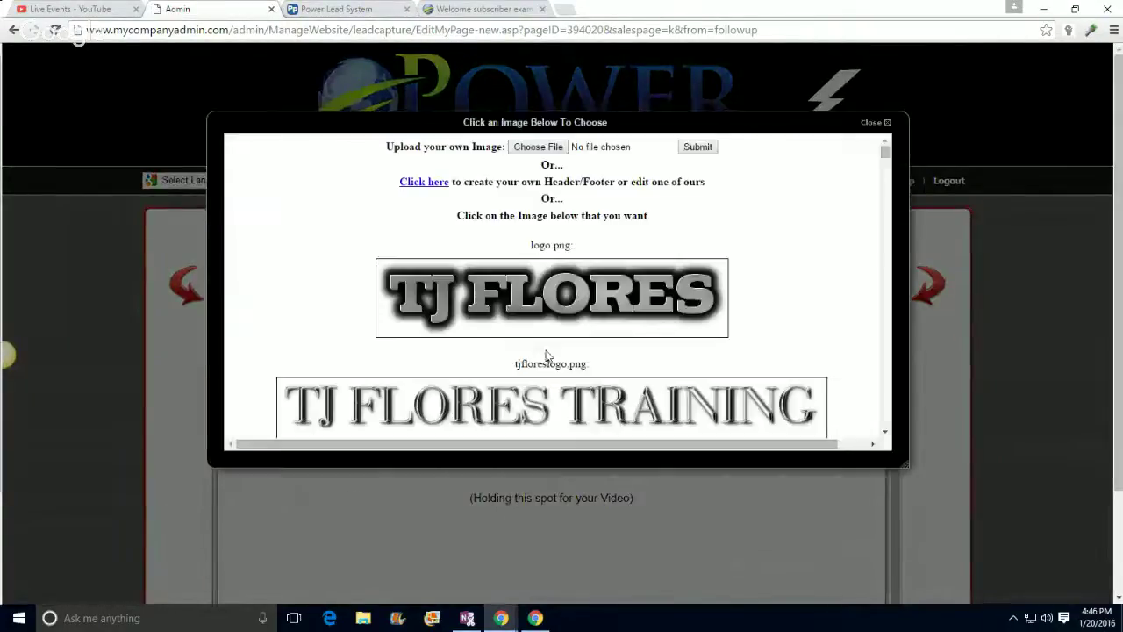
{"action": "left_click", "coordinate": [544, 307]}
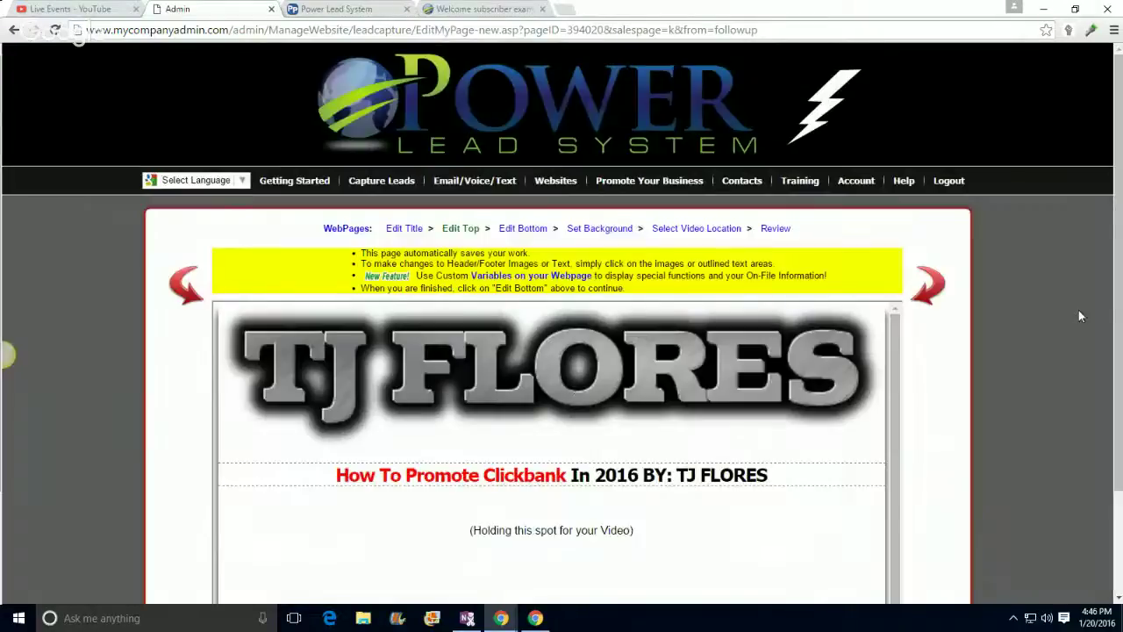
{"action": "scroll", "coordinate": [1042, 316], "scroll_direction": "down", "scroll_amount": 2}
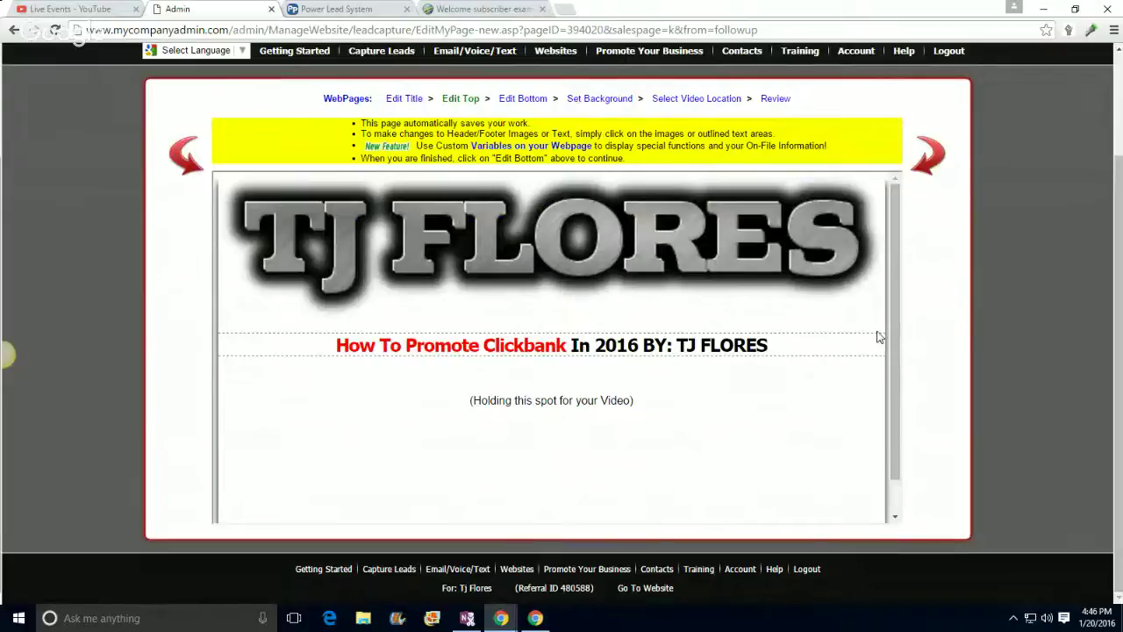
{"action": "scroll", "coordinate": [886, 338], "scroll_direction": "down", "scroll_amount": 1}
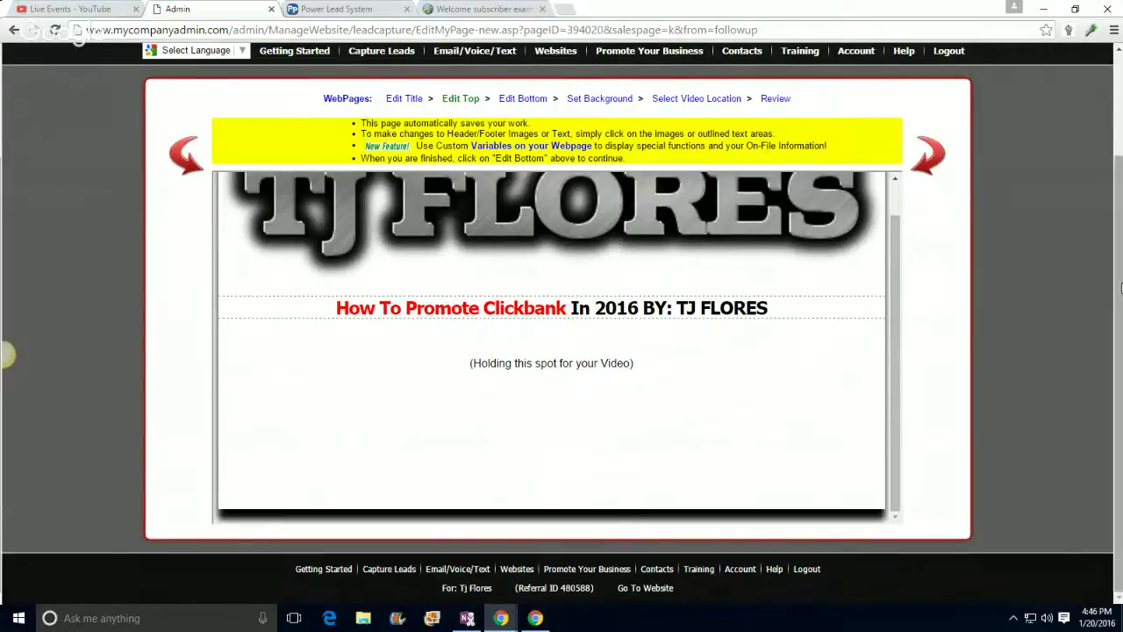
{"action": "scroll", "coordinate": [1117, 296], "scroll_direction": "up", "scroll_amount": 1}
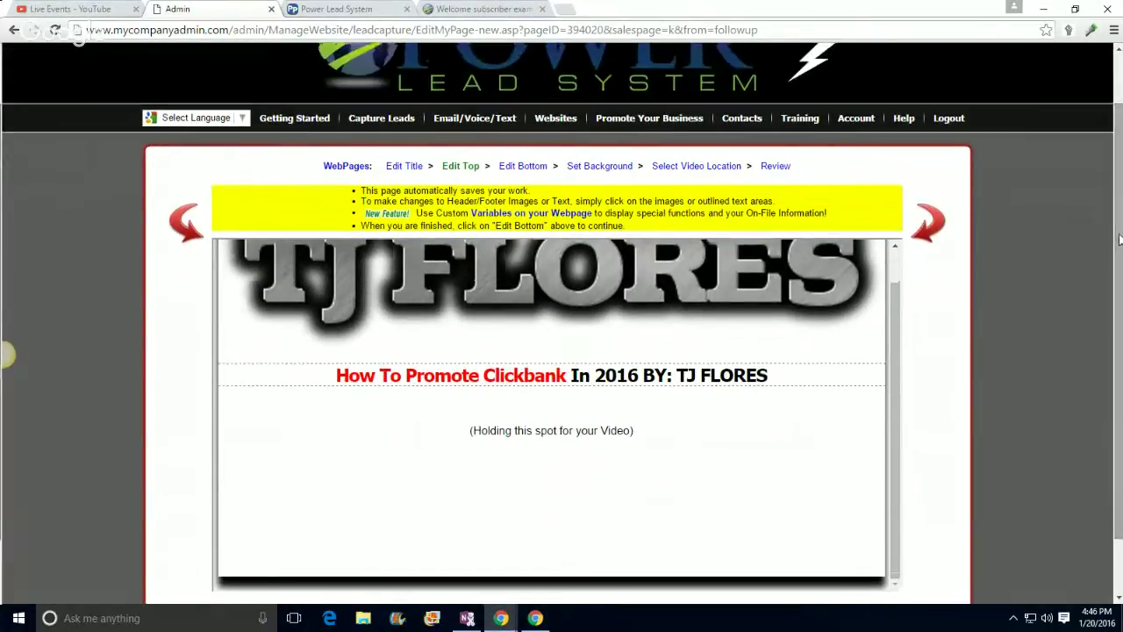
{"action": "scroll", "coordinate": [892, 407], "scroll_direction": "up", "scroll_amount": 1}
{"action": "scroll", "coordinate": [892, 407], "scroll_direction": "down", "scroll_amount": 1}
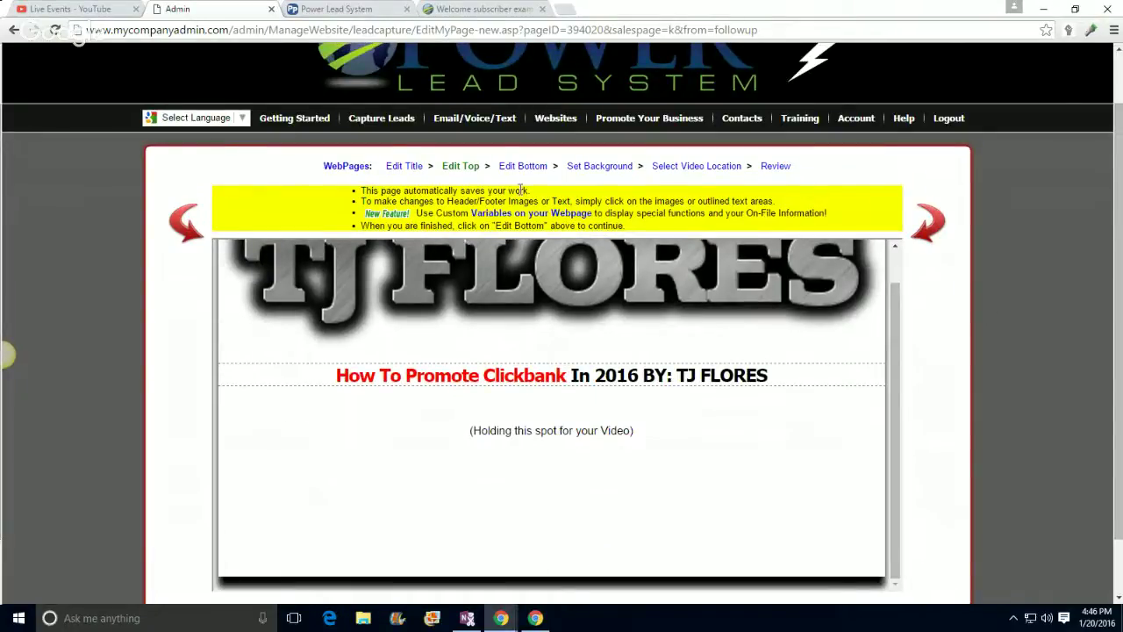
{"action": "left_click", "coordinate": [588, 167]}
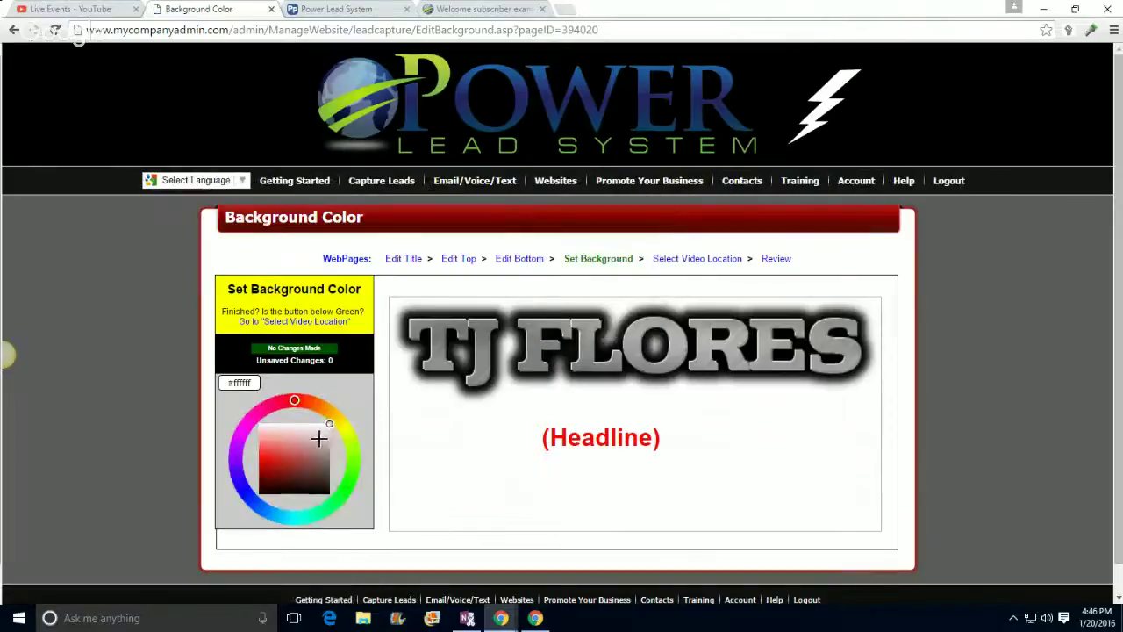
Step: Pick a dark red #1e0606 page background and save the settings
{"action": "left_click", "coordinate": [316, 438]}
{"action": "mouse_move", "coordinate": [316, 439]}
{"action": "left_mouse_down"}
{"action": "mouse_move", "coordinate": [275, 451]}
{"action": "mouse_move", "coordinate": [264, 487]}
{"action": "mouse_move", "coordinate": [281, 489]}
{"action": "left_mouse_up"}
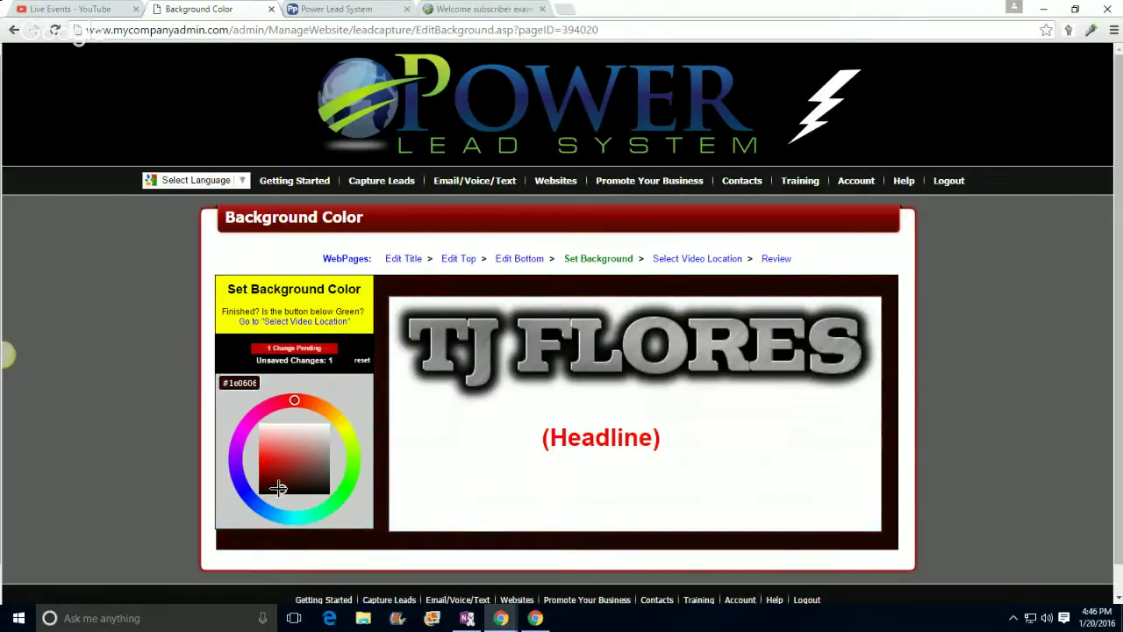
{"action": "scroll", "coordinate": [989, 368], "scroll_direction": "down", "scroll_amount": 1}
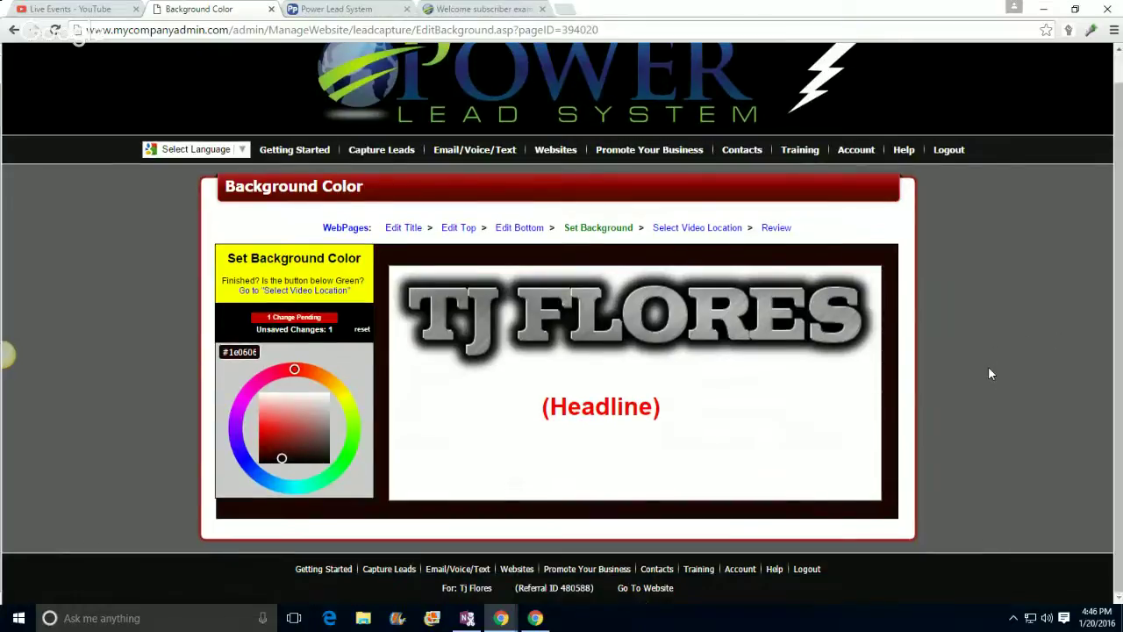
{"action": "left_click", "coordinate": [301, 318]}
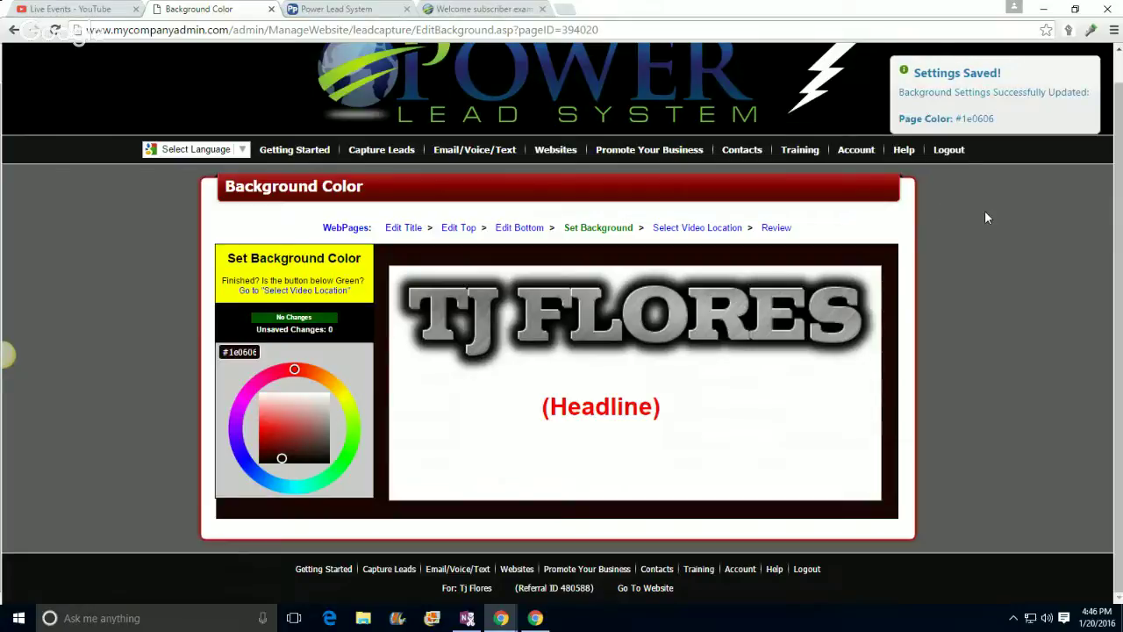
Step: Open the tjflores.com test link from Review, pause the video and scroll to the YES button
{"action": "left_click", "coordinate": [779, 230]}
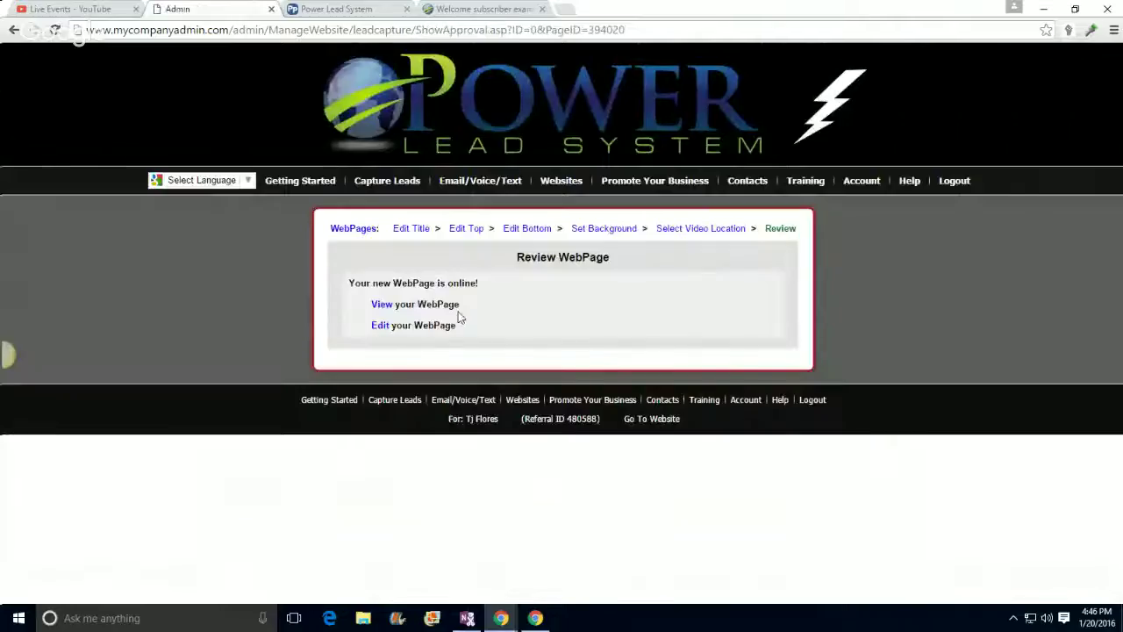
{"action": "left_click", "coordinate": [378, 304]}
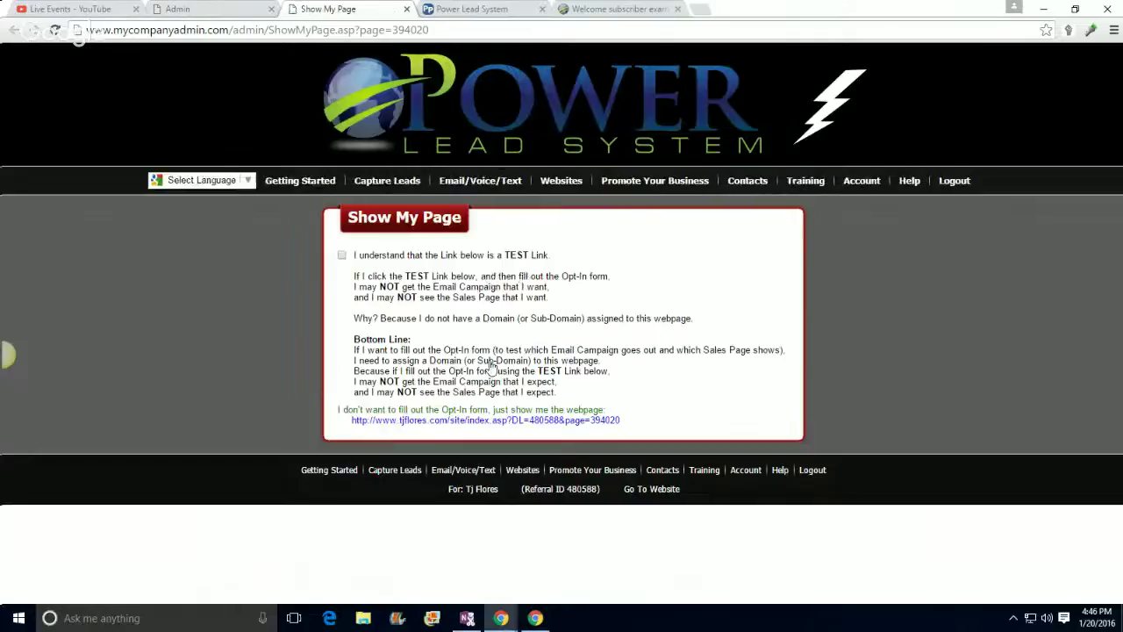
{"action": "left_click", "coordinate": [467, 419]}
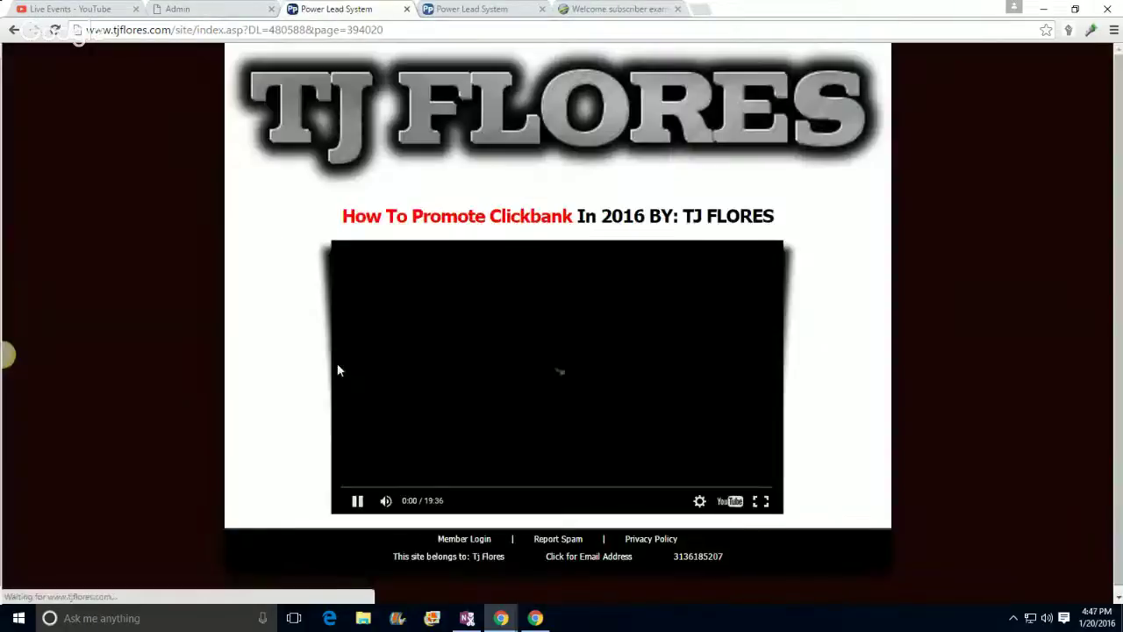
{"action": "left_click", "coordinate": [486, 359]}
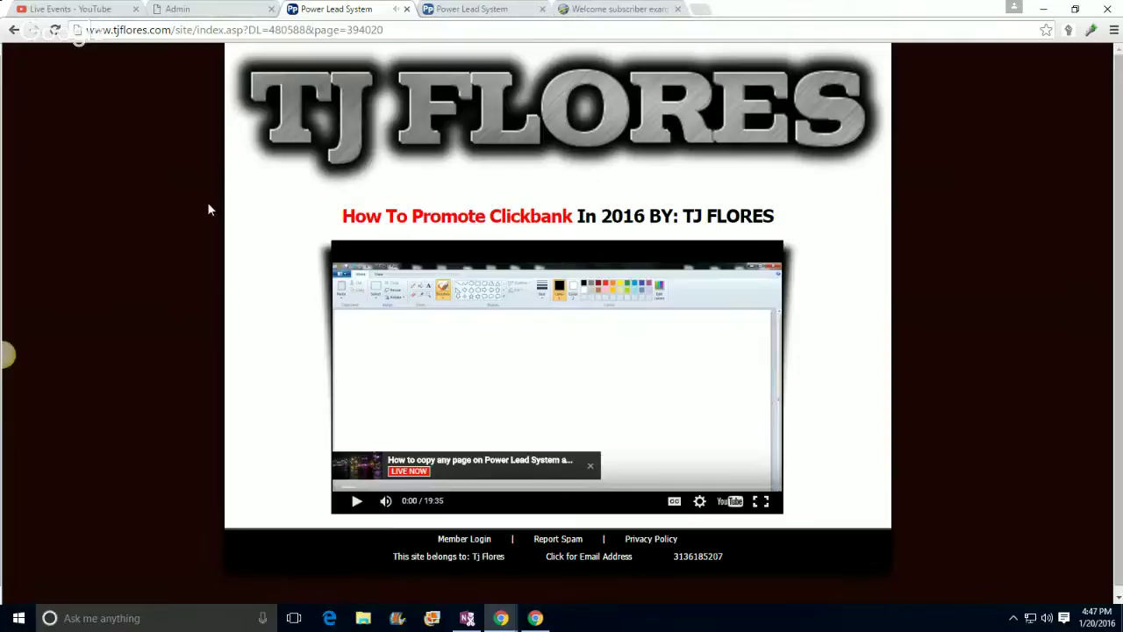
{"action": "scroll", "coordinate": [181, 216], "scroll_direction": "down", "scroll_amount": 1}
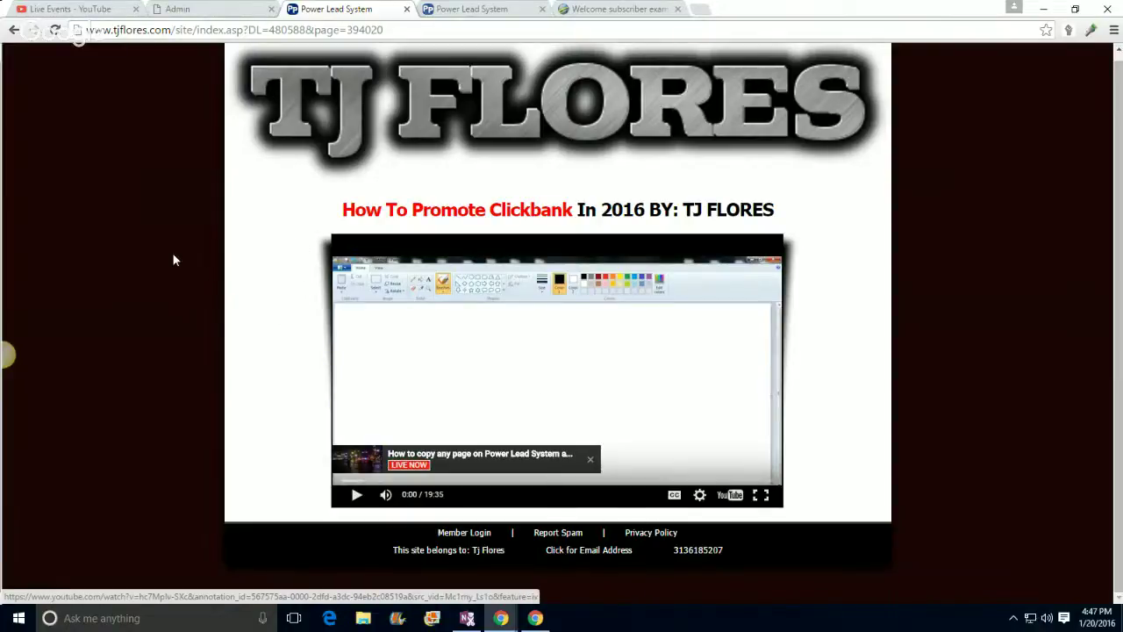
{"action": "scroll", "coordinate": [173, 260], "scroll_direction": "down", "scroll_amount": 1}
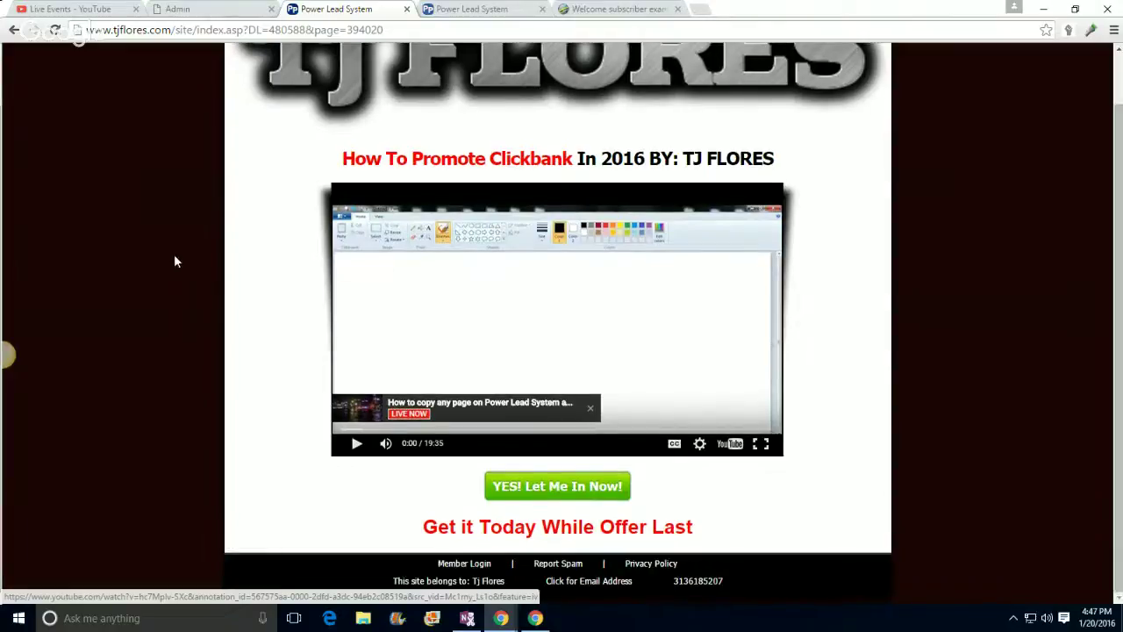
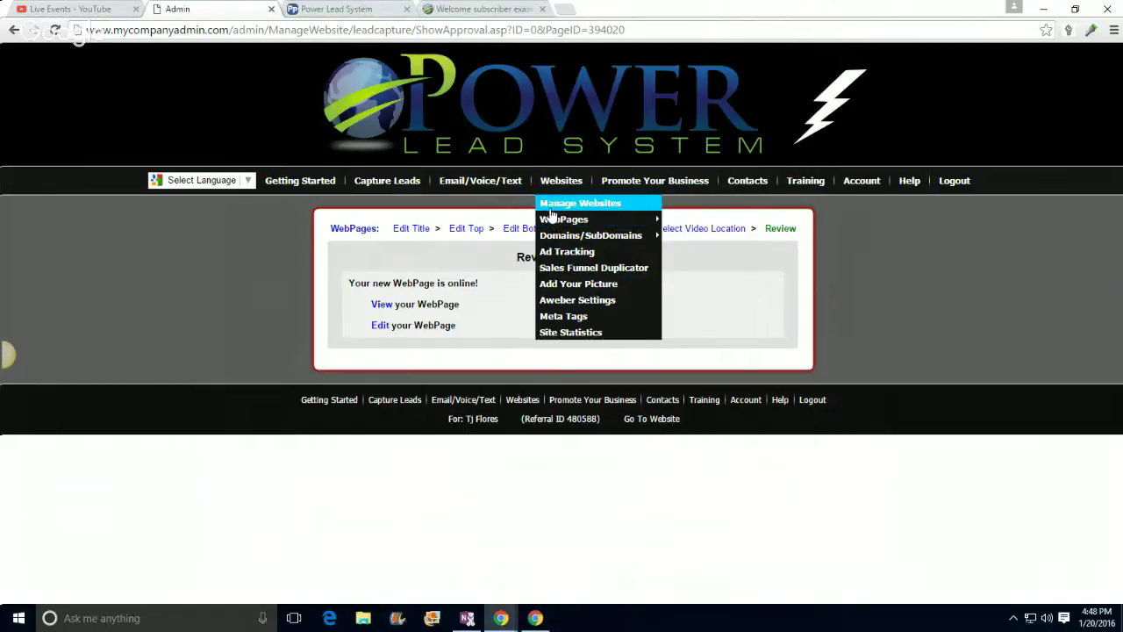
Step: Go from Manage Websites to Websites > WebPages > My WebPages to list the saved pages, including 'youtube example'
{"action": "left_click", "coordinate": [550, 206]}
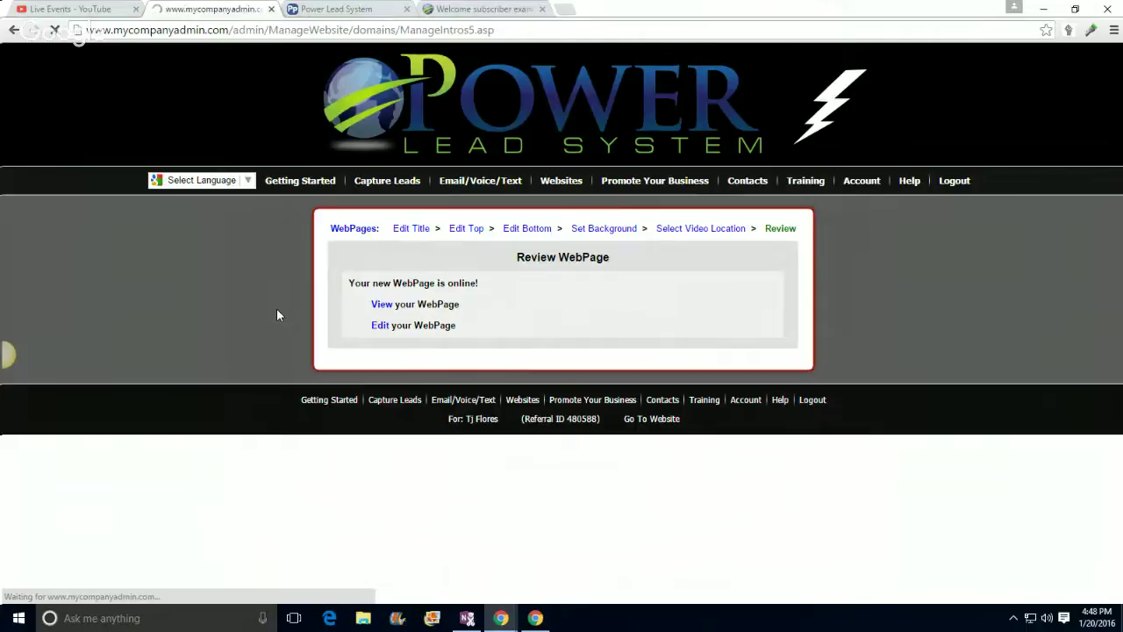
{"action": "scroll", "coordinate": [275, 303], "scroll_direction": "down", "scroll_amount": 2}
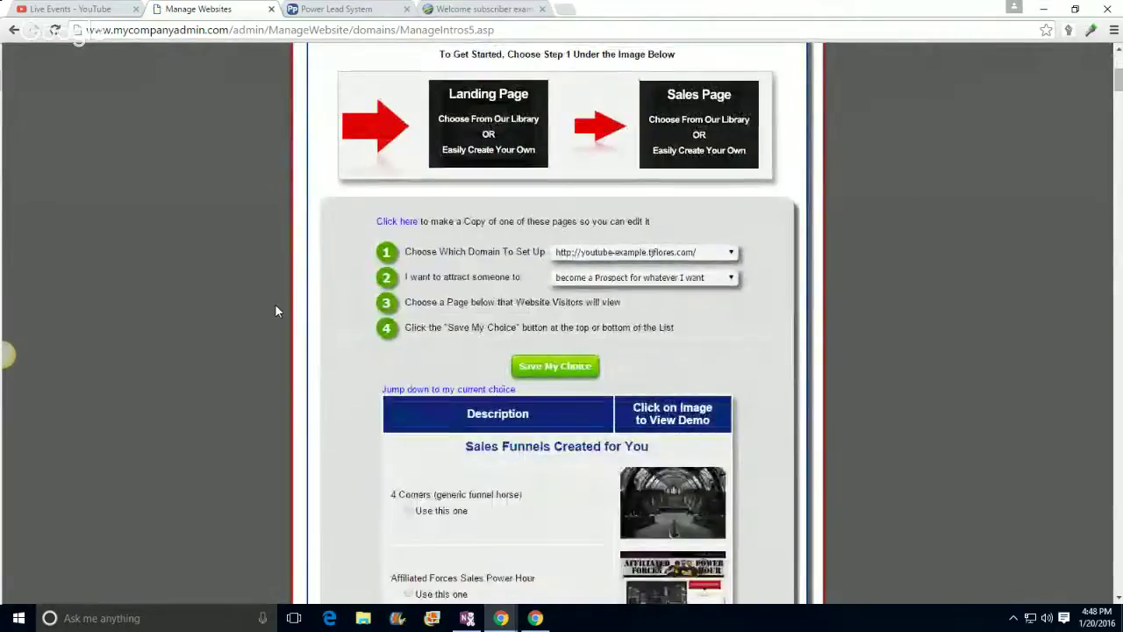
{"action": "scroll", "coordinate": [275, 306], "scroll_direction": "down", "scroll_amount": 2}
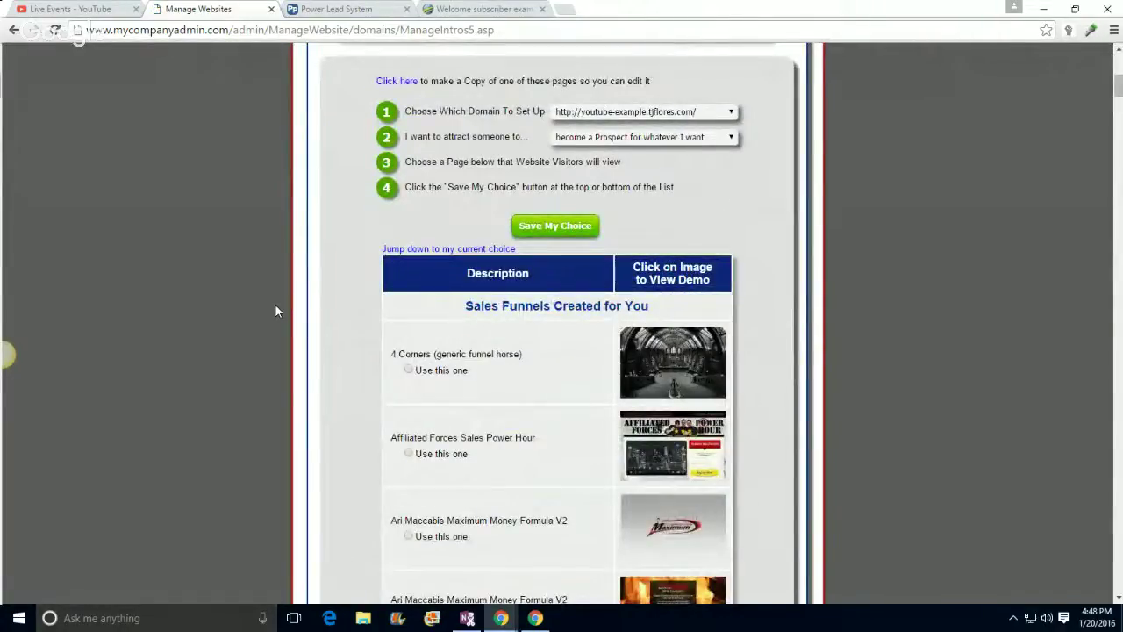
{"action": "scroll", "coordinate": [275, 304], "scroll_direction": "down", "scroll_amount": 8}
{"action": "scroll", "coordinate": [275, 304], "scroll_direction": "up", "scroll_amount": 7}
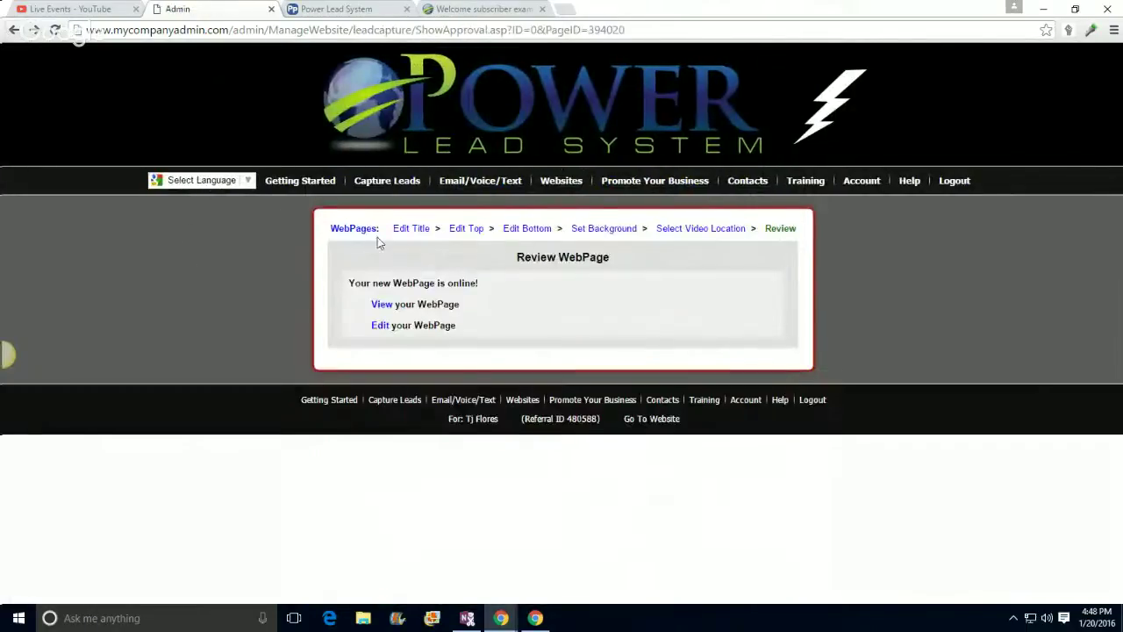
{"action": "mouse_move", "coordinate": [566, 188]}
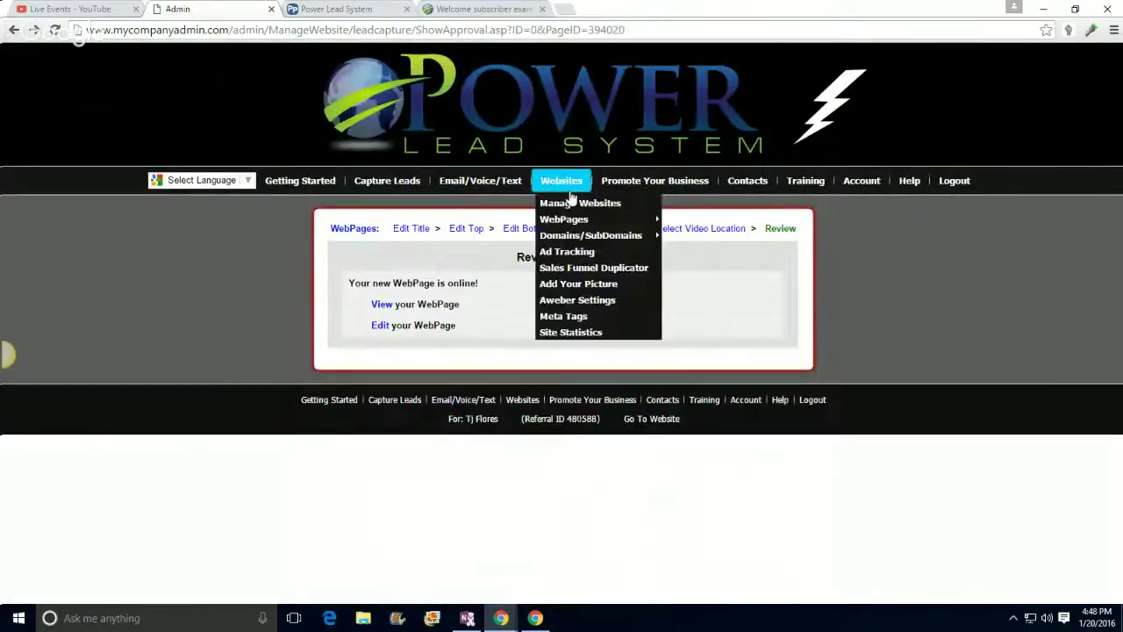
{"action": "mouse_move", "coordinate": [566, 222]}
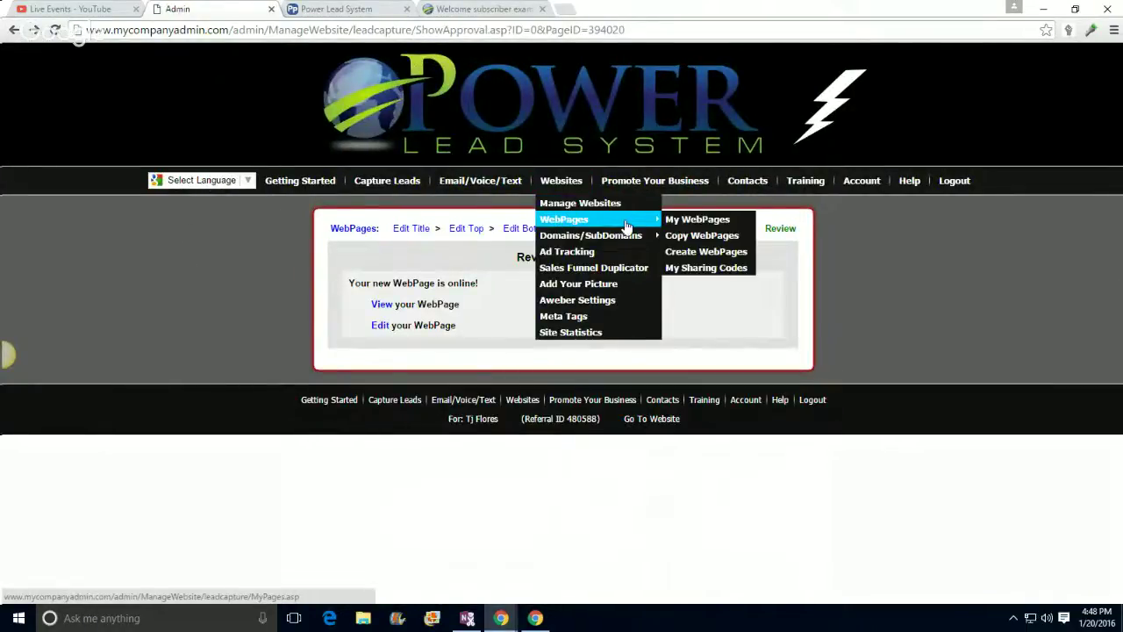
{"action": "left_click", "coordinate": [673, 225]}
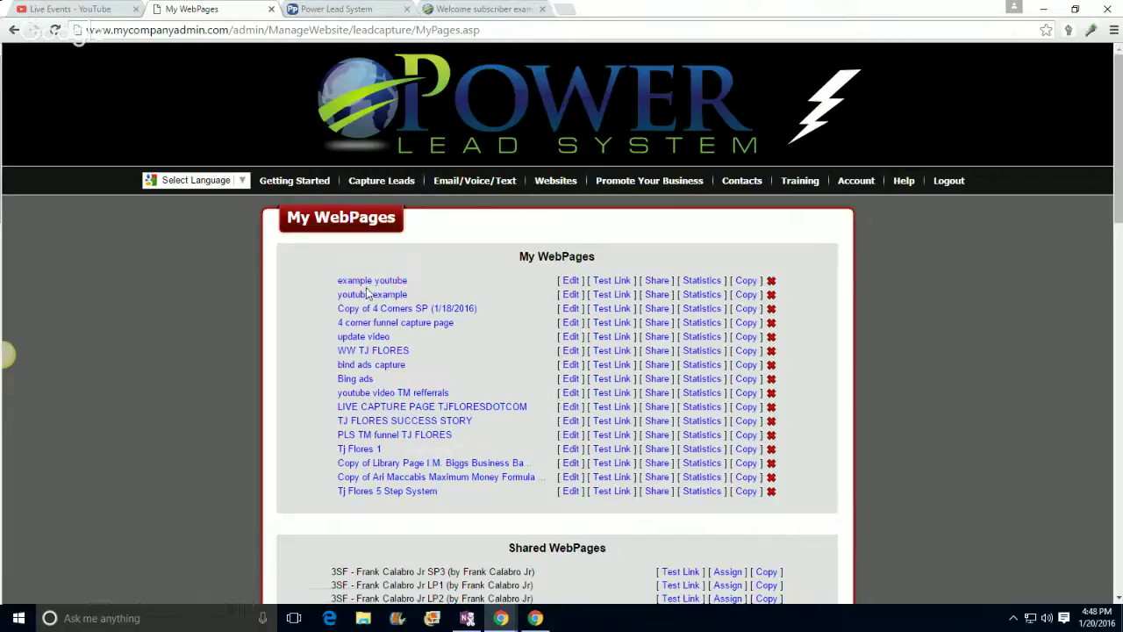
{"action": "right_click", "coordinate": [611, 281]}
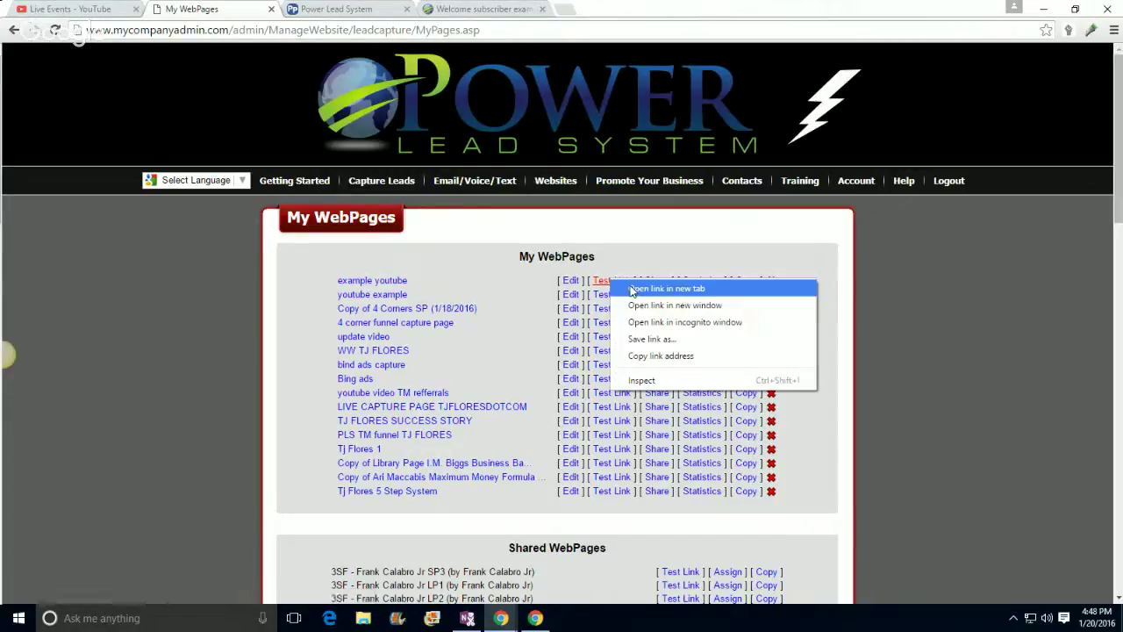
{"action": "left_click", "coordinate": [649, 290]}
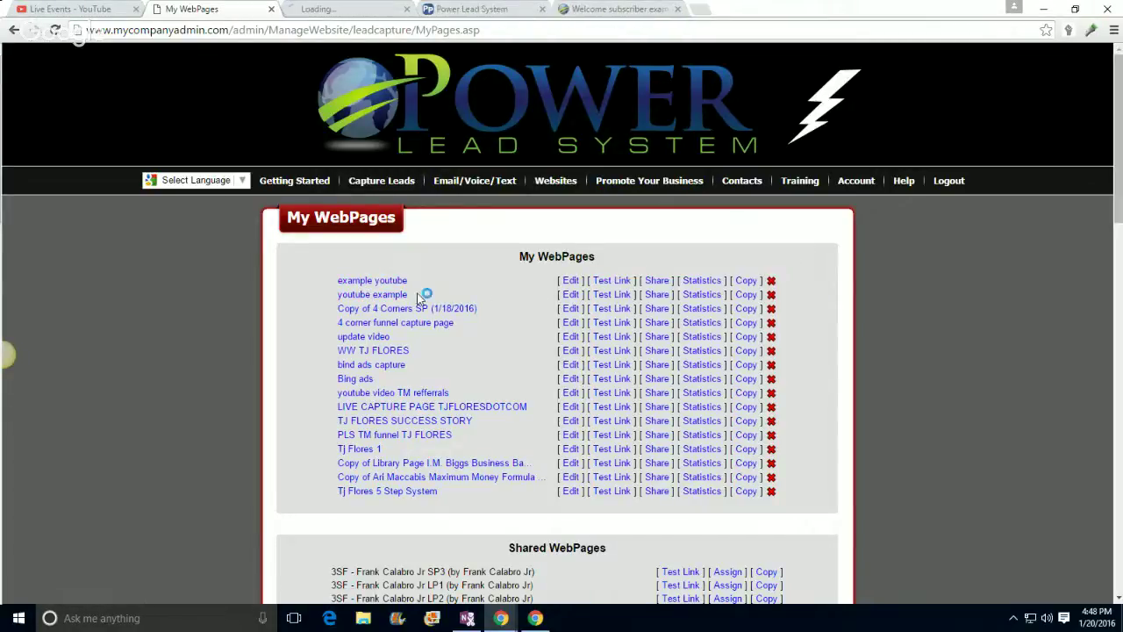
{"action": "left_click", "coordinate": [347, 9]}
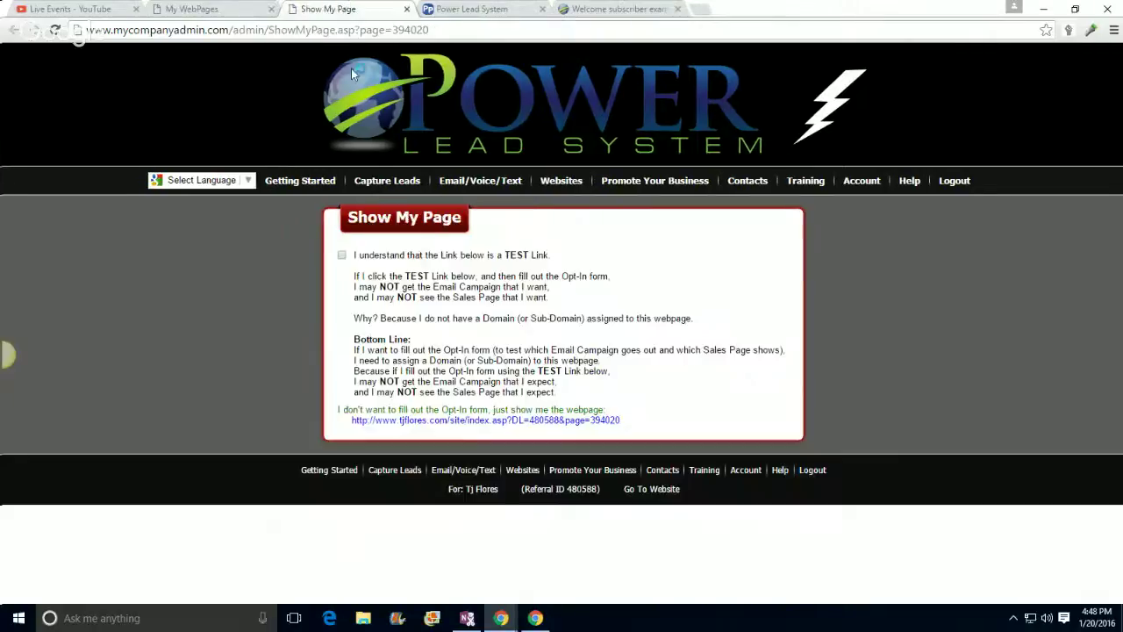
{"action": "left_click", "coordinate": [460, 421]}
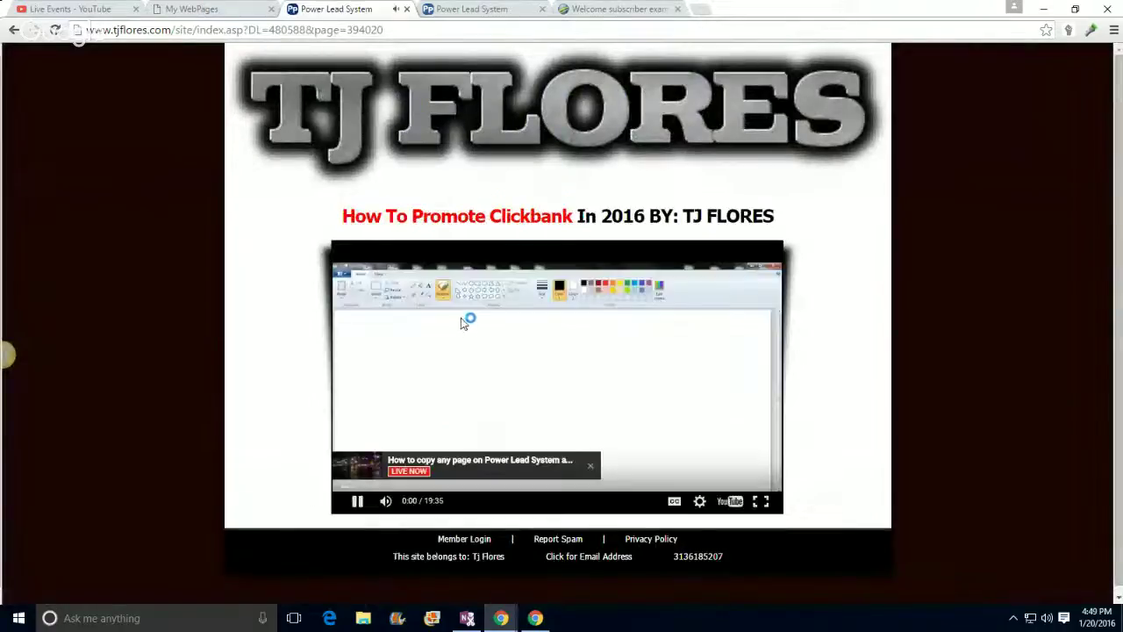
{"action": "left_click", "coordinate": [405, 10]}
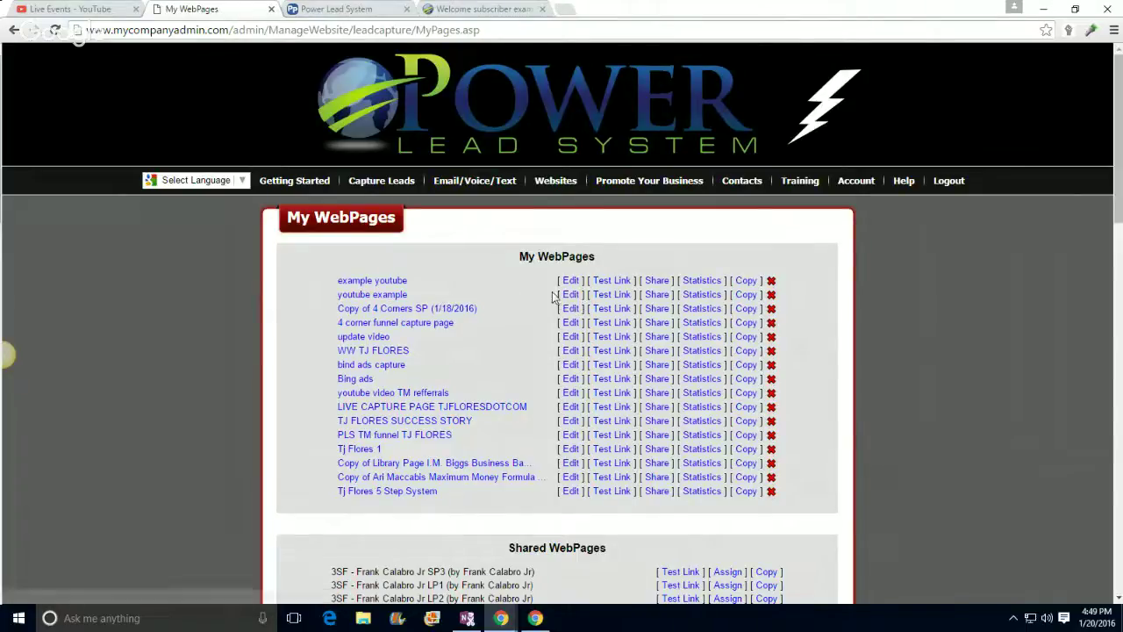
Step: Edit the 'youtube example' page and set its Step 4 redirect to Another Website with a pasted address
{"action": "left_click", "coordinate": [567, 299]}
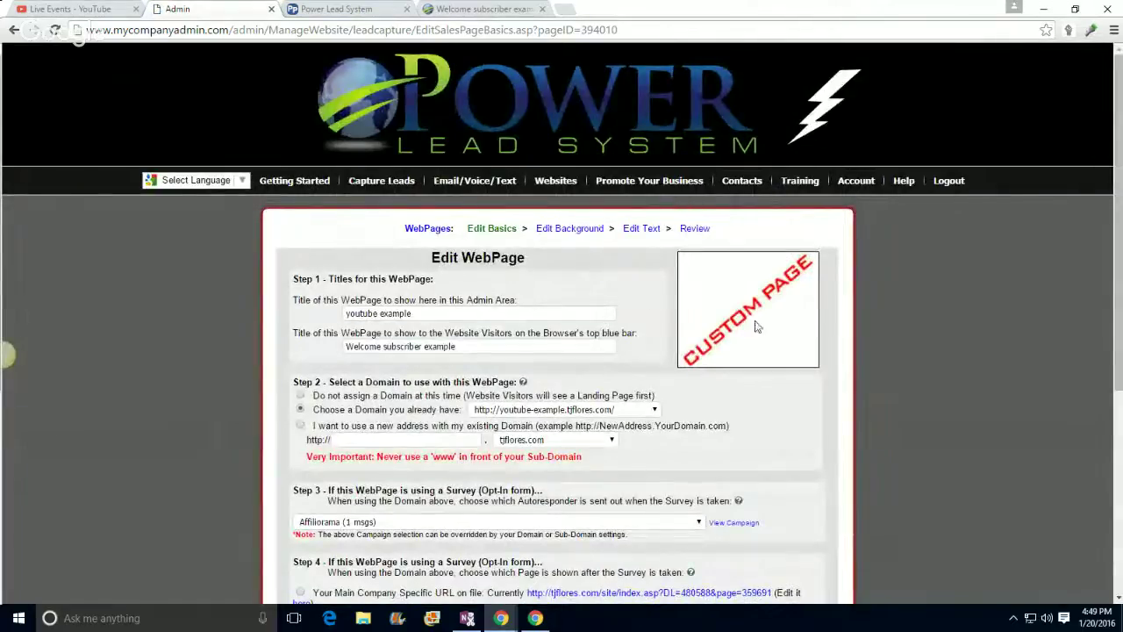
{"action": "scroll", "coordinate": [152, 344], "scroll_direction": "down", "scroll_amount": 2}
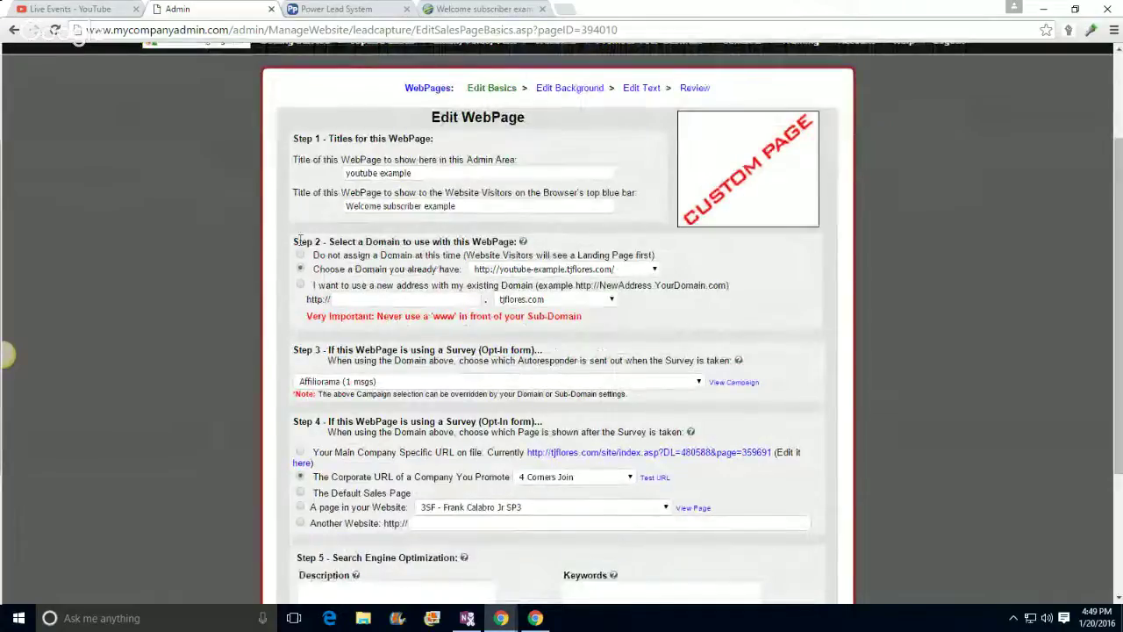
{"action": "scroll", "coordinate": [152, 344], "scroll_direction": "down", "scroll_amount": 1}
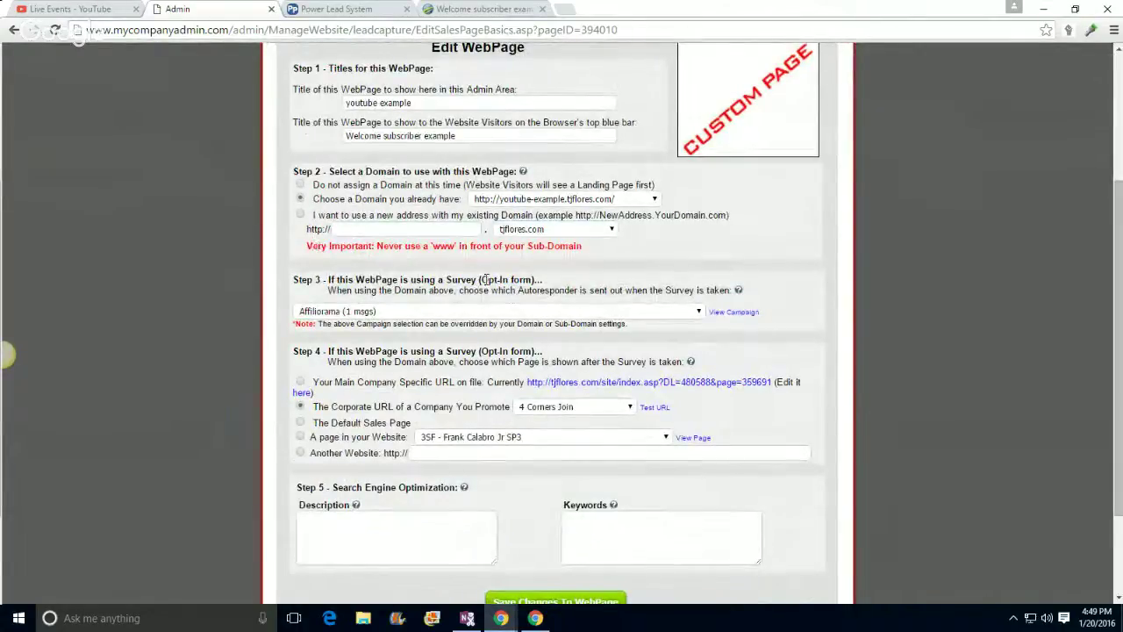
{"action": "scroll", "coordinate": [484, 280], "scroll_direction": "down", "scroll_amount": 2}
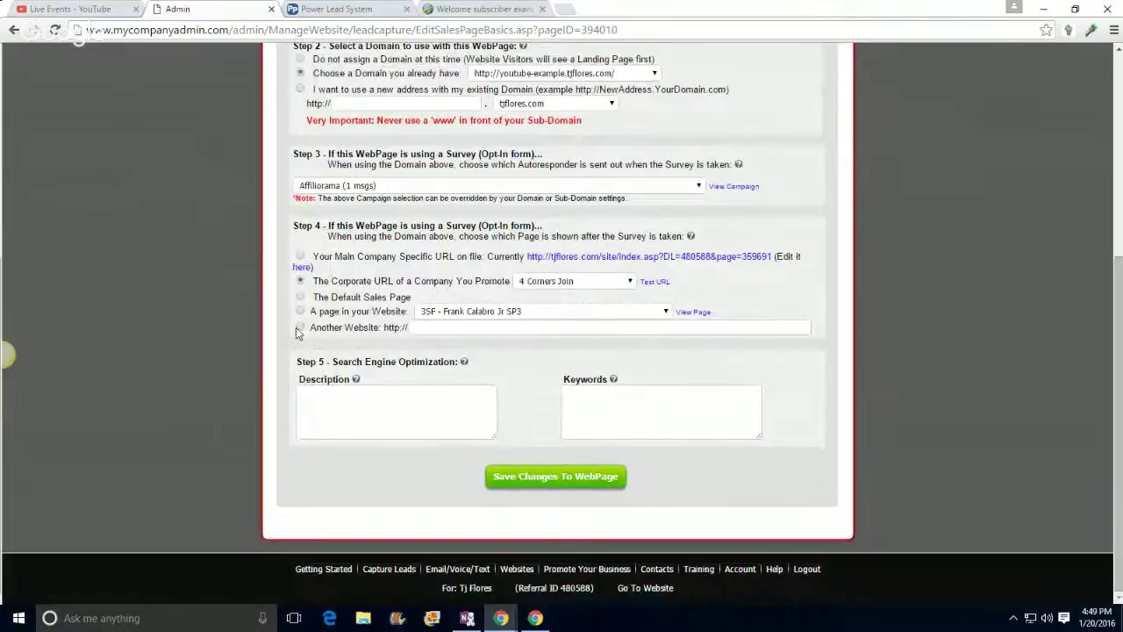
{"action": "left_click", "coordinate": [299, 328]}
{"action": "right_click", "coordinate": [422, 327]}
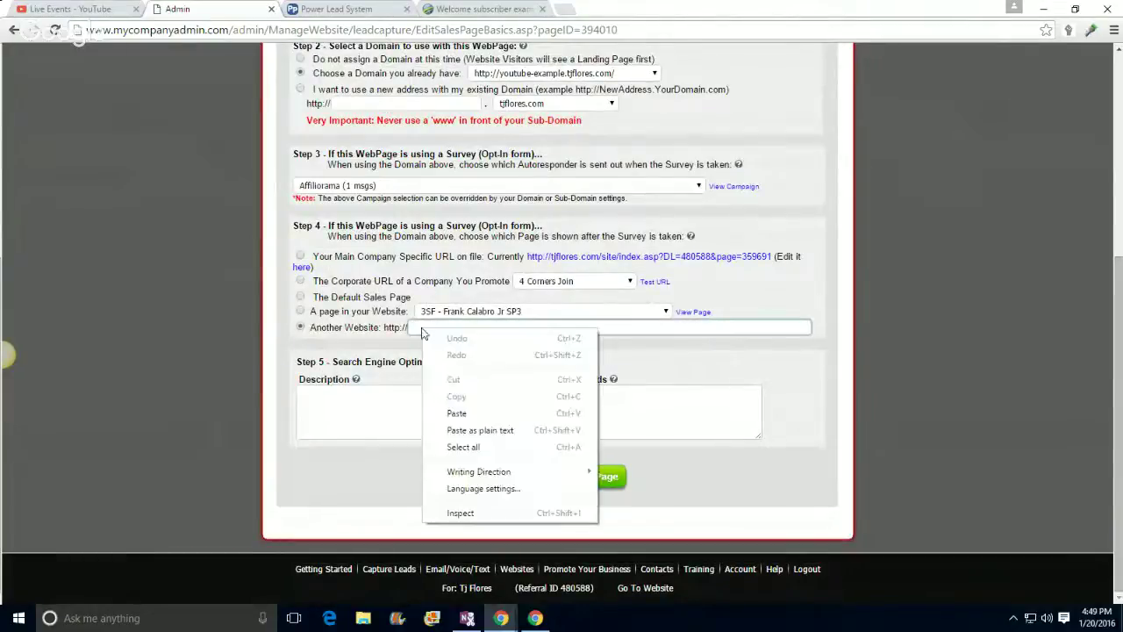
{"action": "left_click", "coordinate": [450, 412]}
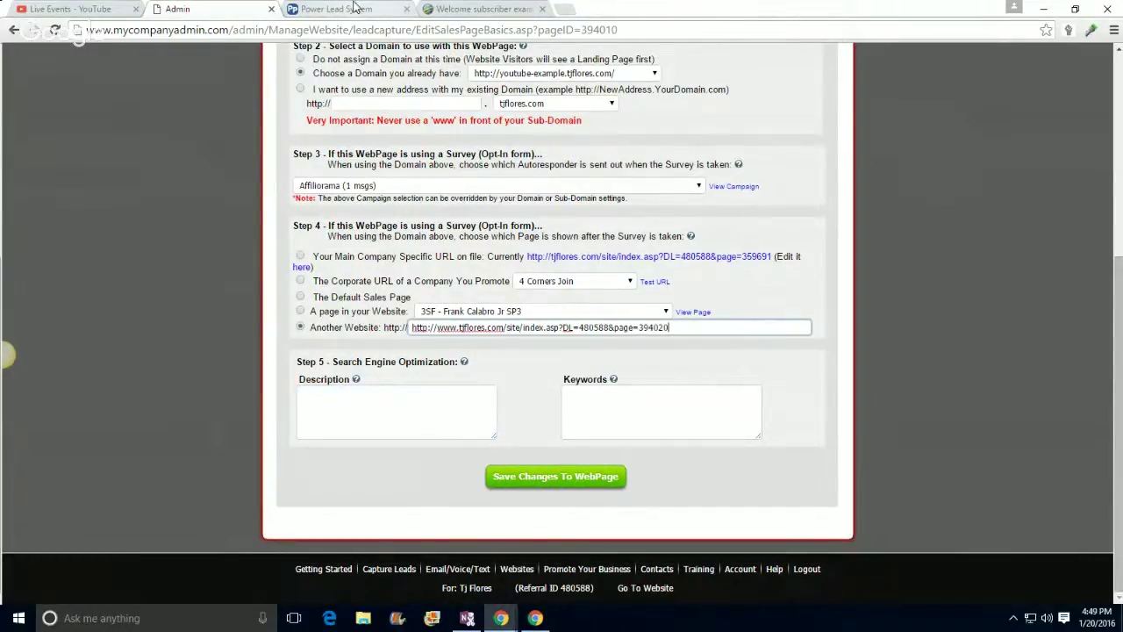
Step: Copy the full tjflores.com video page URL from its browser tab
{"action": "left_click", "coordinate": [351, 8]}
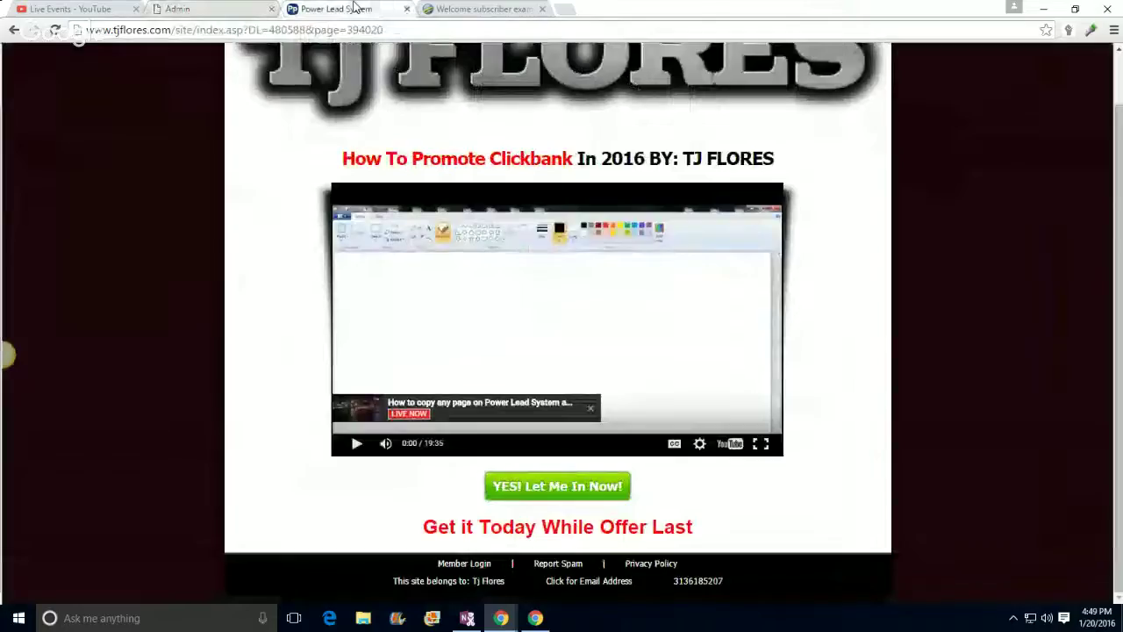
{"action": "left_click", "coordinate": [123, 31]}
{"action": "right_click", "coordinate": [123, 31]}
{"action": "left_click", "coordinate": [149, 83]}
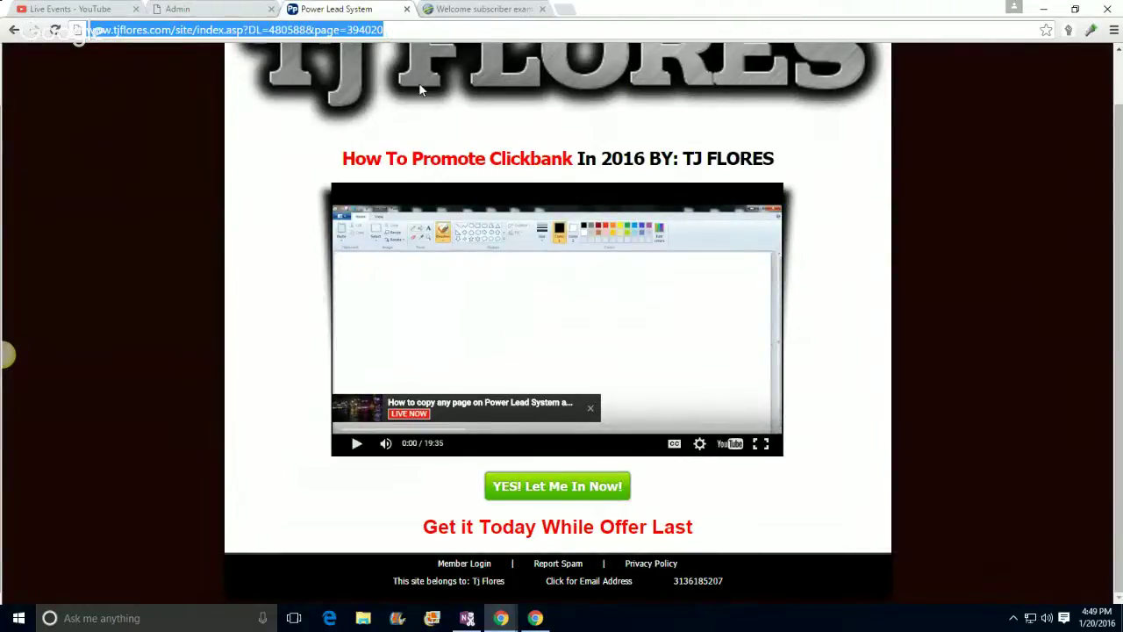
{"action": "left_click", "coordinate": [177, 9]}
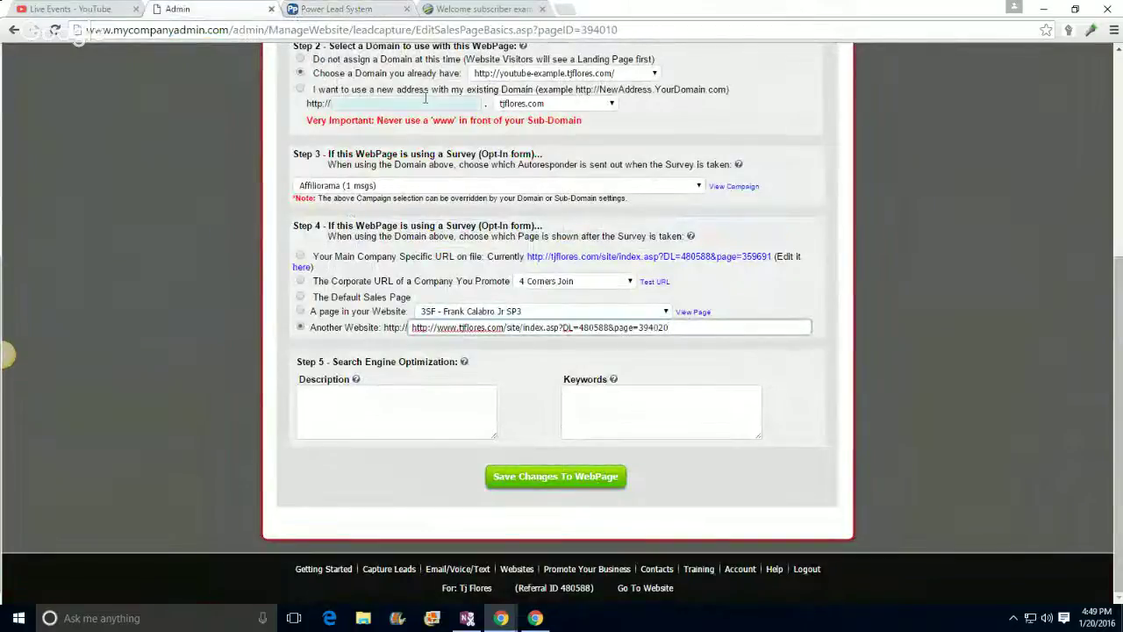
Step: Compare the opt-in and video tabs, then replace the Another Website address with the copied URL
{"action": "left_click", "coordinate": [467, 9]}
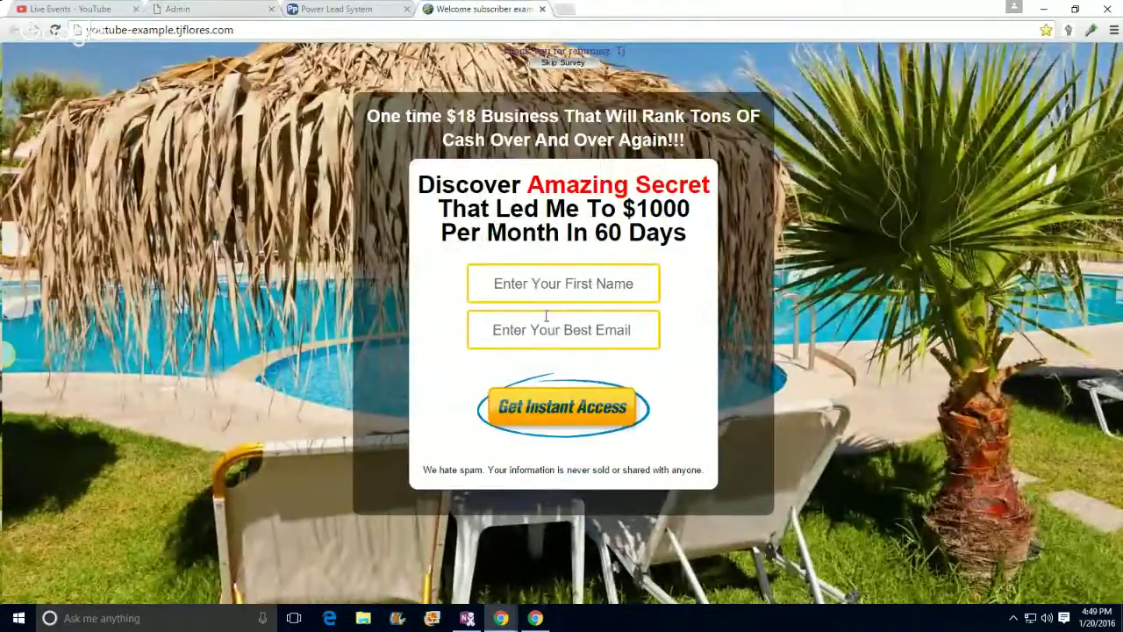
{"action": "left_click", "coordinate": [335, 9]}
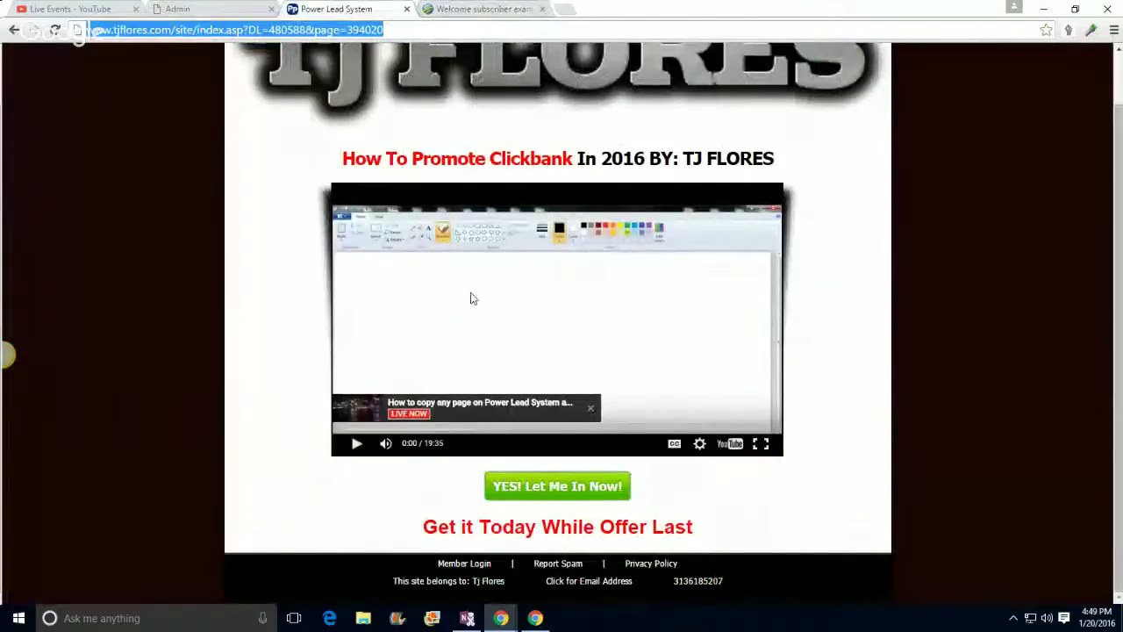
{"action": "left_click", "coordinate": [208, 9]}
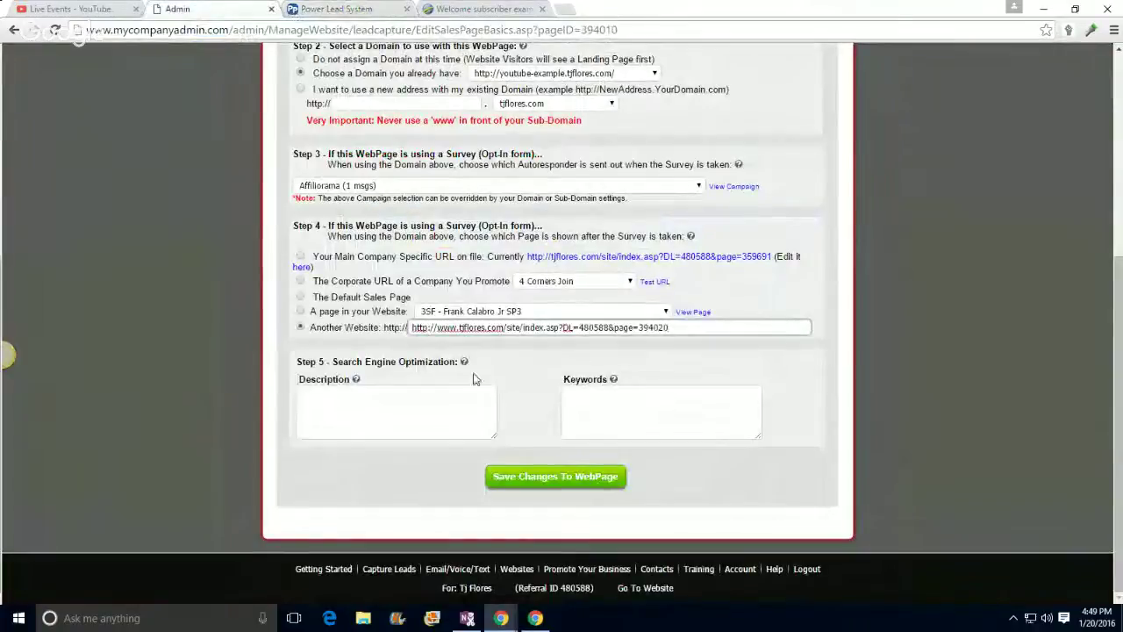
{"action": "triple_click", "coordinate": [438, 328]}
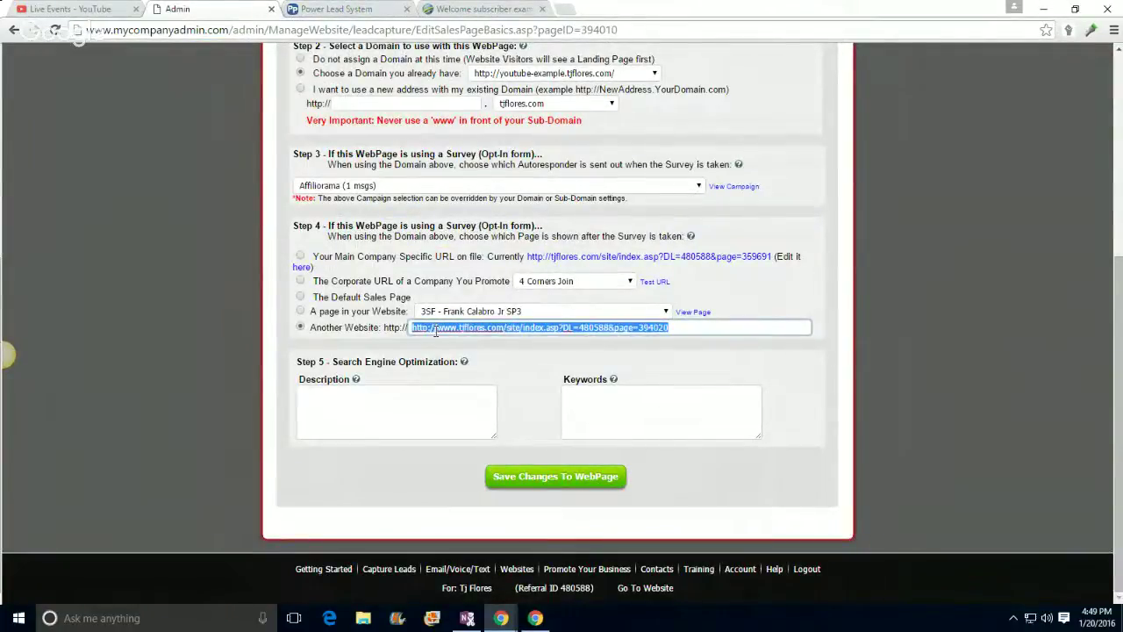
{"action": "right_click", "coordinate": [437, 332]}
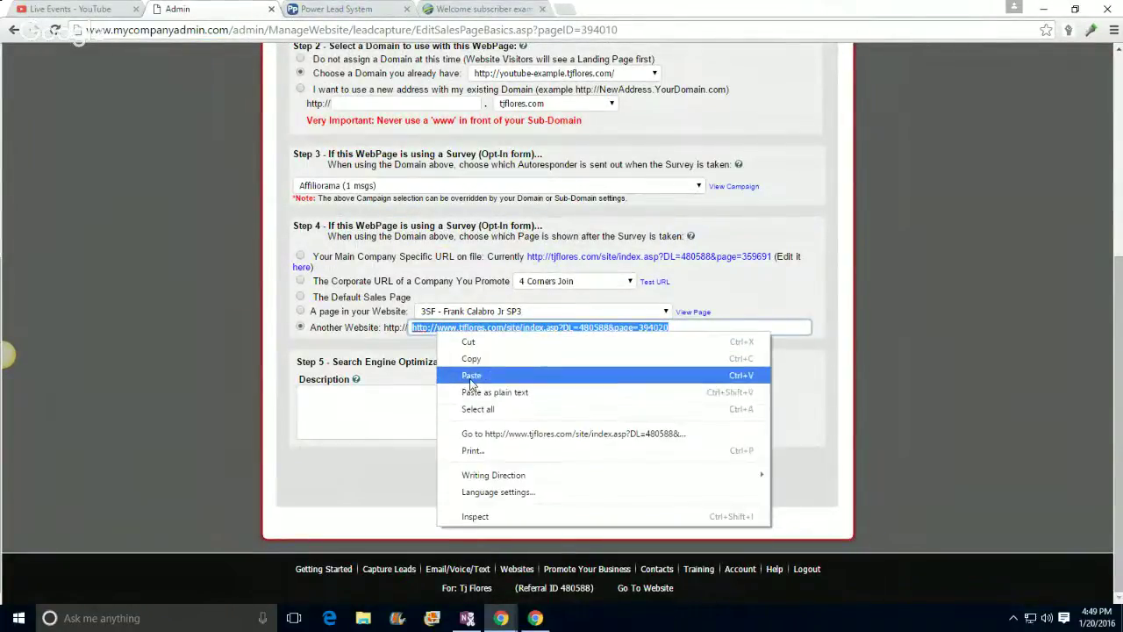
{"action": "left_click", "coordinate": [472, 377]}
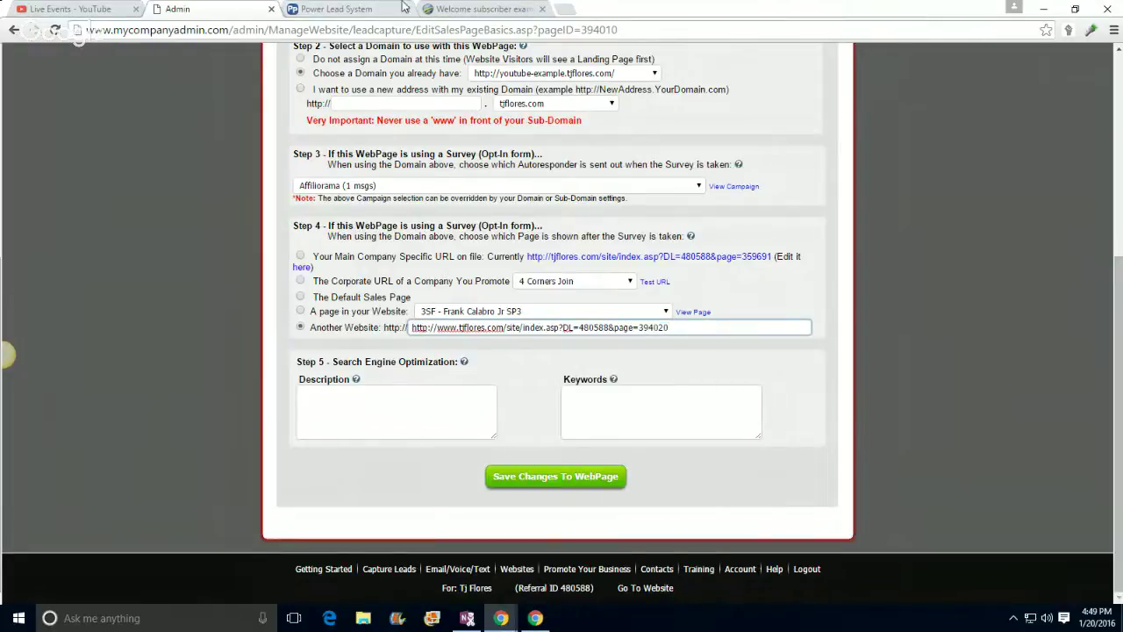
Step: Check the video, admin and palm-tree opt-in tabs, ending on the TJ FLORES Clickbank video page
{"action": "left_click", "coordinate": [336, 9]}
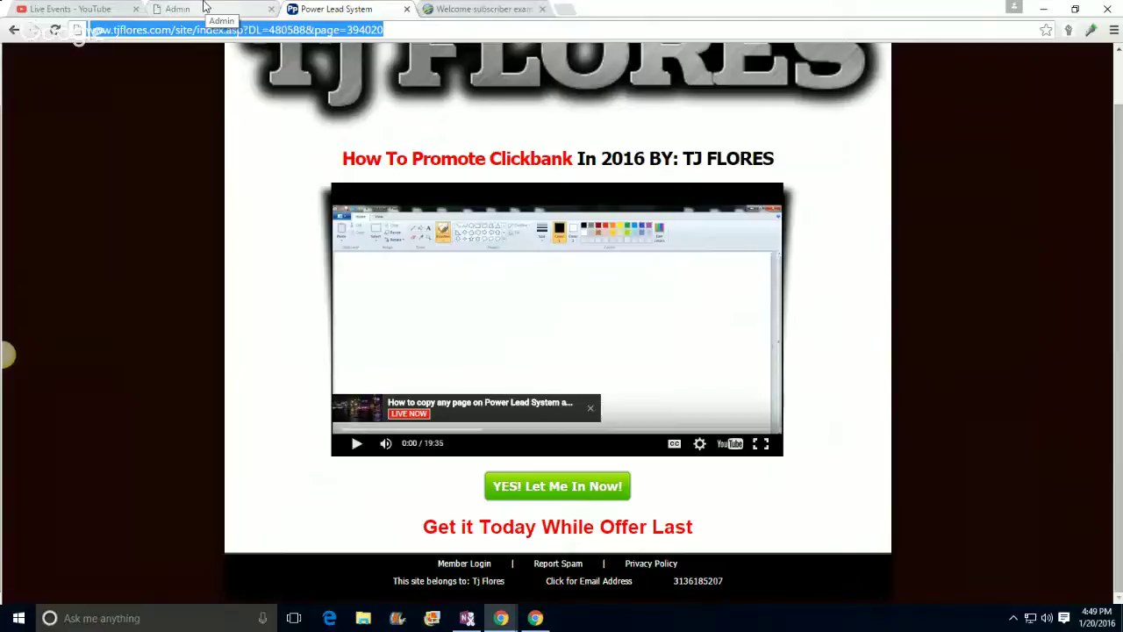
{"action": "left_click", "coordinate": [204, 7]}
{"action": "left_click", "coordinate": [473, 9]}
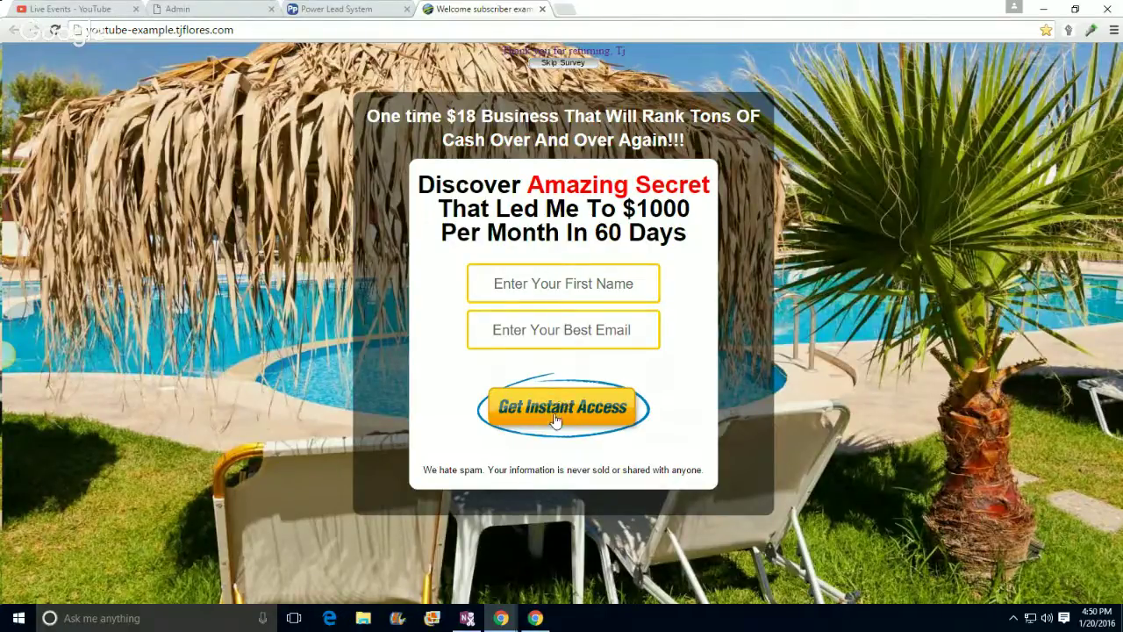
{"action": "left_click", "coordinate": [331, 9]}
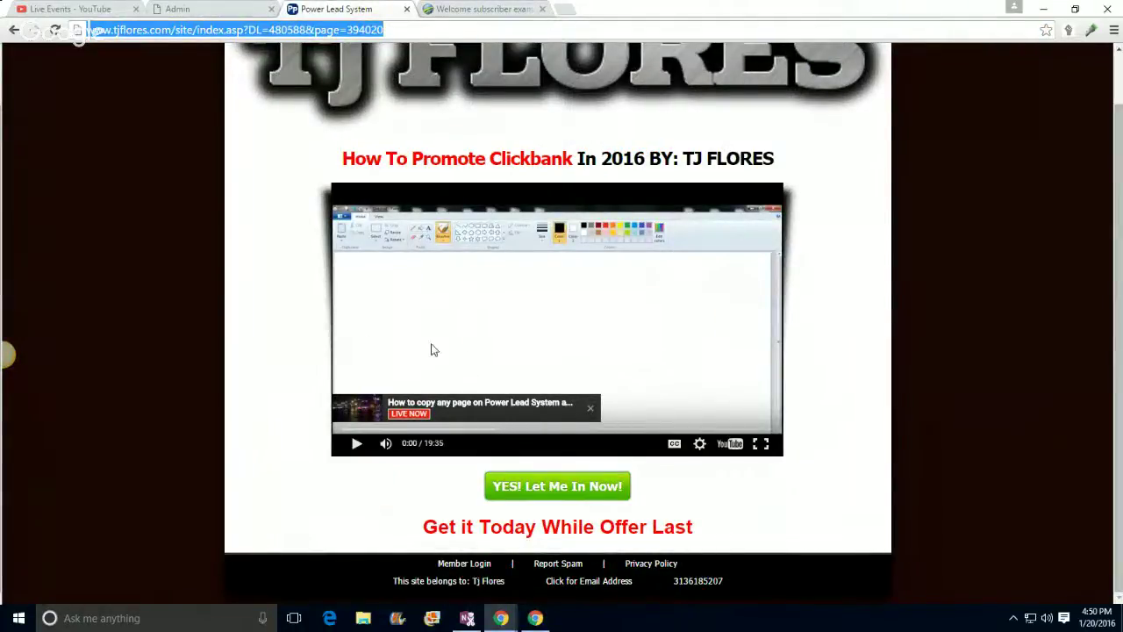
Step: Copy the Clickbank video page URL and save the webpage with it as the redirect
{"action": "right_click", "coordinate": [220, 32]}
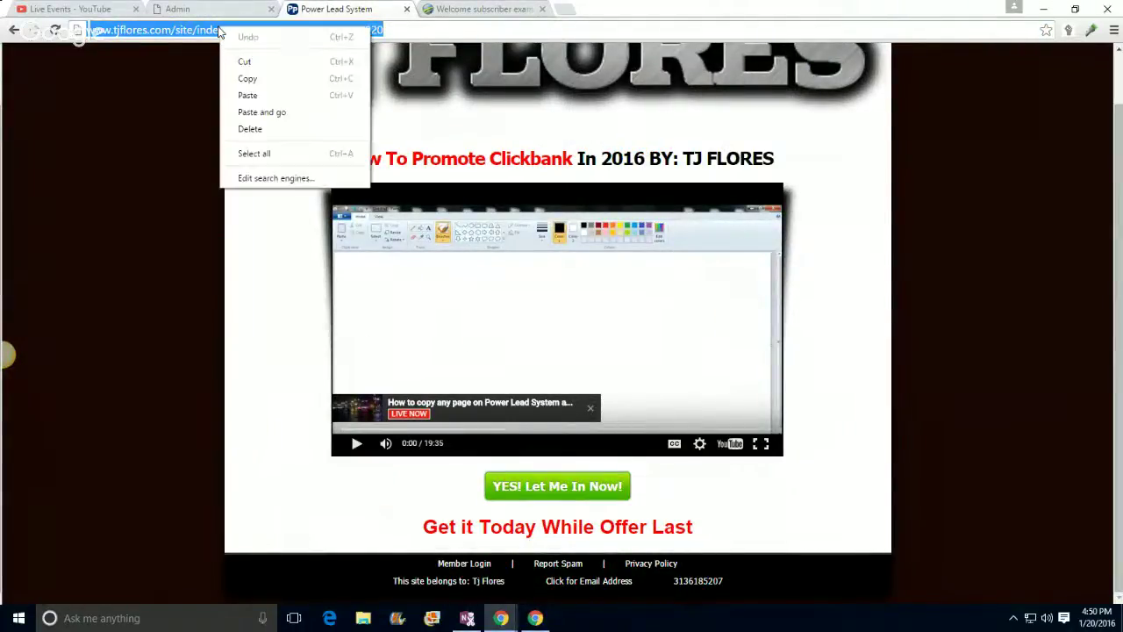
{"action": "left_click", "coordinate": [247, 79]}
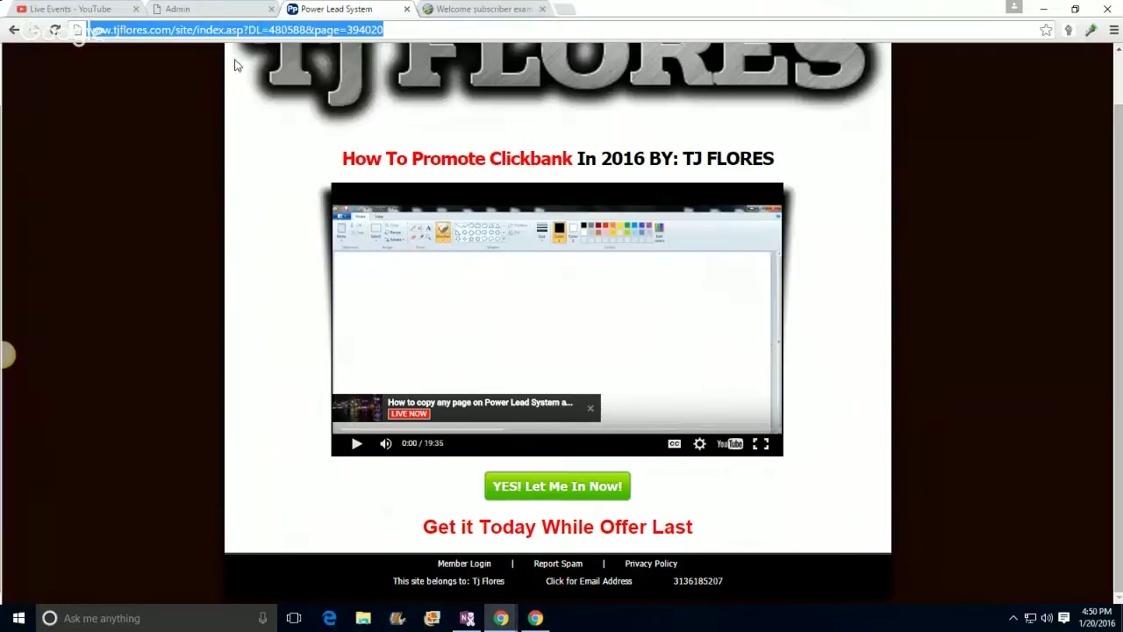
{"action": "left_click", "coordinate": [189, 9]}
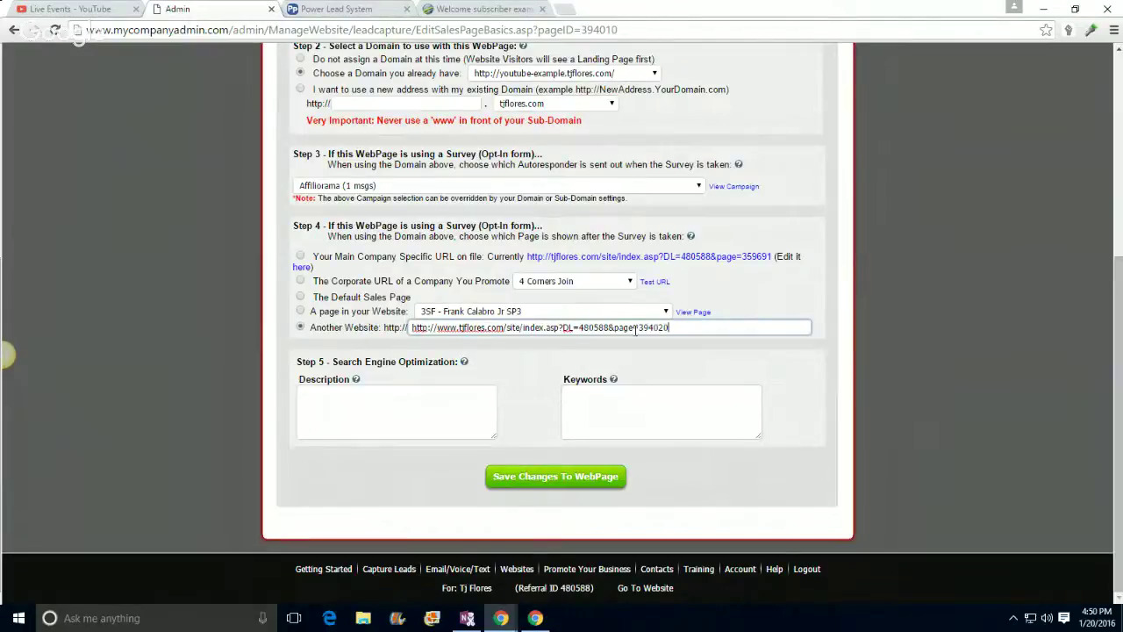
{"action": "left_click", "coordinate": [556, 477]}
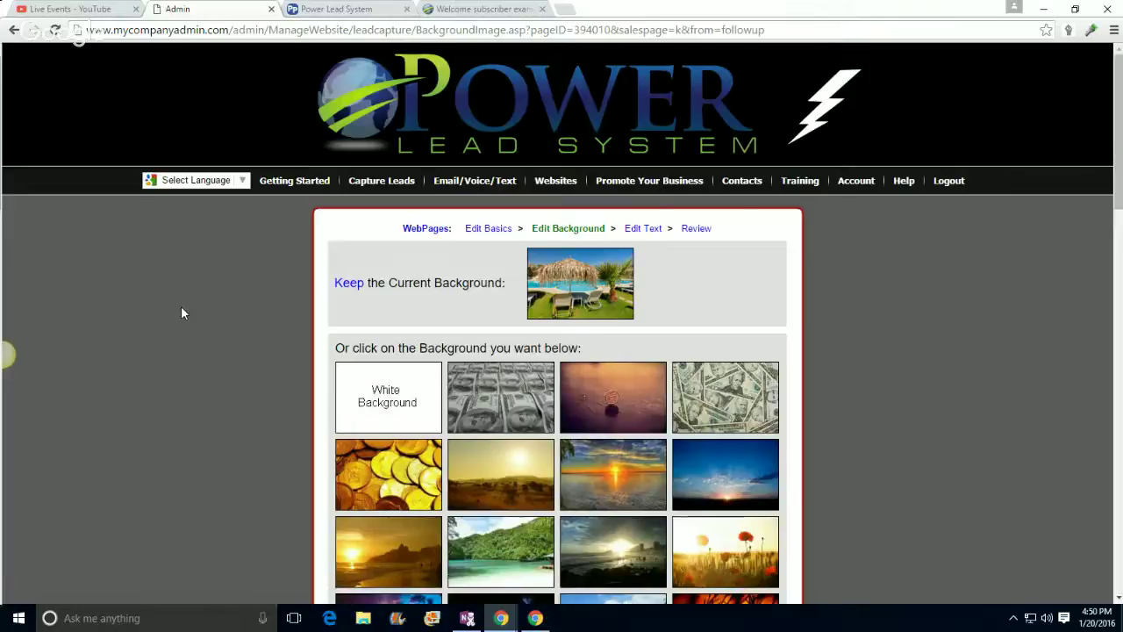
Step: Look over the Edit Background step, then bring up the live palm-tree opt-in page
{"action": "scroll", "coordinate": [181, 313], "scroll_direction": "down", "scroll_amount": 5}
{"action": "scroll", "coordinate": [180, 313], "scroll_direction": "up", "scroll_amount": 4}
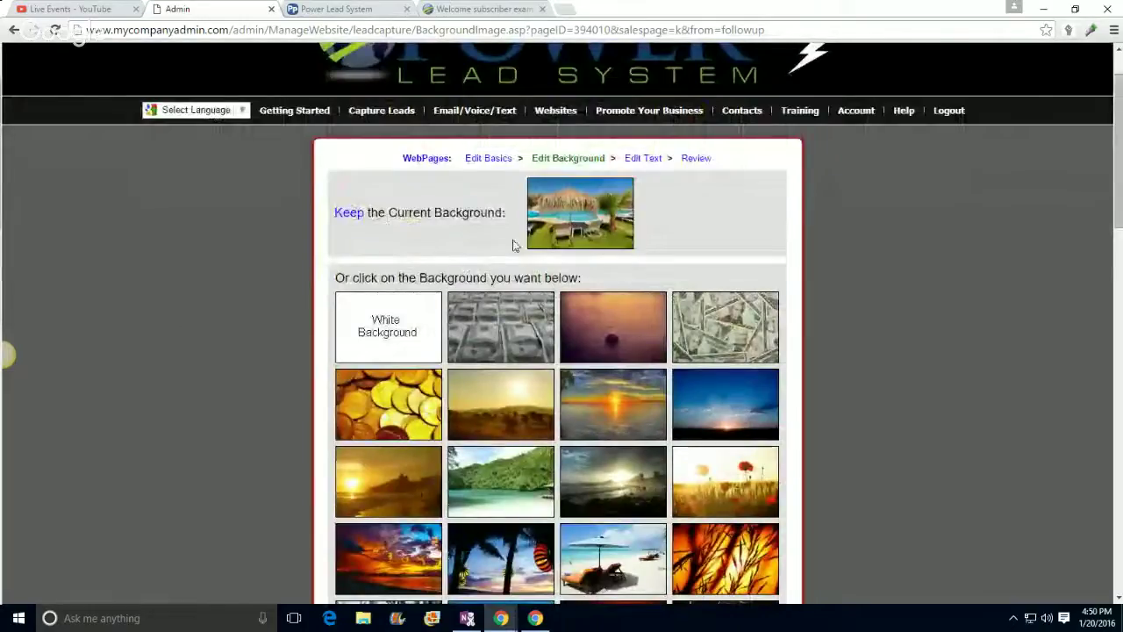
{"action": "scroll", "coordinate": [281, 373], "scroll_direction": "down", "scroll_amount": 1}
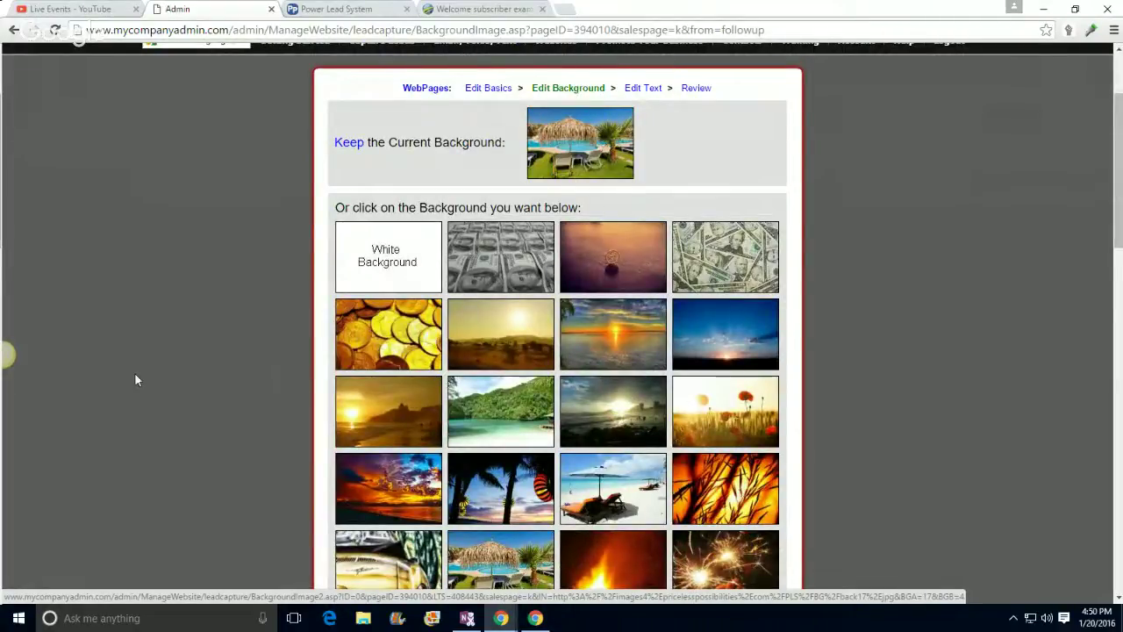
{"action": "scroll", "coordinate": [168, 363], "scroll_direction": "down", "scroll_amount": 1}
{"action": "scroll", "coordinate": [171, 357], "scroll_direction": "up", "scroll_amount": 3}
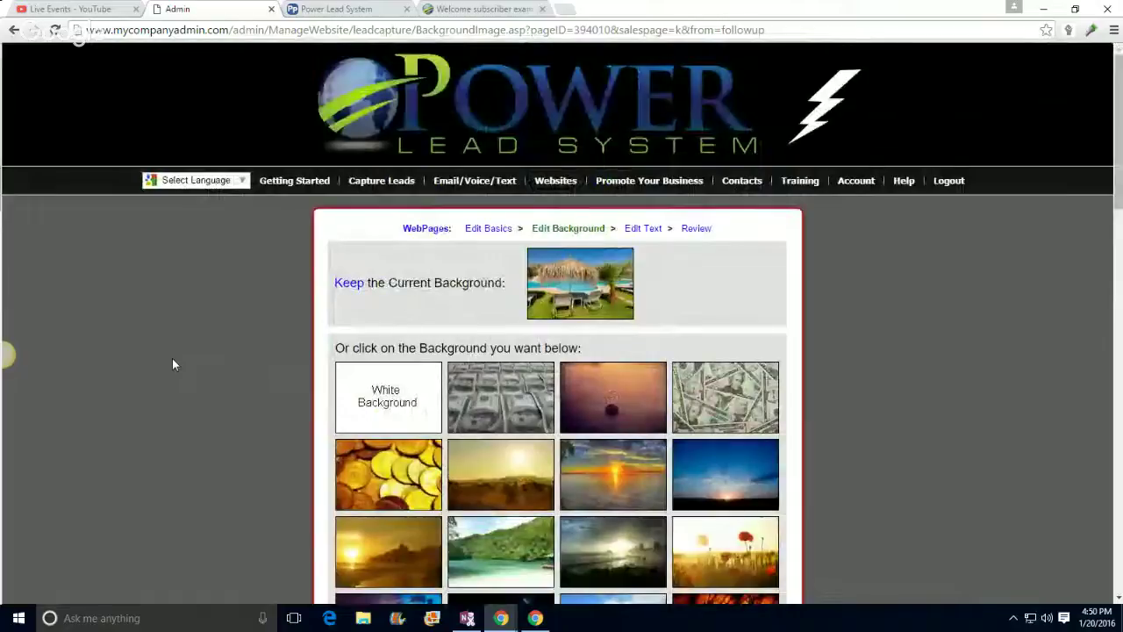
{"action": "left_click", "coordinate": [487, 9]}
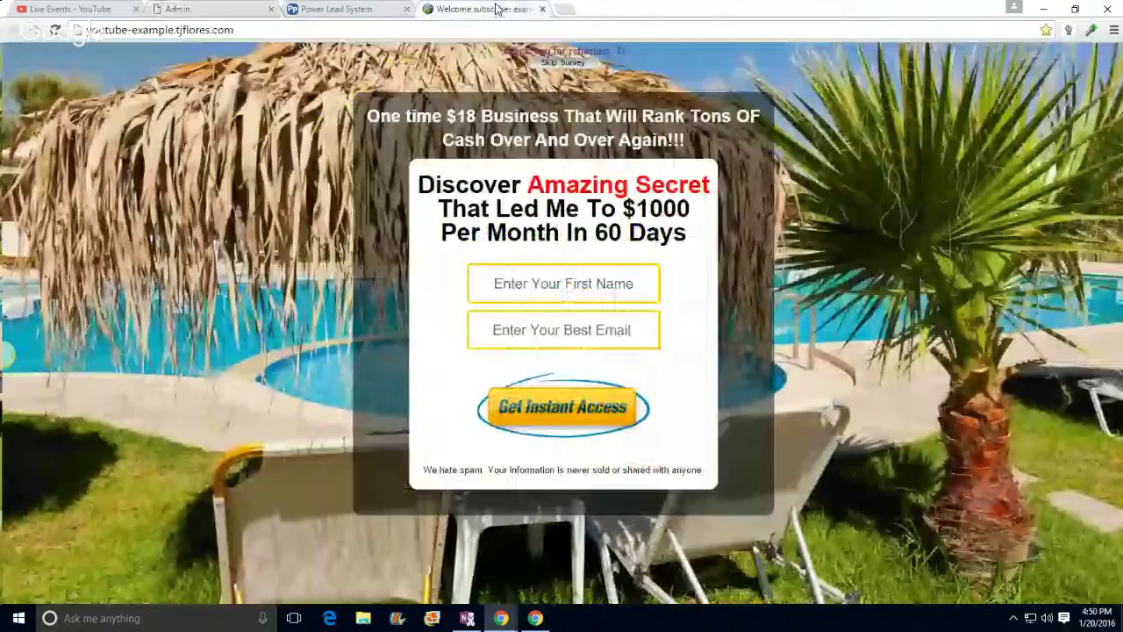
Step: Test the opt-in page by skipping its survey, then close that tab and return to the admin editor
{"action": "left_click", "coordinate": [341, 31]}
{"action": "left_click", "coordinate": [341, 31]}
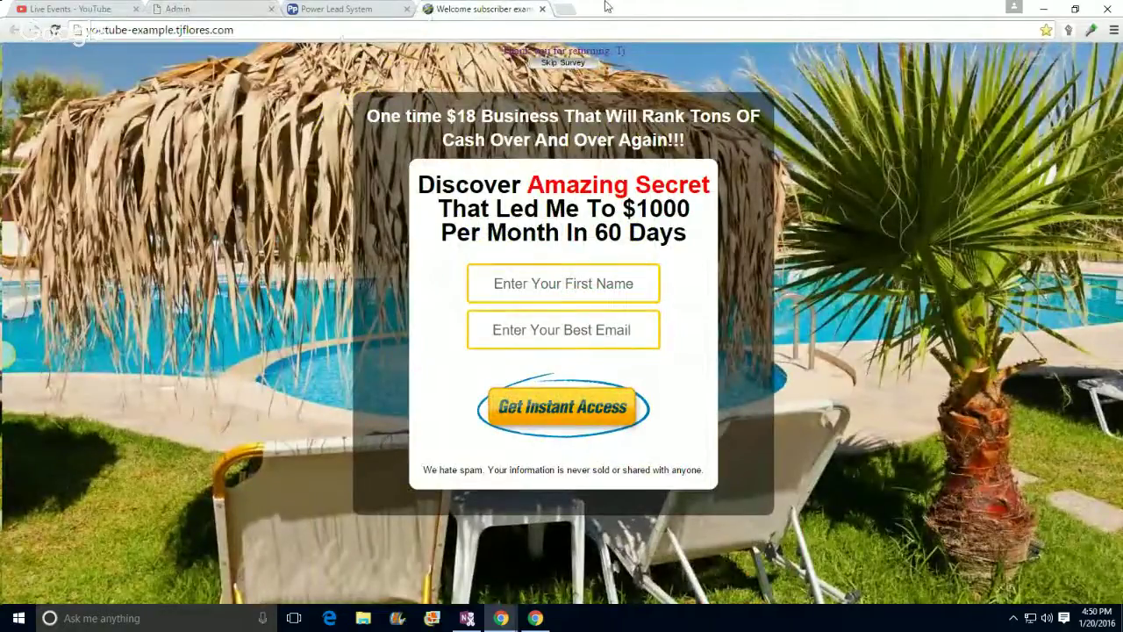
{"action": "left_click", "coordinate": [552, 282]}
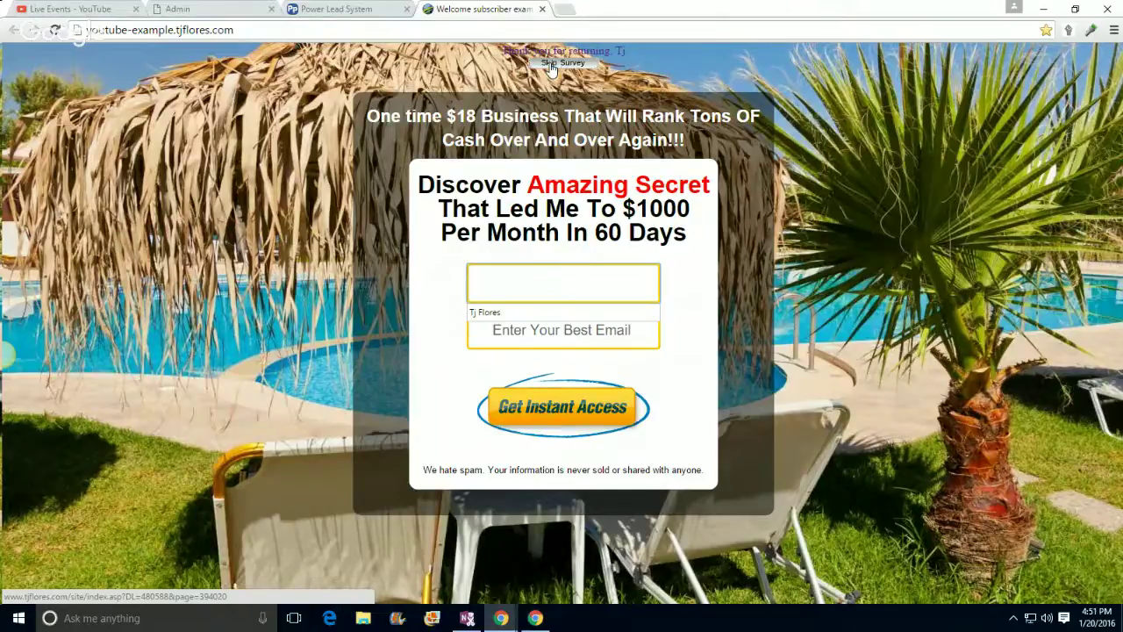
{"action": "left_click", "coordinate": [551, 68]}
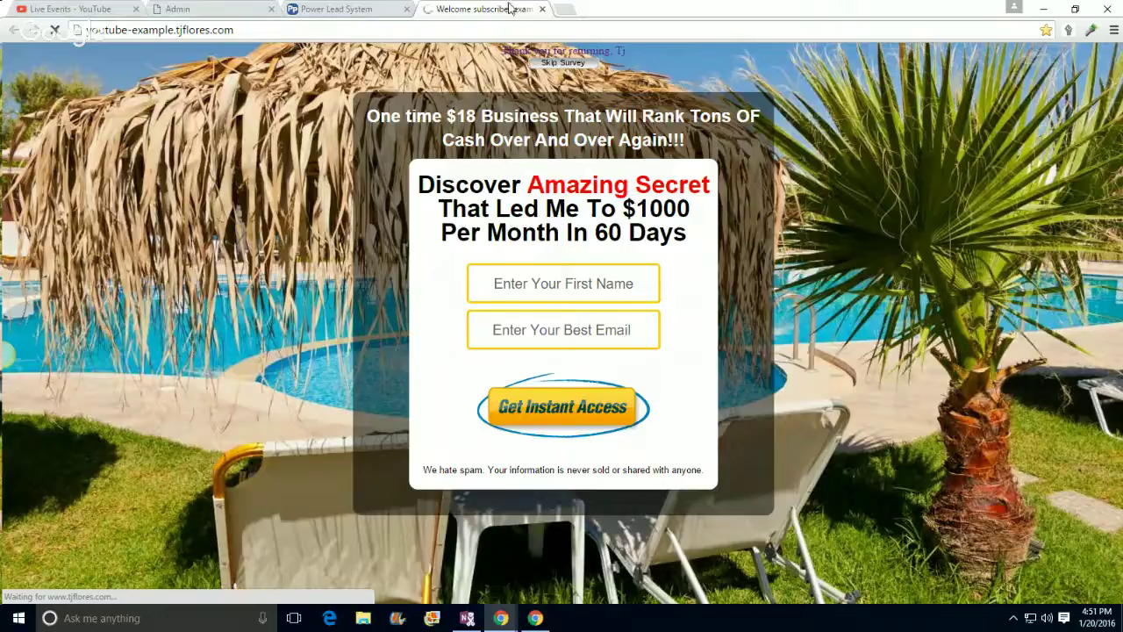
{"action": "left_click", "coordinate": [542, 8]}
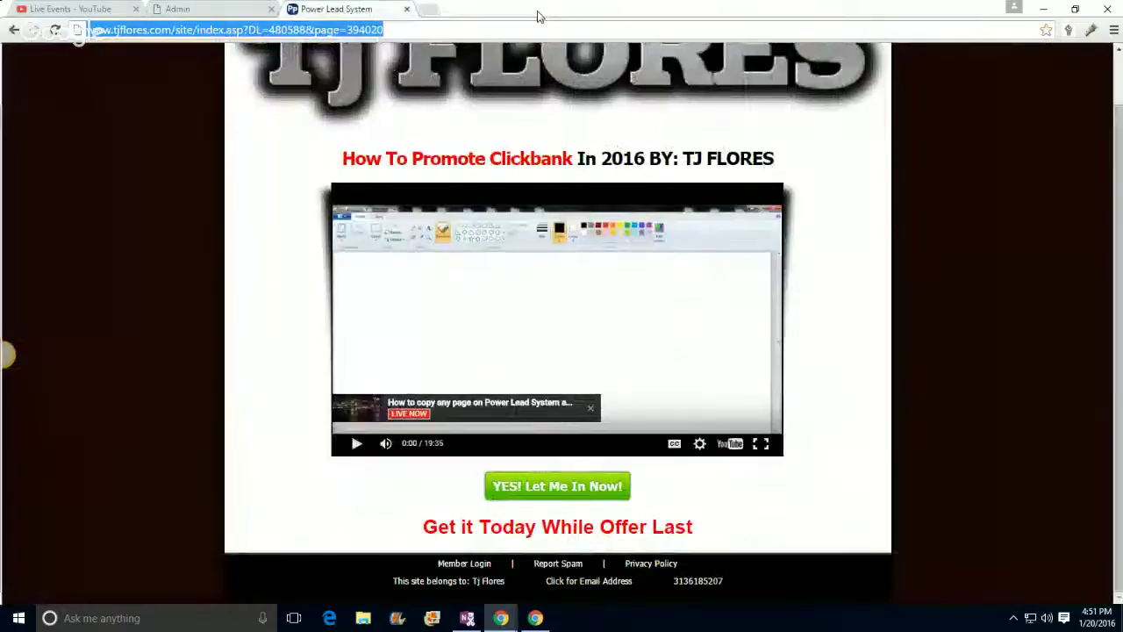
{"action": "left_click", "coordinate": [255, 10]}
Step: Reach the review step, then resave the page text so the webpage is reported online
{"action": "left_click", "coordinate": [714, 232]}
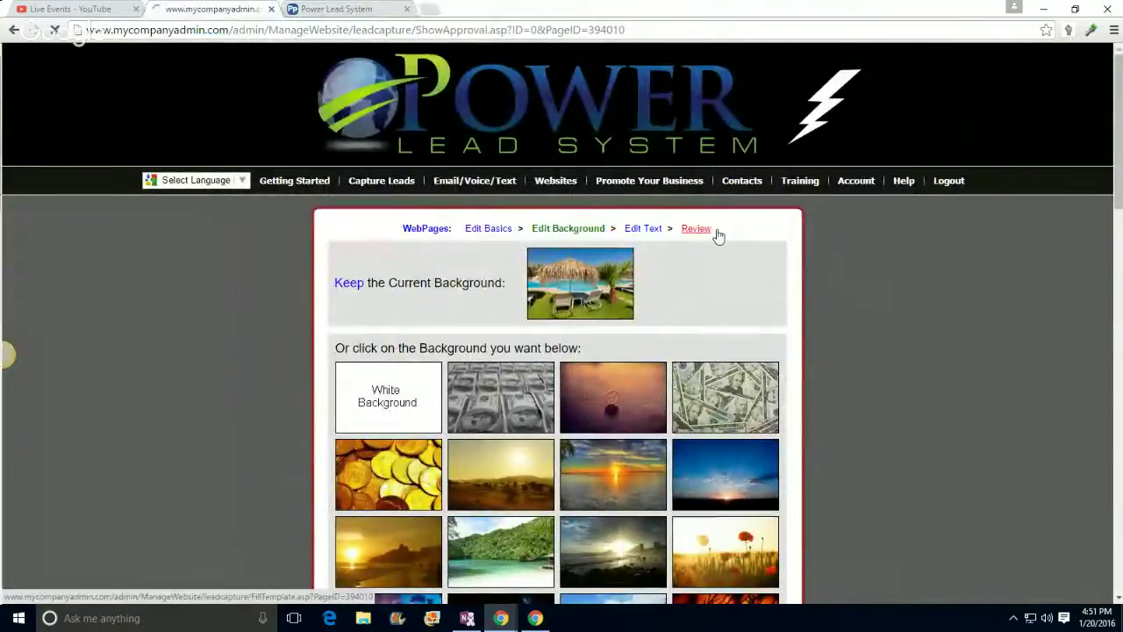
{"action": "left_click", "coordinate": [373, 309]}
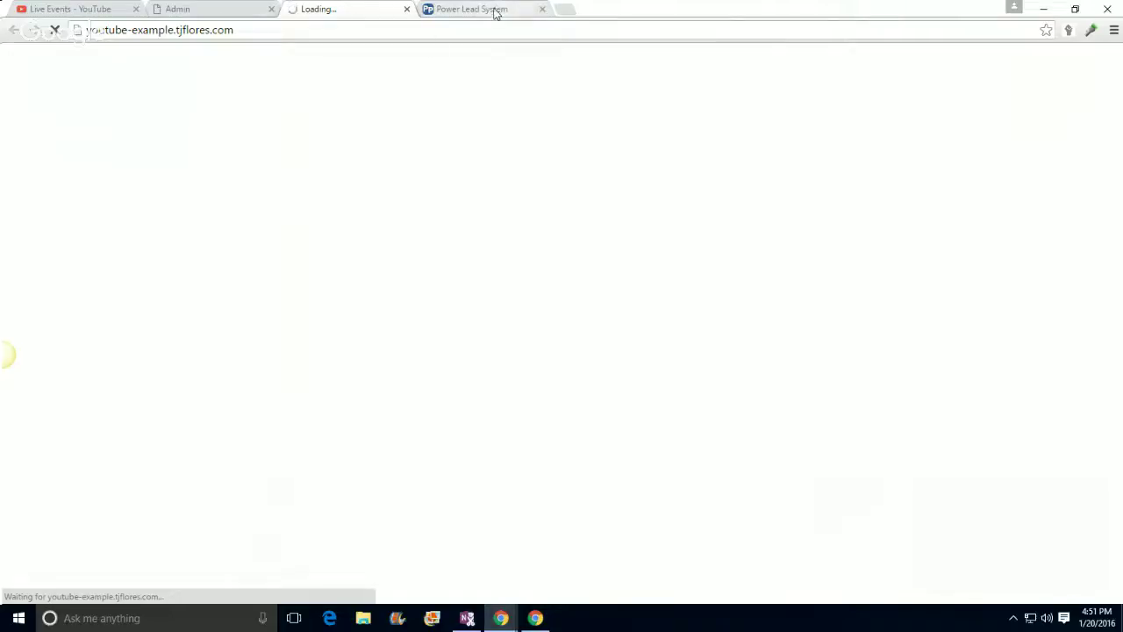
{"action": "left_click", "coordinate": [407, 10]}
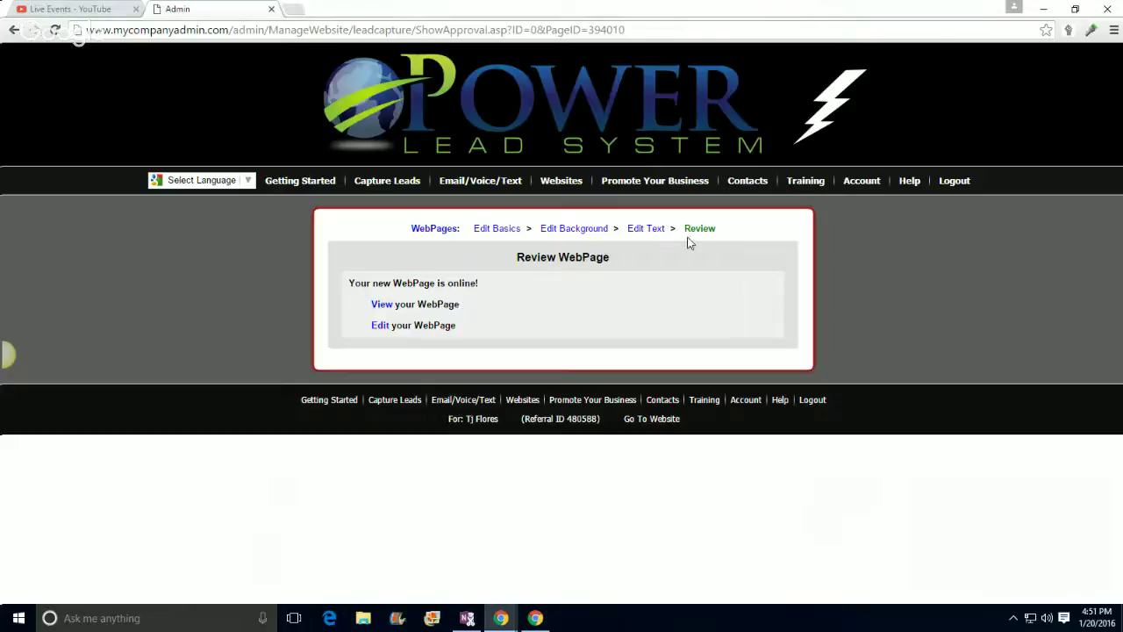
{"action": "left_click", "coordinate": [646, 228]}
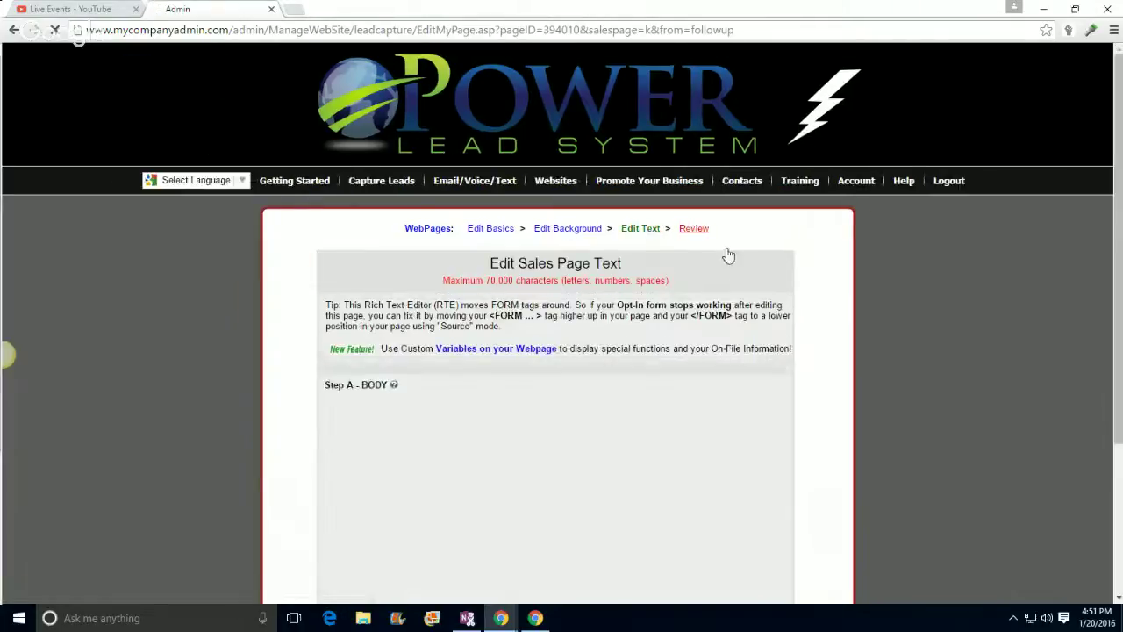
{"action": "scroll", "coordinate": [847, 314], "scroll_direction": "down", "scroll_amount": 2}
{"action": "scroll", "coordinate": [847, 313], "scroll_direction": "down", "scroll_amount": 3}
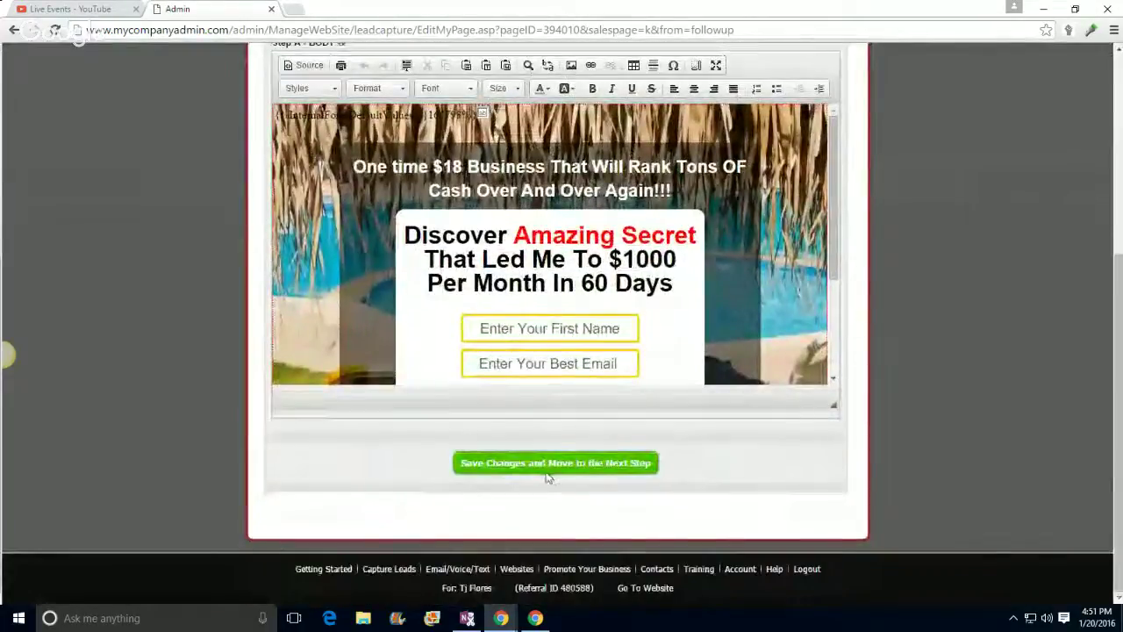
{"action": "left_click", "coordinate": [546, 463]}
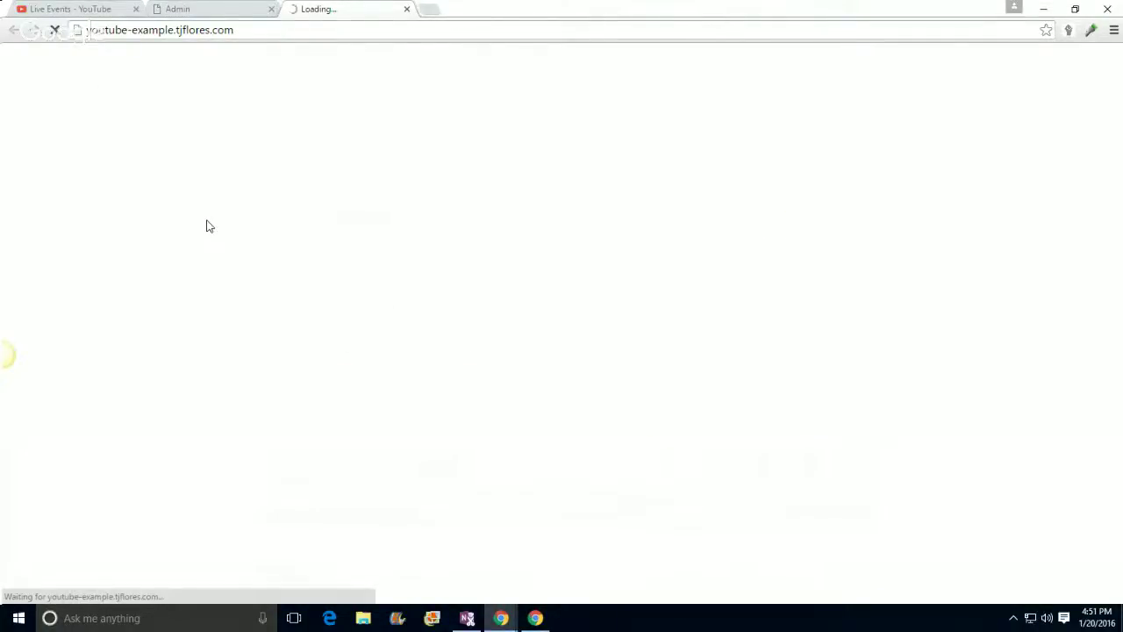
{"action": "left_click", "coordinate": [215, 8]}
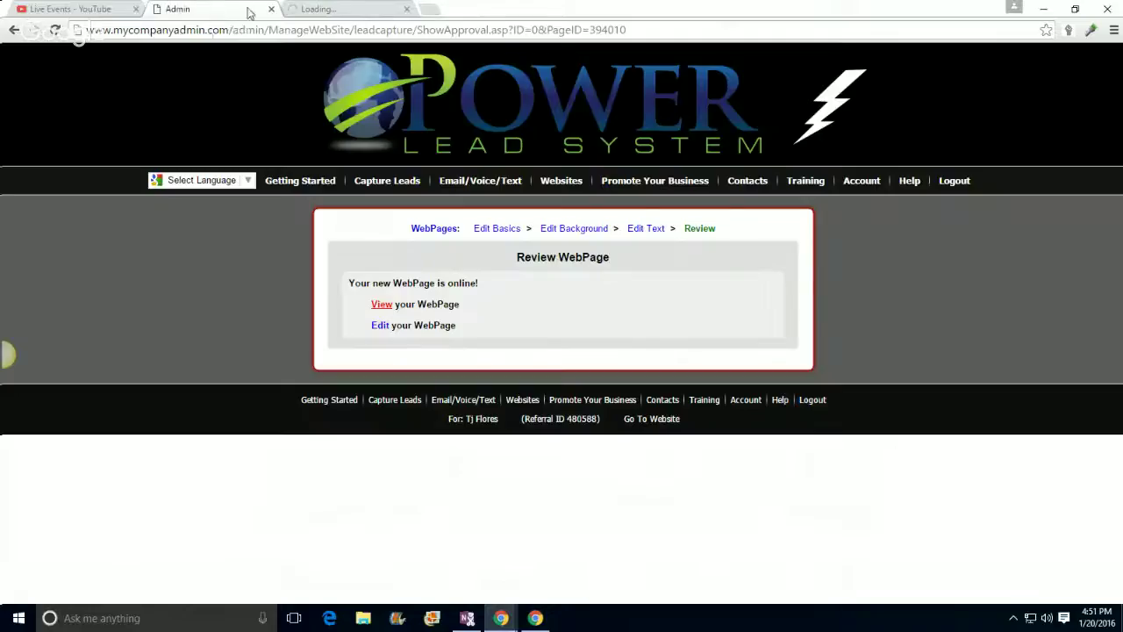
Step: Reload the live youtube-example.tjflores.com page and copy its address
{"action": "left_click", "coordinate": [305, 10]}
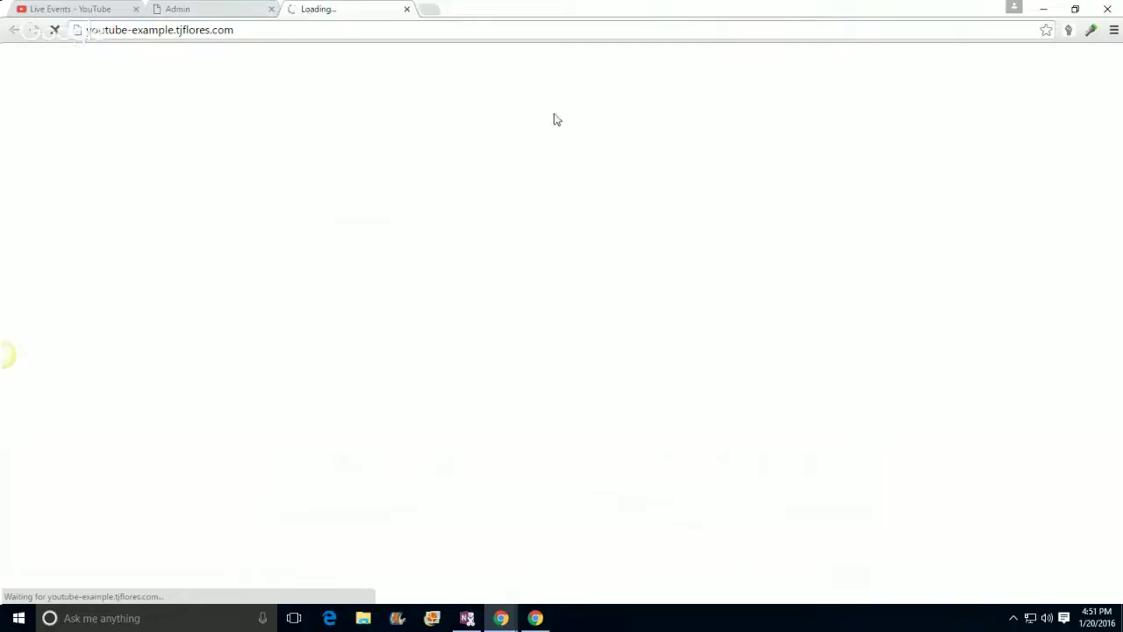
{"action": "left_click", "coordinate": [345, 31]}
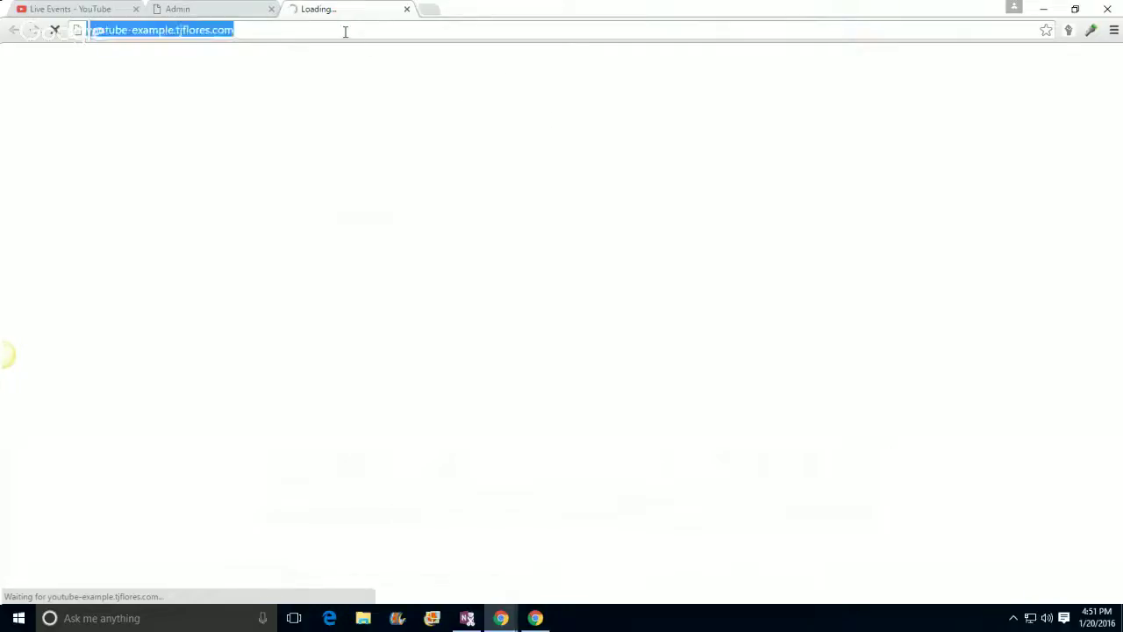
{"action": "key", "text": "Return"}
{"action": "left_click", "coordinate": [344, 31]}
{"action": "right_click", "coordinate": [345, 32]}
{"action": "left_click", "coordinate": [375, 83]}
{"action": "left_click", "coordinate": [1114, 30]}
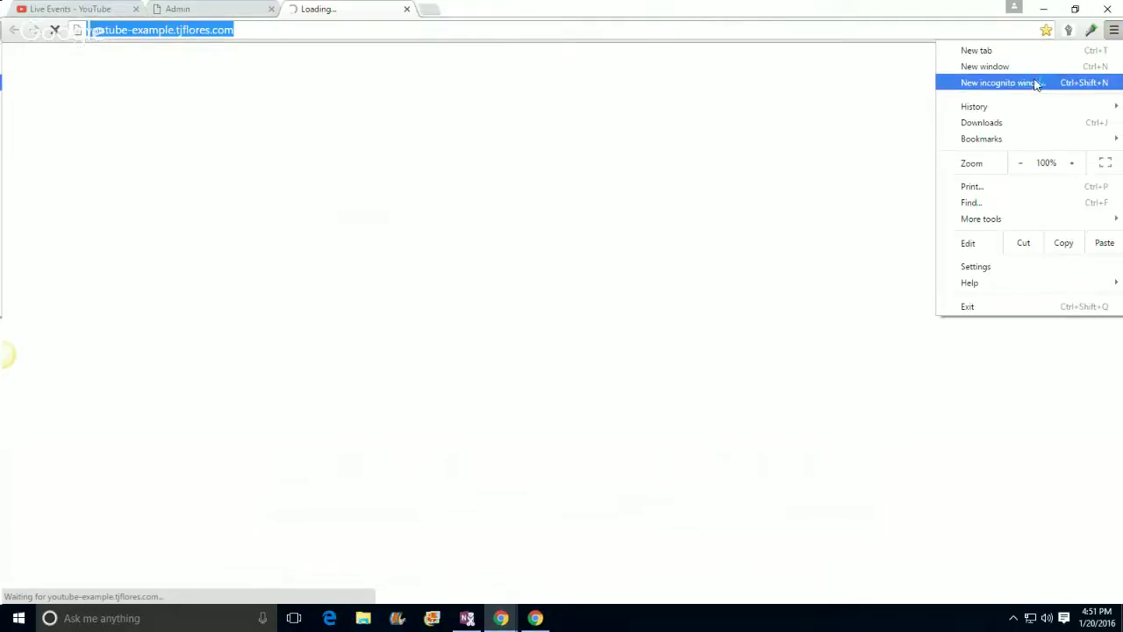
Step: Load the copied opt-in page address in a new incognito window, then close it
{"action": "left_click", "coordinate": [1035, 81]}
{"action": "right_click", "coordinate": [369, 30]}
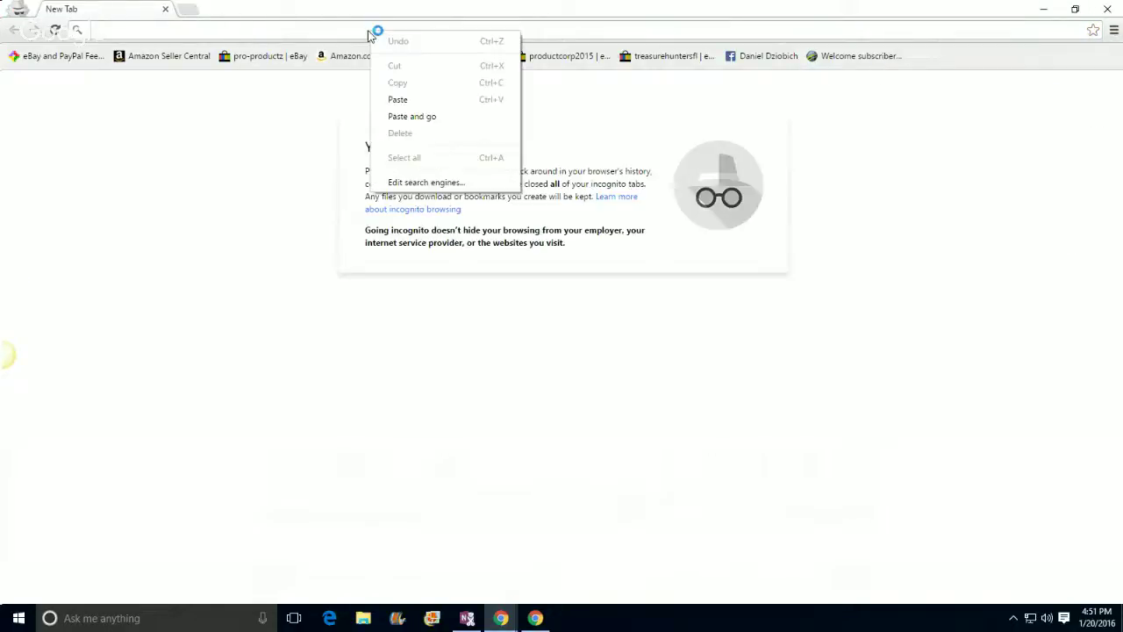
{"action": "left_click", "coordinate": [392, 99]}
{"action": "key", "text": "Return"}
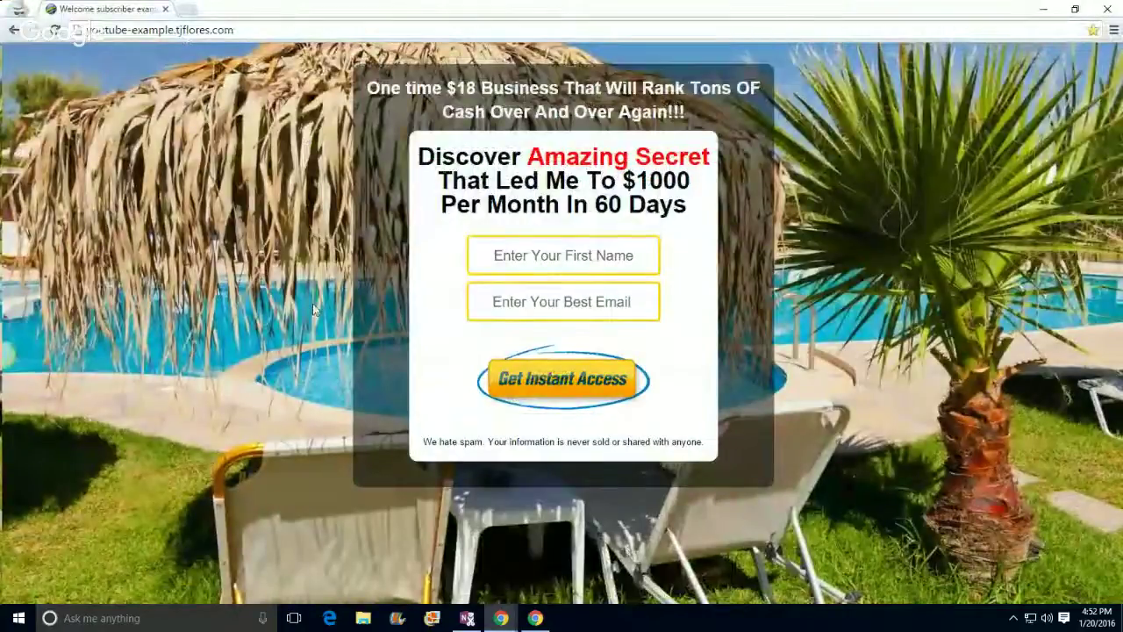
{"action": "left_click", "coordinate": [1107, 9]}
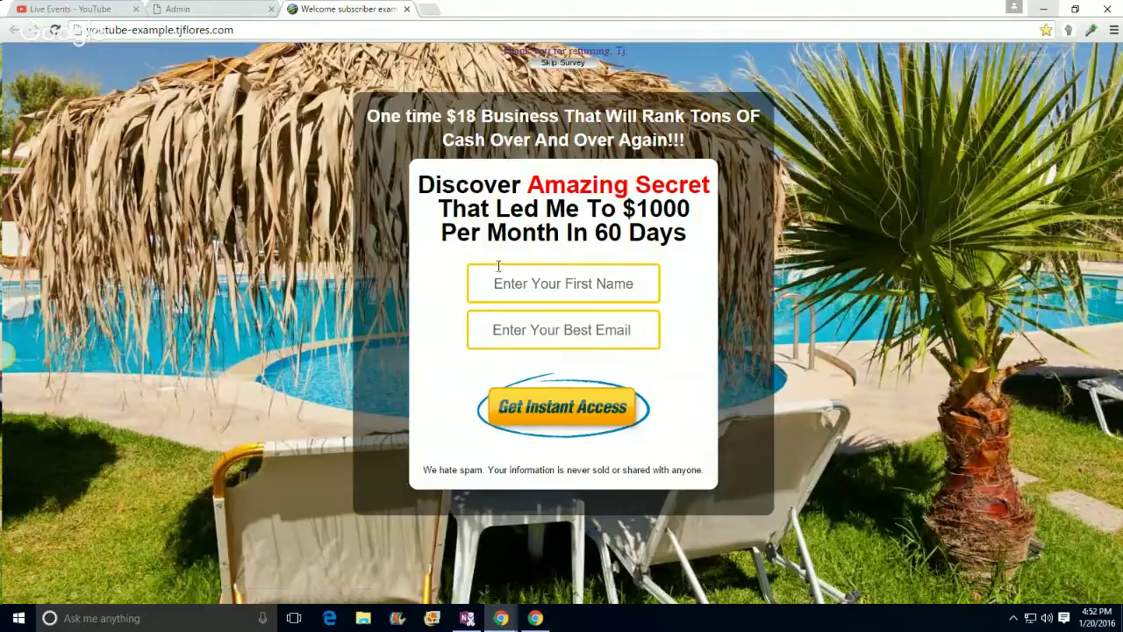
Step: Skip the survey to confirm it lands on the How To Promote Clickbank video, pausing the video
{"action": "left_click", "coordinate": [552, 63]}
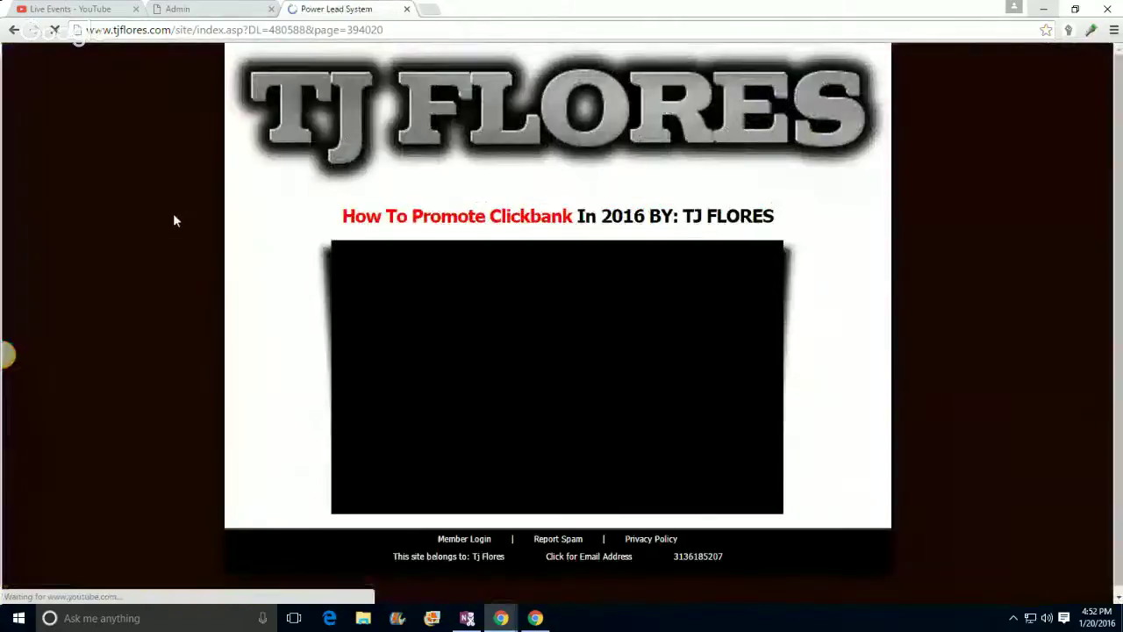
{"action": "left_click", "coordinate": [560, 387]}
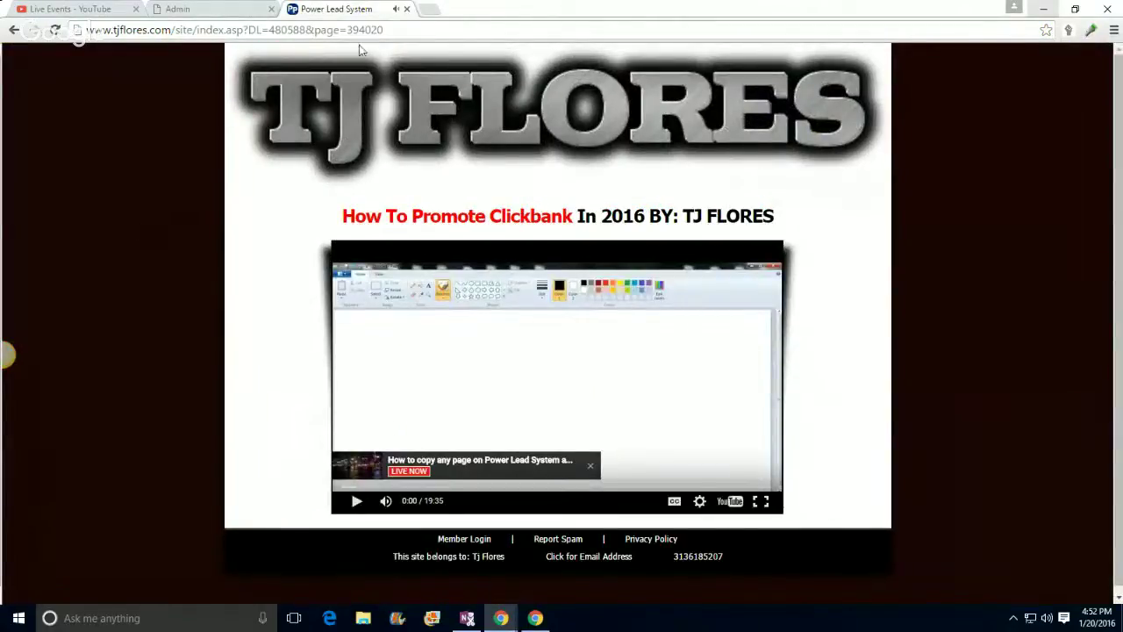
{"action": "scroll", "coordinate": [918, 314], "scroll_direction": "down", "scroll_amount": 1}
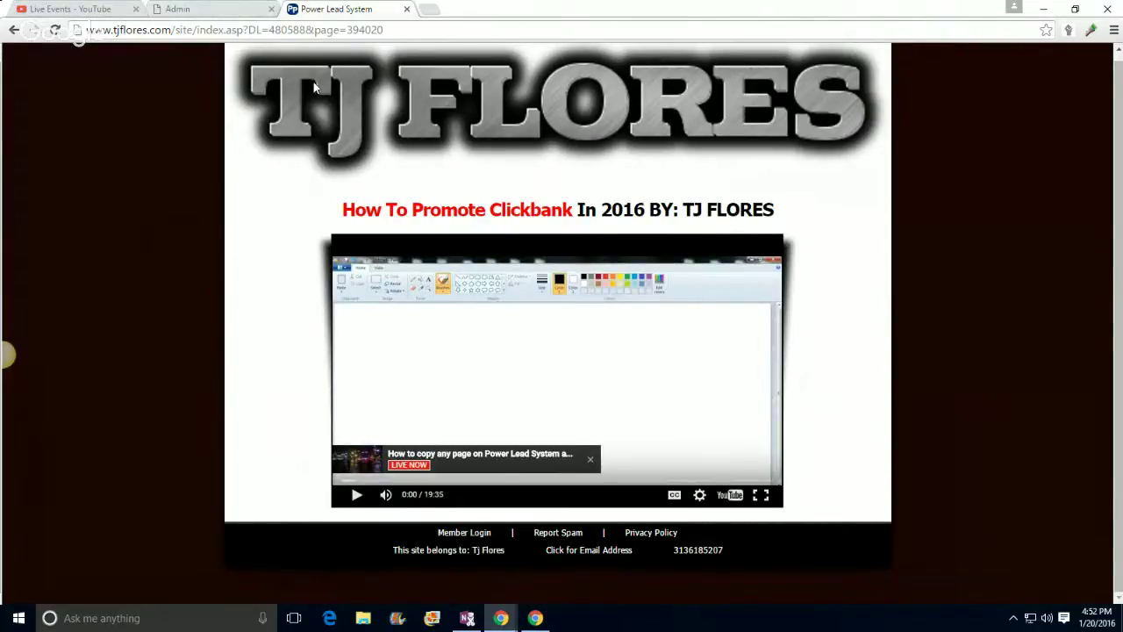
{"action": "left_click", "coordinate": [185, 11]}
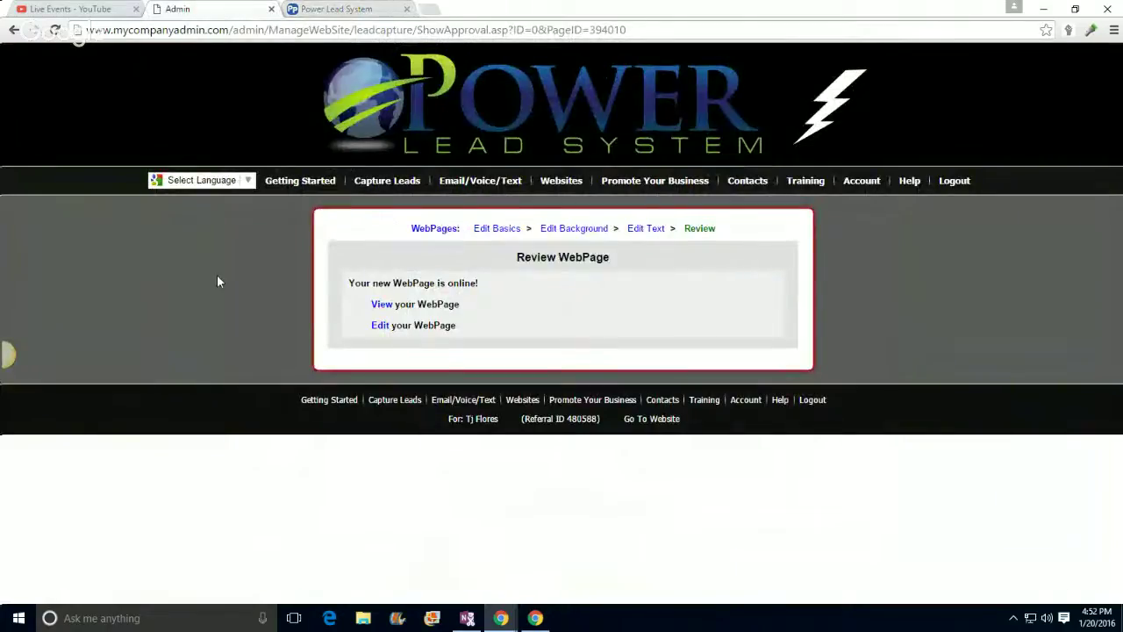
{"action": "mouse_move", "coordinate": [465, 186]}
{"action": "left_click", "coordinate": [375, 7]}
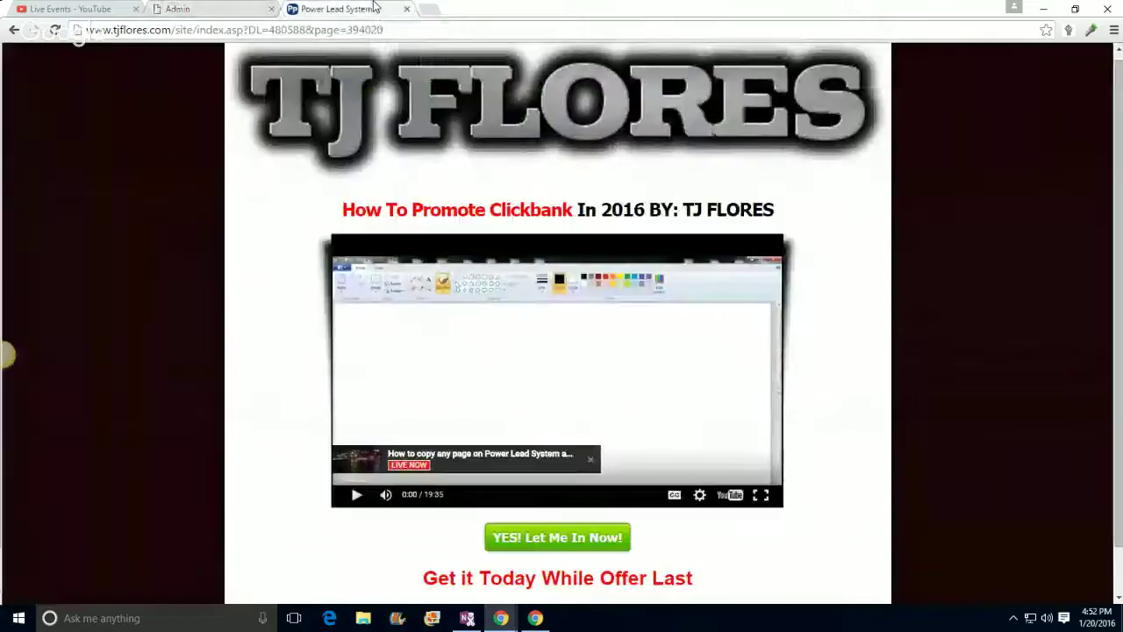